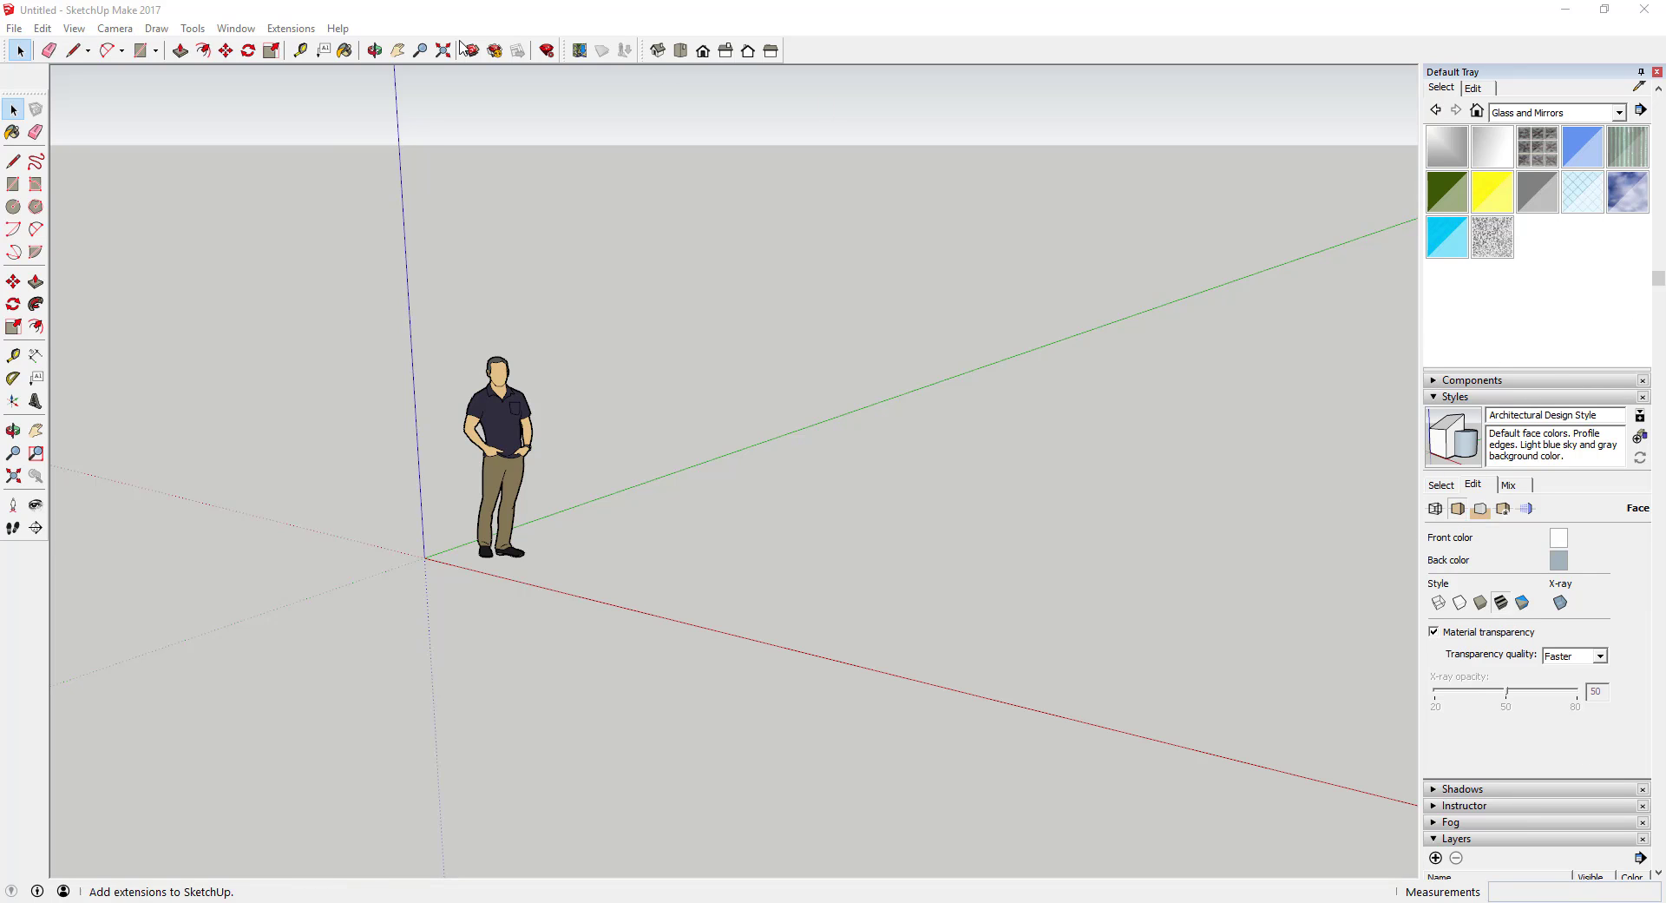
- Show the Sketchy Edges collection in the Styles browser
click(291, 28)
mouse_move(239, 33)
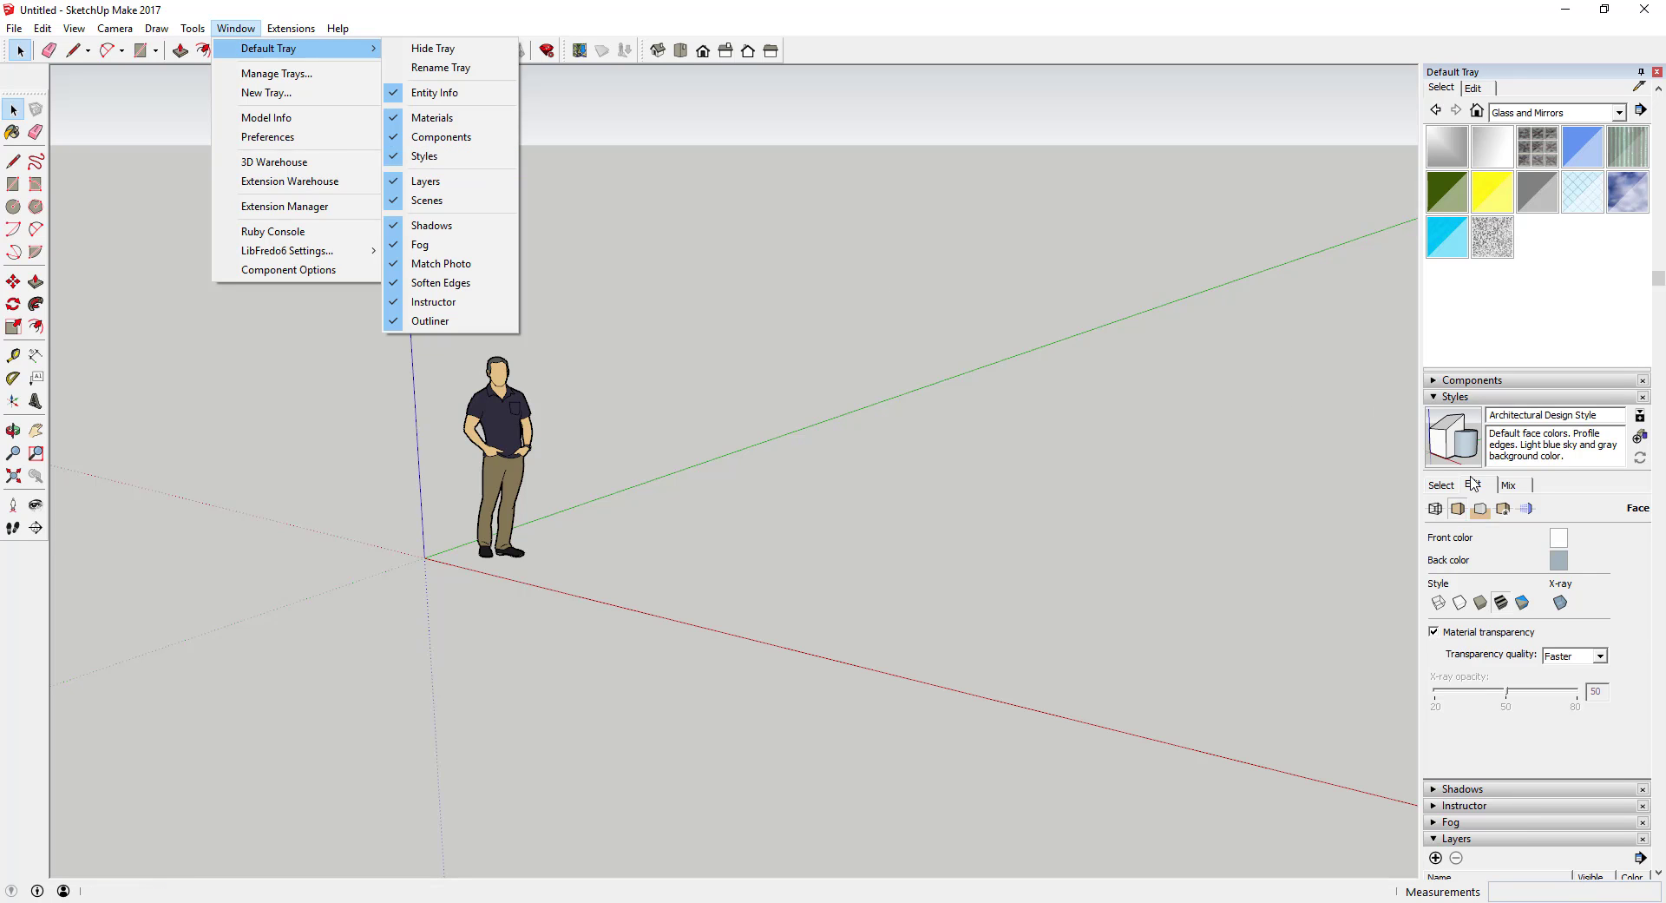
click(1434, 489)
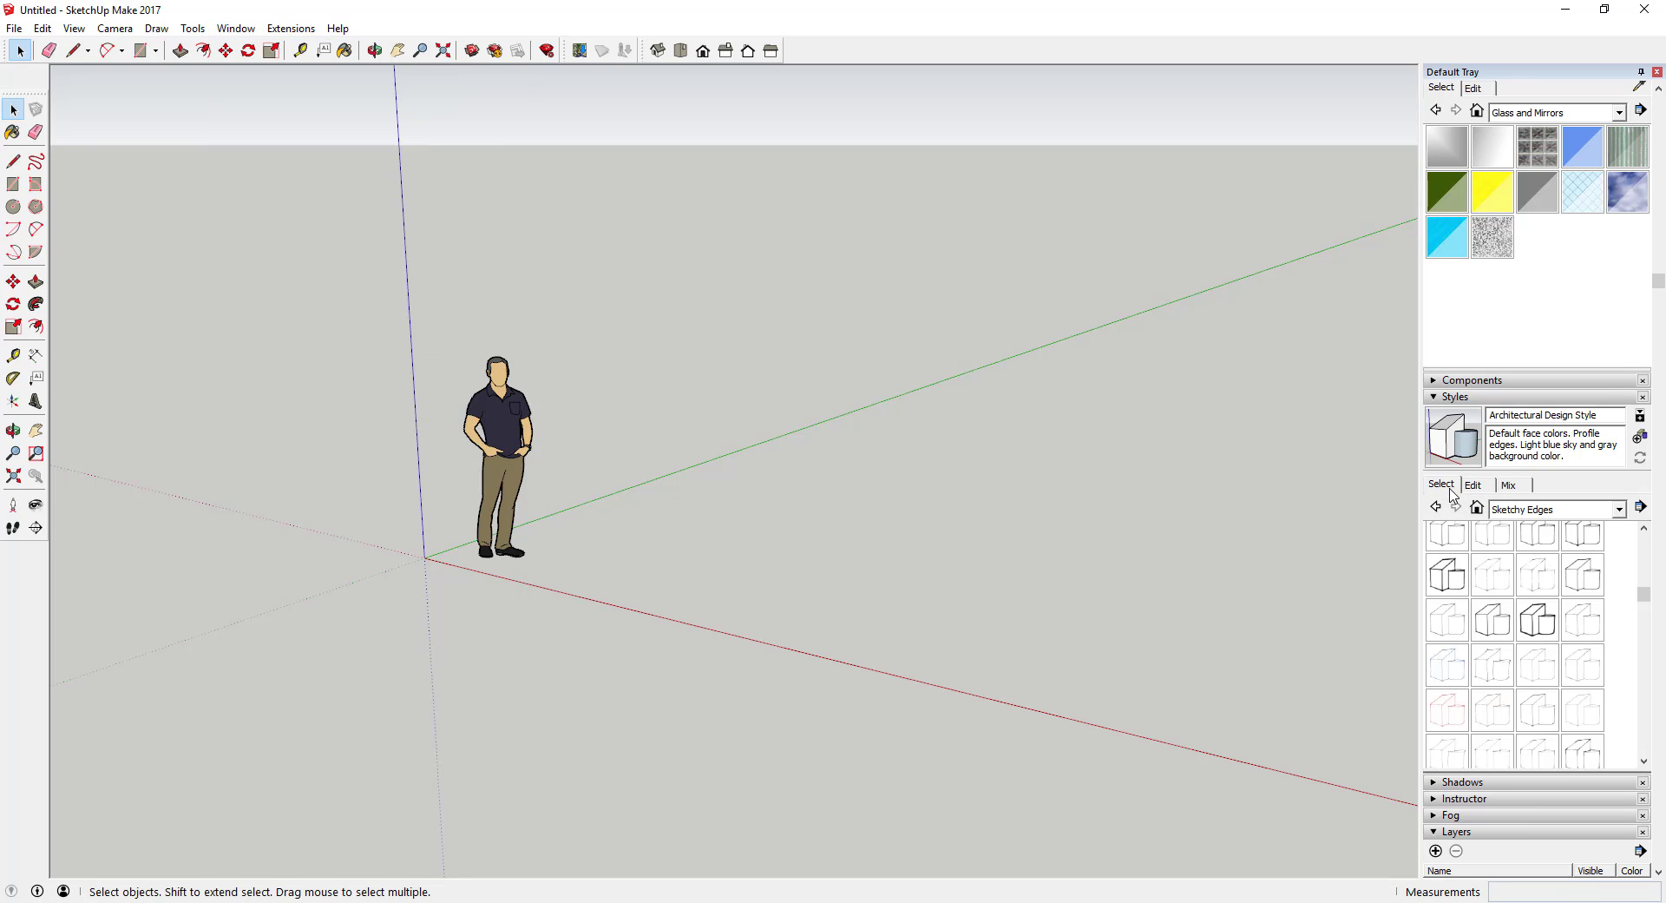
scroll(1528, 660, down, 3)
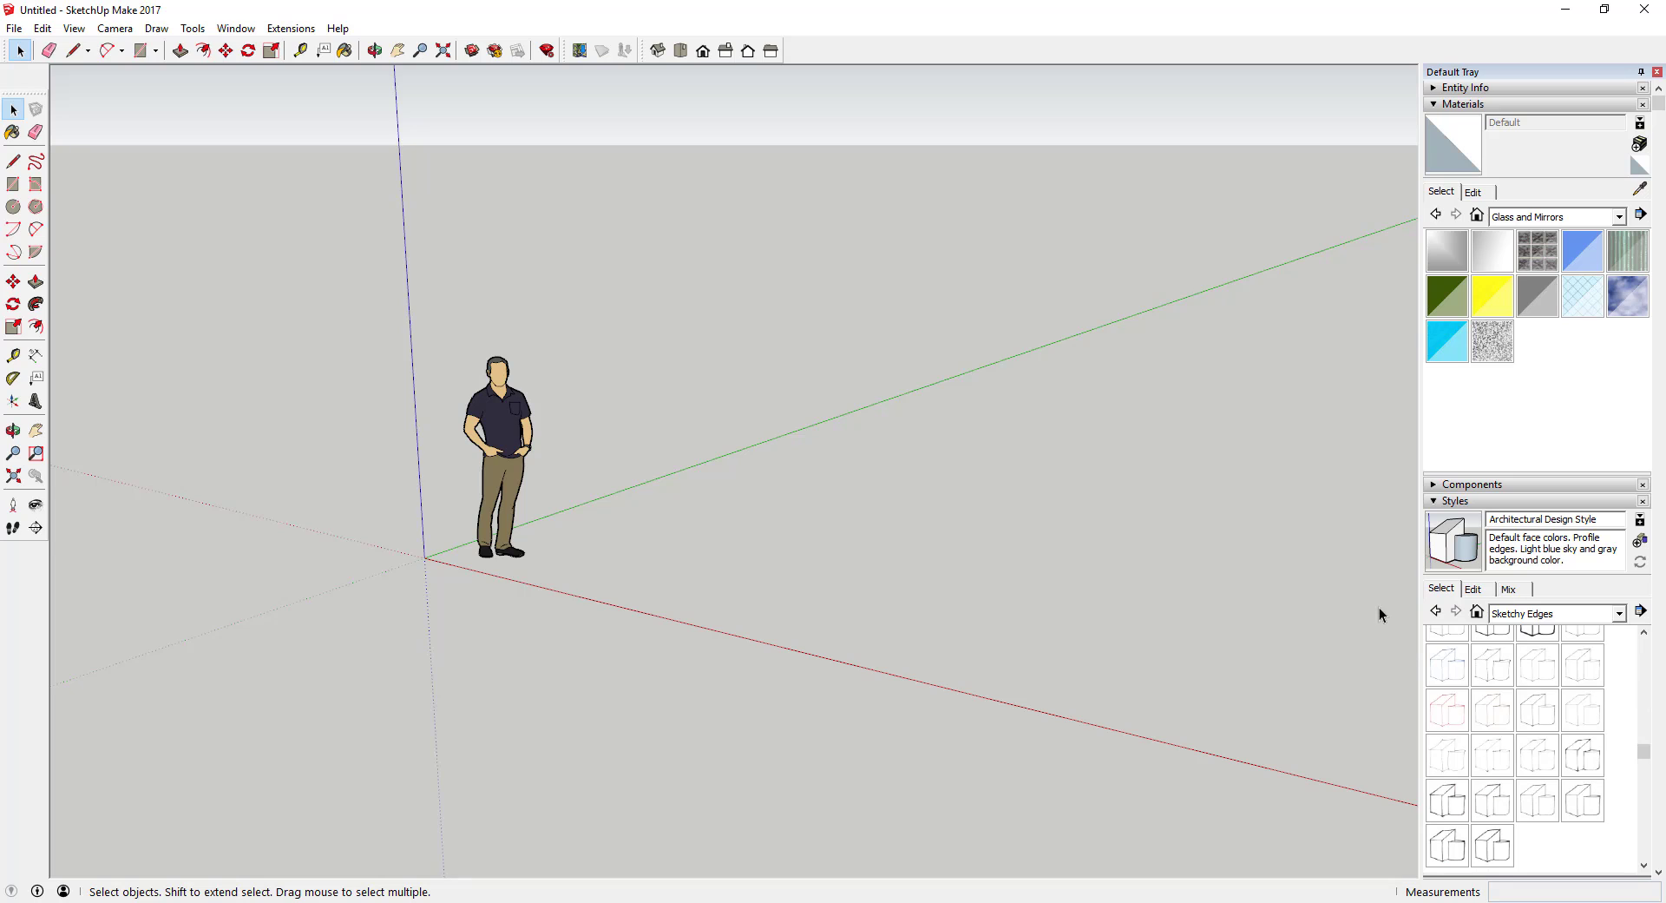
scroll(1382, 625, down, 1)
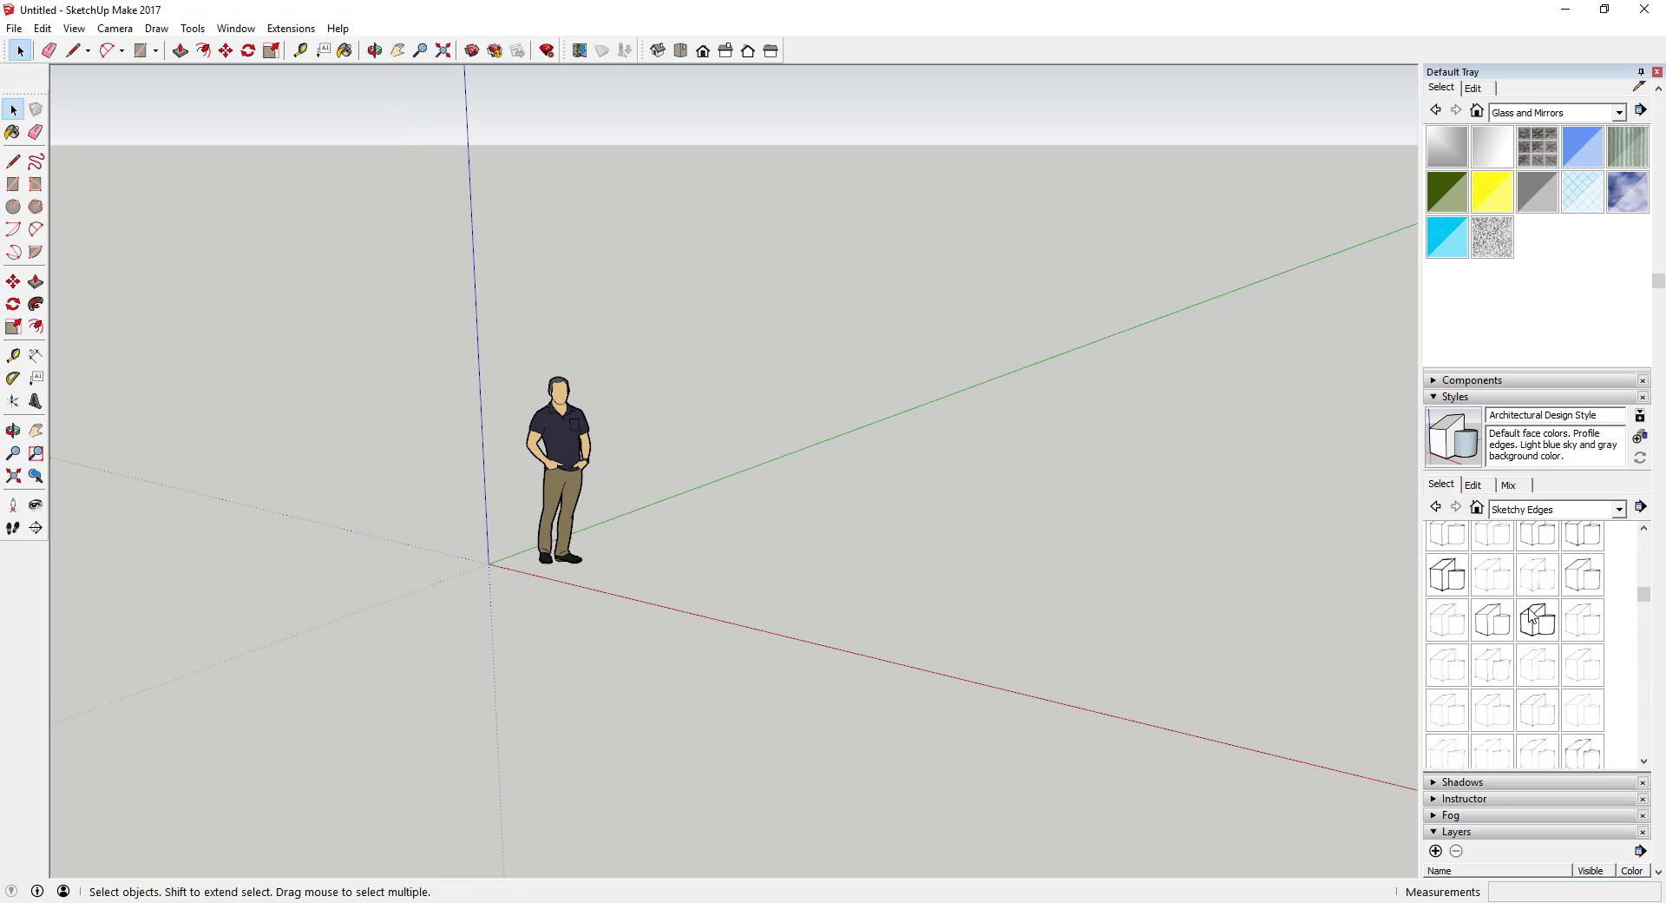
scroll(1528, 608, down, 1)
scroll(1534, 599, down, 3)
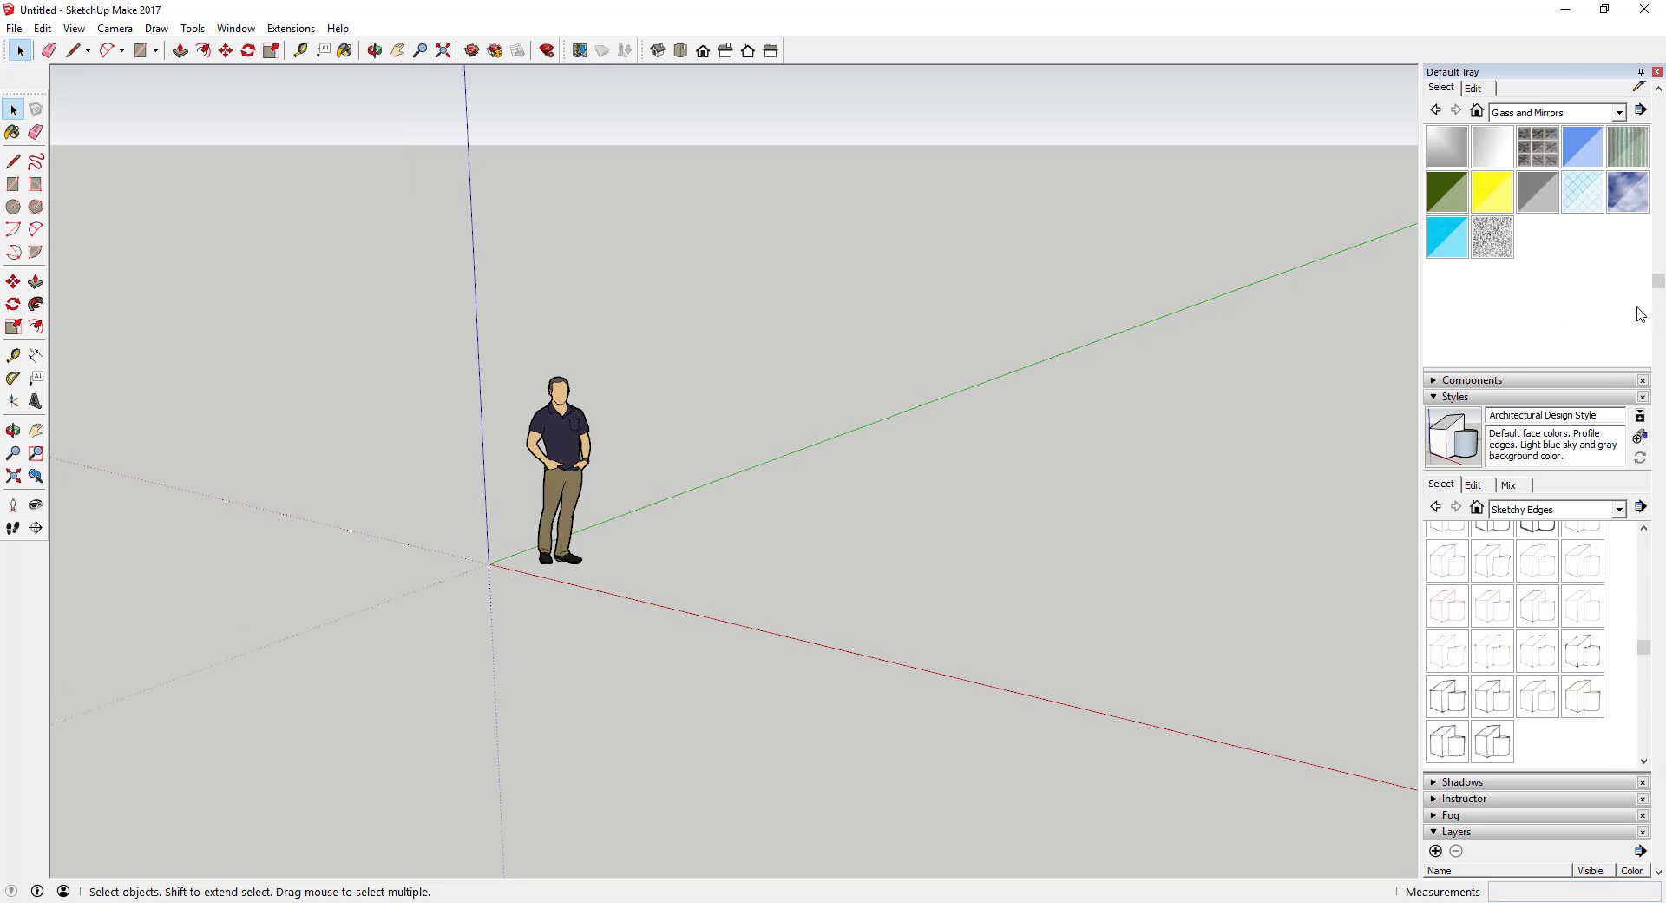
scroll(1640, 314, down, 2)
click(1514, 408)
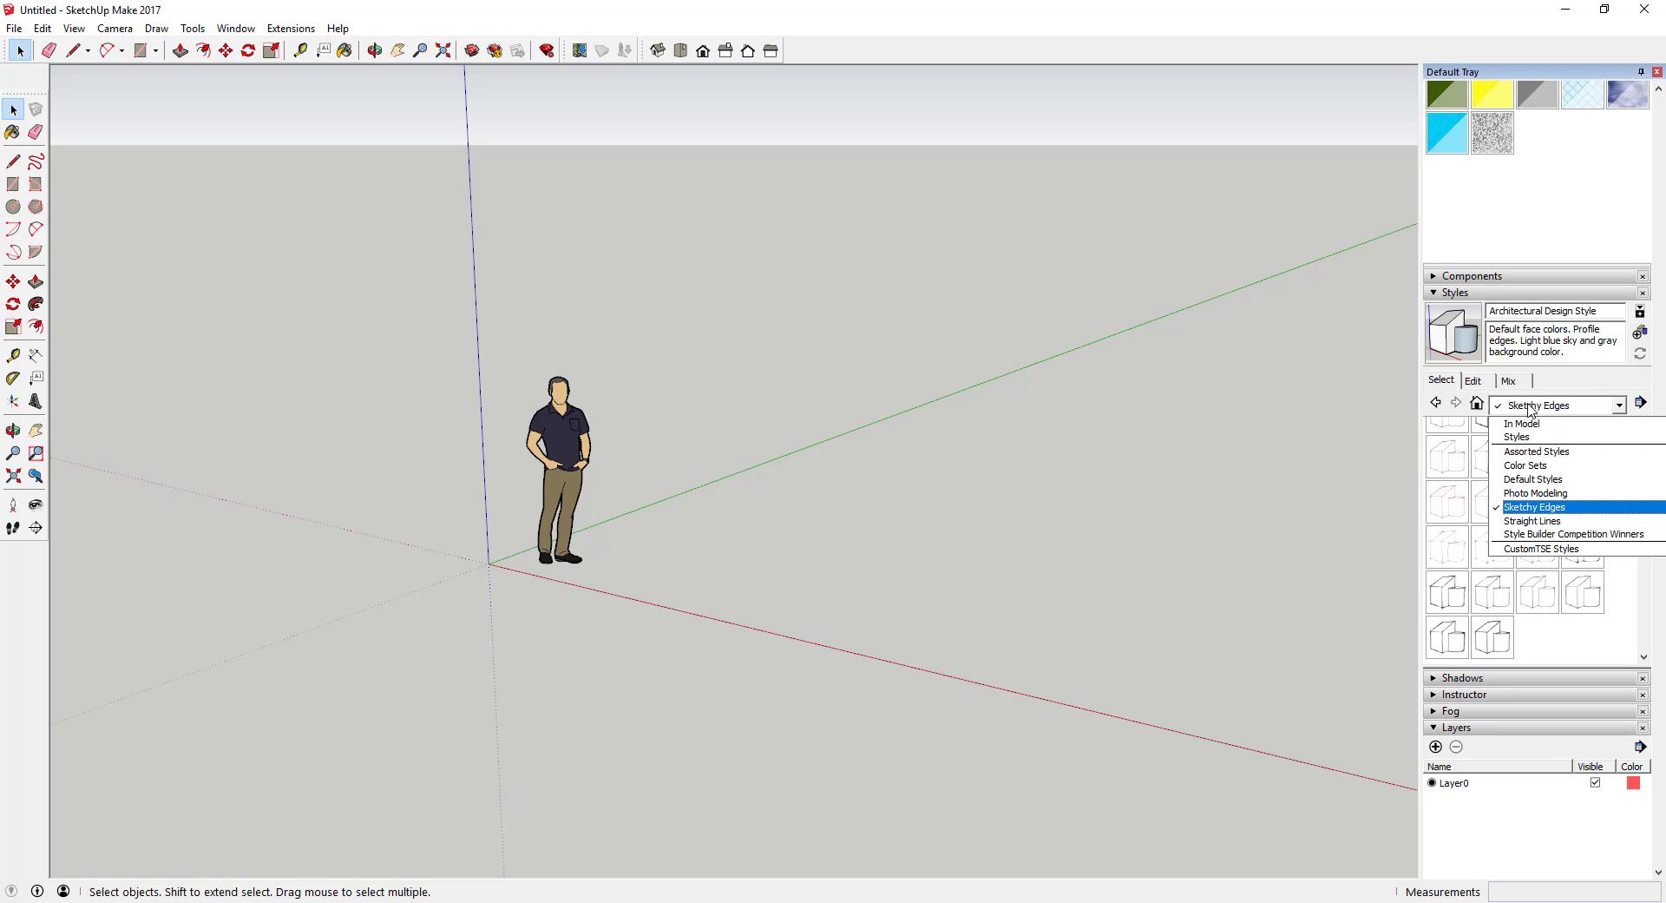
click(1506, 510)
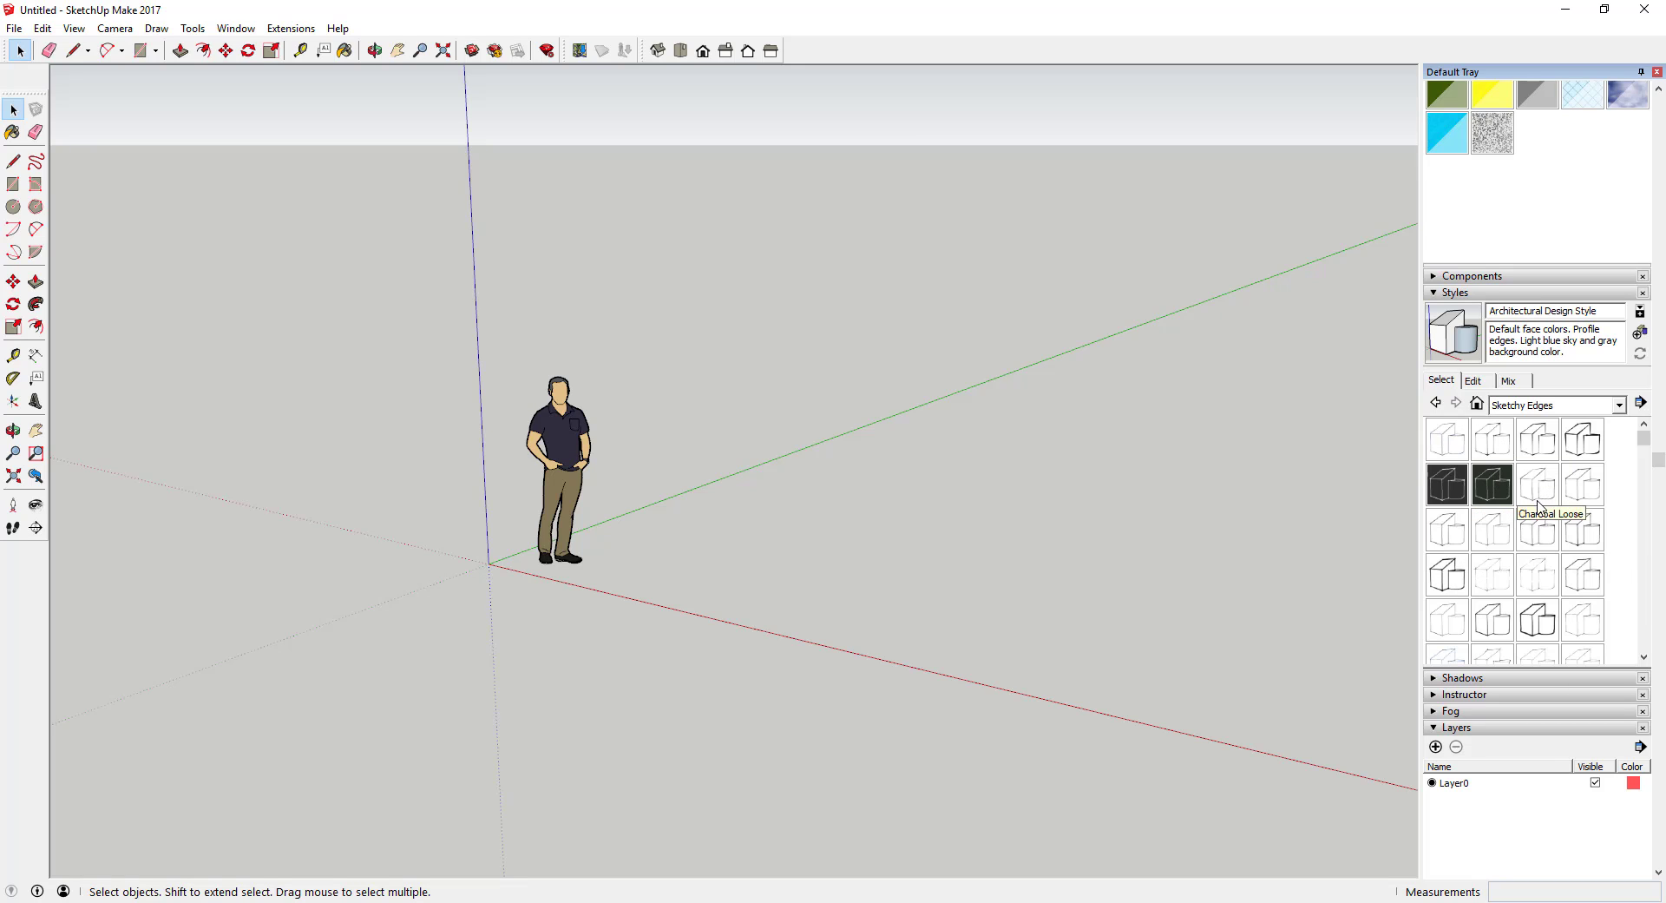
- Browse the Sketchy Edges thumbnails and apply the Marker Wide style to the model
scroll(1549, 523, down, 3)
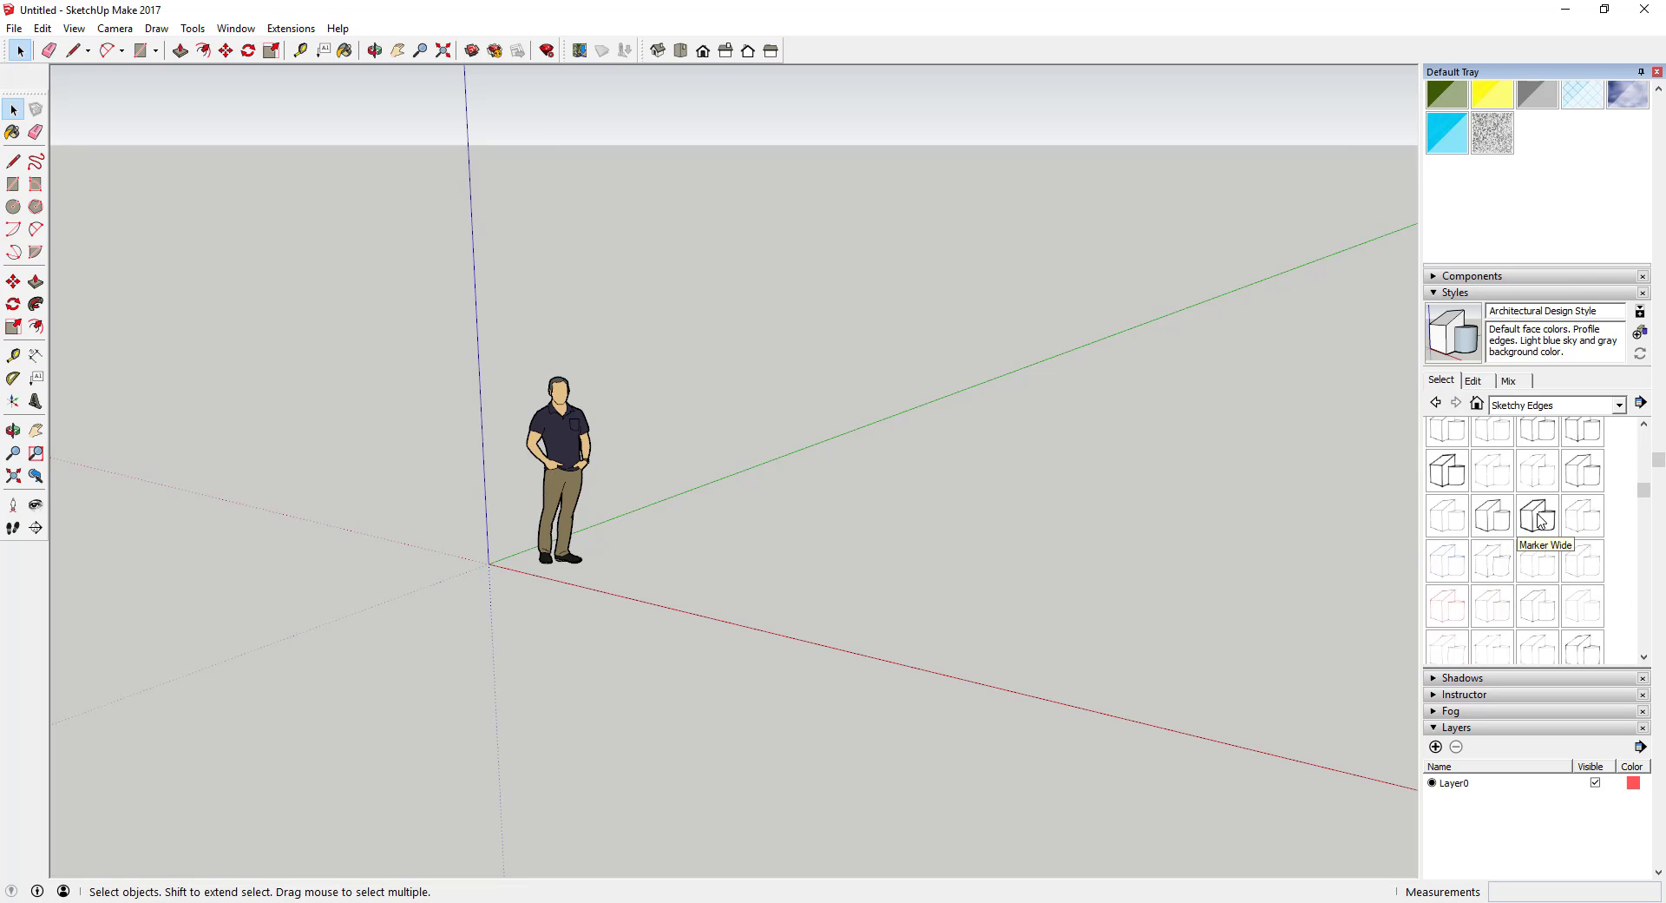
scroll(1543, 523, down, 5)
scroll(1541, 523, up, 8)
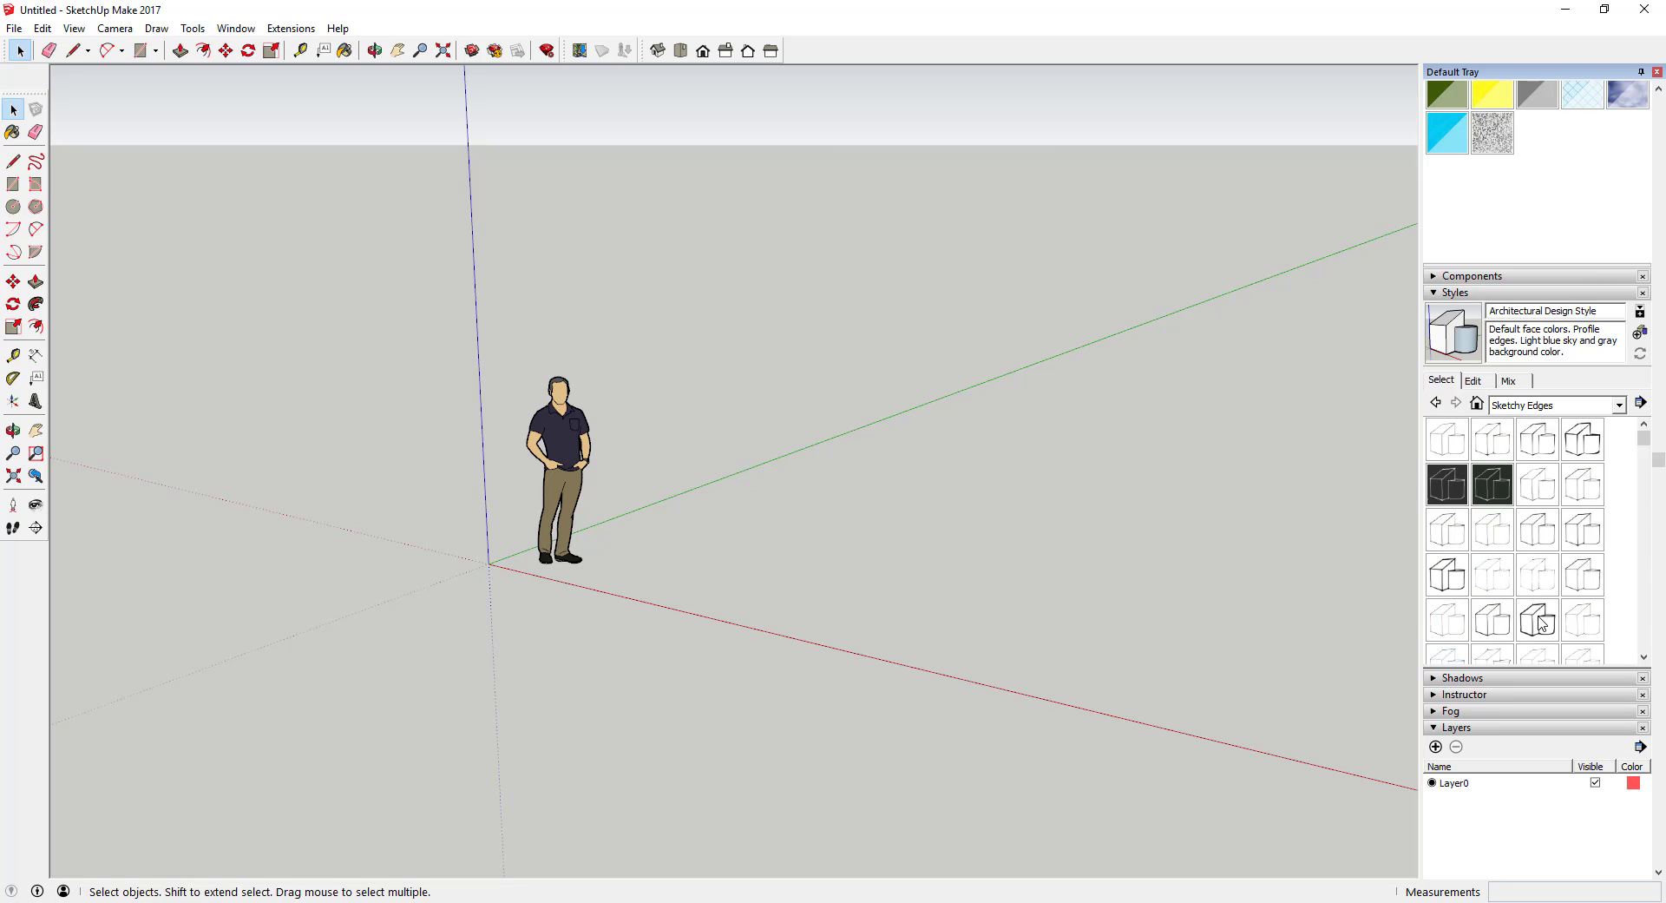
scroll(1538, 543, down, 2)
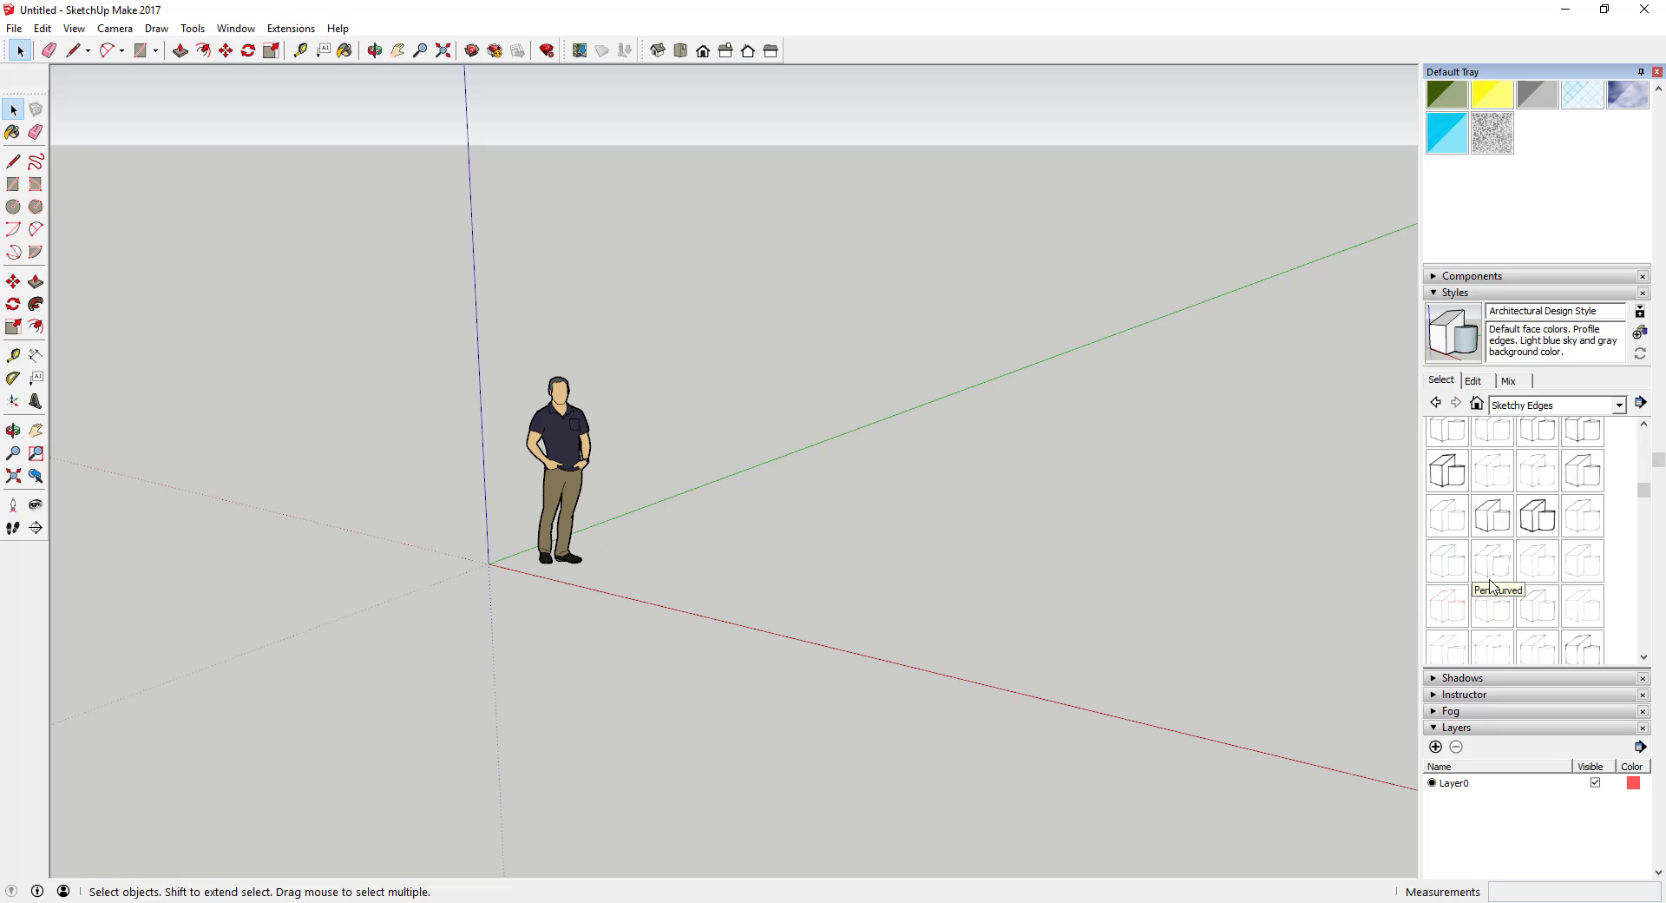
scroll(1499, 565, down, 2)
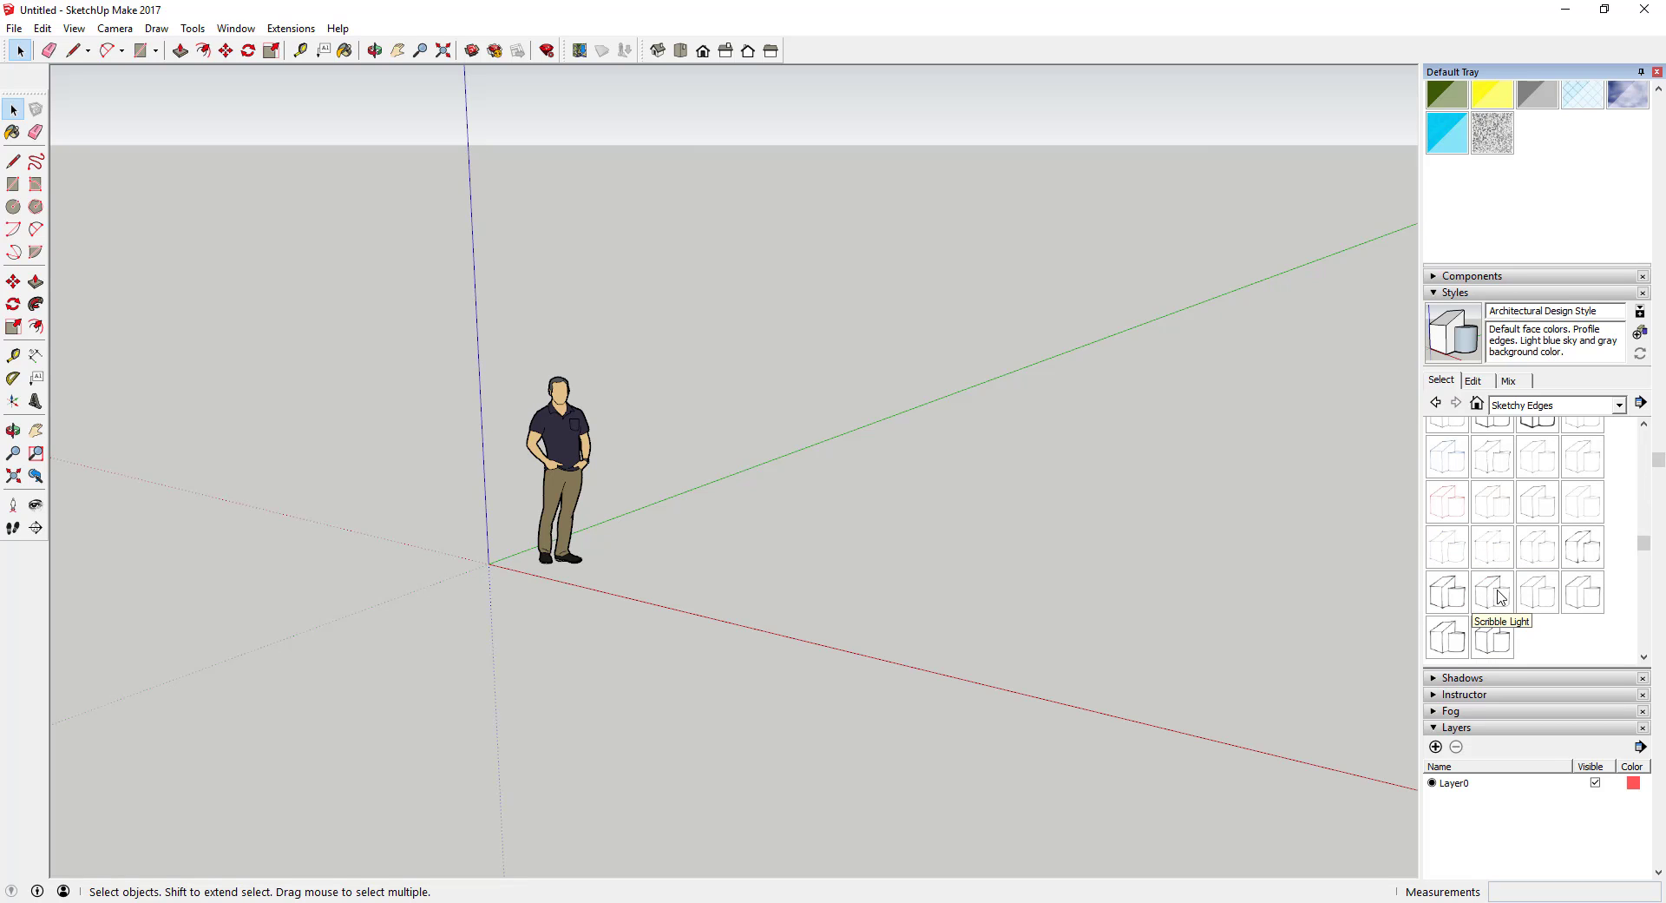
scroll(1504, 598, up, 4)
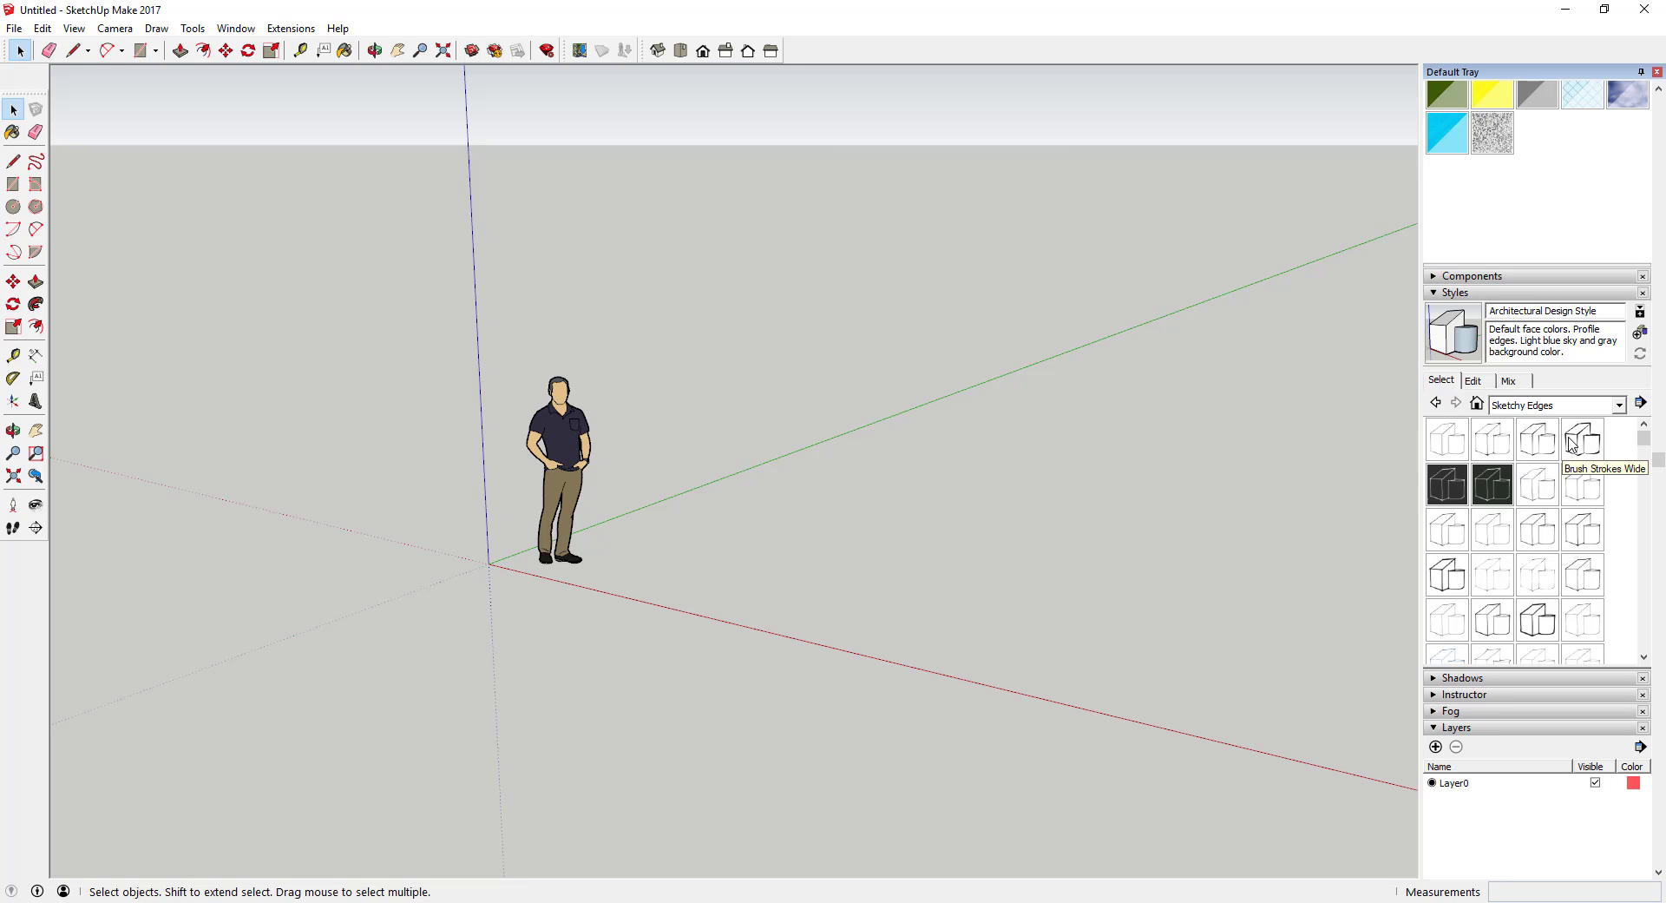
scroll(1593, 529, down, 2)
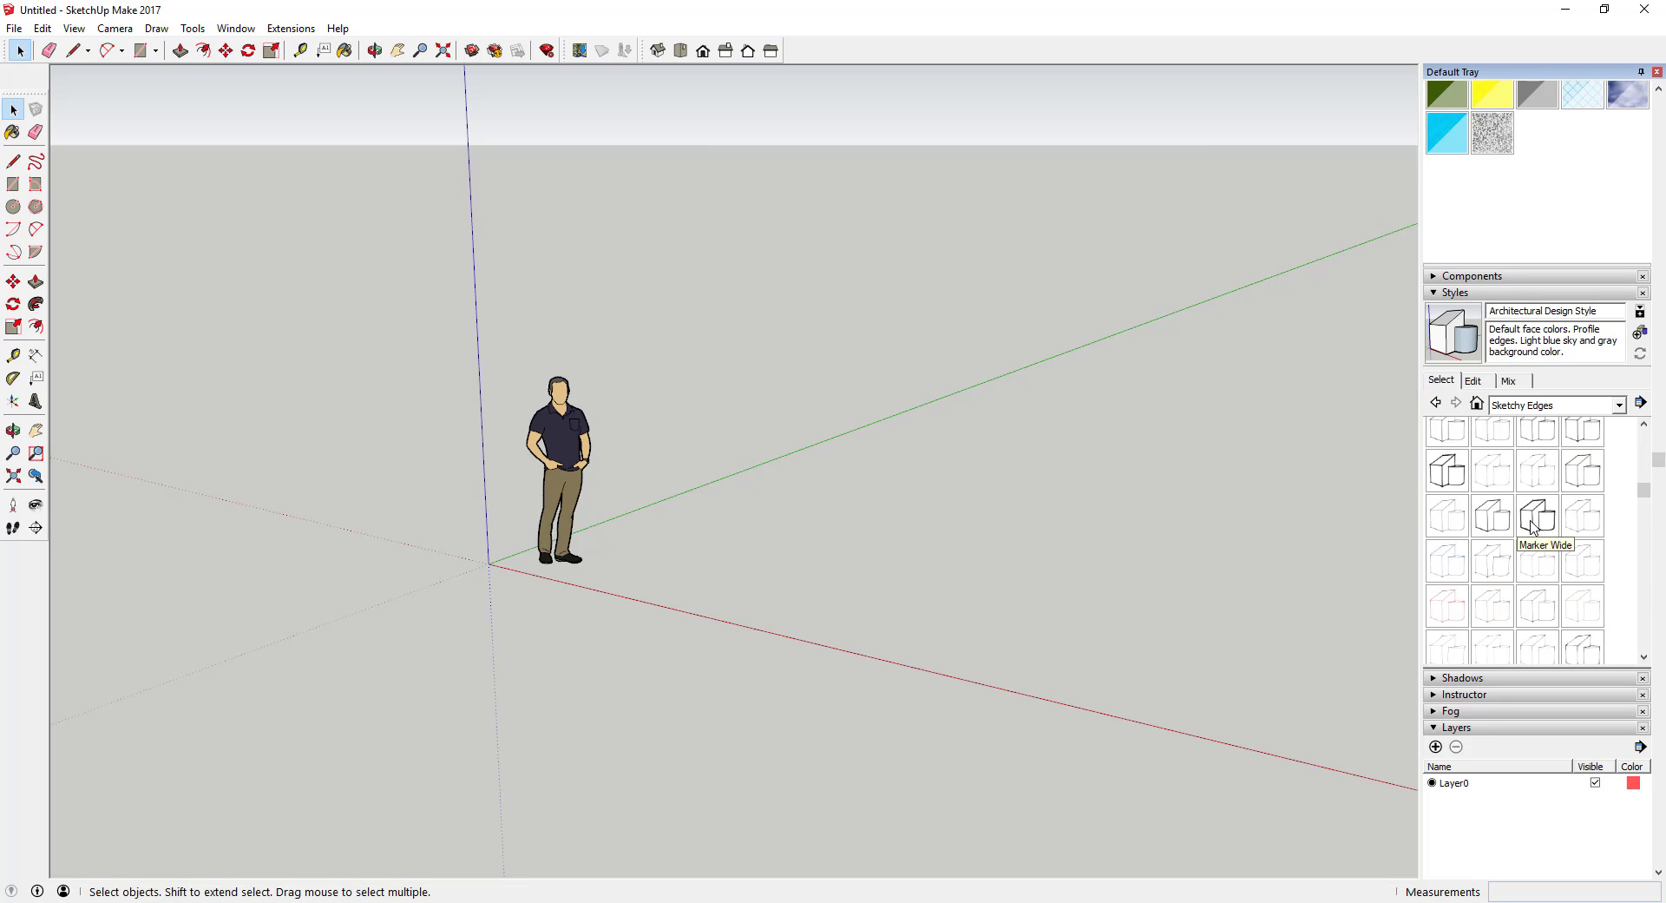
click(1534, 519)
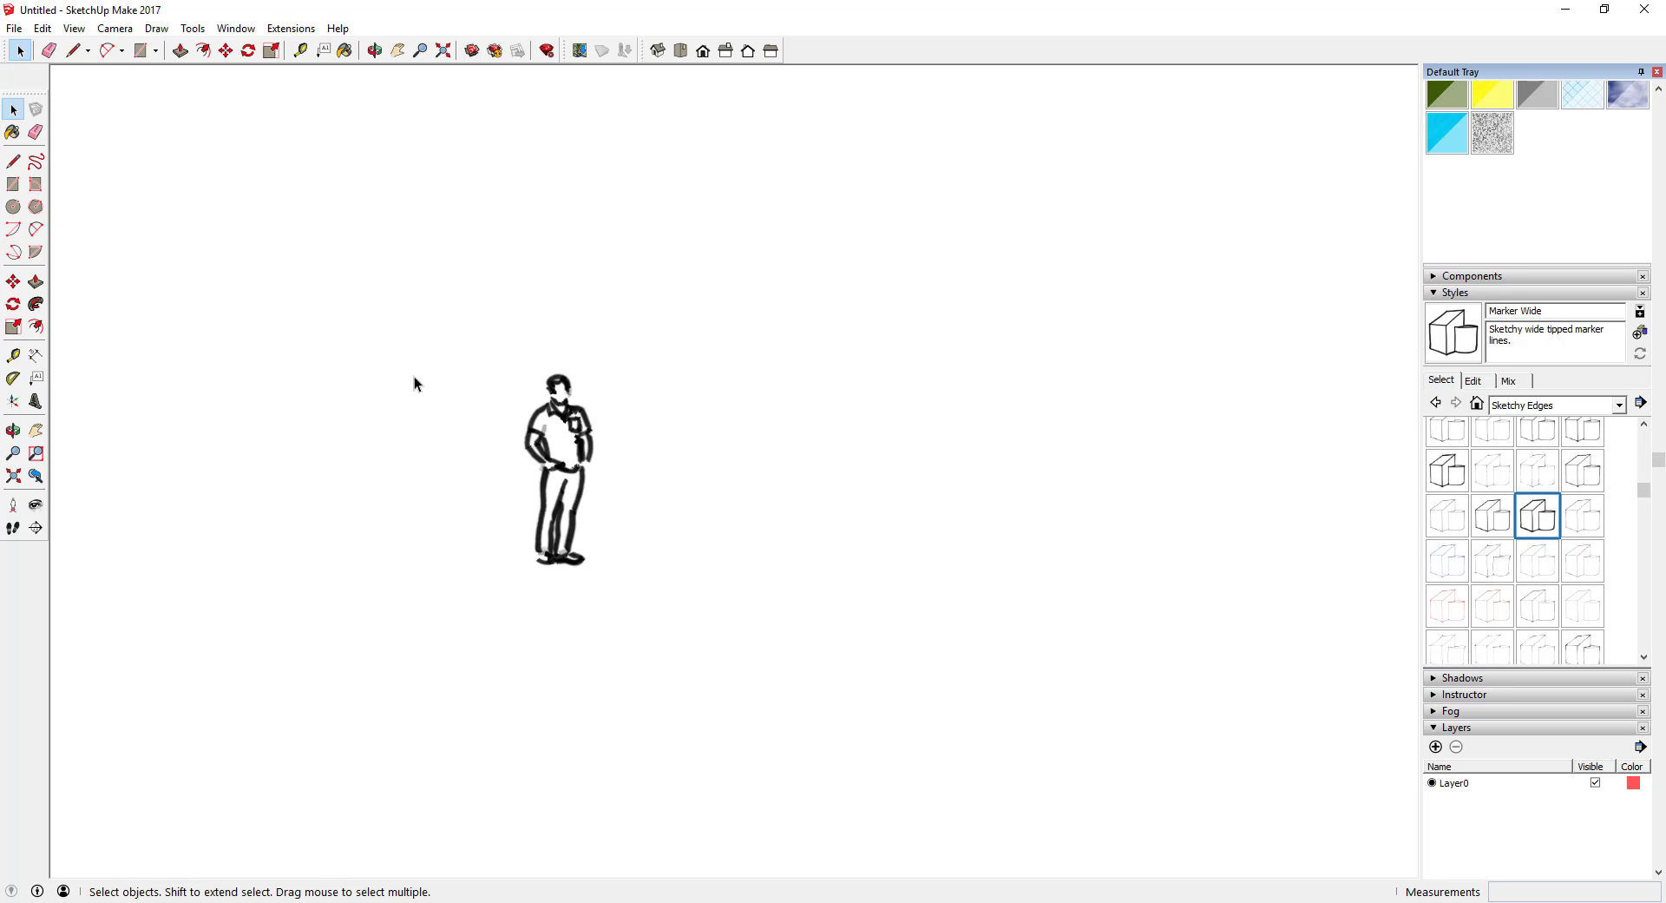
- Examine how the scale figure's marker strokes are drawn at close and distant zoom levels
click(575, 461)
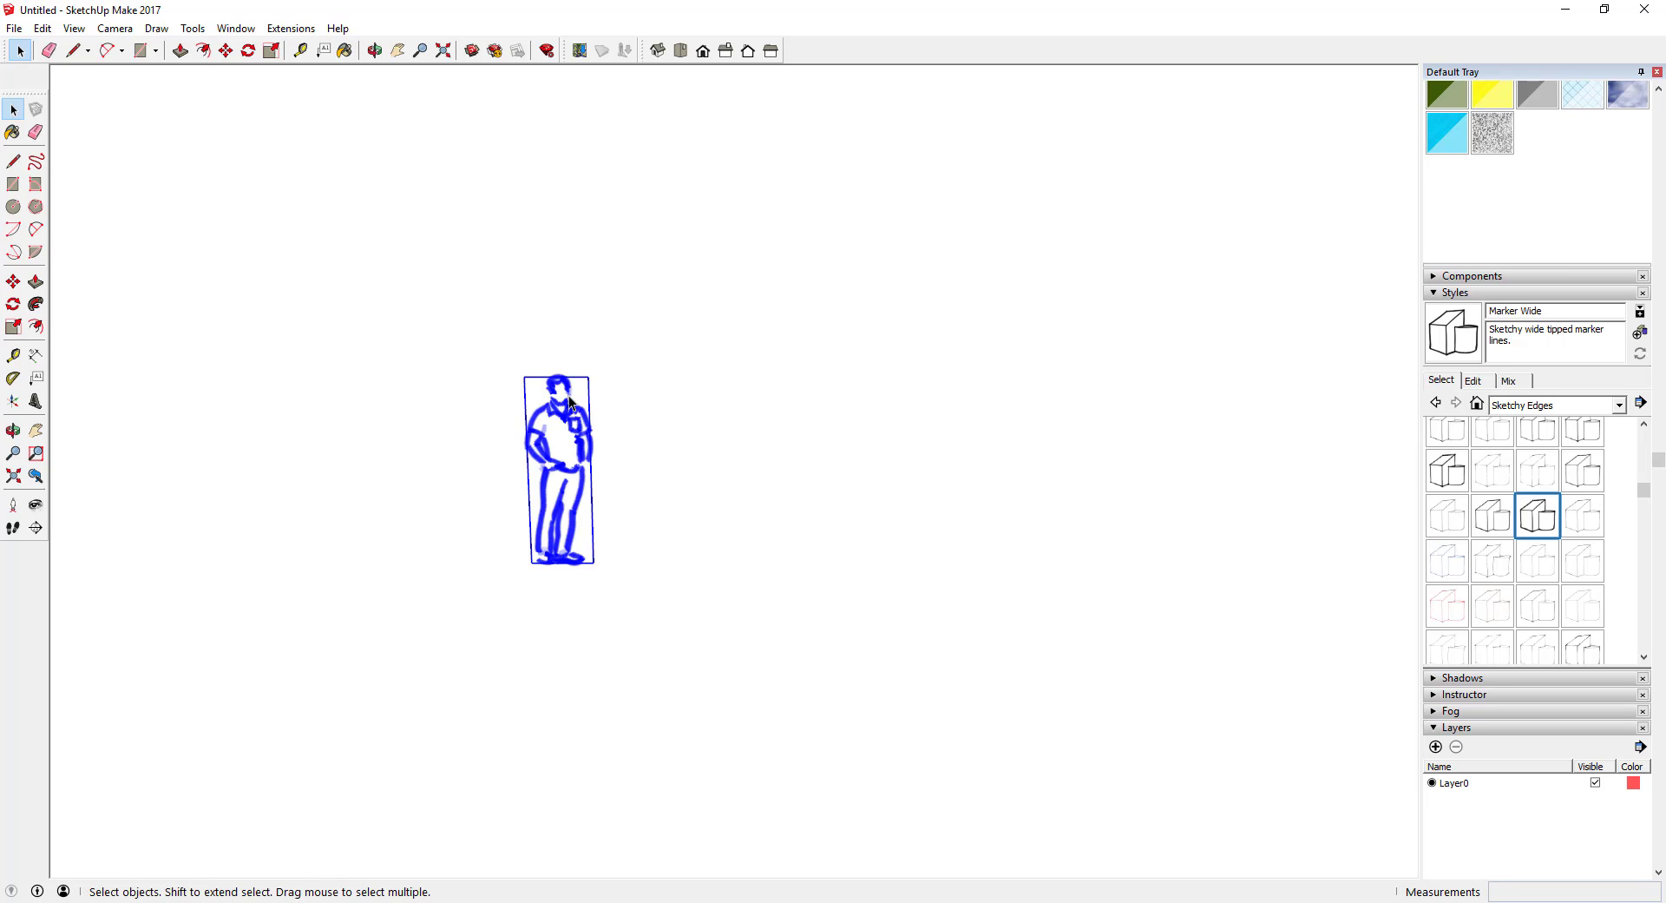
click(710, 485)
scroll(555, 434, up, 6)
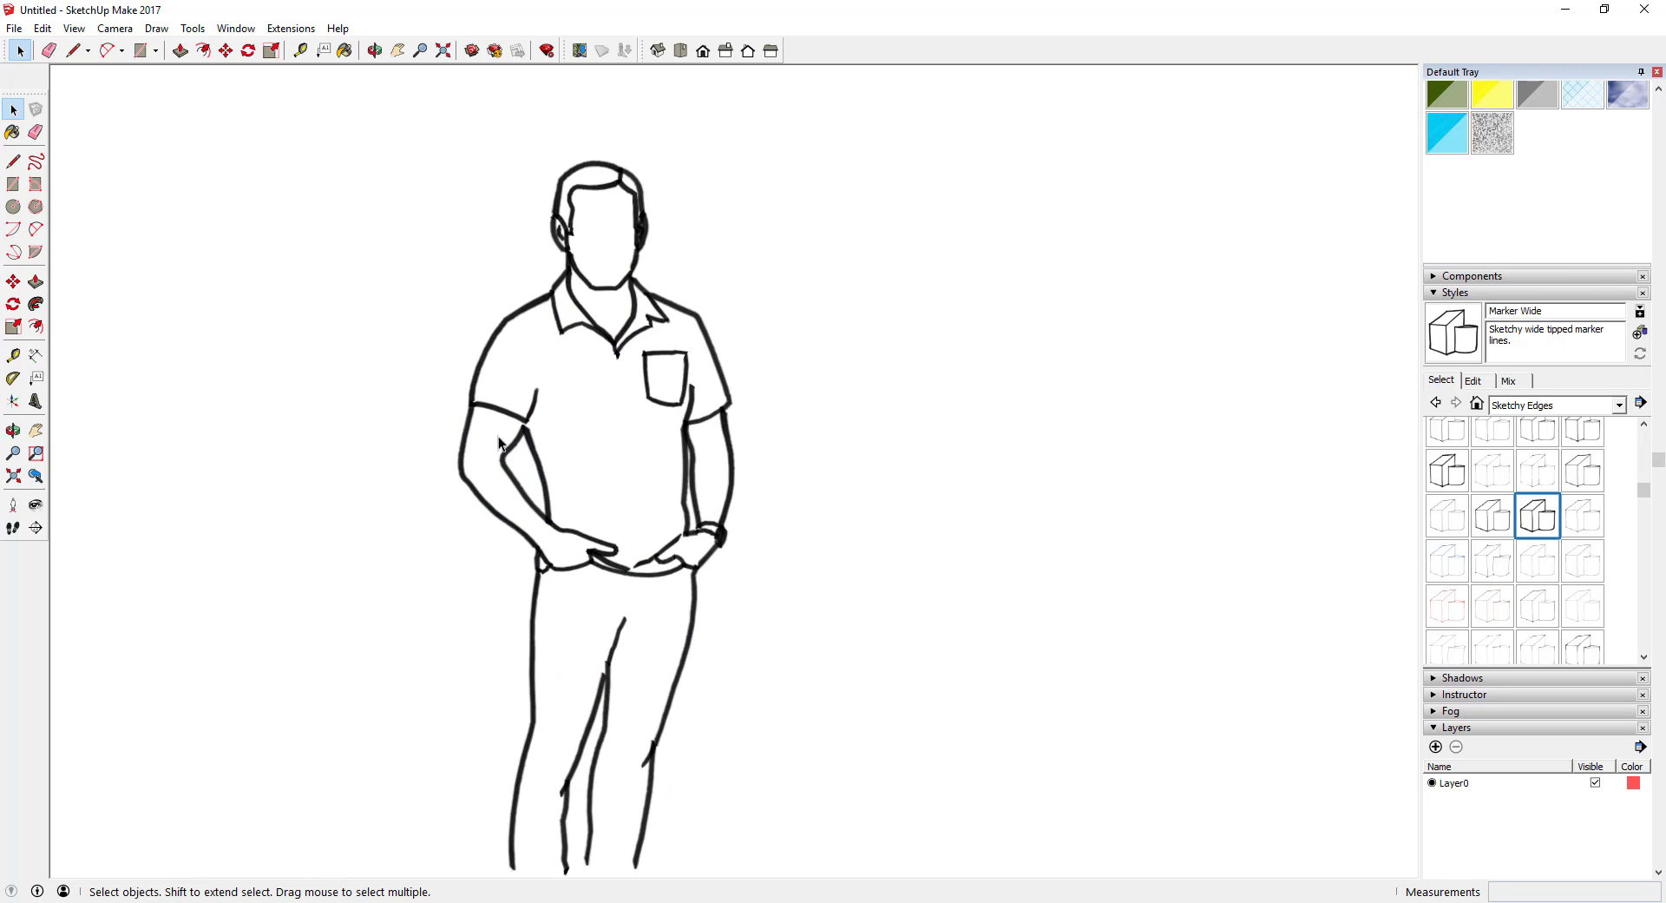
scroll(712, 425, down, 3)
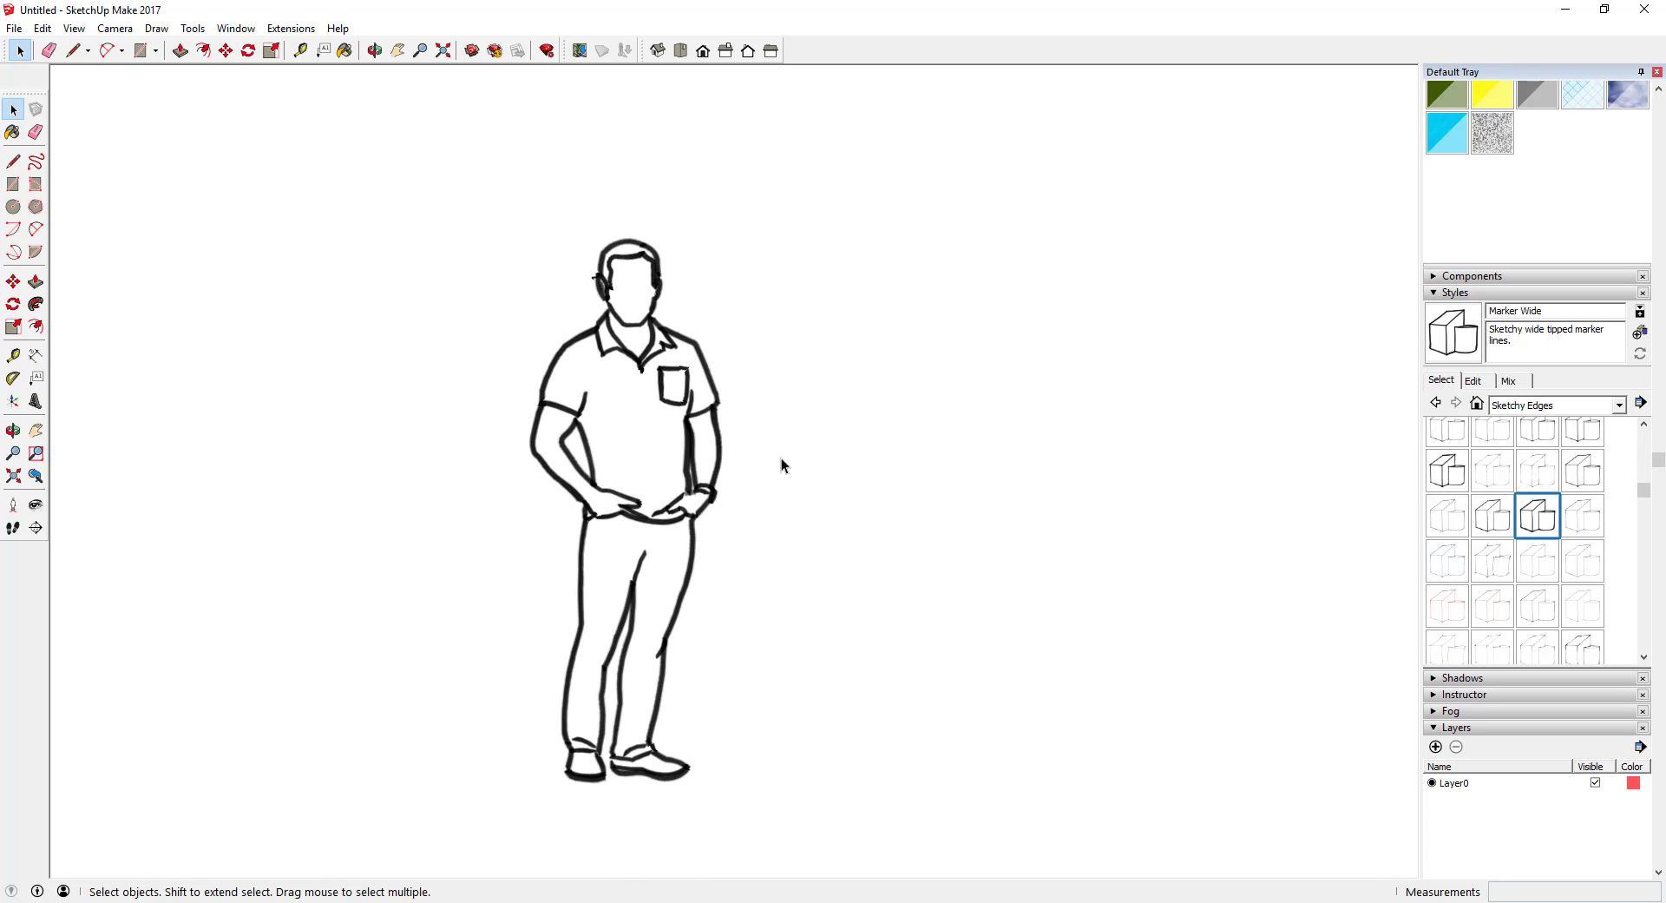
scroll(715, 476, down, 5)
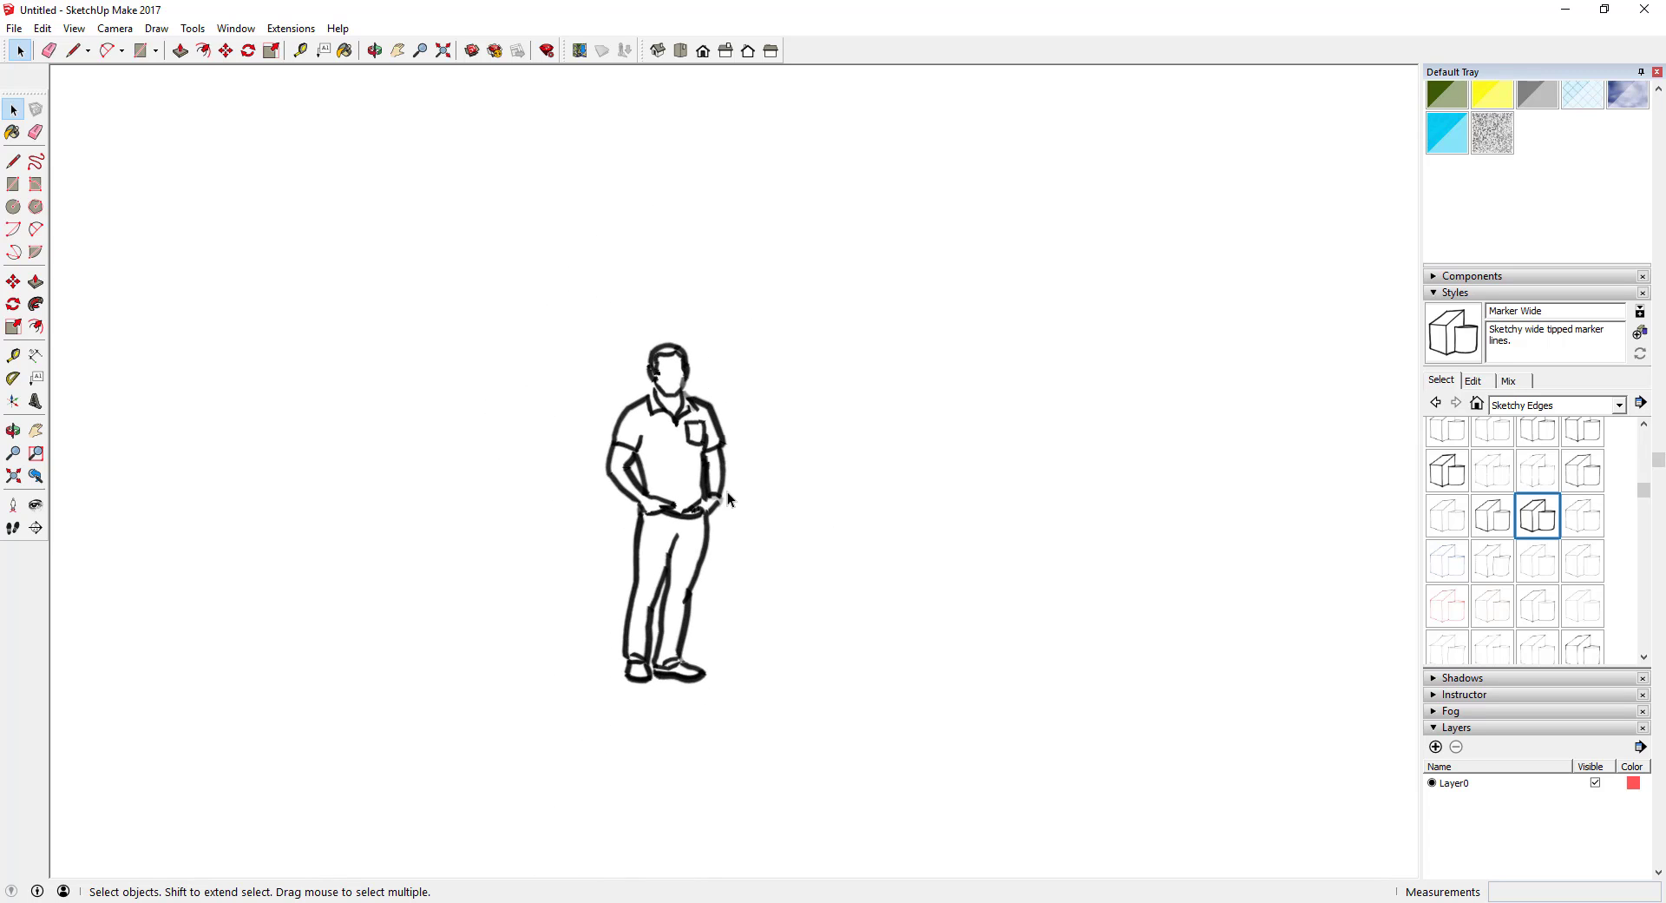
scroll(714, 486, down, 3)
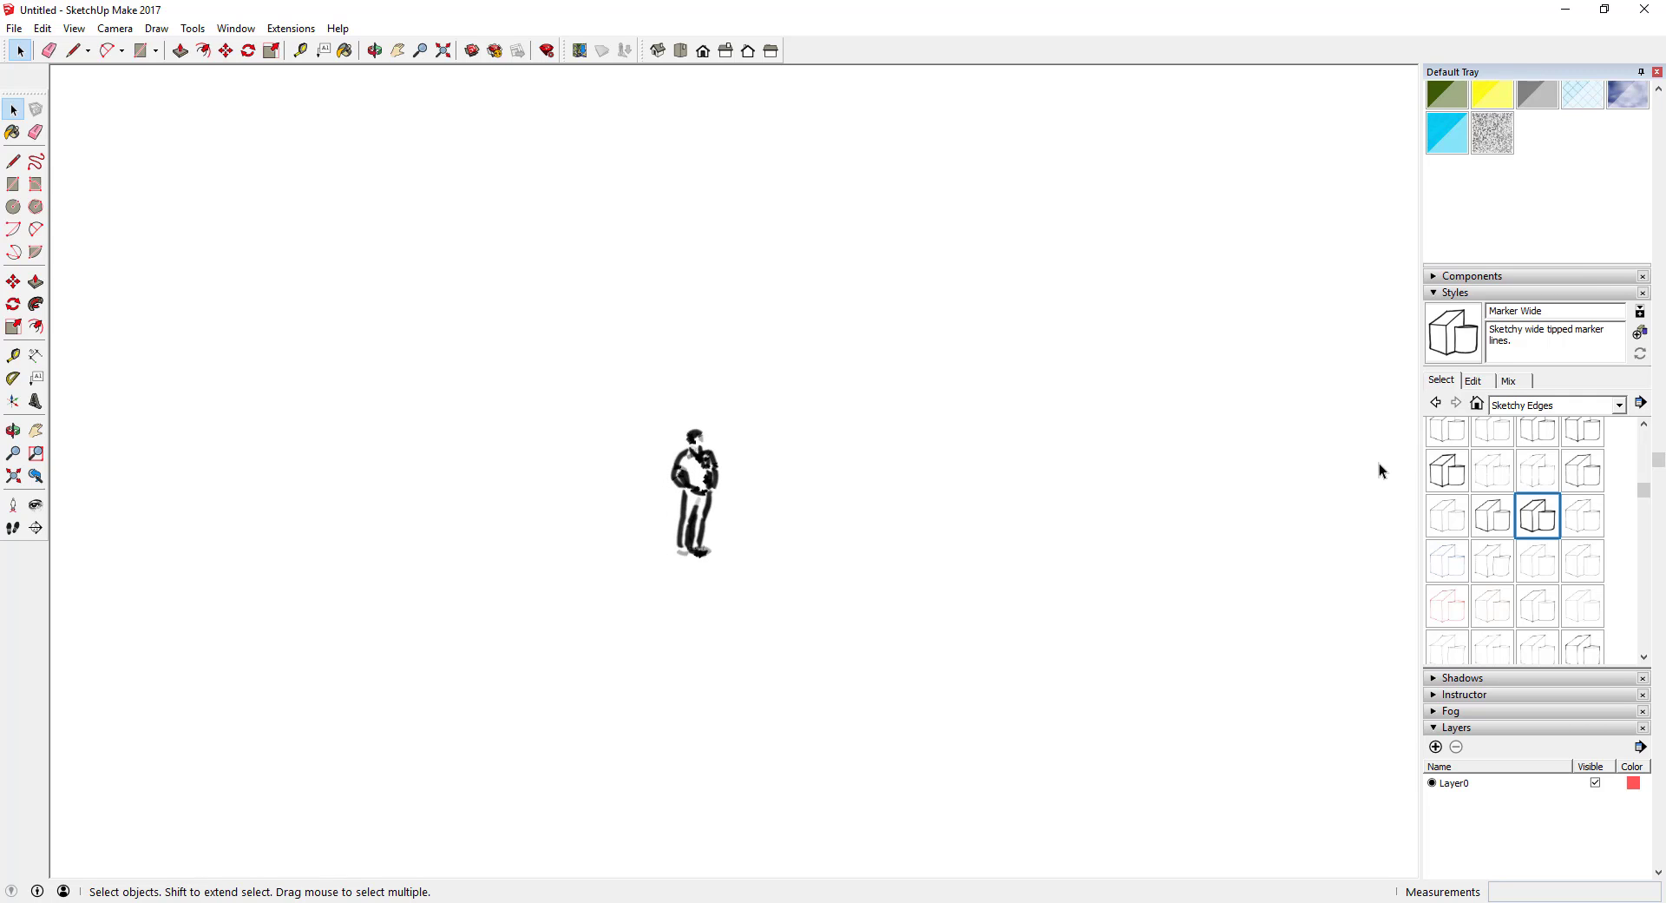
- Review the edge settings of the Marker Wide style, such as profiles, extension, halo and stroke
click(1472, 380)
click(1437, 406)
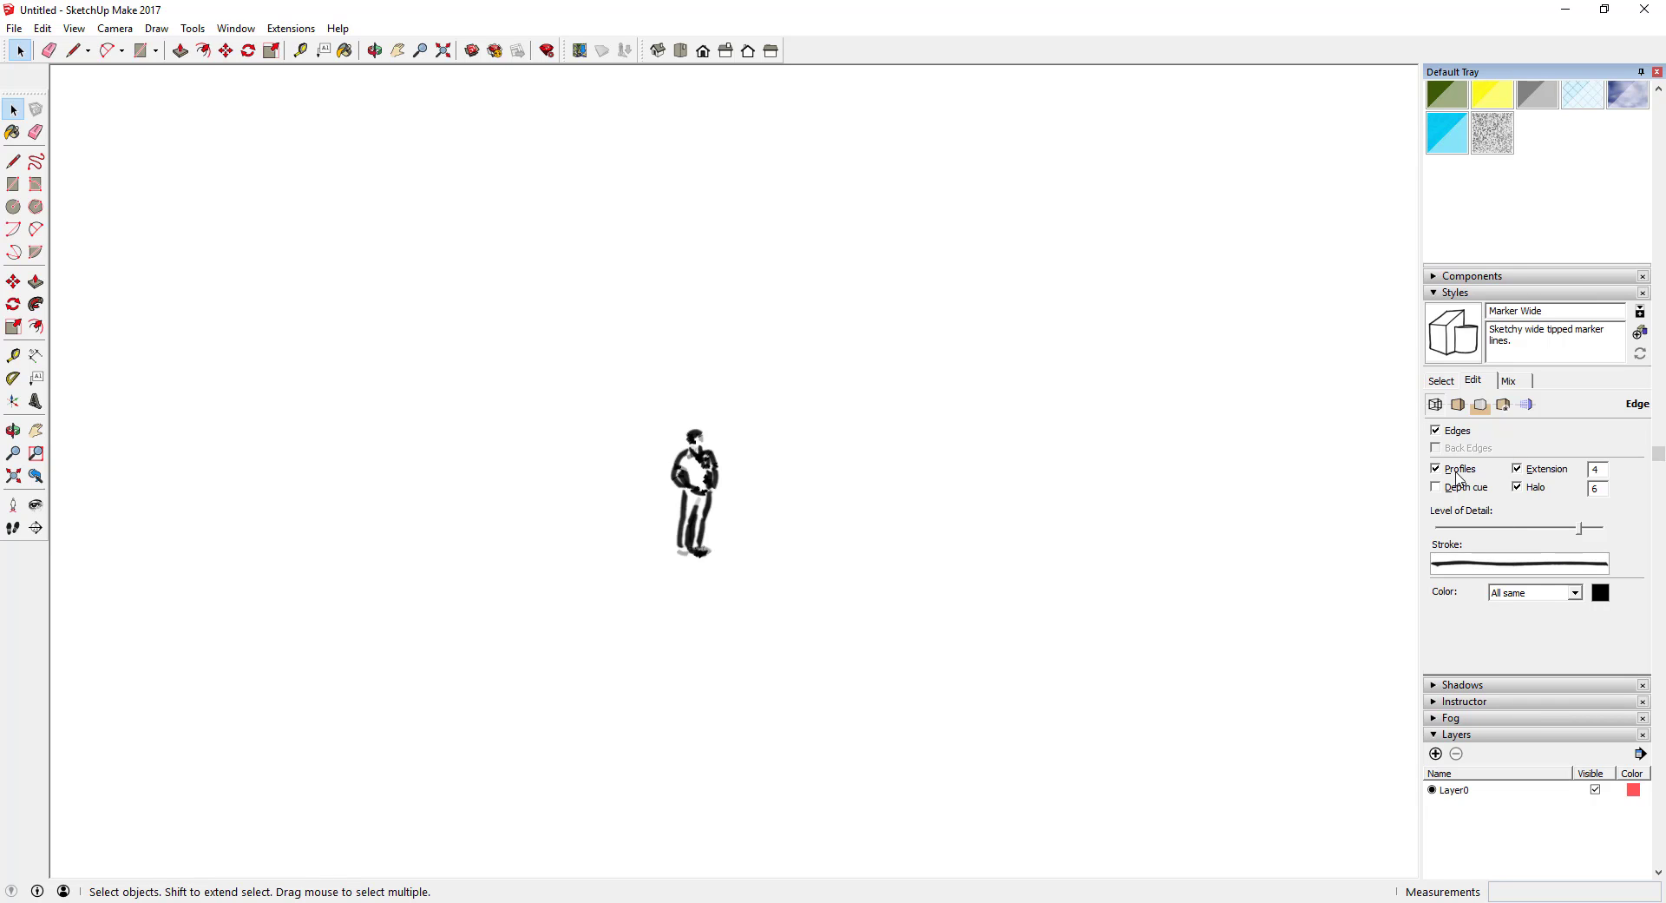
click(1441, 380)
- Turn on the display of the model axes
scroll(724, 501, up, 4)
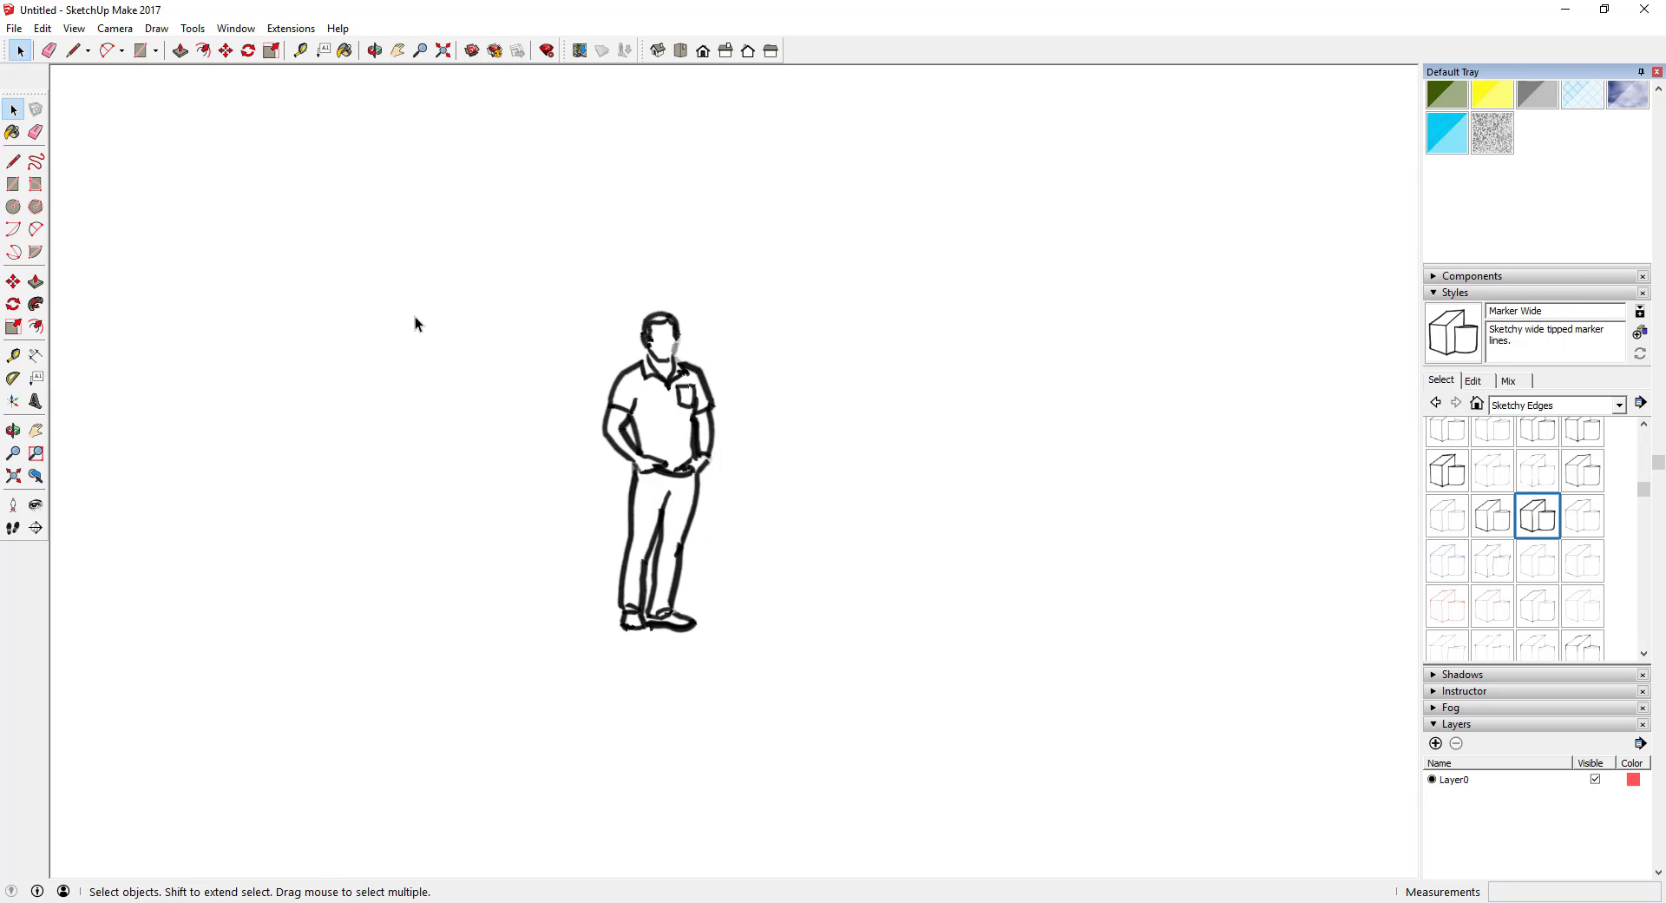
scroll(692, 423, down, 4)
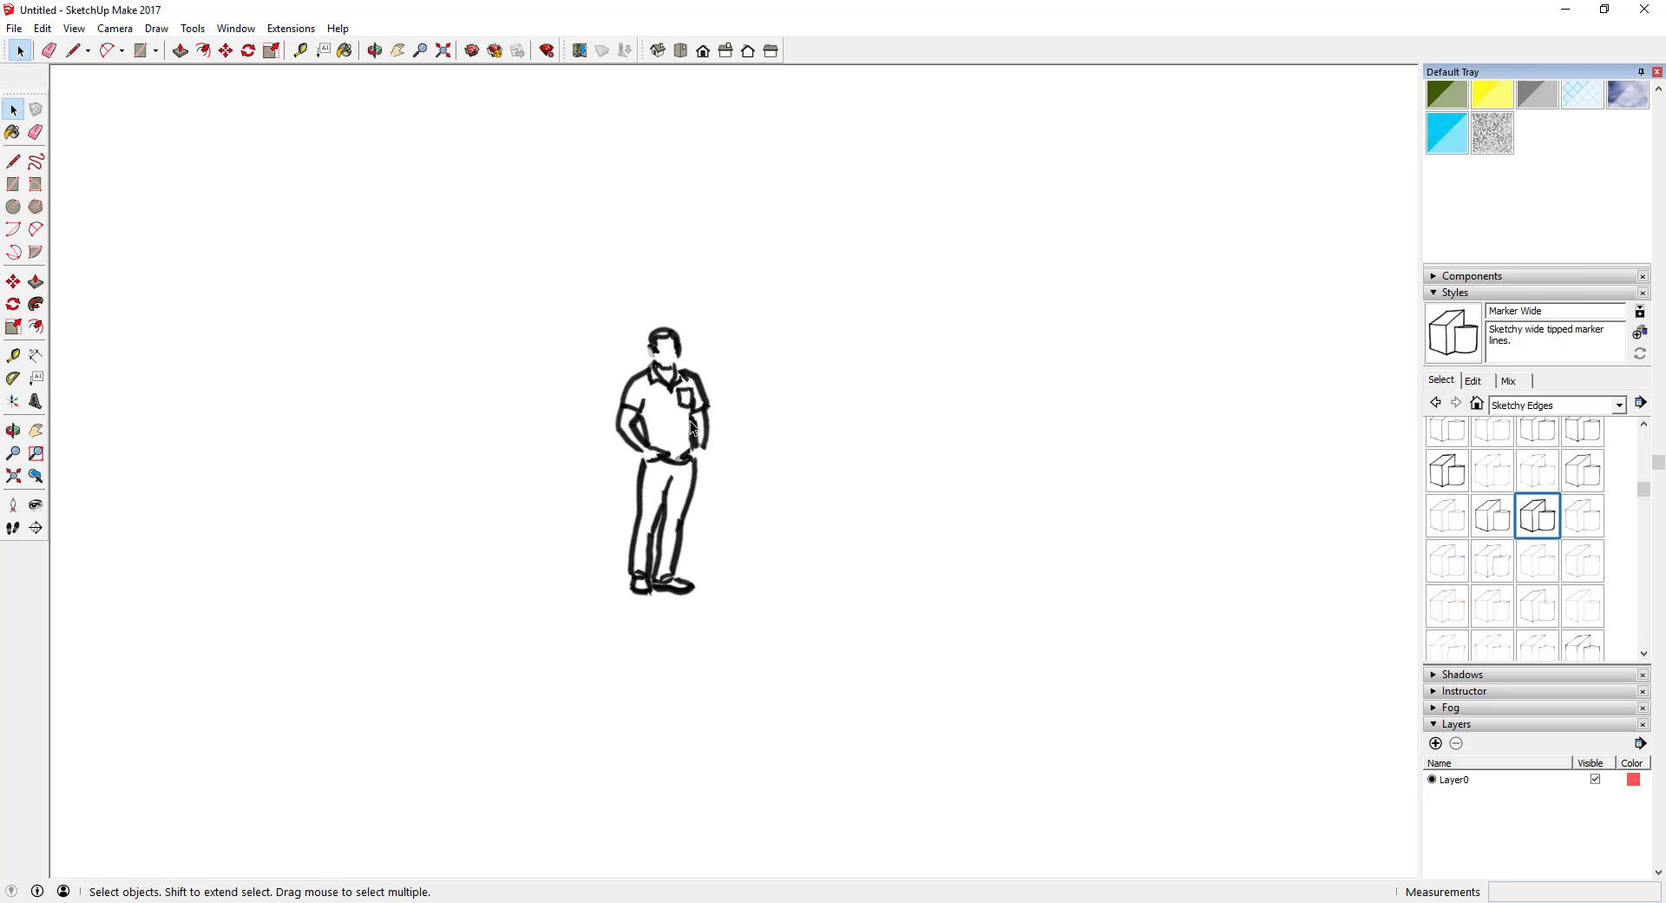
middle_drag(692, 424, 607, 330)
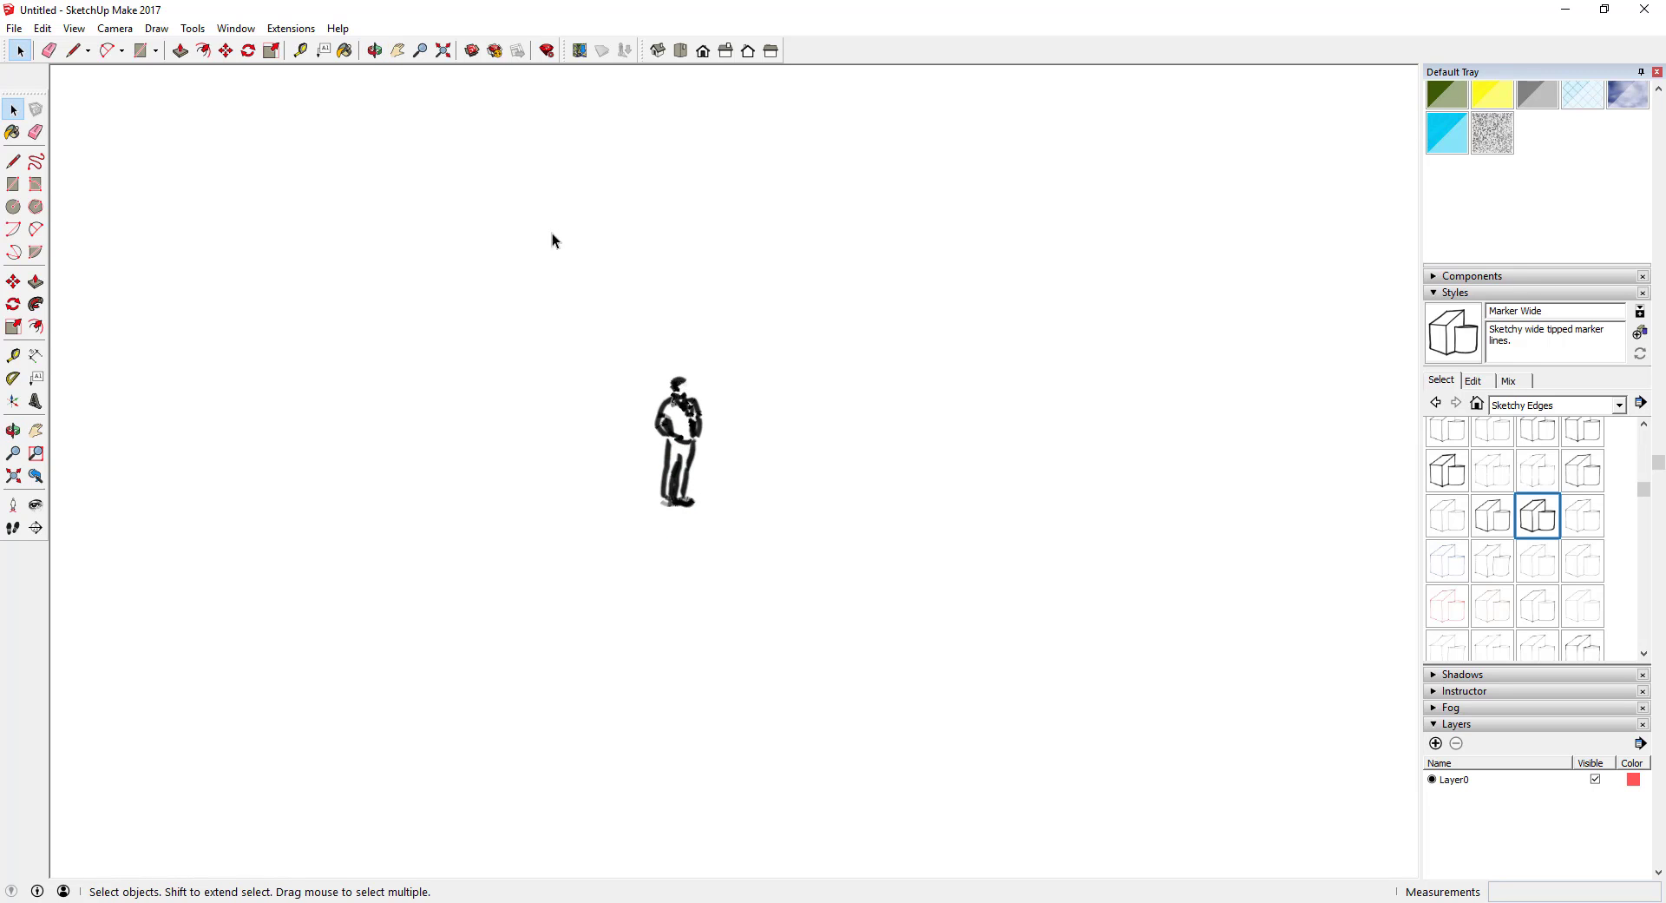
click(75, 29)
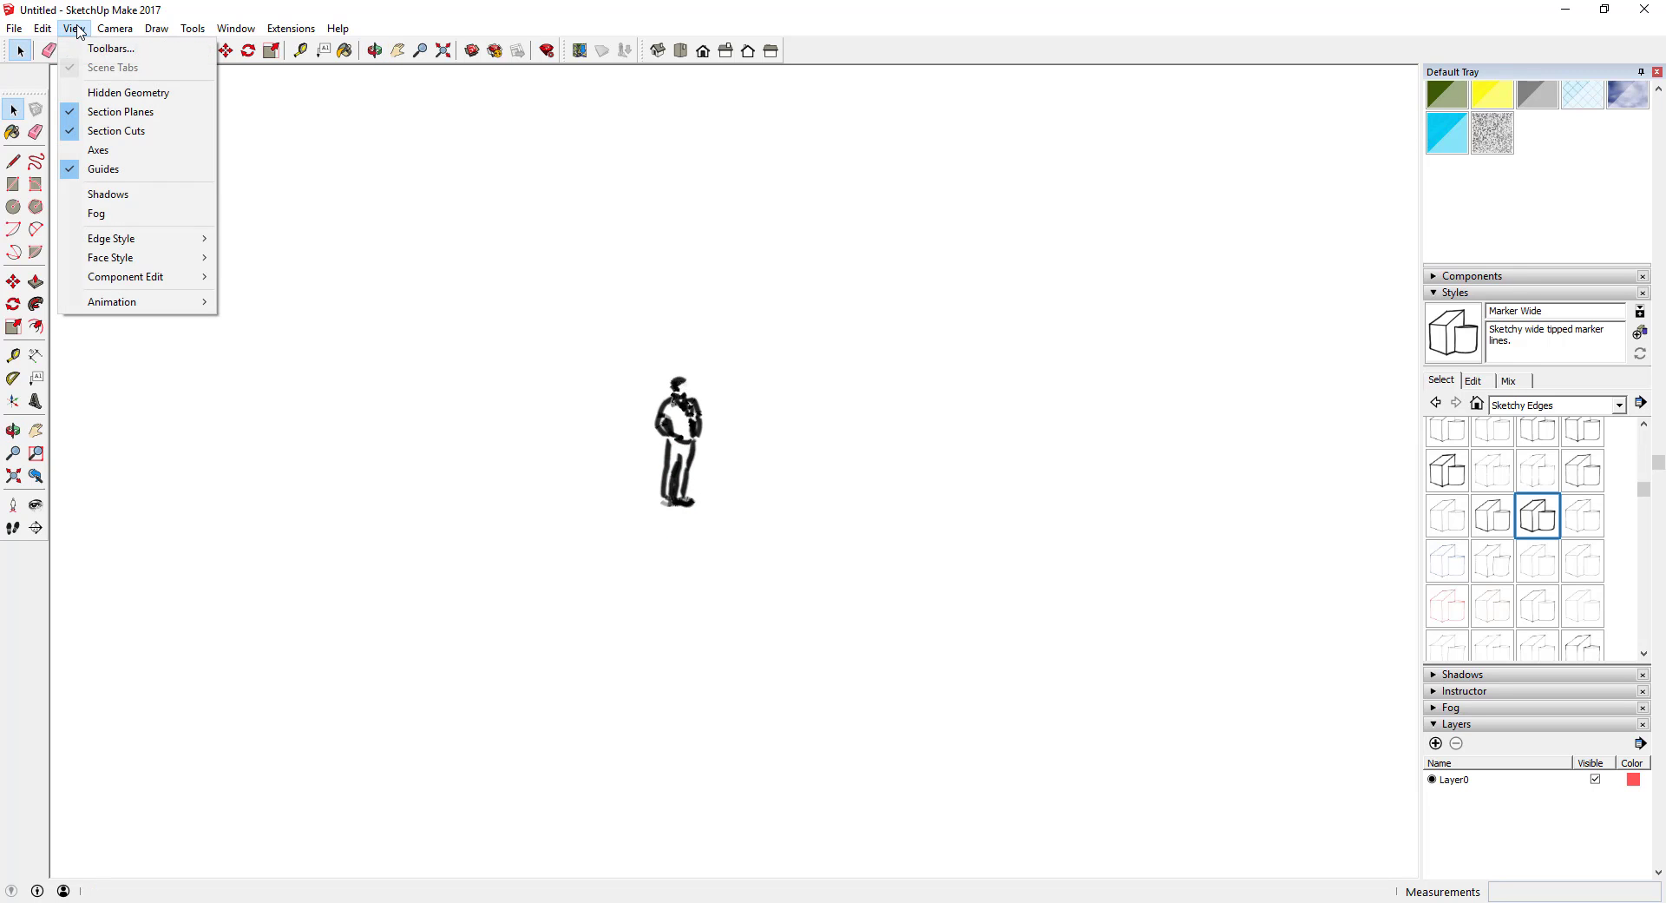
click(102, 149)
- Delete the scale figure standing near the origin
middle_drag(725, 396, 781, 402)
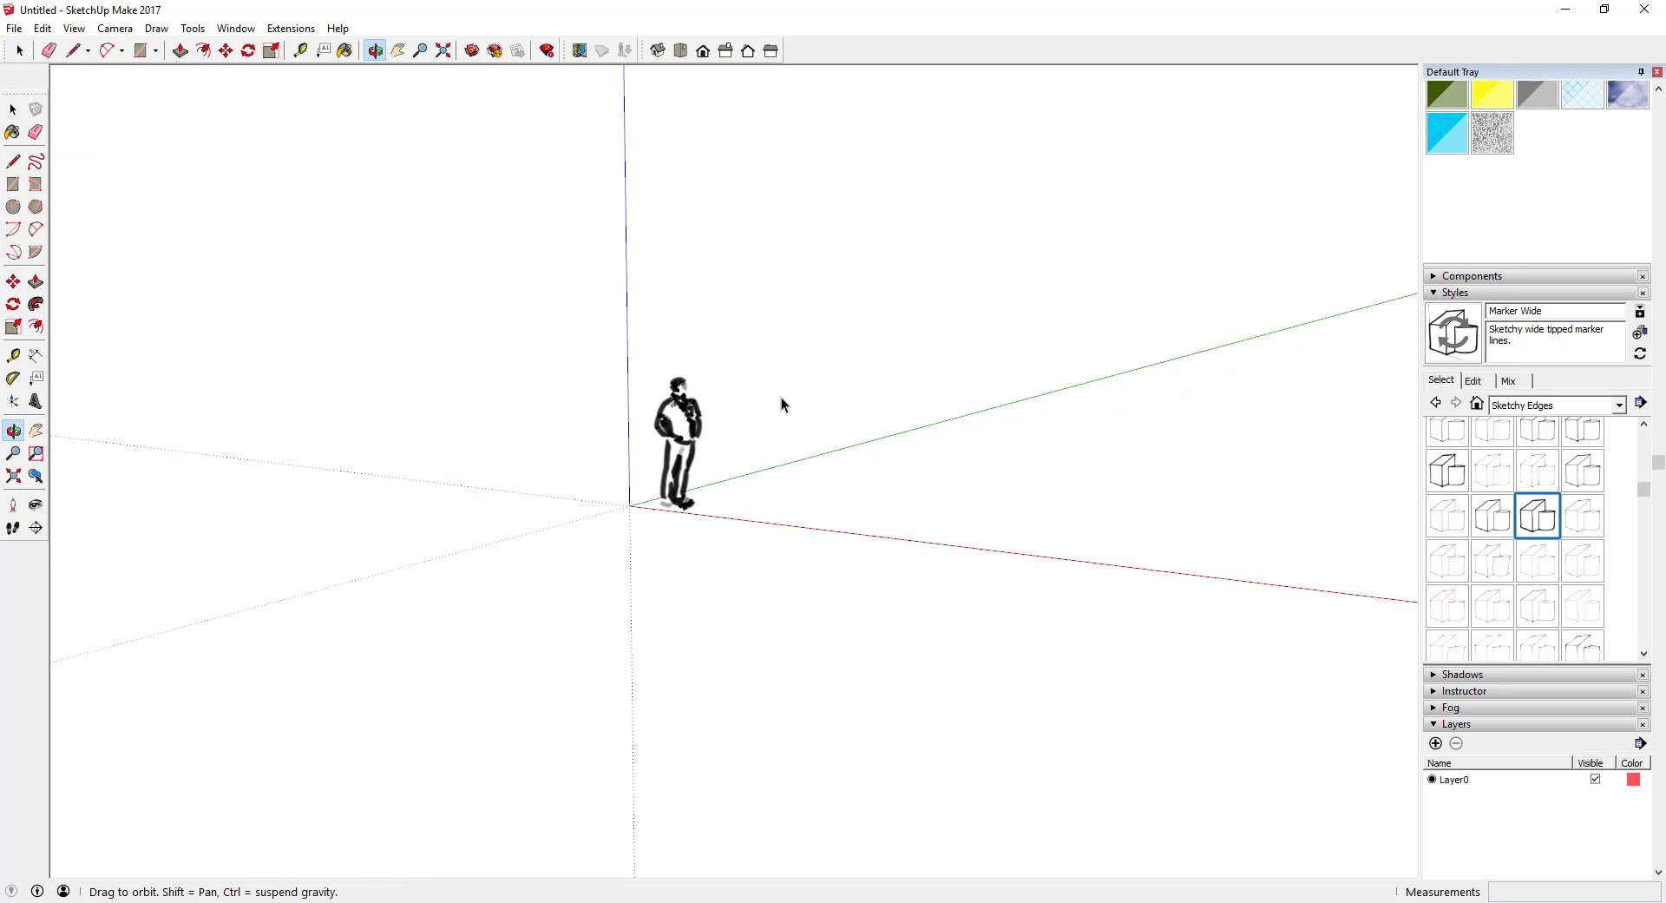
scroll(679, 521, up, 3)
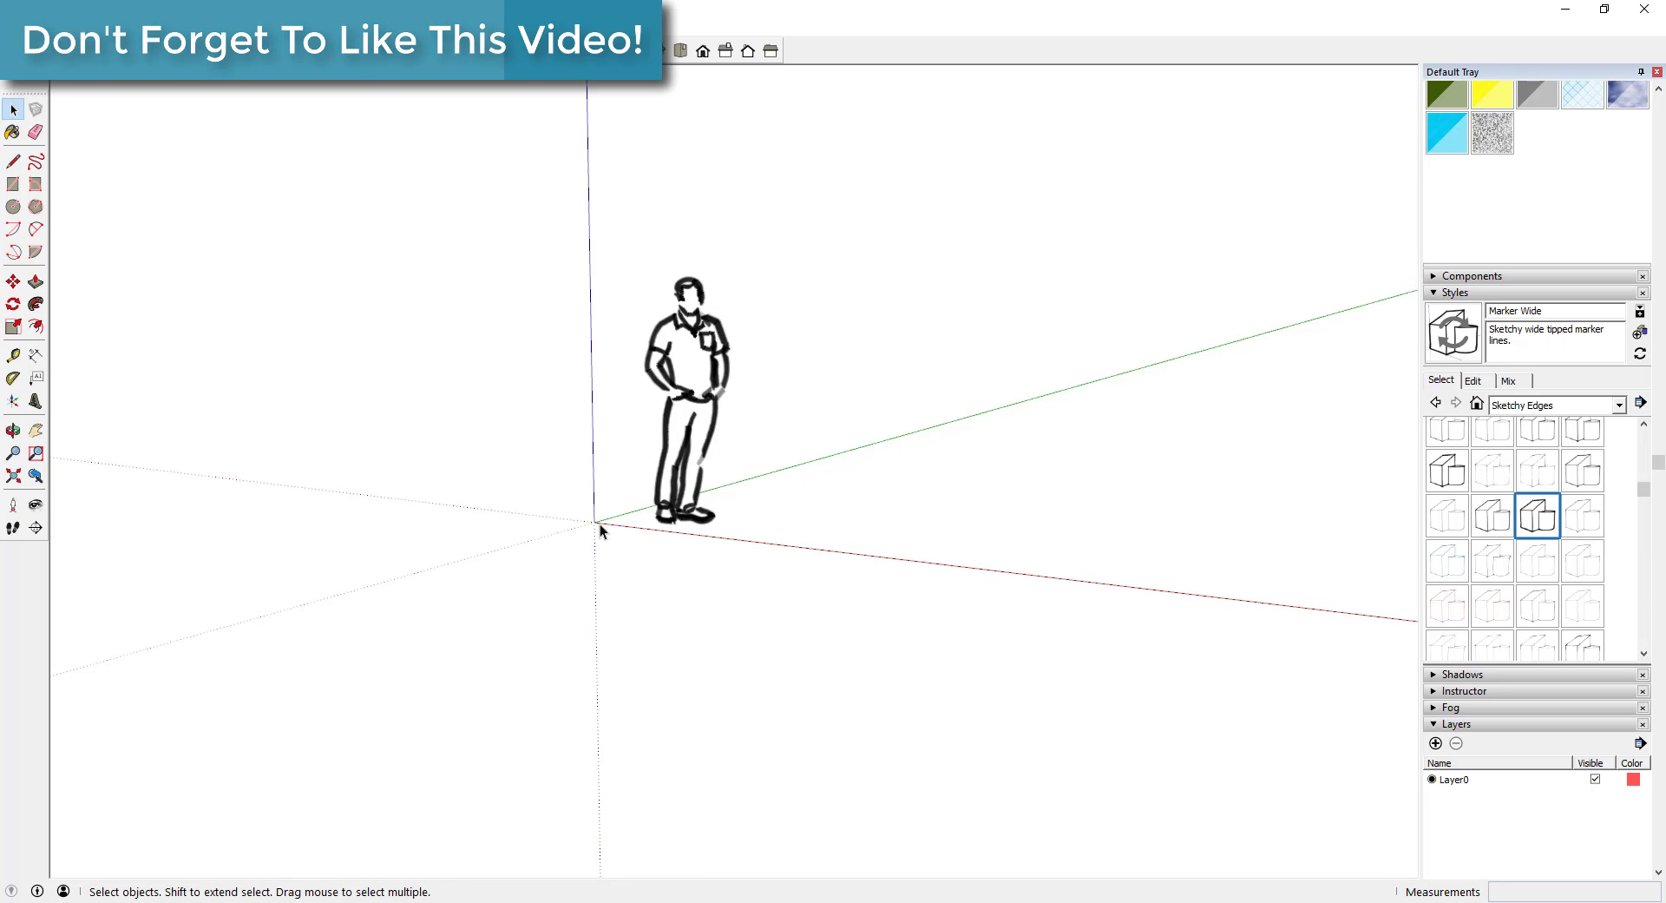
scroll(655, 387, down, 1)
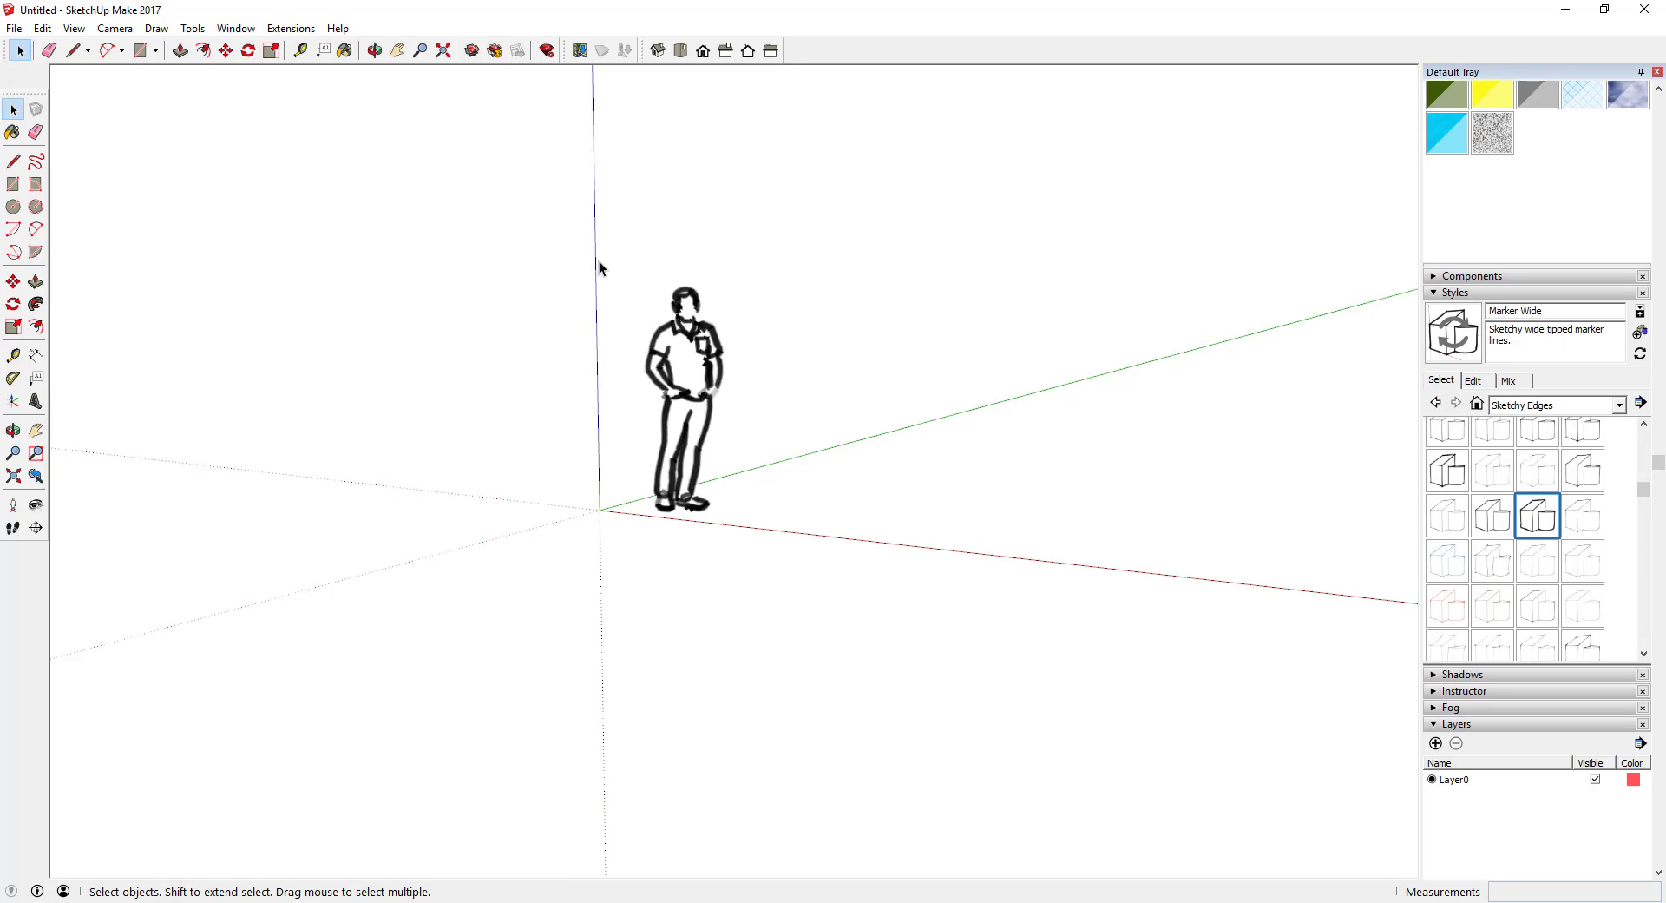
middle_drag(561, 243, 611, 271)
middle_drag(717, 343, 656, 263)
click(710, 400)
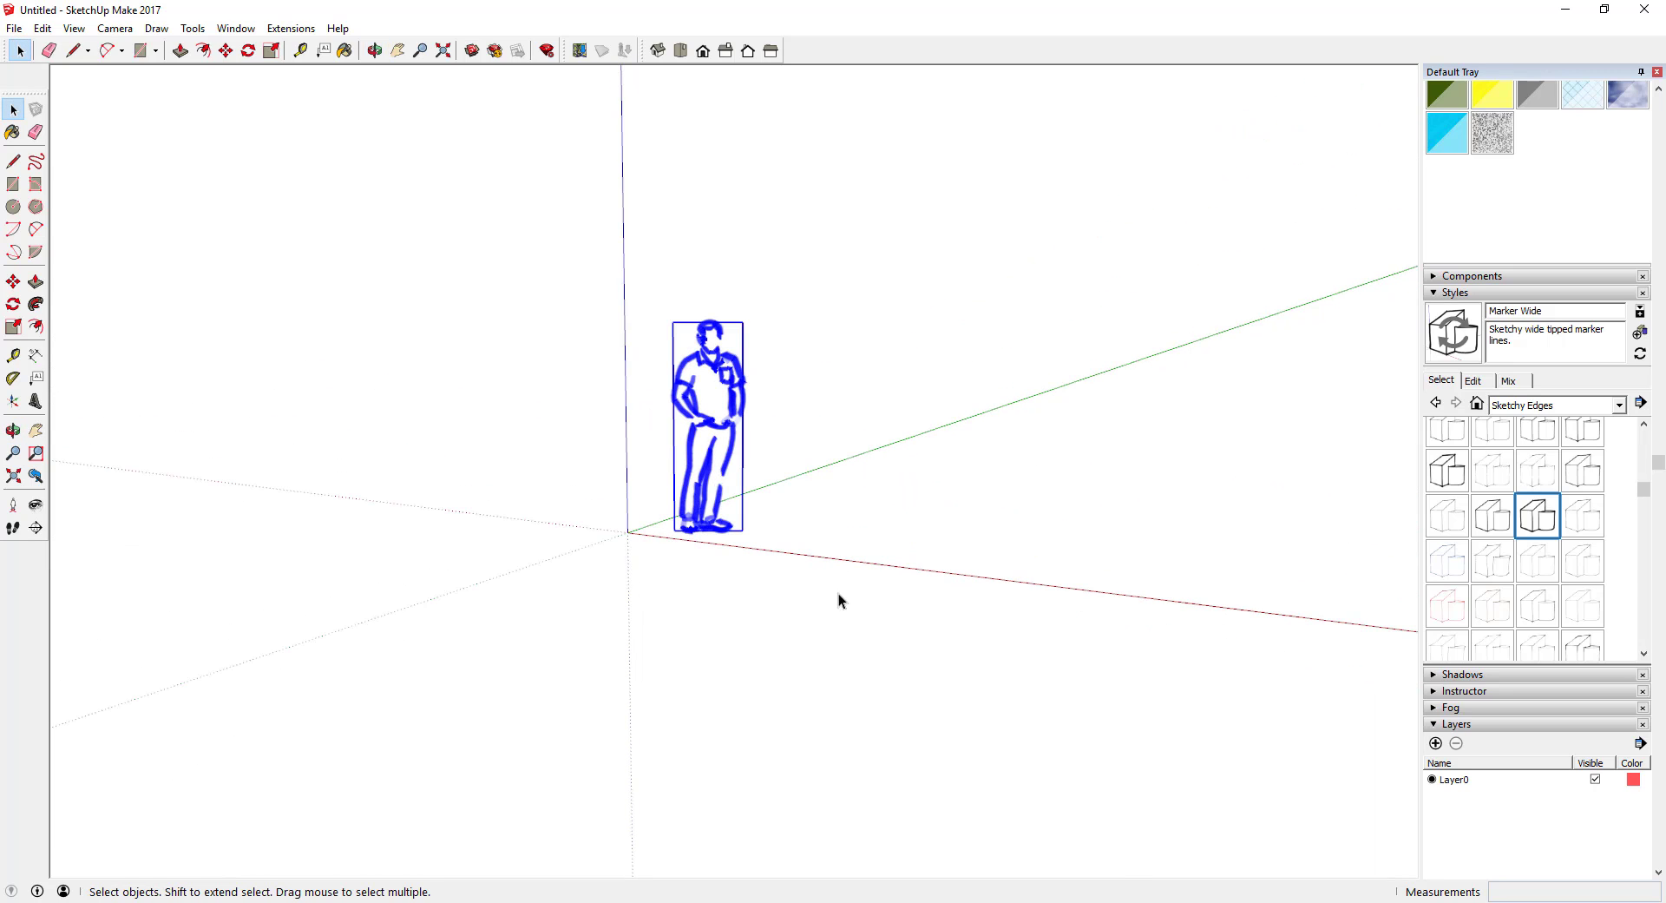
key(Delete)
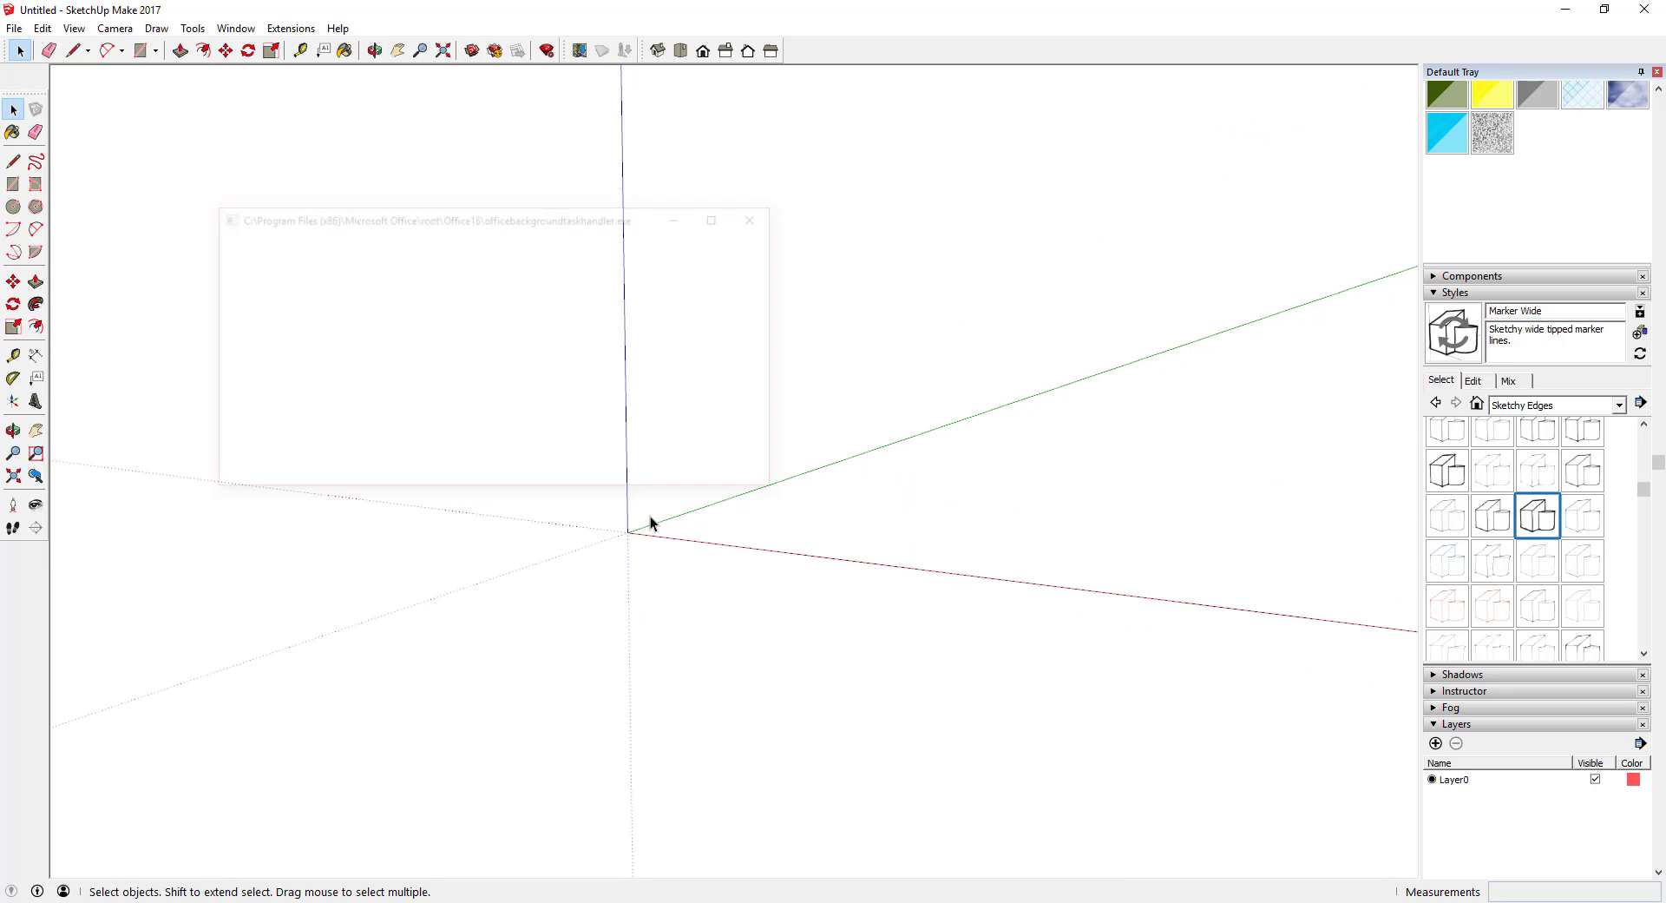
- Draw a narrow ground rectangle from the origin, about 2' wide along the red axis, with its long side along the green axis
key(r)
click(628, 531)
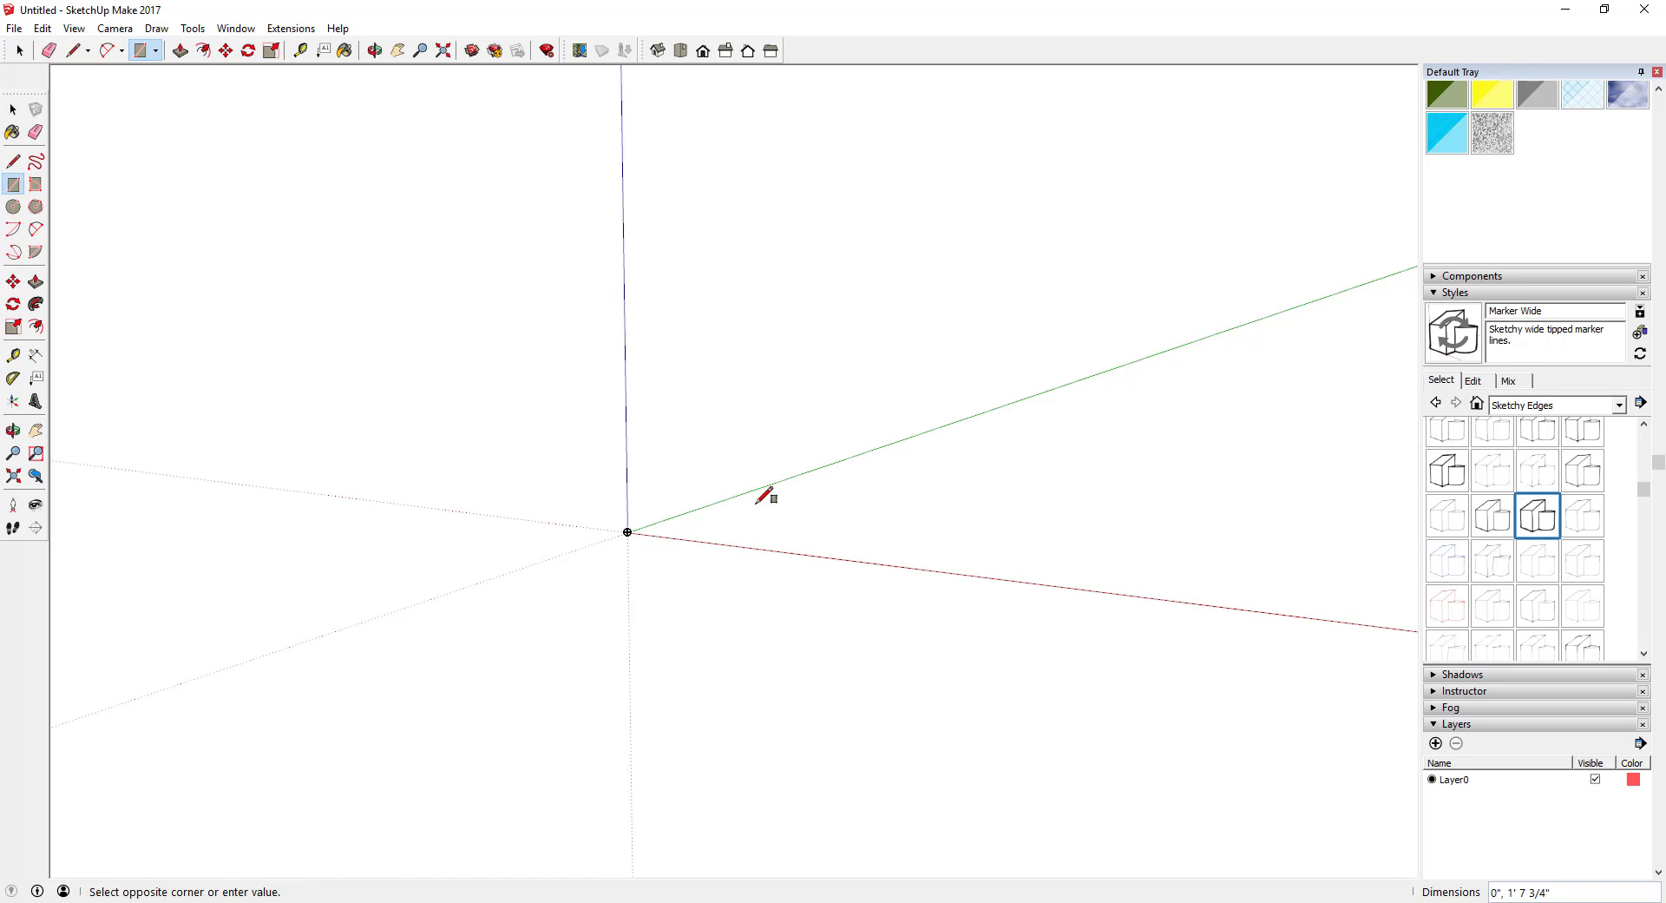
middle_drag(908, 461, 1016, 454)
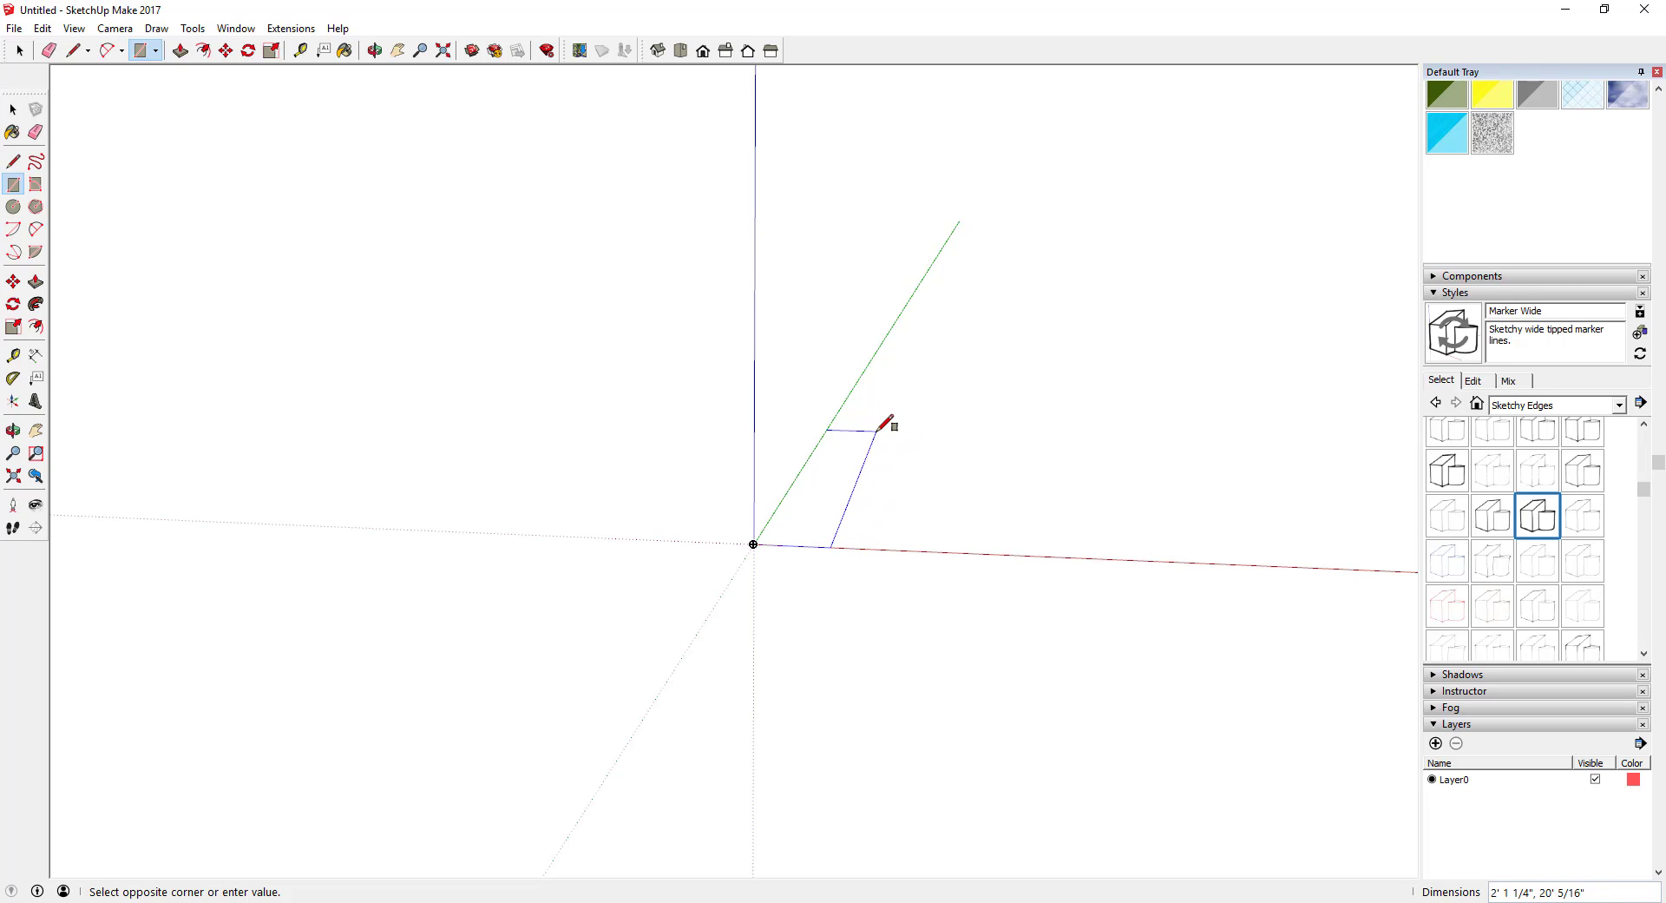
click(871, 439)
key(space)
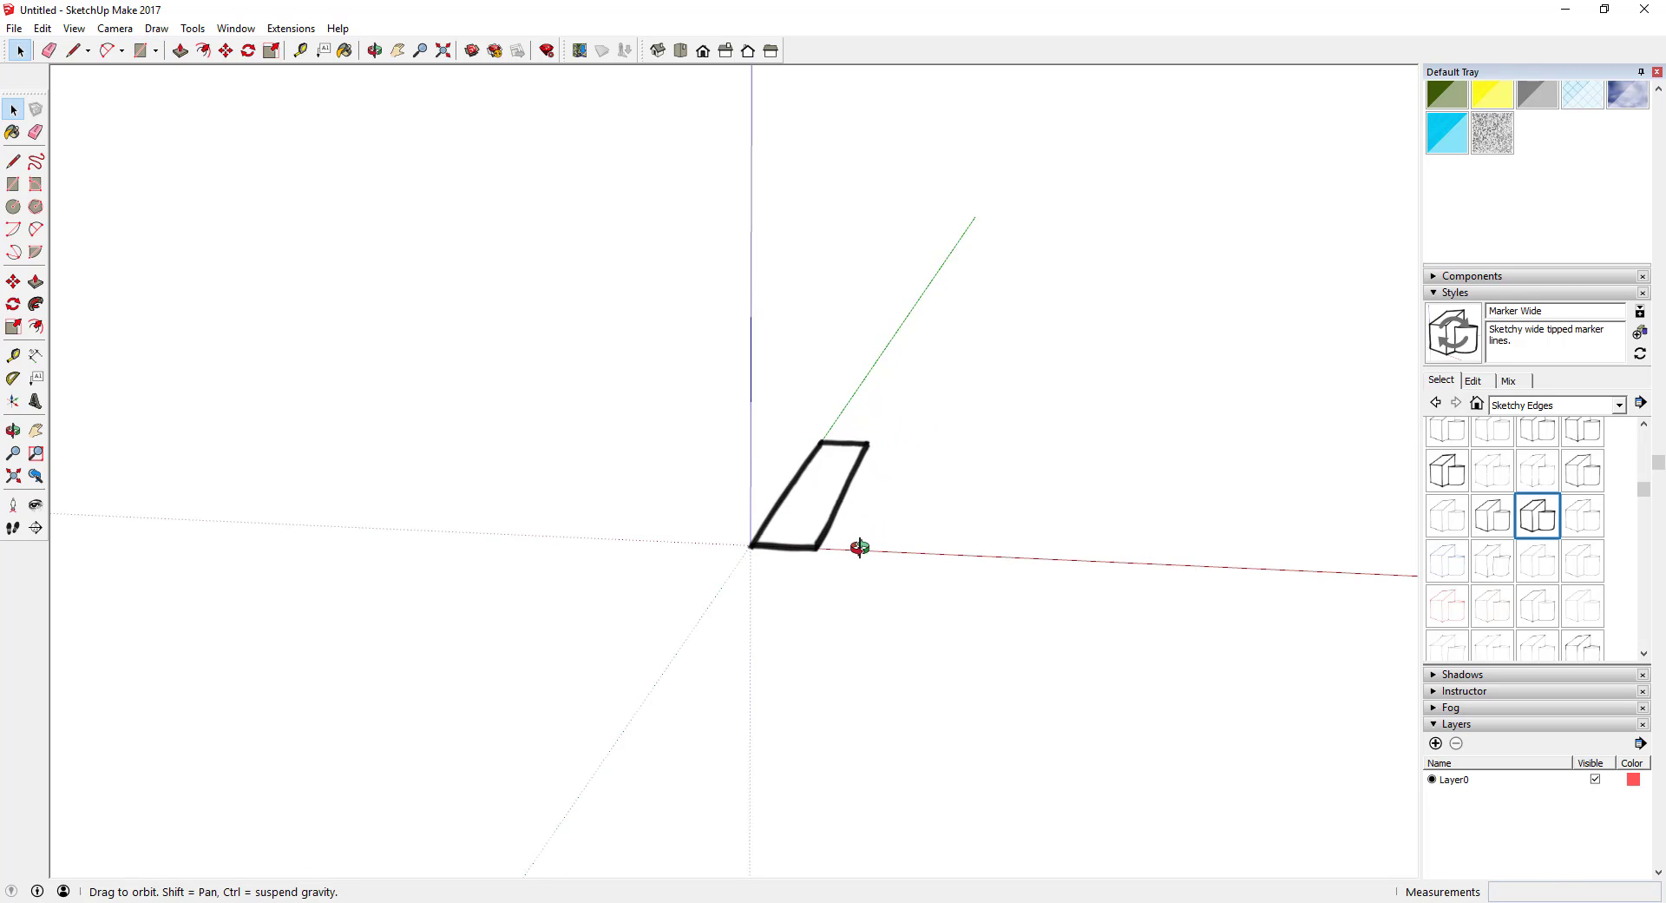
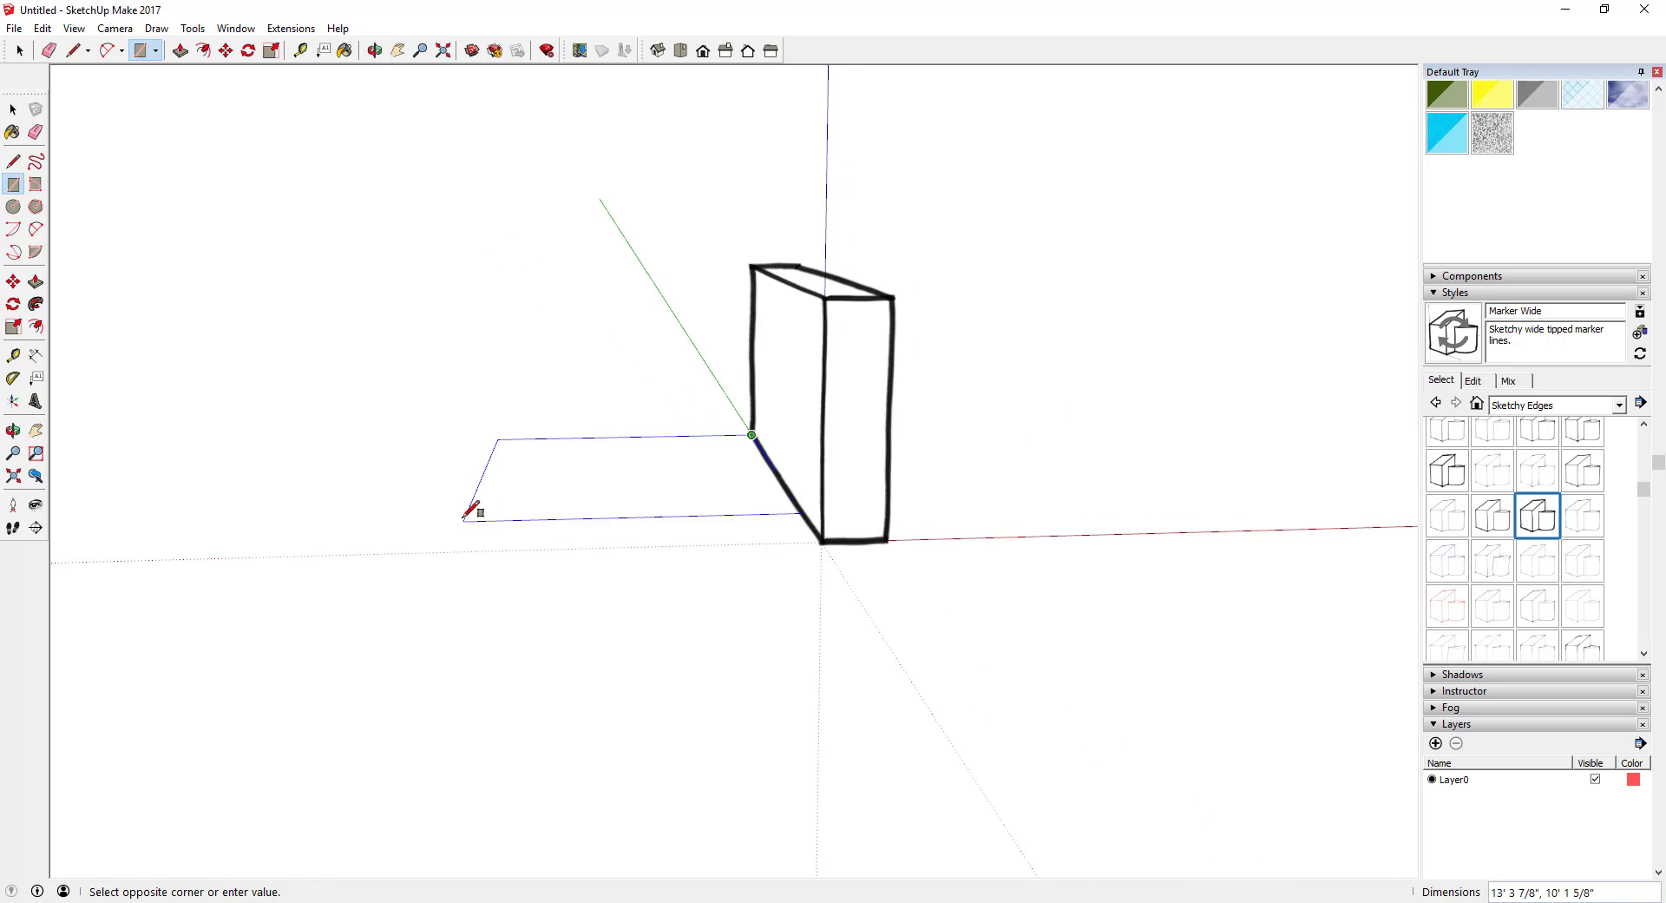
- Draw a ground rectangle from the tall box's rear base corner and pull it up about 4' 2" into a second block
click(438, 513)
key(space)
key(p)
click(565, 501)
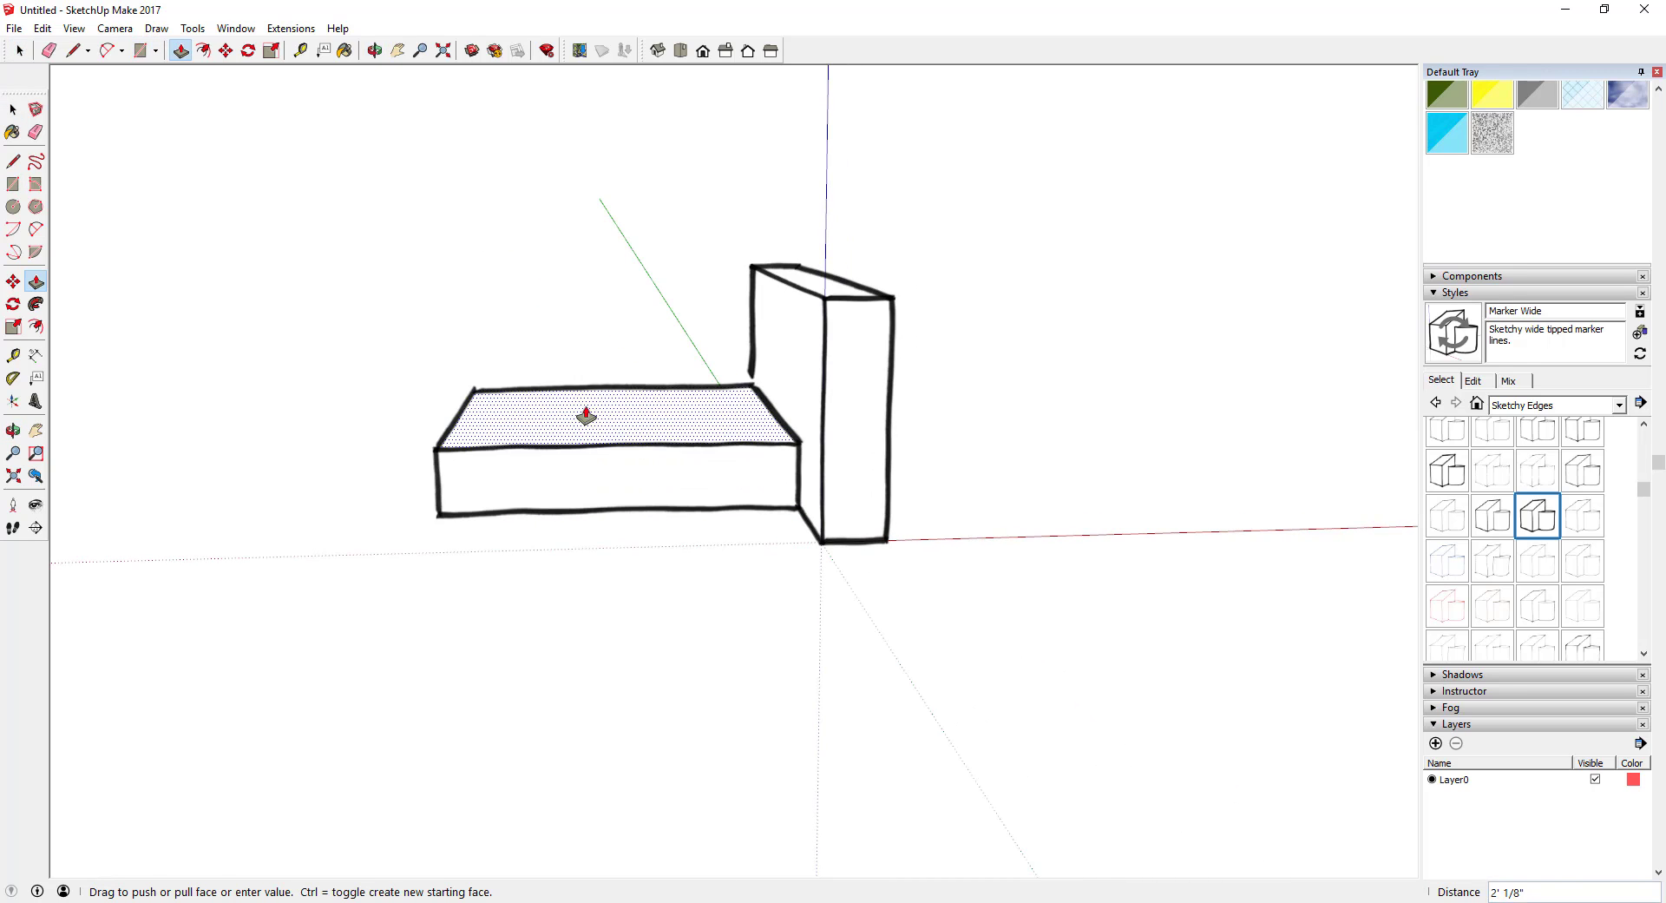
click(589, 375)
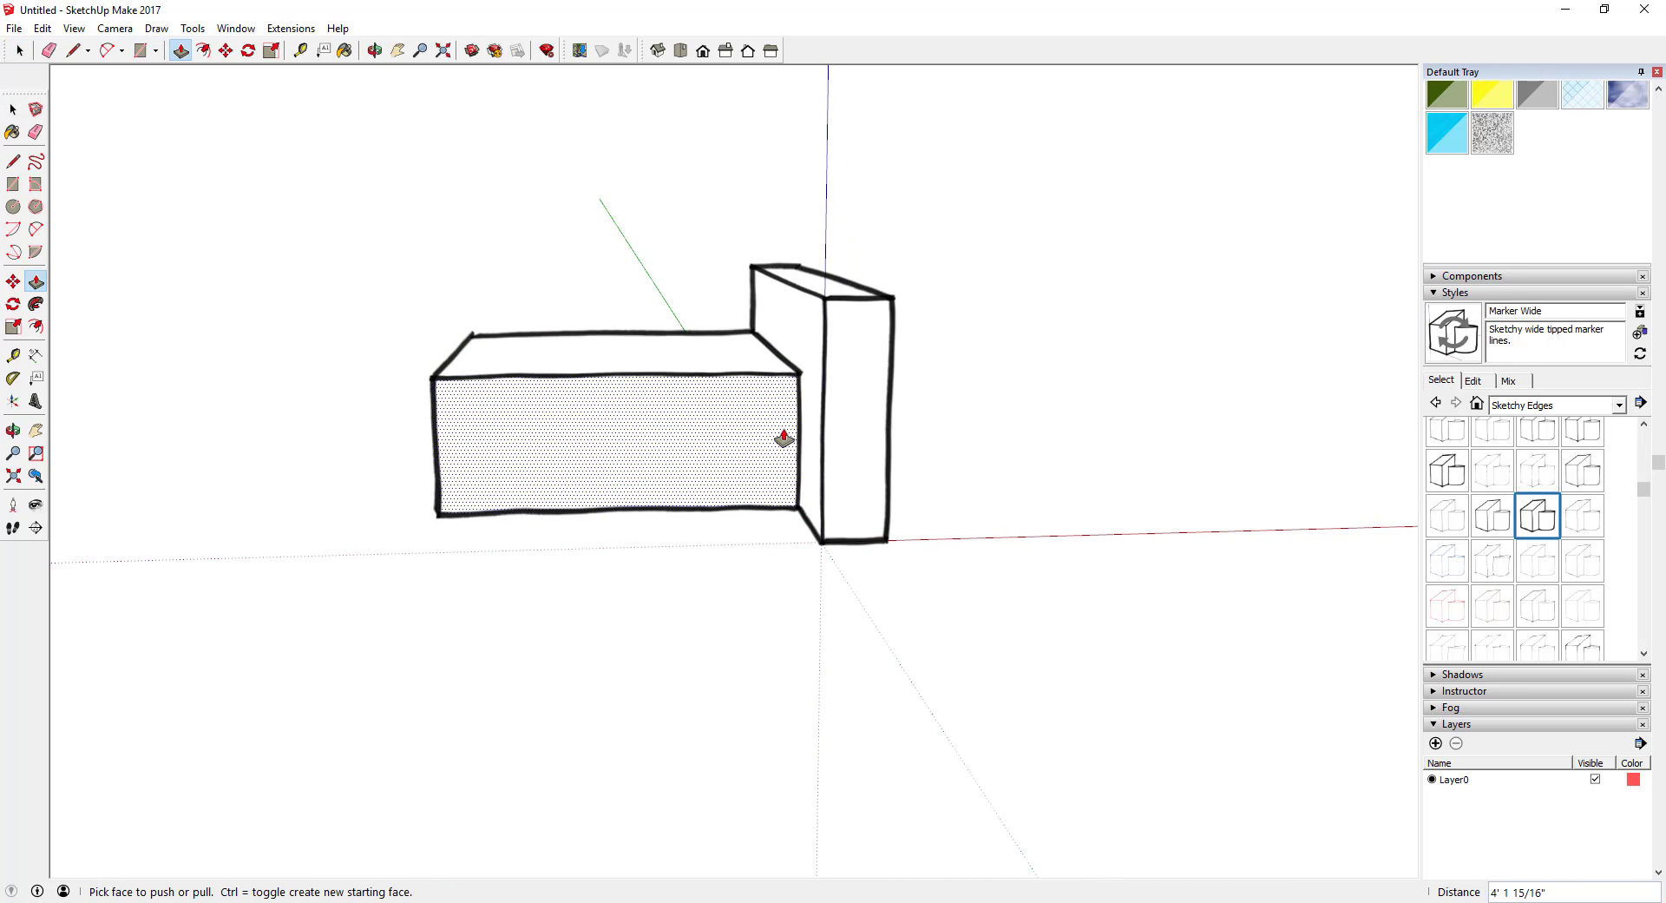
- Offset the outline of the low block's top face inward to leave a narrow border around it
mouse_move(781, 439)
middle_down()
mouse_move(651, 420)
mouse_move(660, 373)
mouse_move(565, 394)
mouse_move(695, 416)
mouse_move(830, 368)
mouse_move(625, 441)
mouse_move(578, 385)
mouse_move(770, 375)
mouse_move(777, 392)
middle_up()
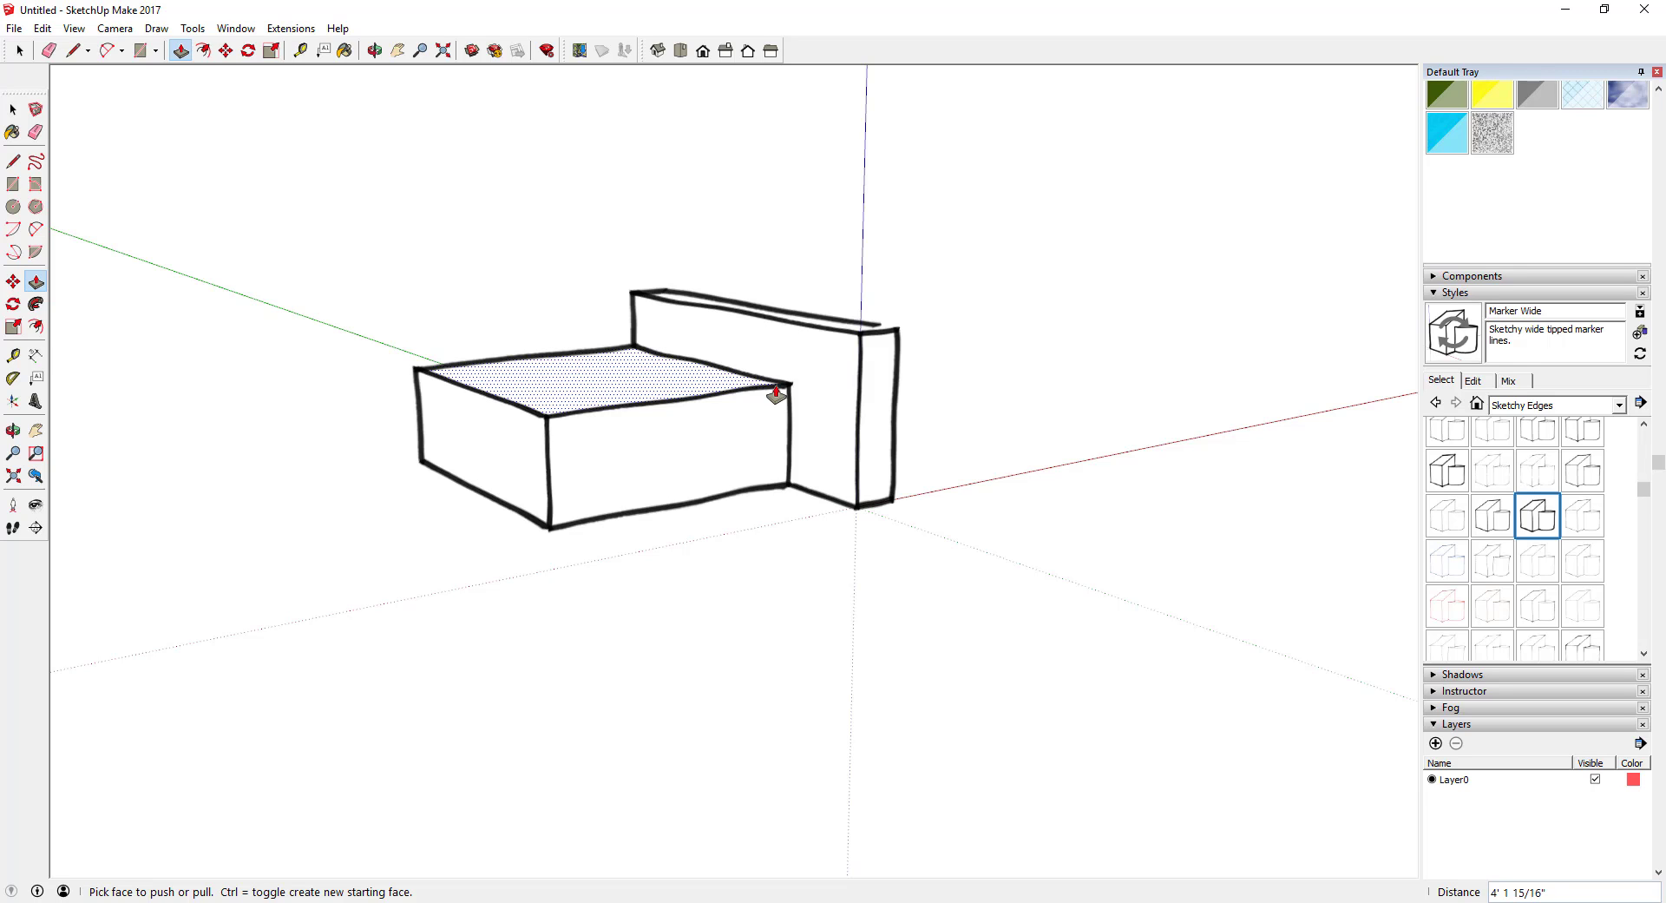
middle_drag(721, 388, 599, 430)
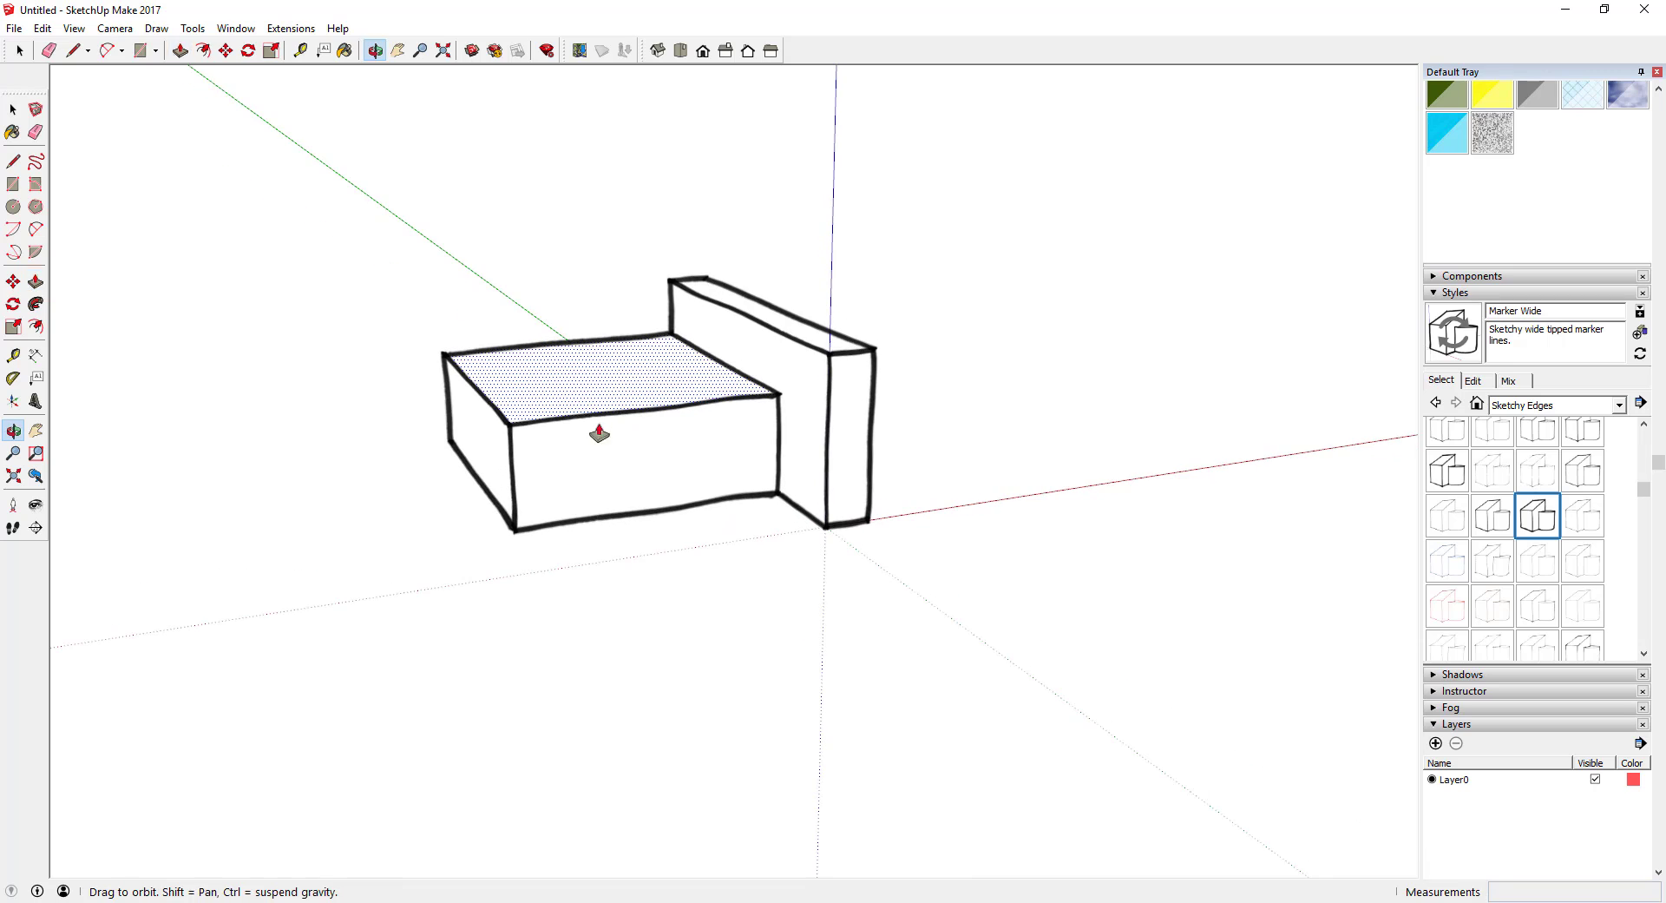
key(f)
click(499, 407)
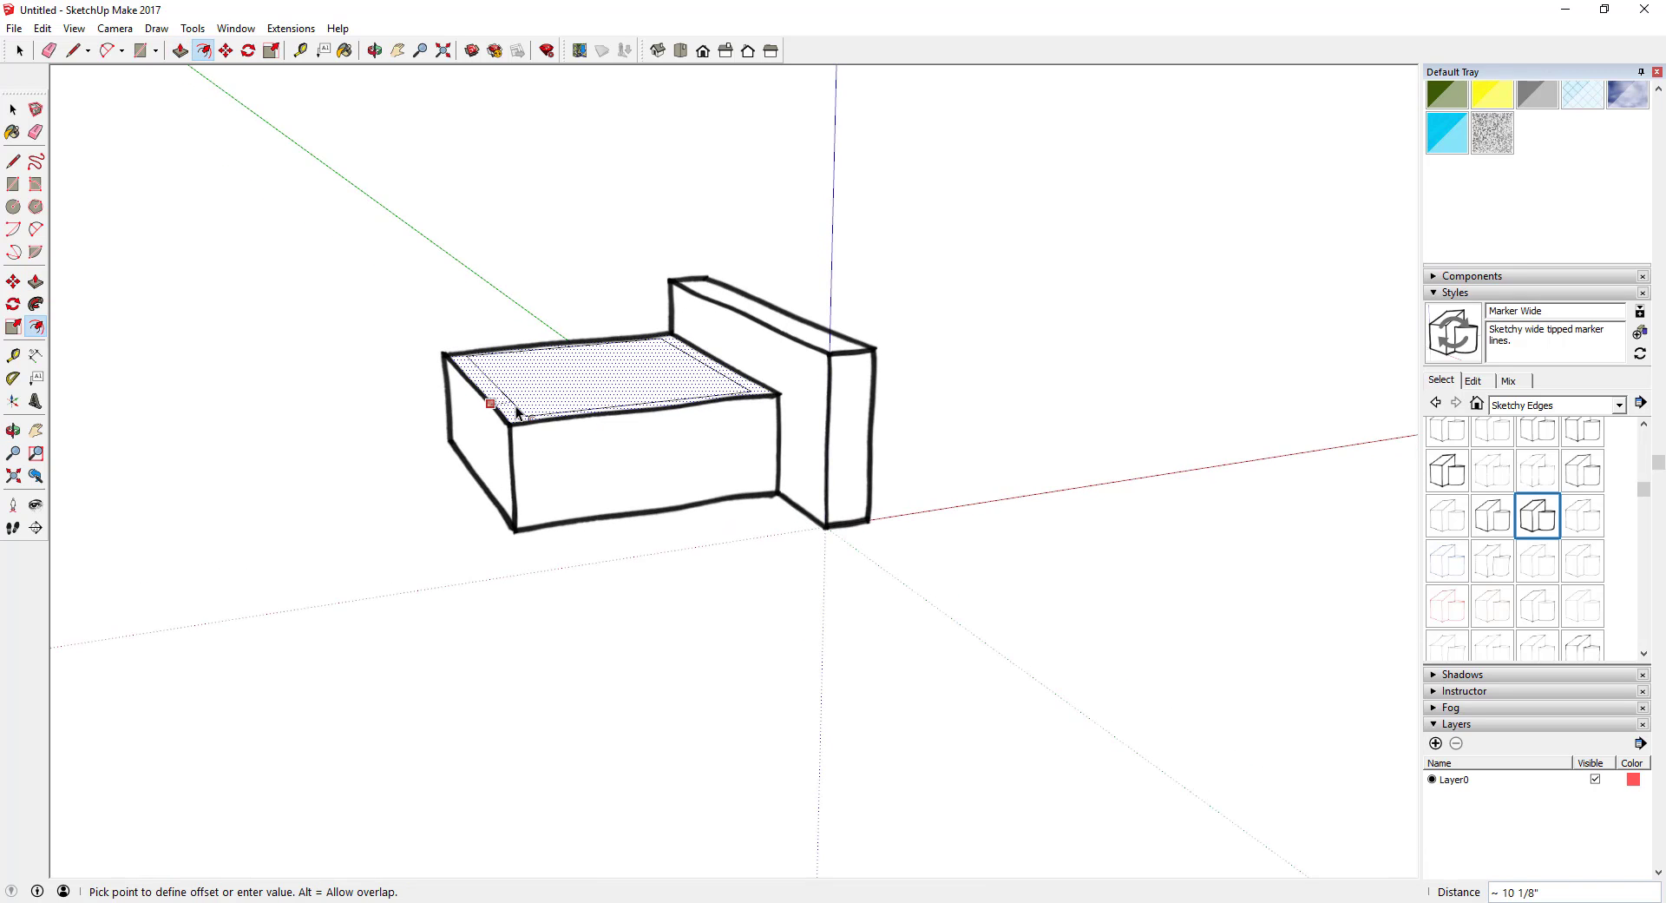
click(606, 416)
middle_drag(607, 416, 559, 388)
scroll(559, 388, up, 3)
key(space)
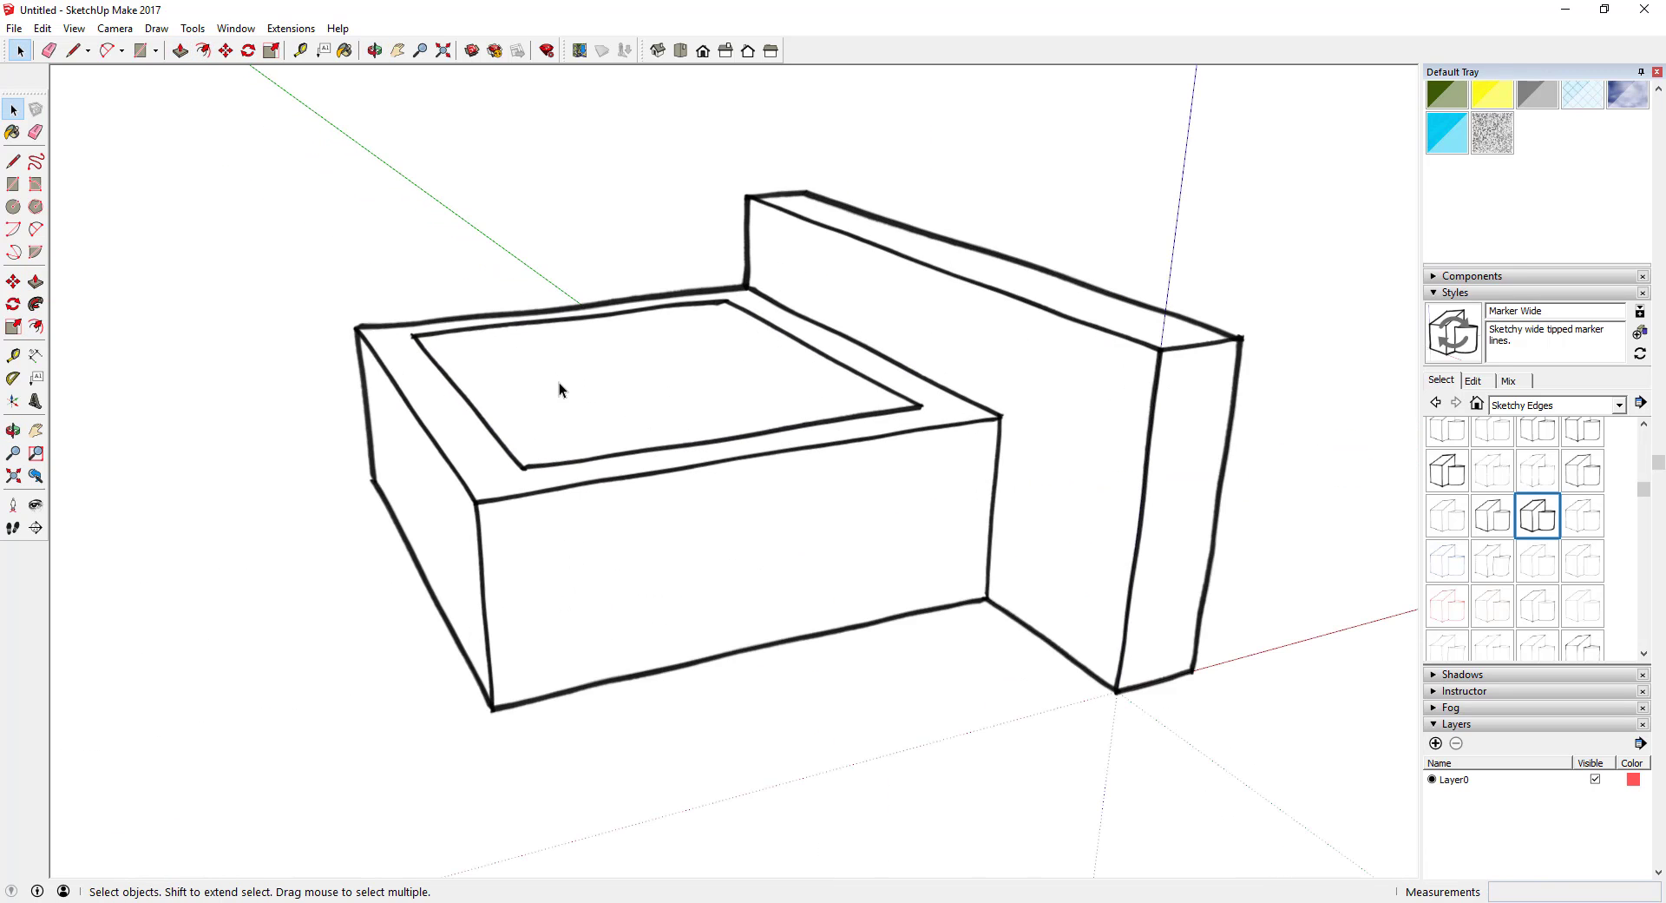
- Pull the inset face on the low block up about 2' 7" to form an upper block
key(p)
click(590, 387)
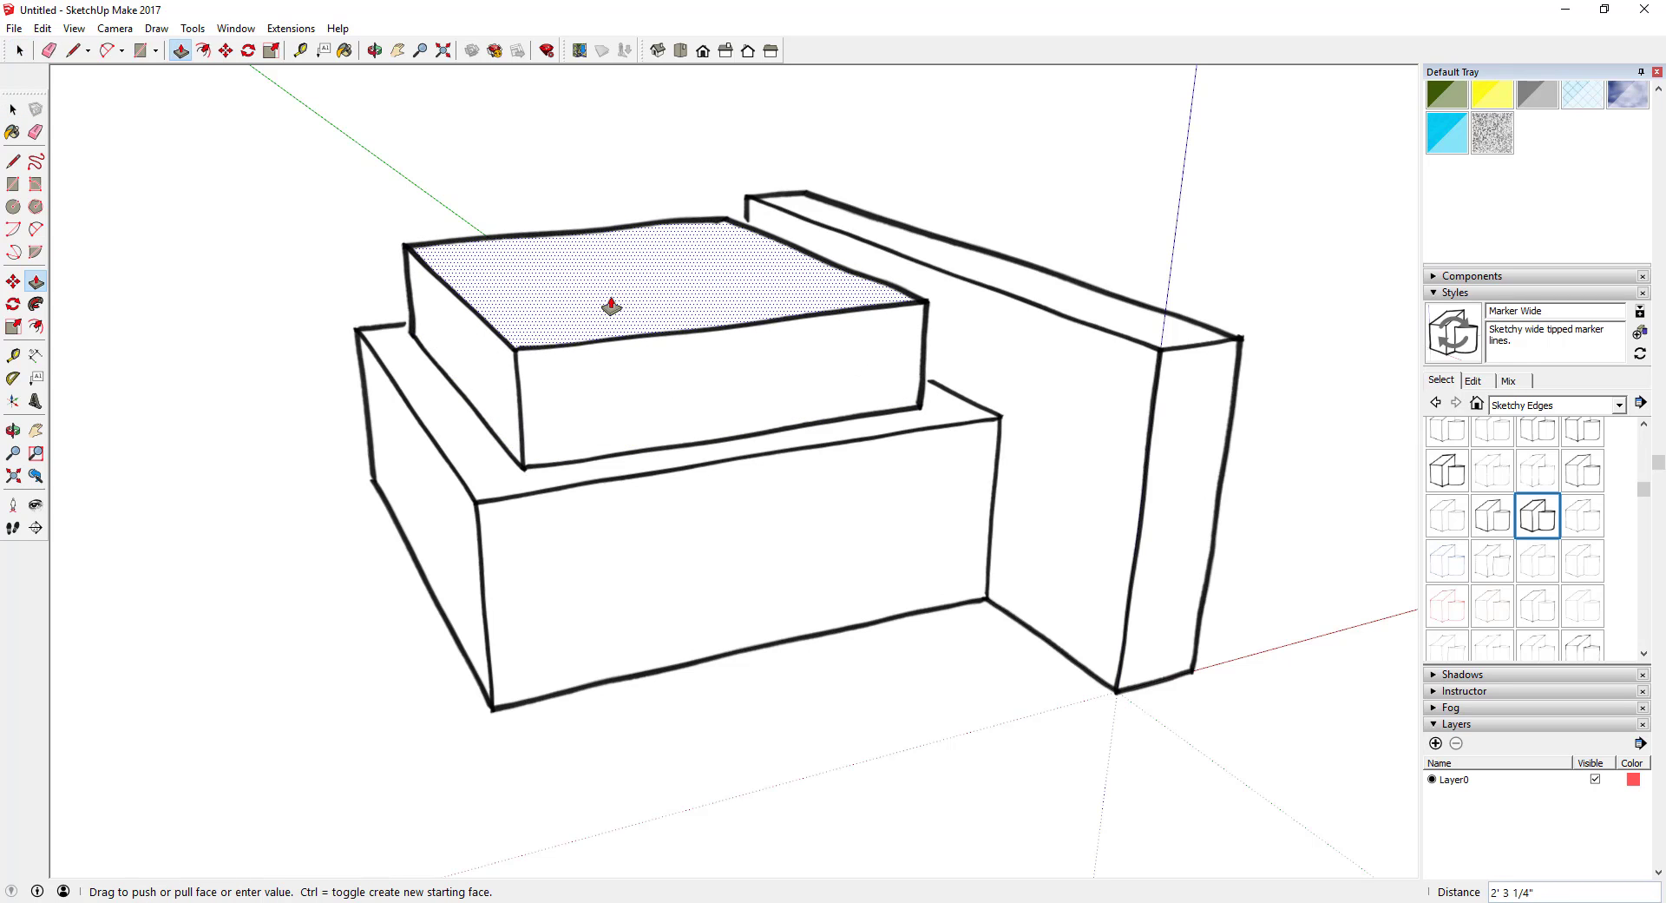
click(619, 306)
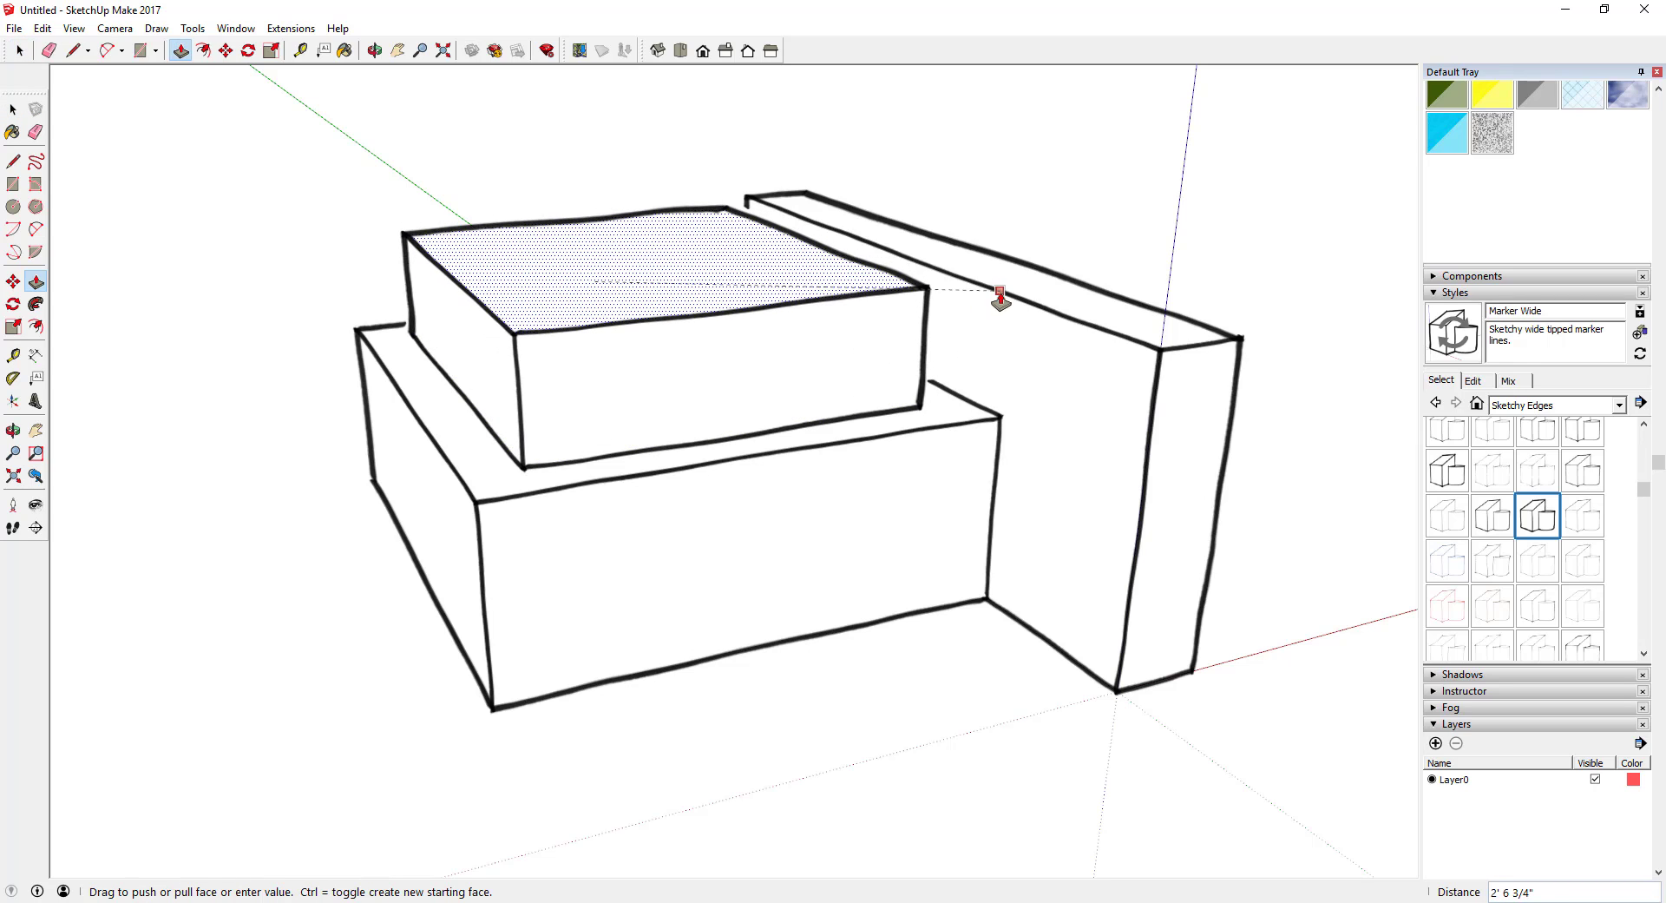
middle_drag(997, 298, 580, 363)
key(f)
key(space)
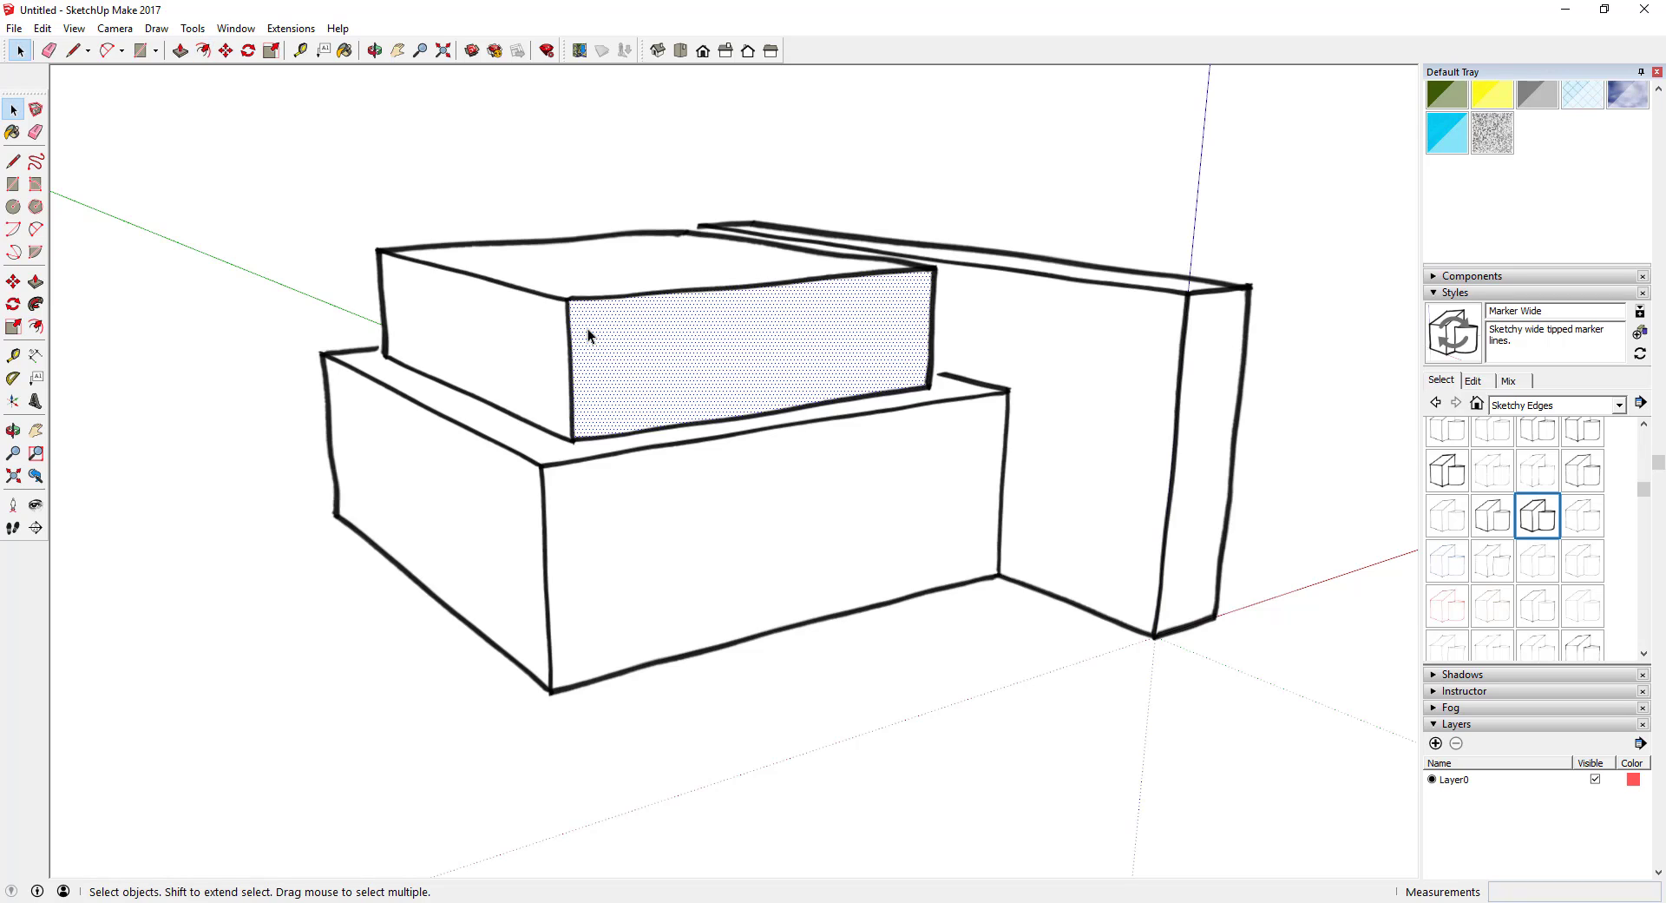
- Draw a vertical line down the upper block's front face, about 1' 6" from its corner
key(l)
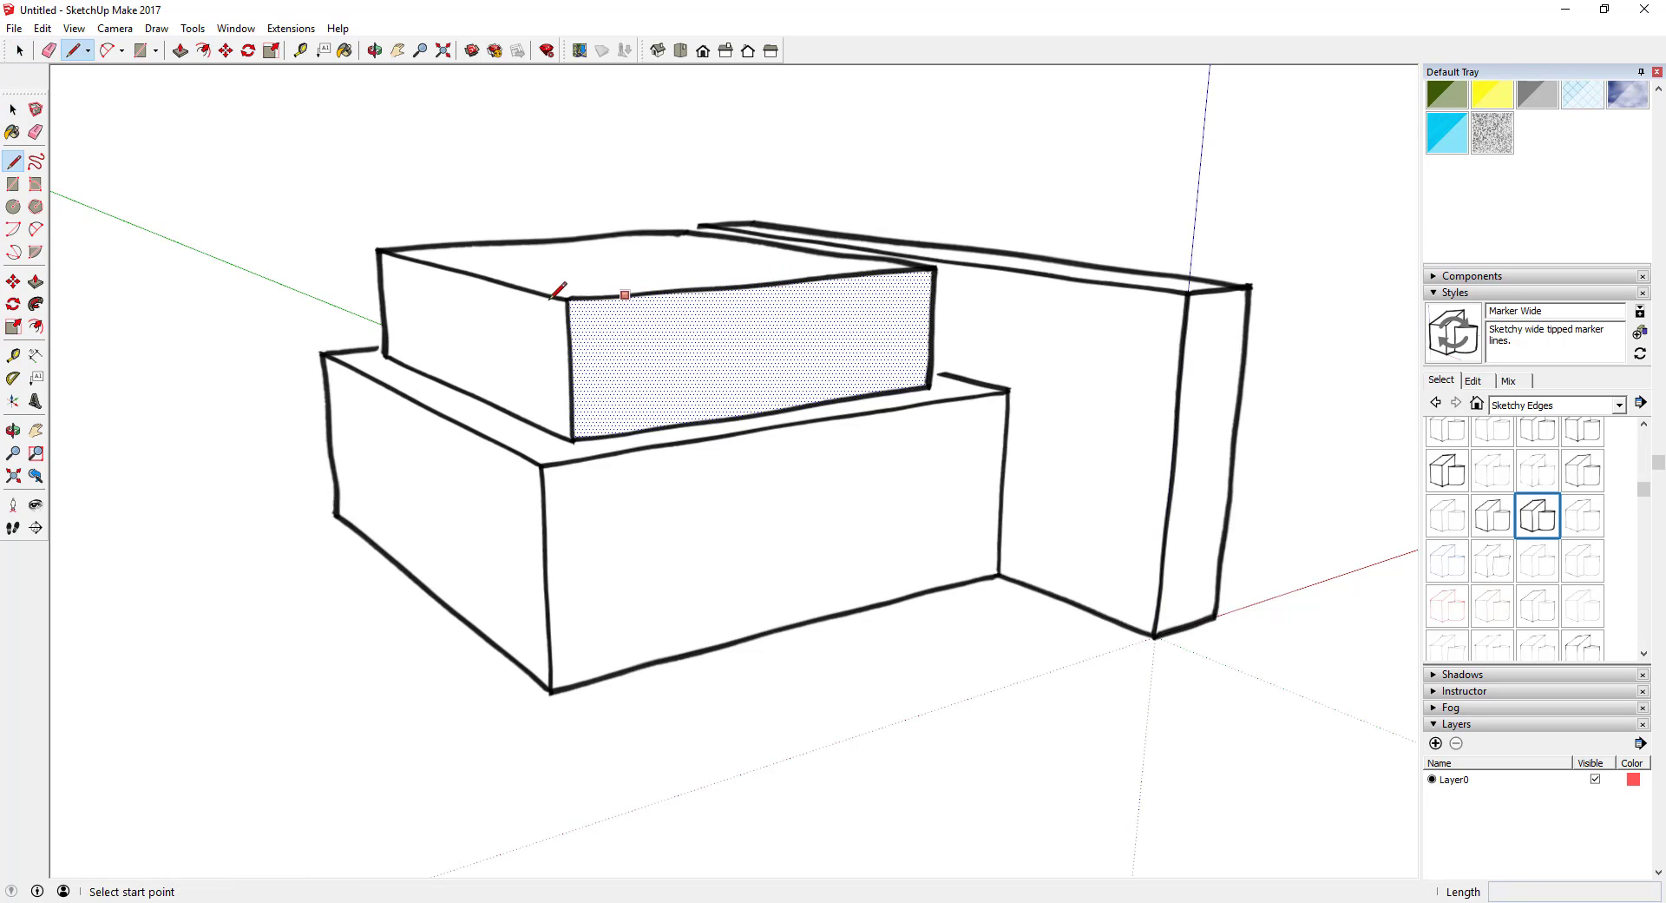
drag(567, 299, 643, 293)
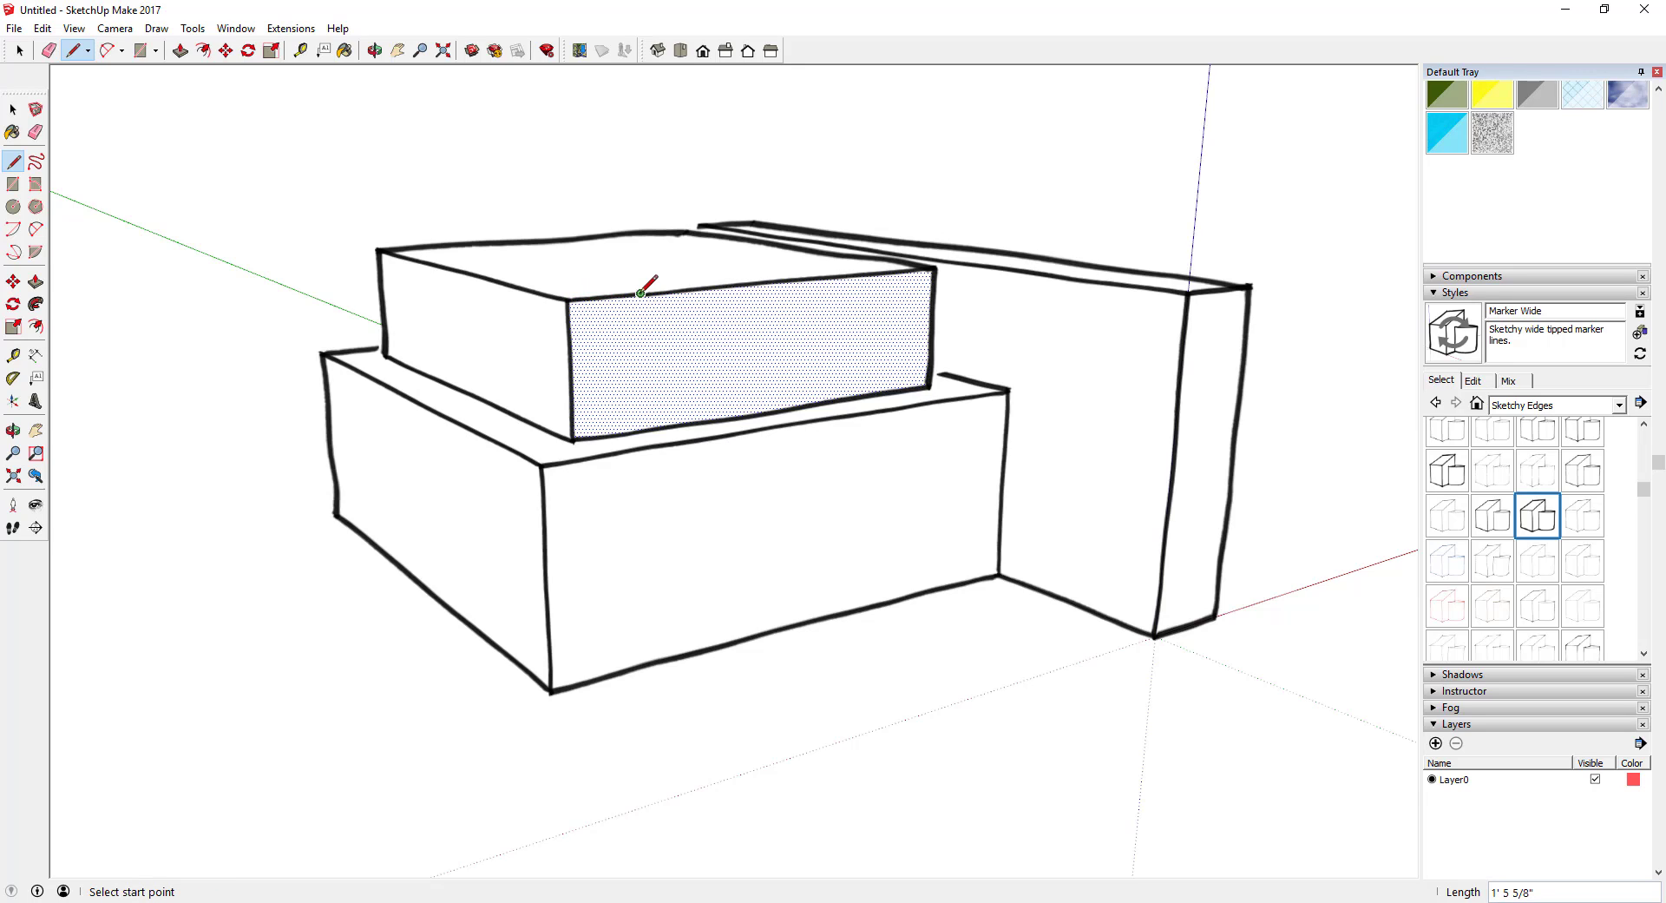
click(644, 430)
key(space)
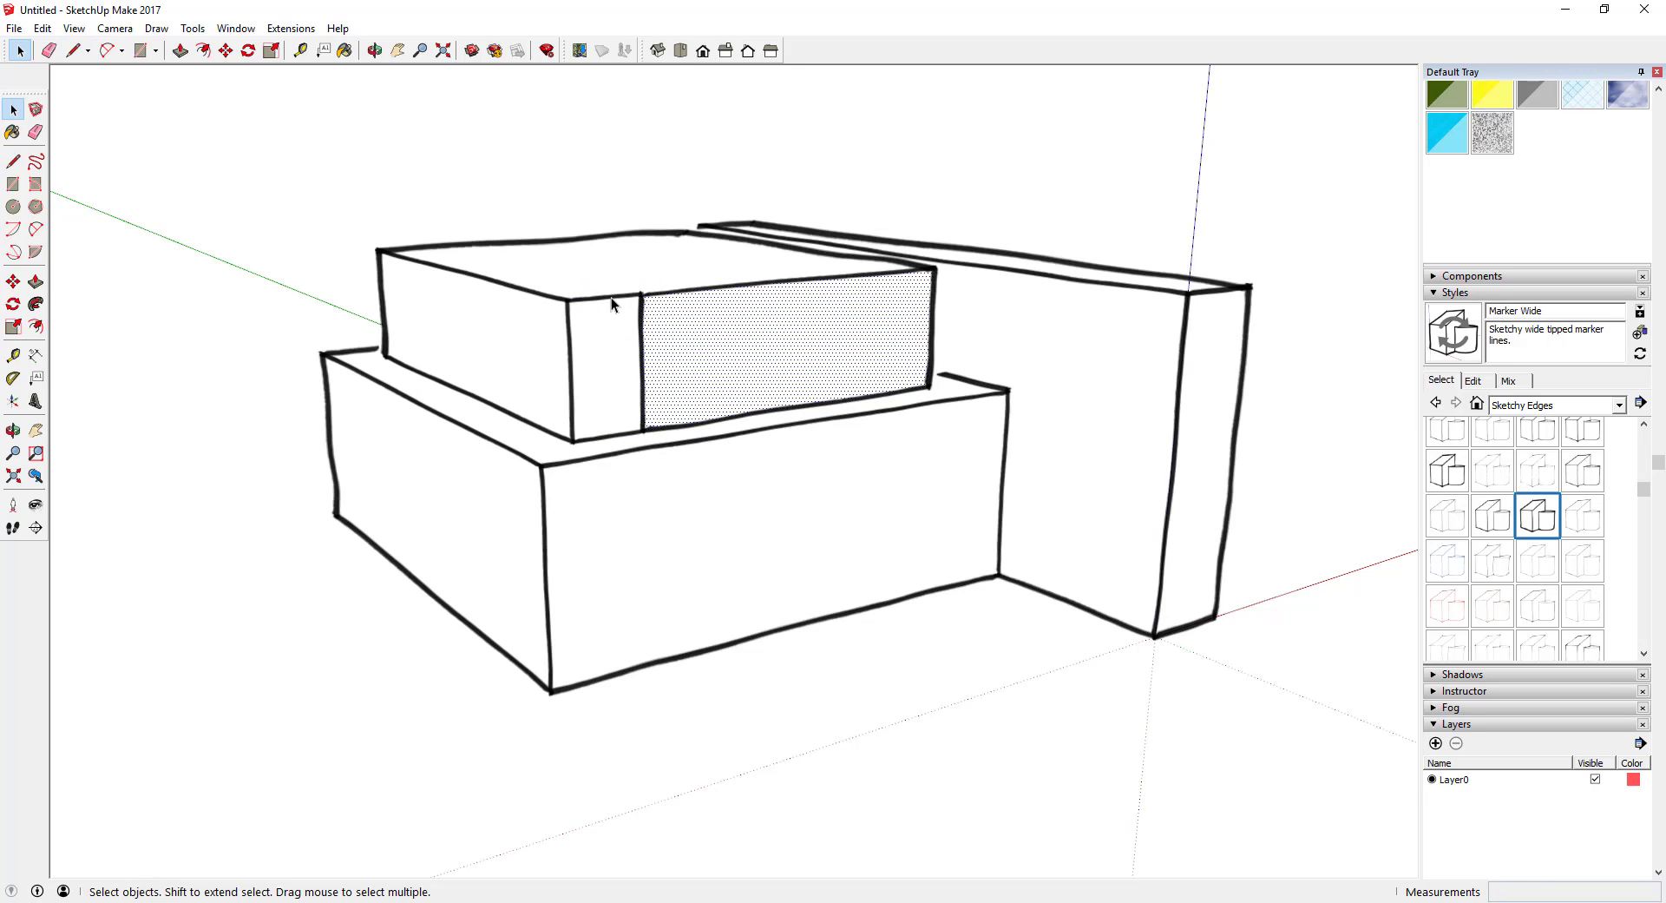
- Copy the short segment of the front face's top edge to the opposite corner and draw a matching vertical line there
click(611, 297)
key(m)
click(568, 299)
key(ctrl)
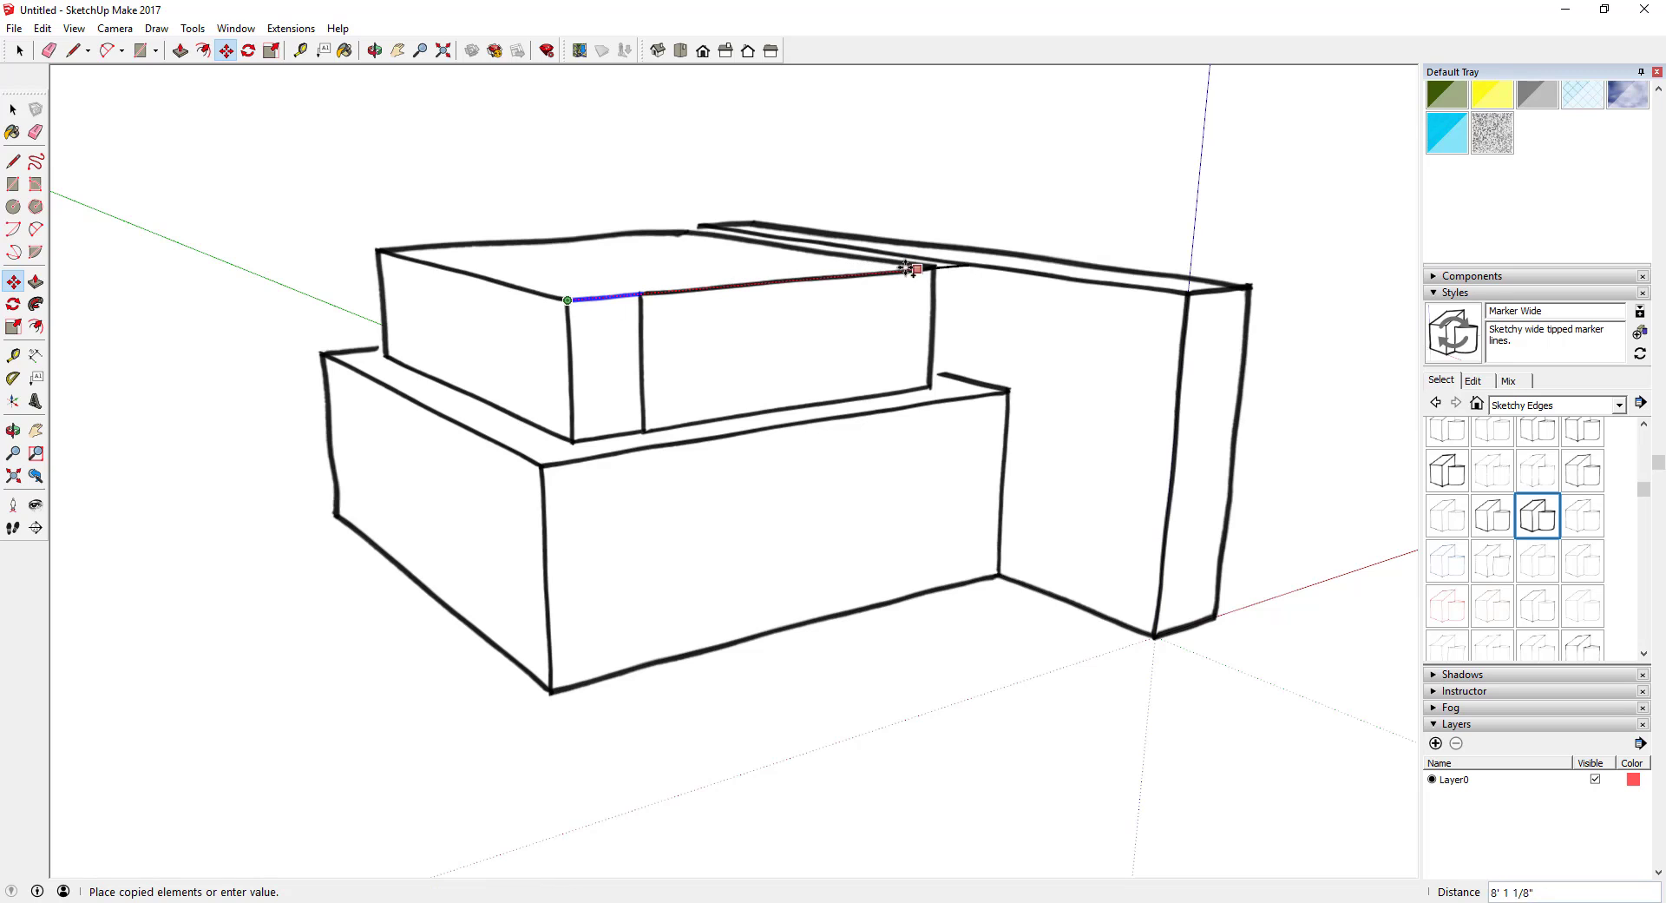
key(space)
key(m)
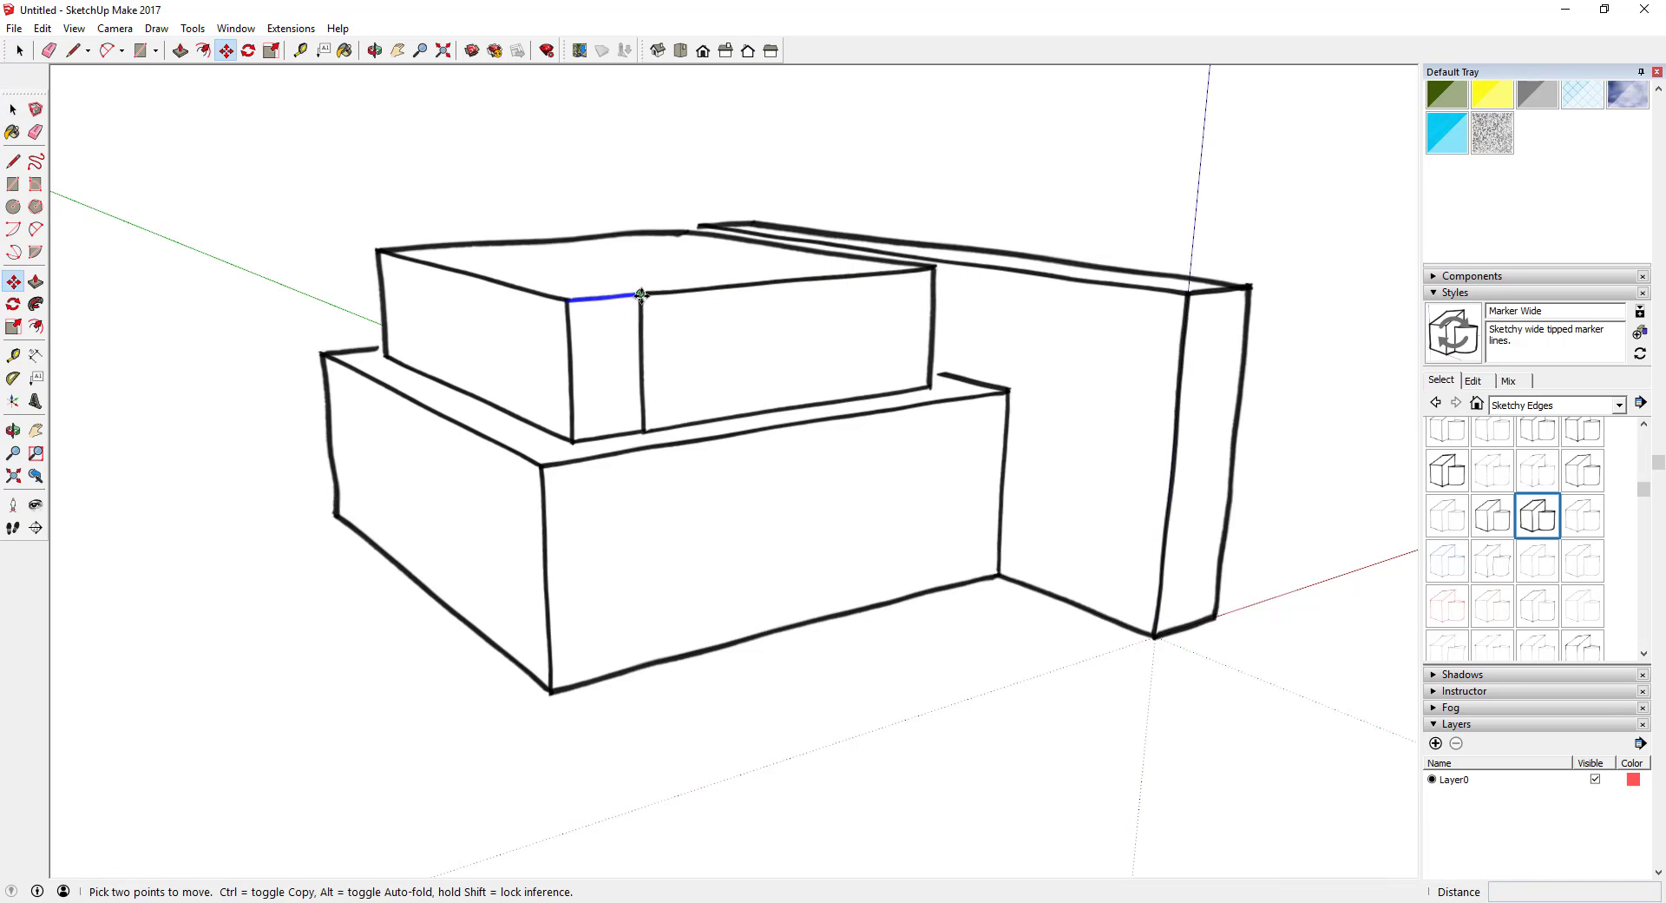
click(641, 293)
key(ctrl)
click(934, 269)
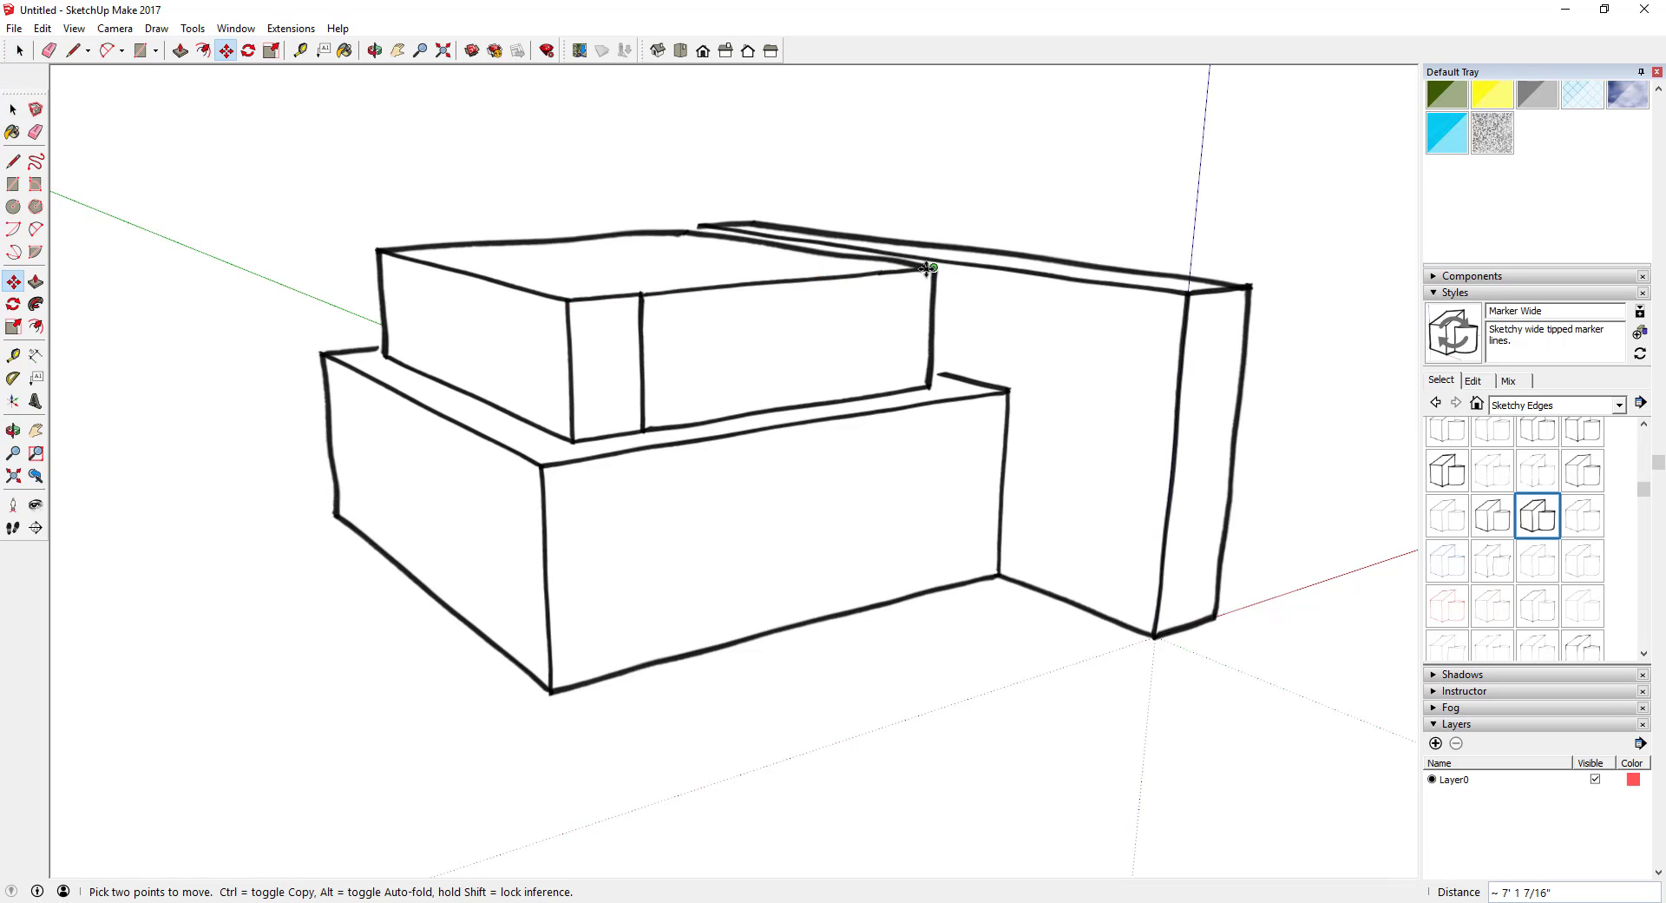
middle_drag(934, 269, 823, 344)
key(space)
scroll(656, 335, down, 3)
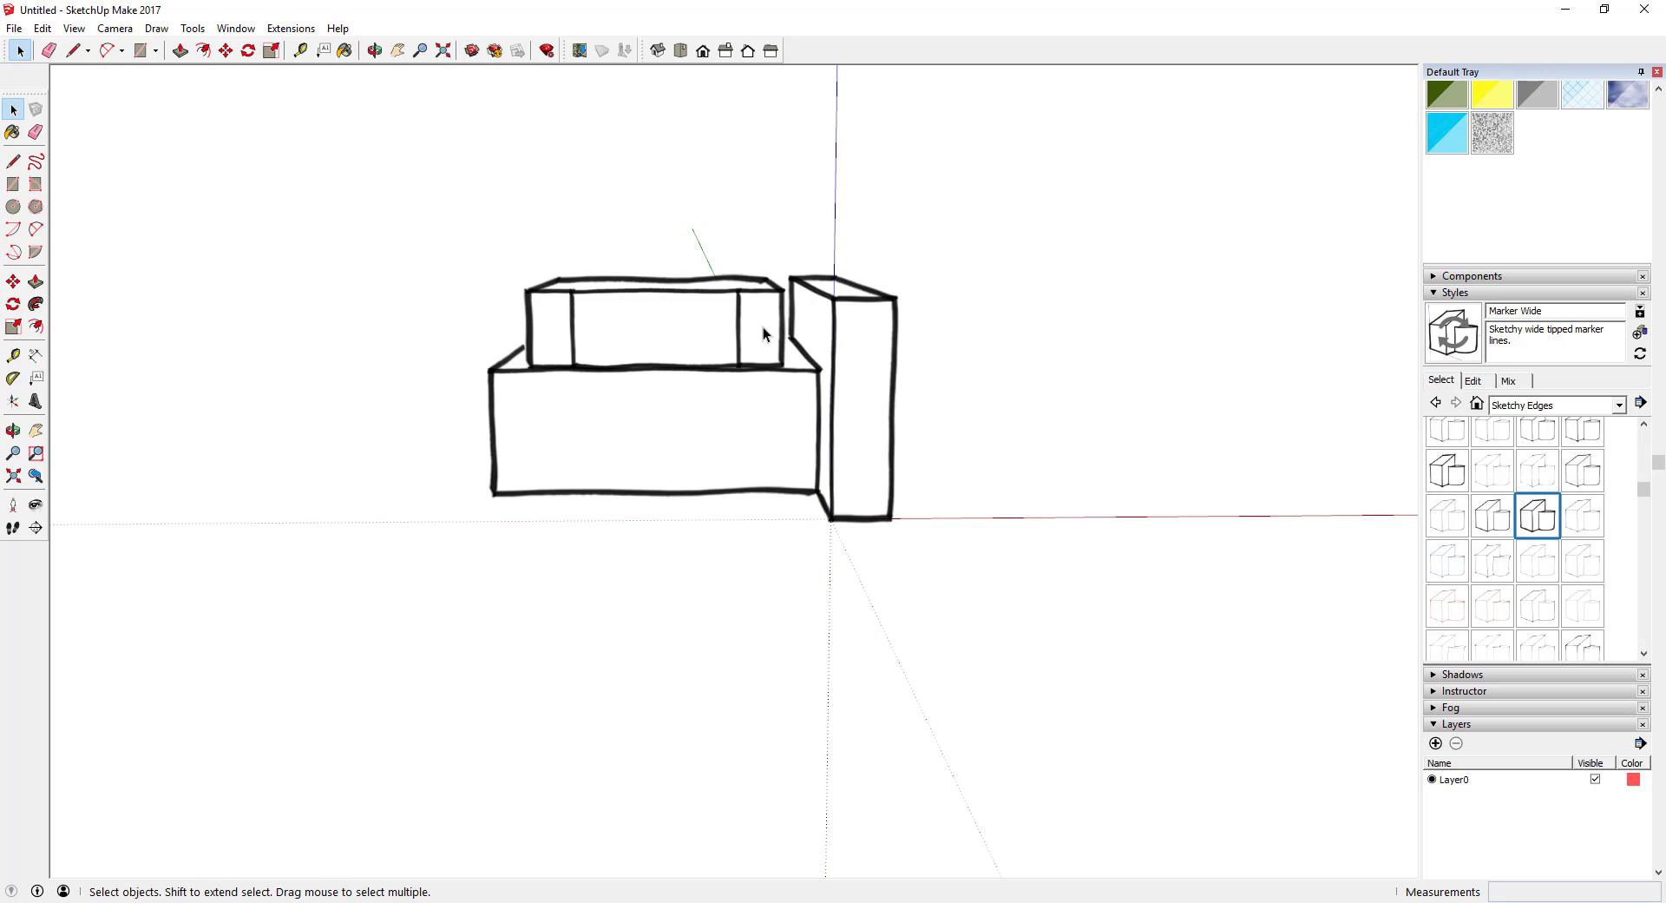
- Offset the upper block's top face outward to form a flat overhang around it
middle_drag(621, 315, 547, 272)
scroll(715, 325, up, 3)
key(f)
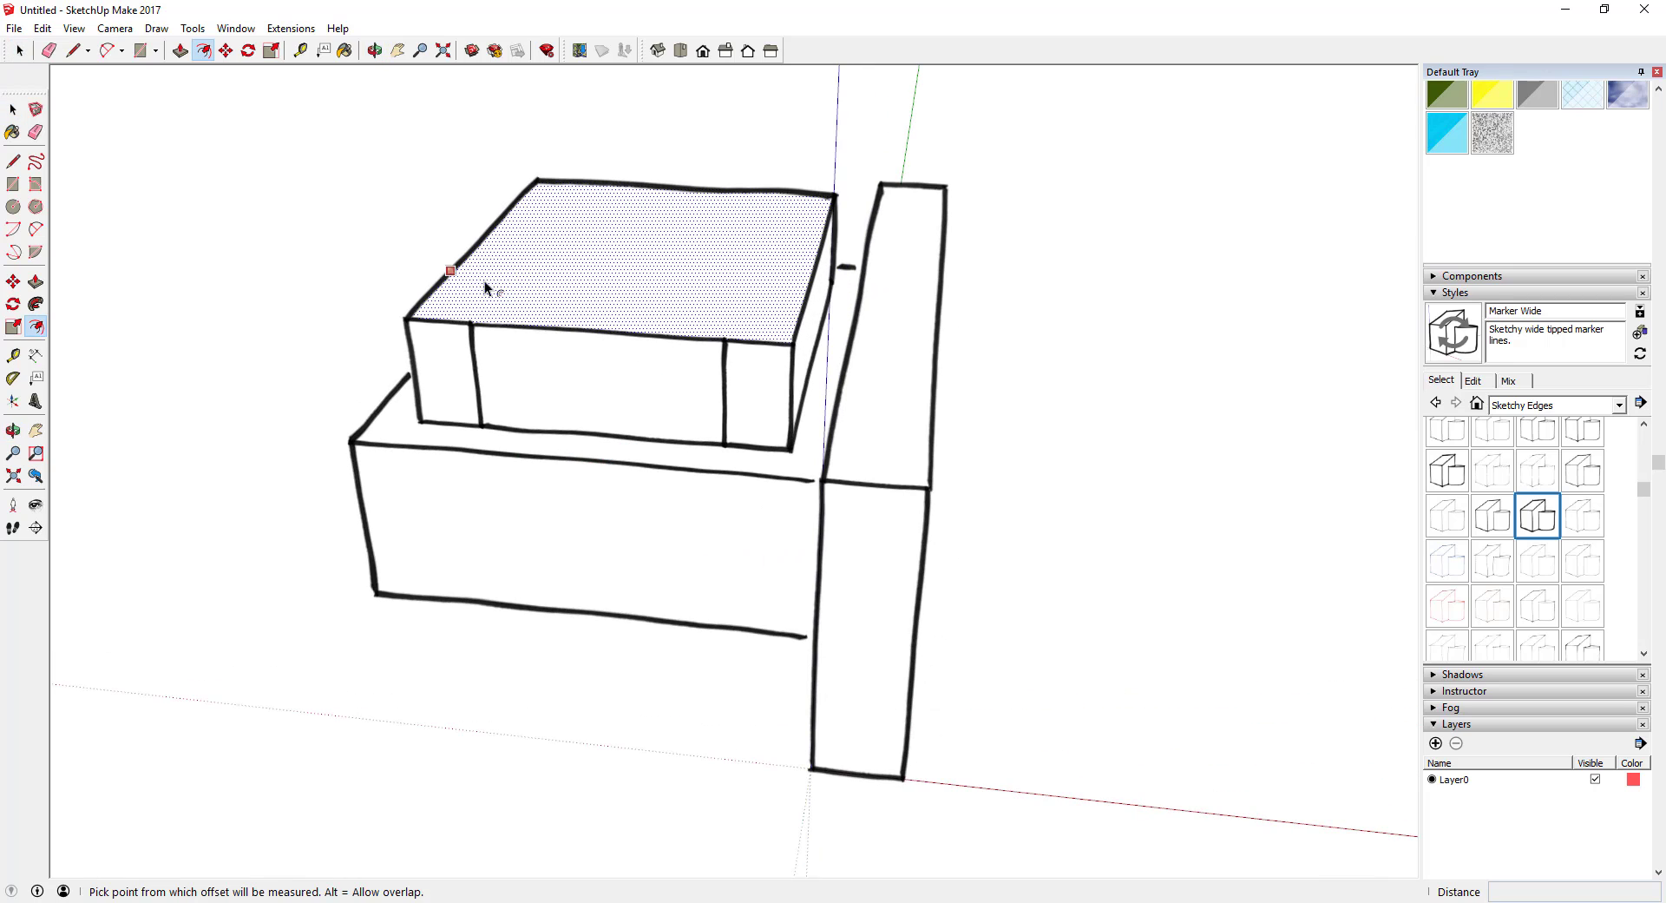
click(441, 281)
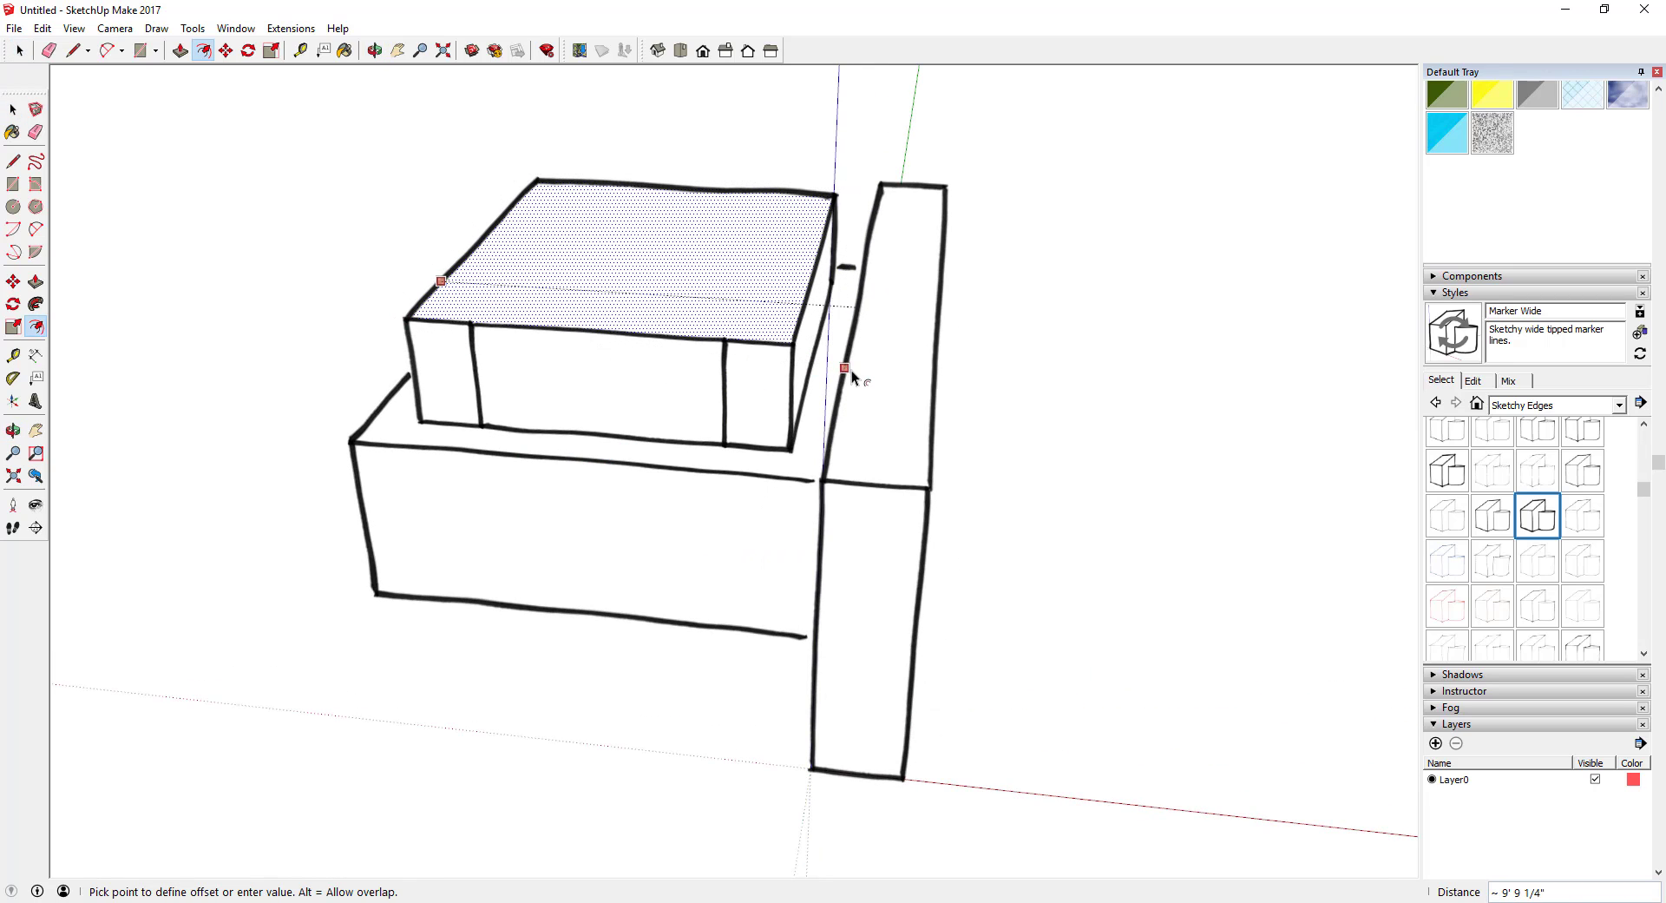
click(354, 330)
key(space)
- Pull the overhanging border up slightly to give the roof slab thickness
key(p)
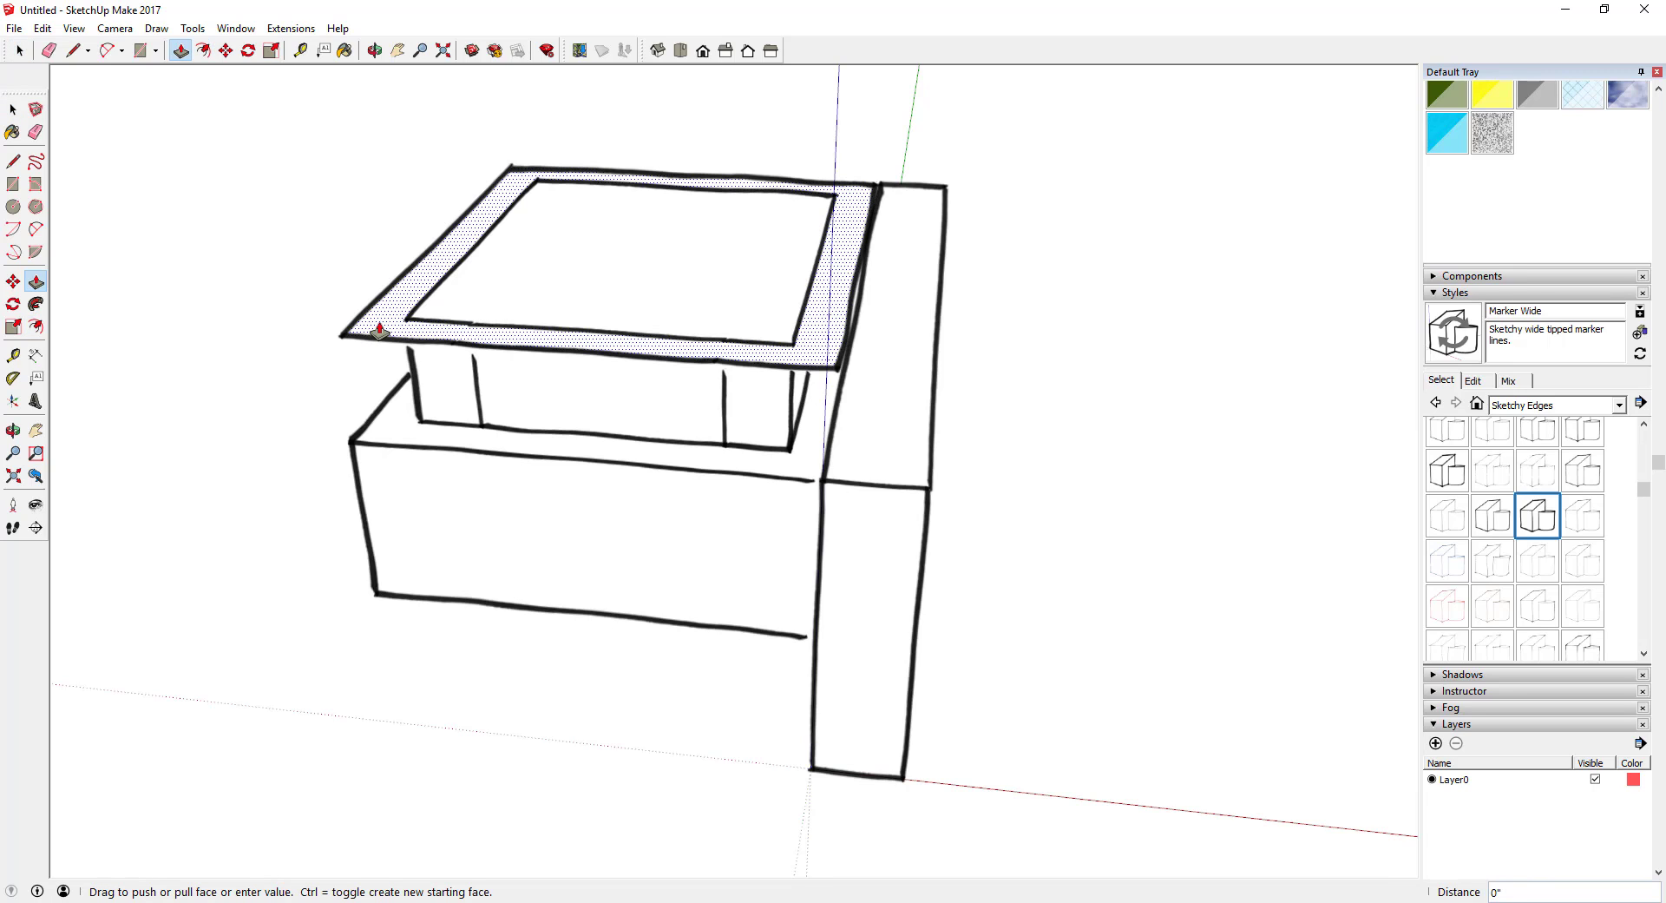
click(376, 330)
click(376, 297)
key(space)
- Cover the recess in the roof slab with a rectangle drawn between the opening's opposite corners
key(r)
click(400, 283)
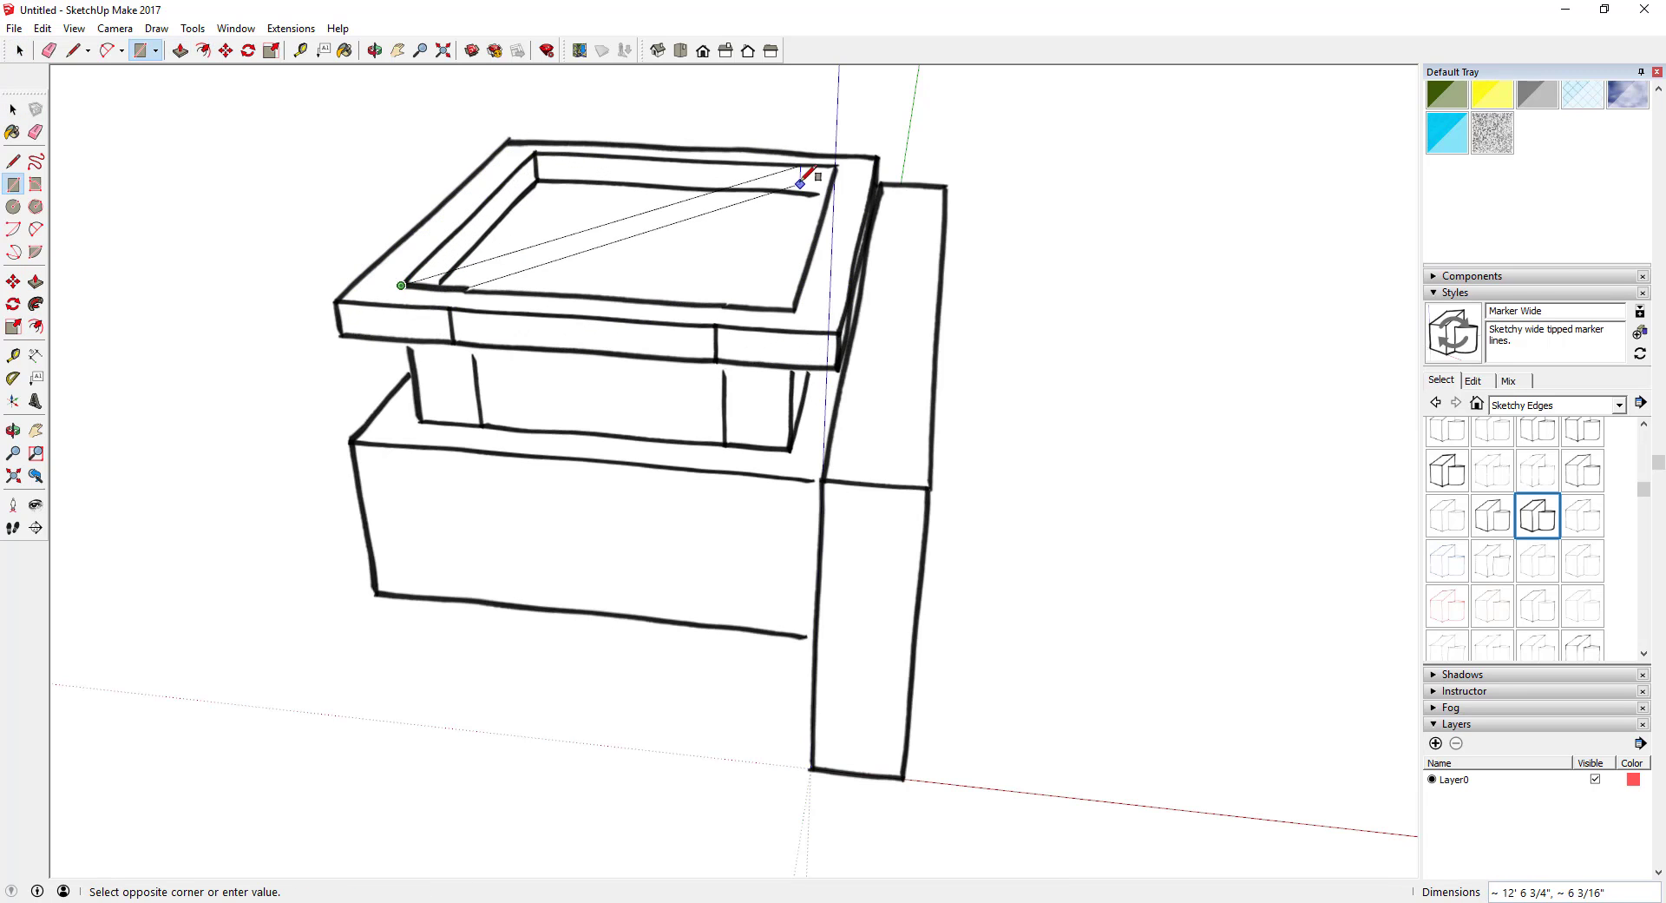
click(837, 166)
key(space)
- Erase the leftover inner edges on the roof slab's top so that it forms one clean face
key(e)
click(793, 305)
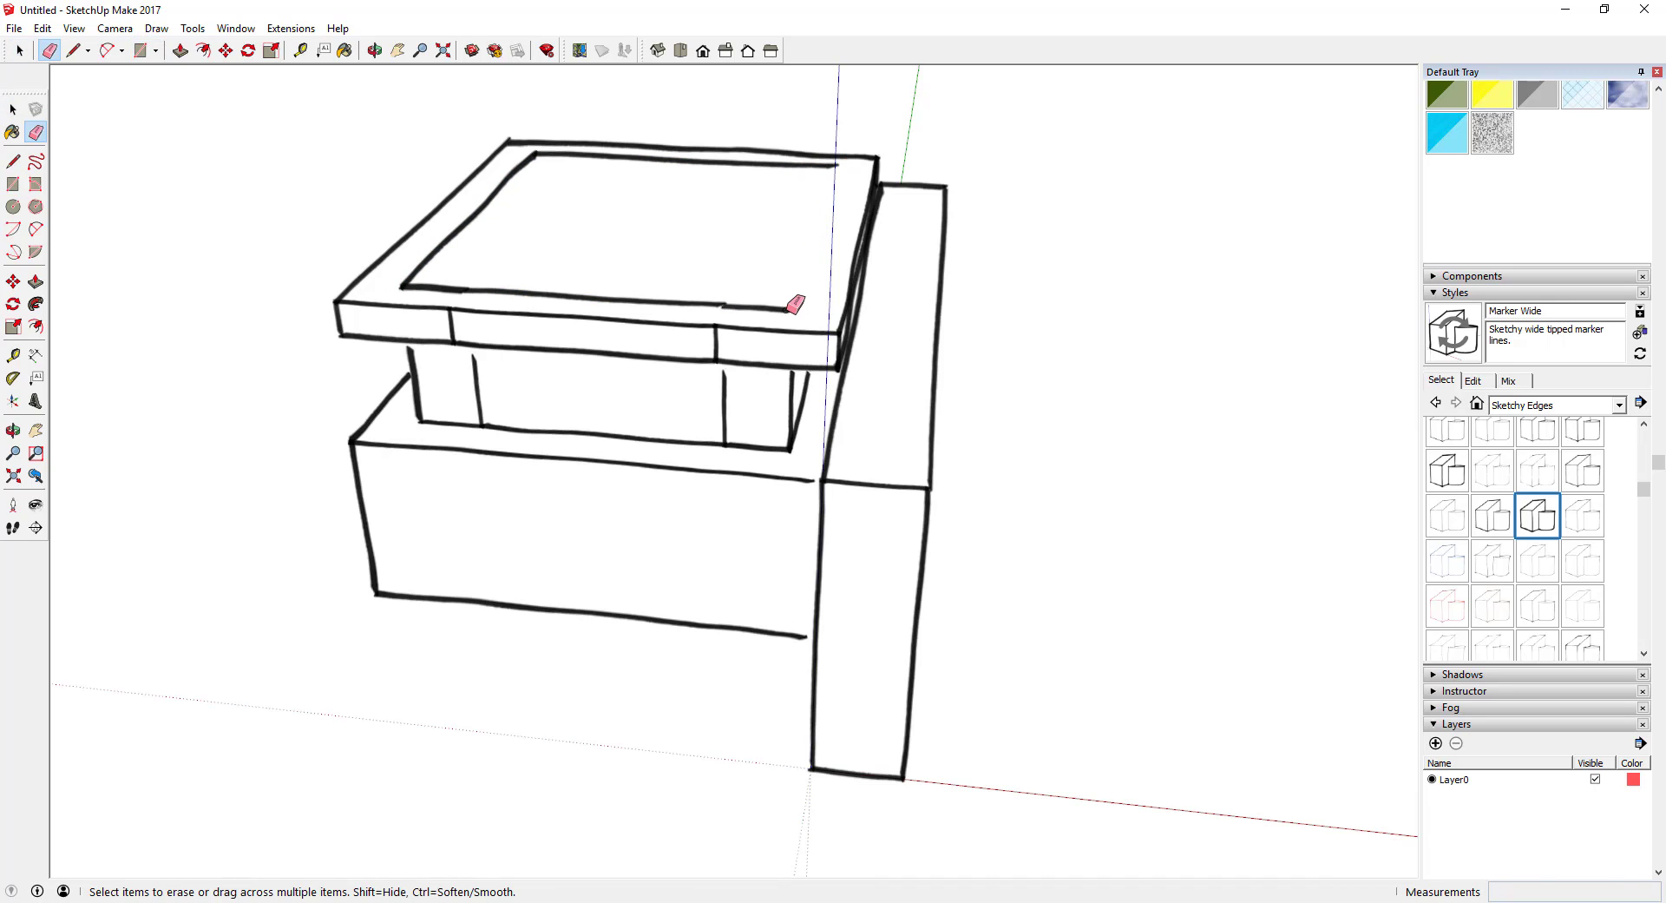
click(772, 303)
click(532, 160)
click(544, 149)
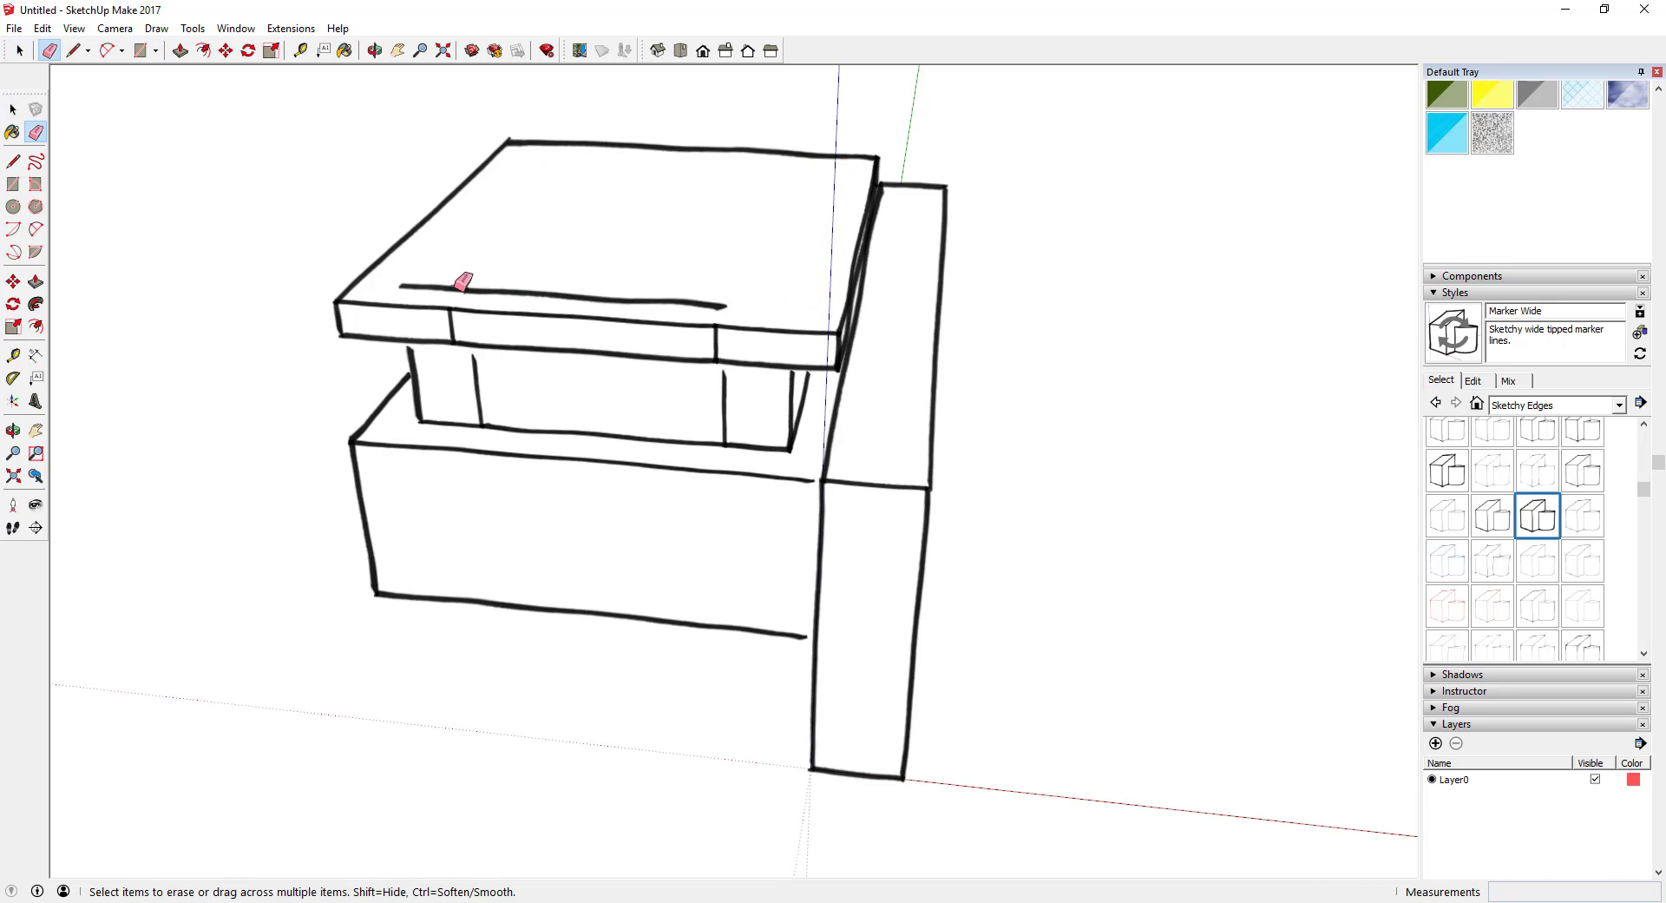
click(456, 289)
mouse_move(474, 302)
middle_down()
mouse_move(606, 230)
mouse_move(686, 260)
mouse_move(781, 219)
mouse_move(974, 428)
middle_up()
click(685, 265)
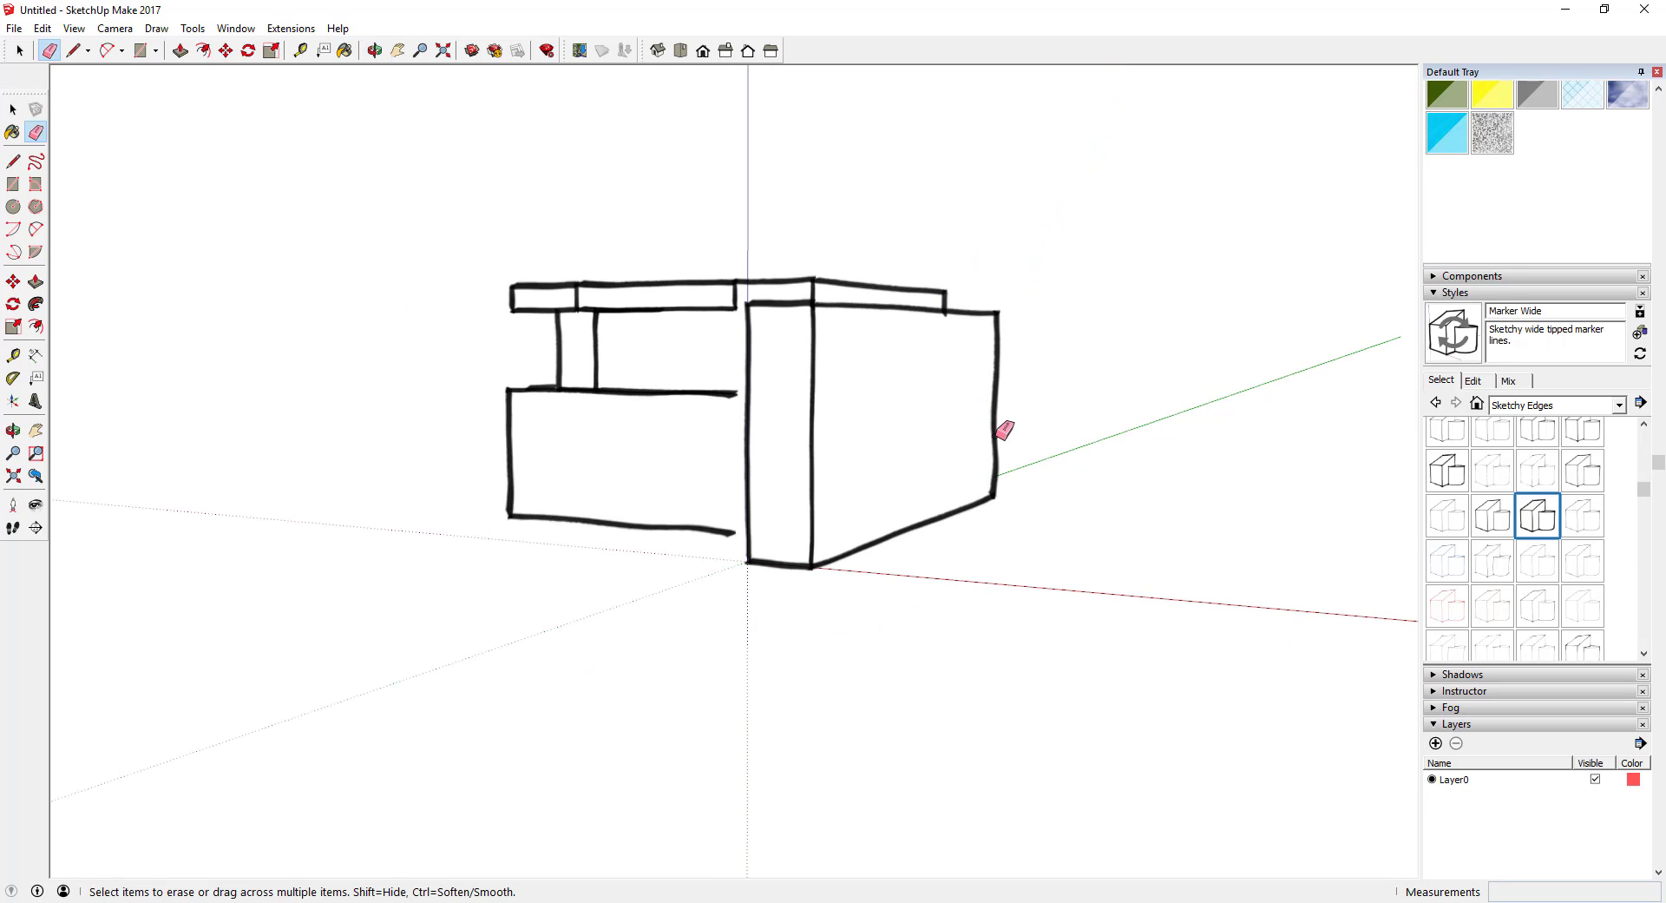
- Draw a ground rectangle about 40' by 7' from a point along the narrow box's base edge and pull it up taller than that box
key(space)
key(r)
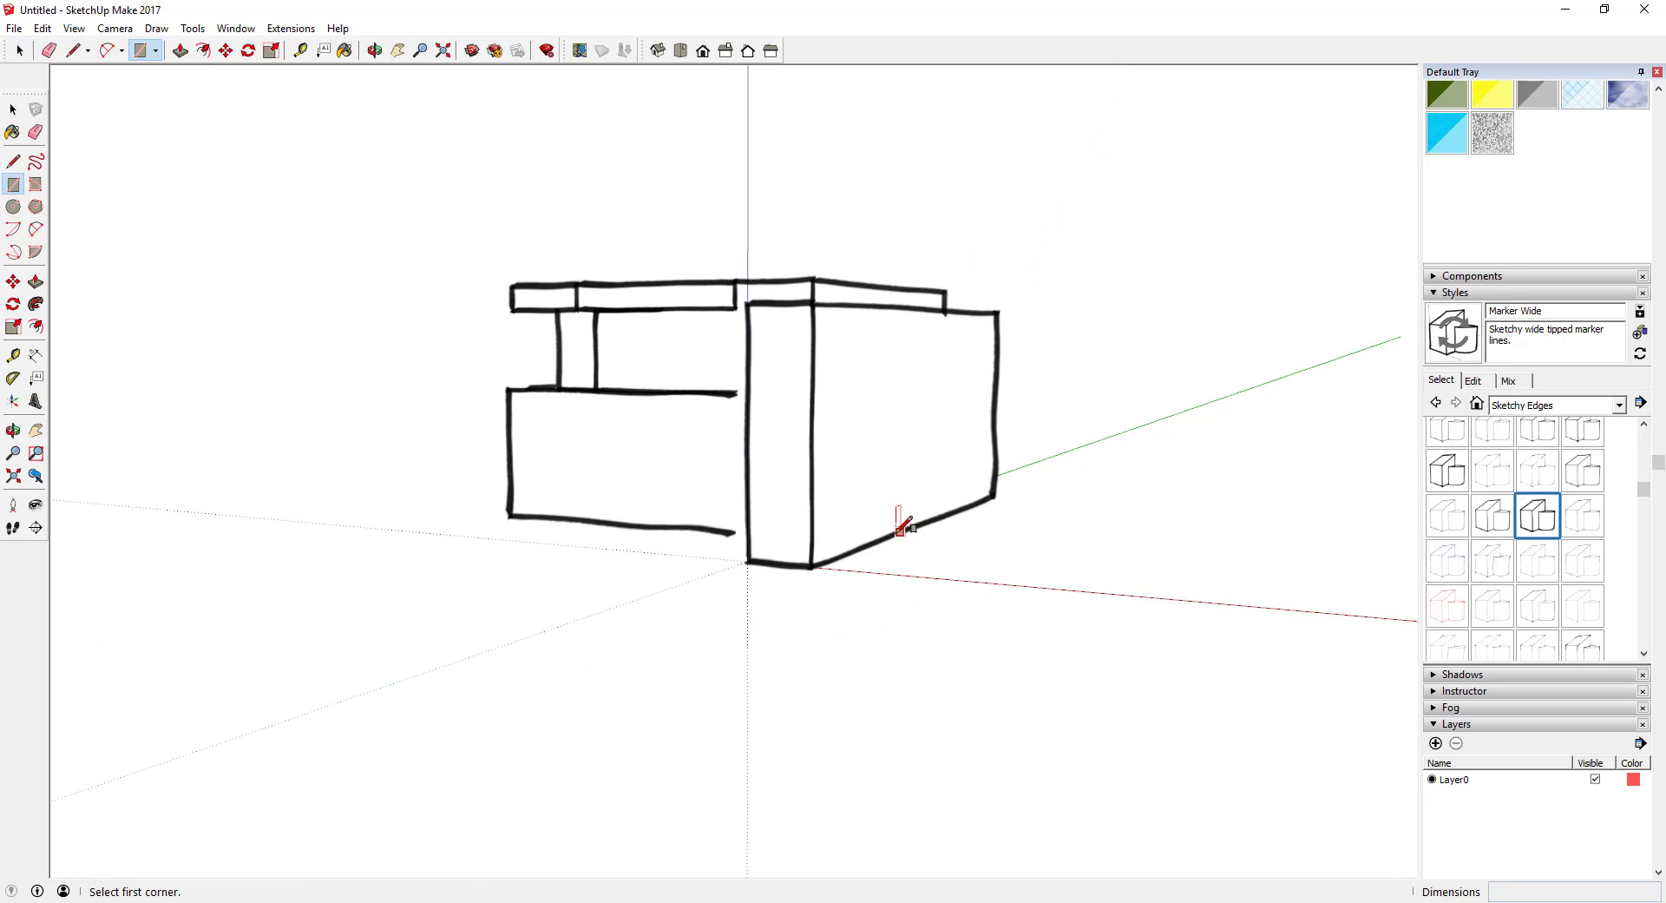
click(907, 527)
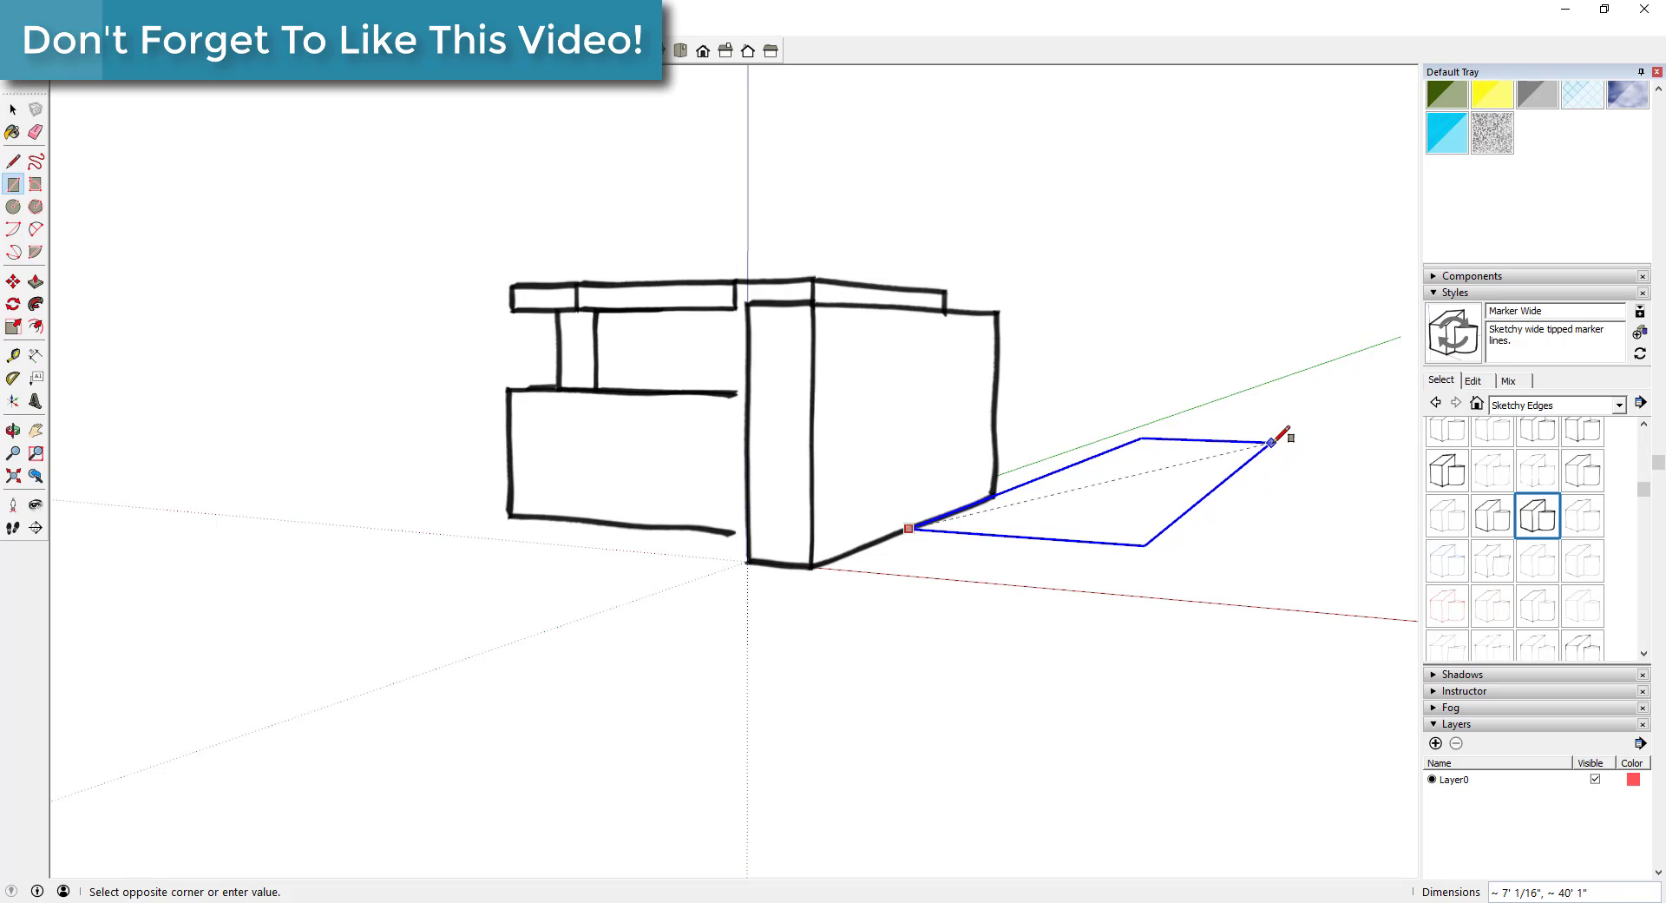
click(1280, 440)
key(space)
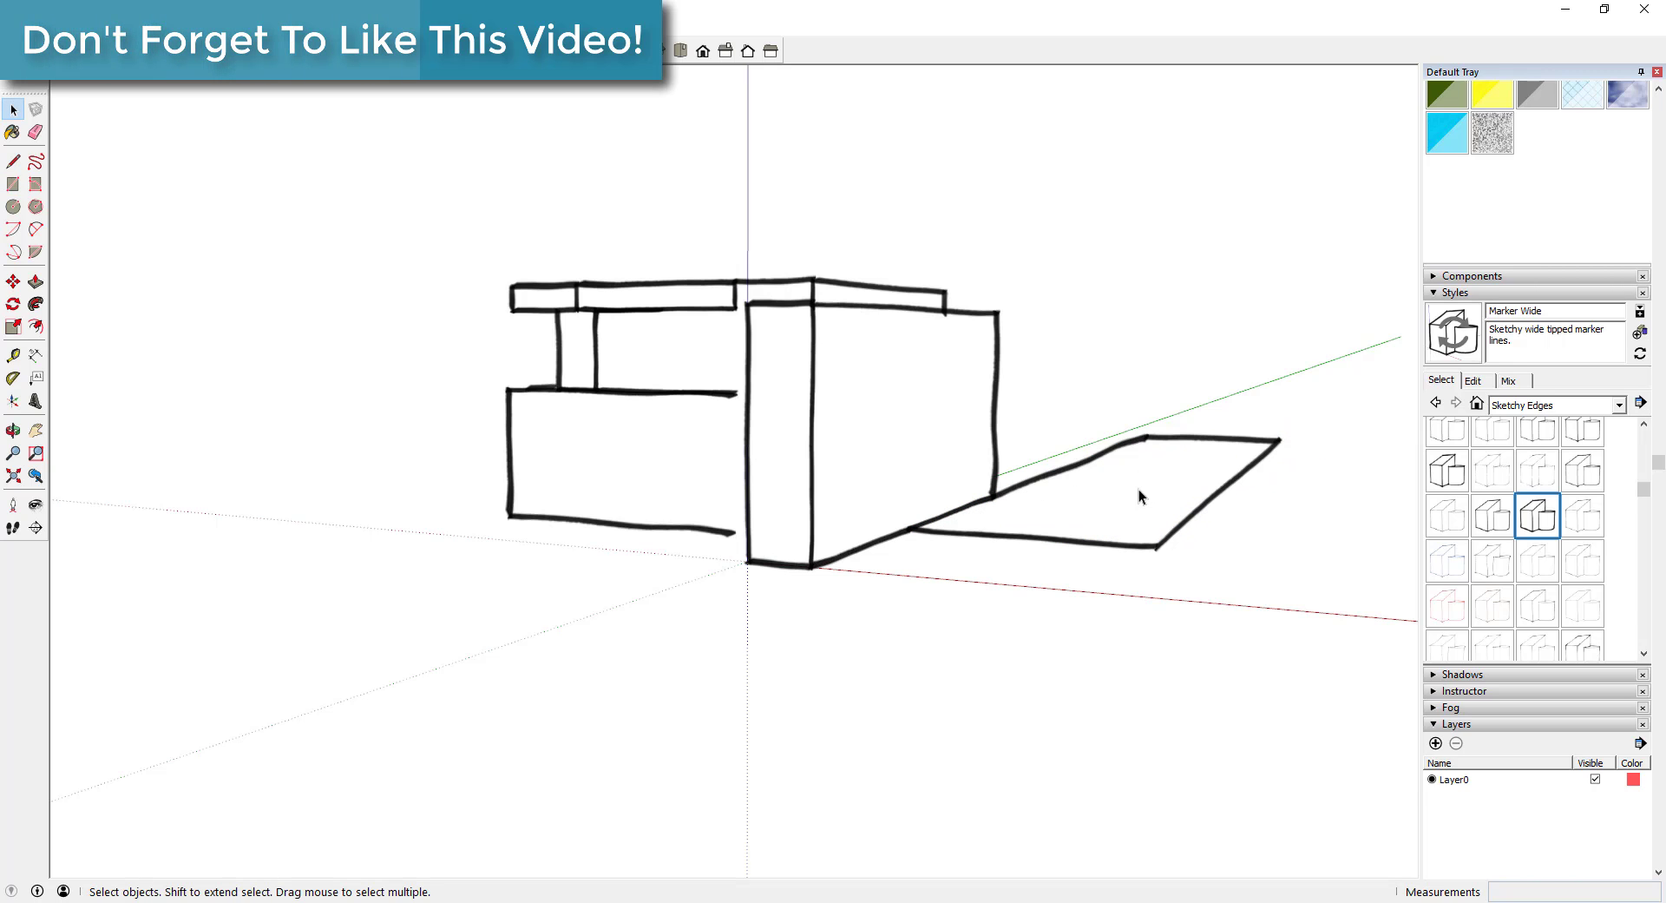
key(p)
click(1105, 501)
scroll(989, 433, down, 3)
middle_drag(989, 434, 971, 496)
- Draw a line across the narrow box's top face to split off its rear part
key(r)
key(l)
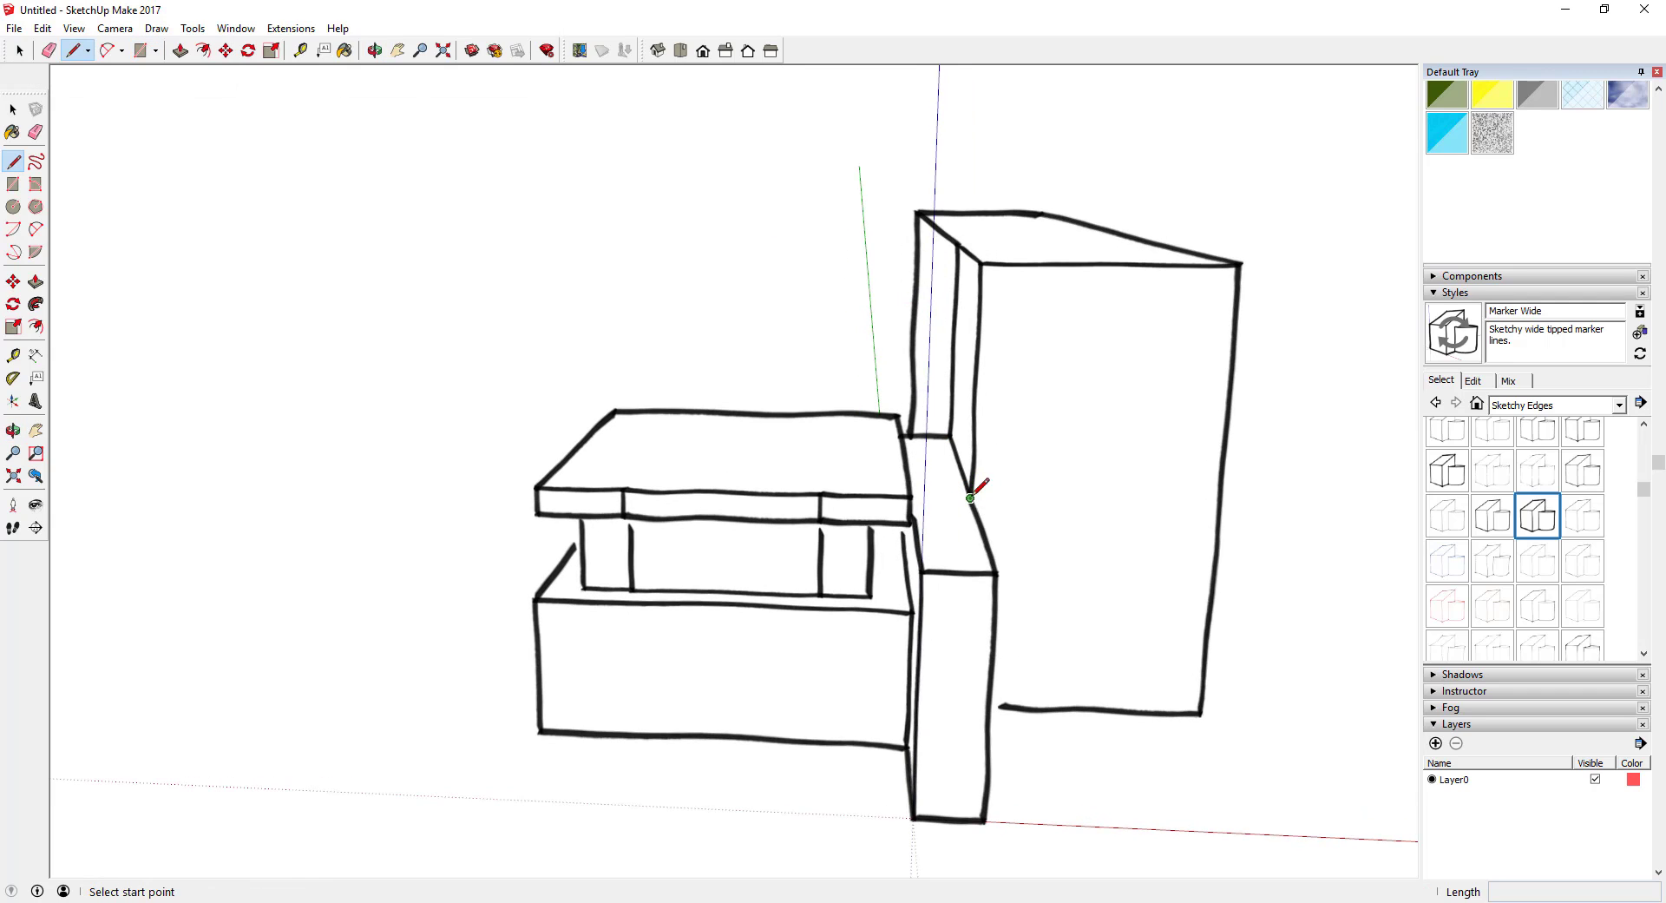
click(971, 482)
middle_drag(930, 570, 966, 471)
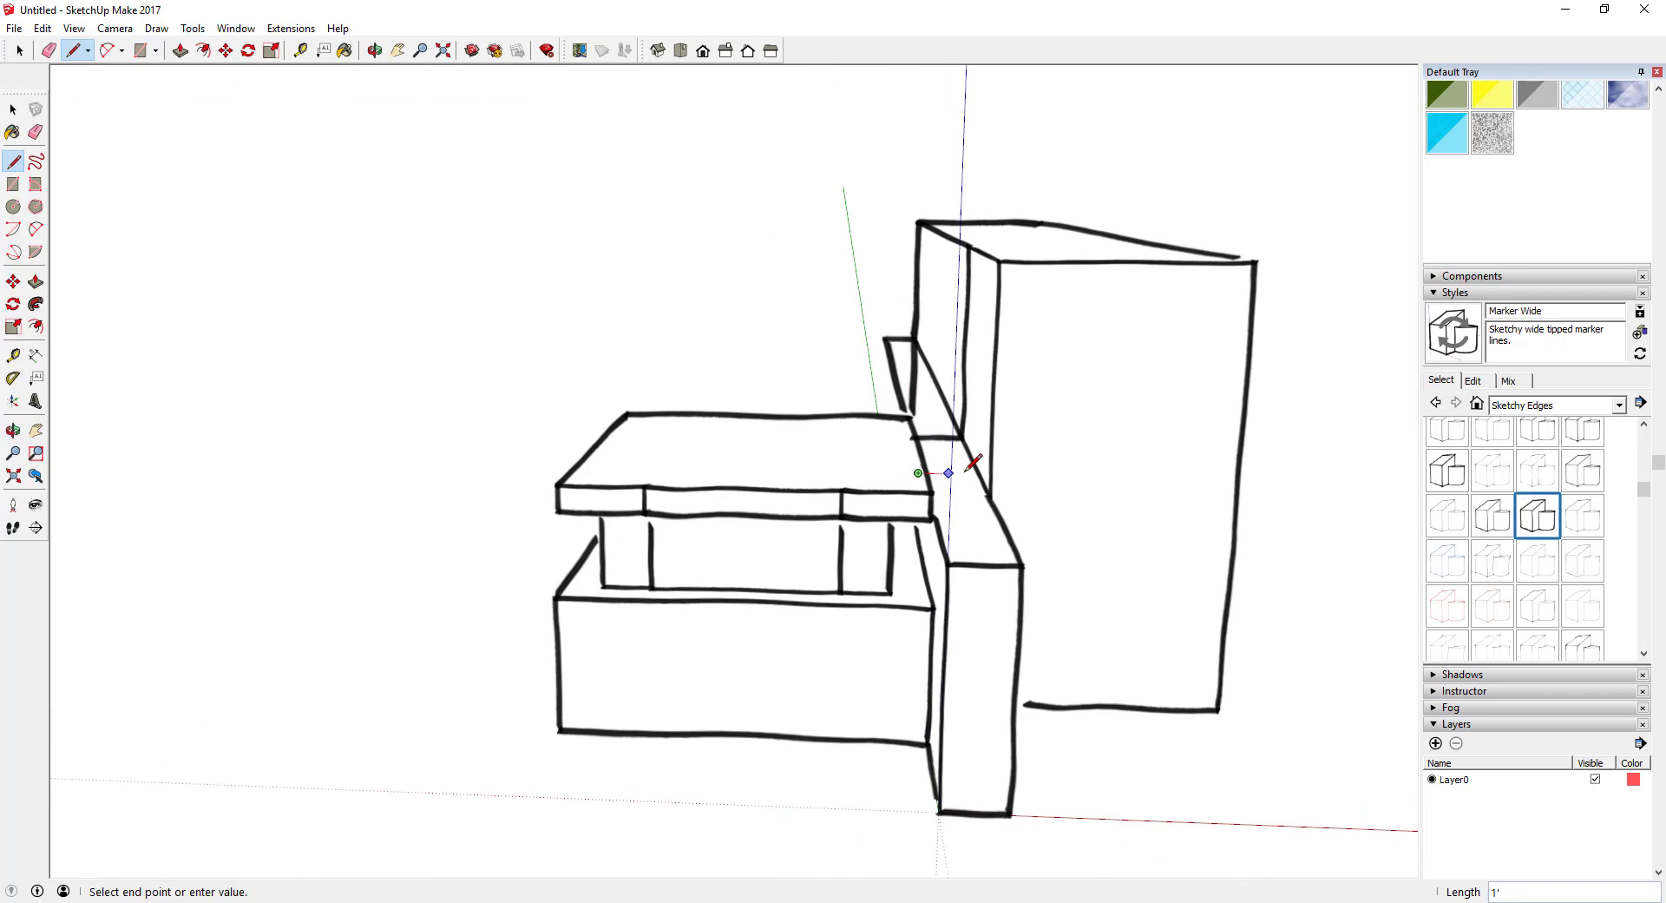
click(978, 473)
key(e)
key(space)
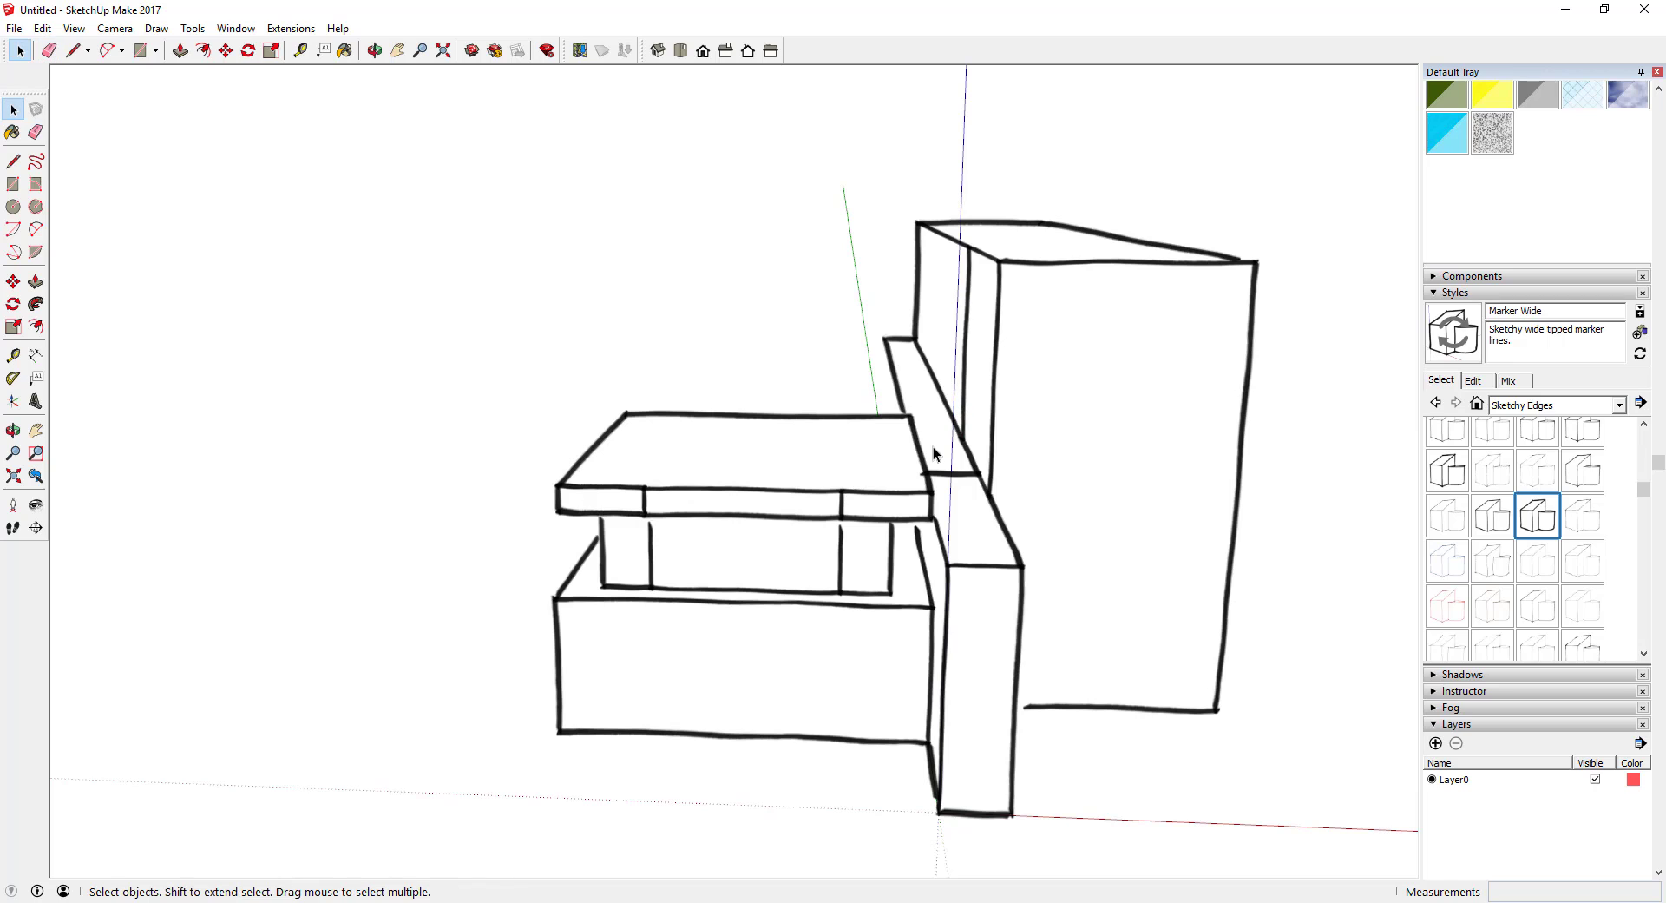
- Pull the rear part of the narrow box's top face up about 5' 6"
key(p)
drag(939, 455, 933, 330)
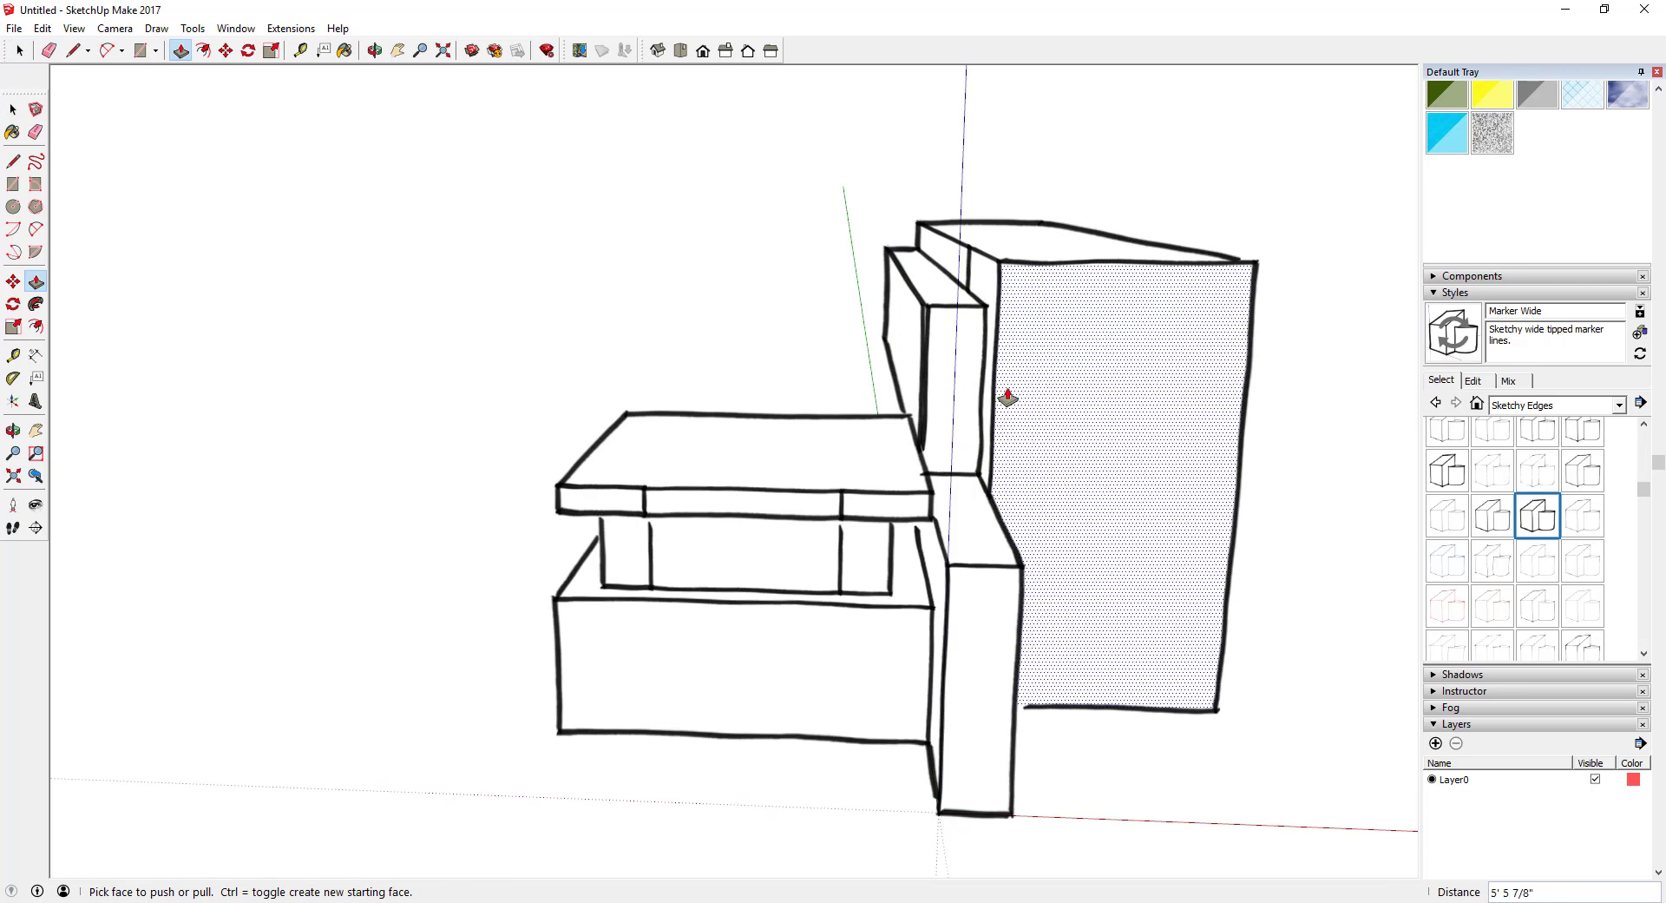
middle_drag(1004, 394, 840, 297)
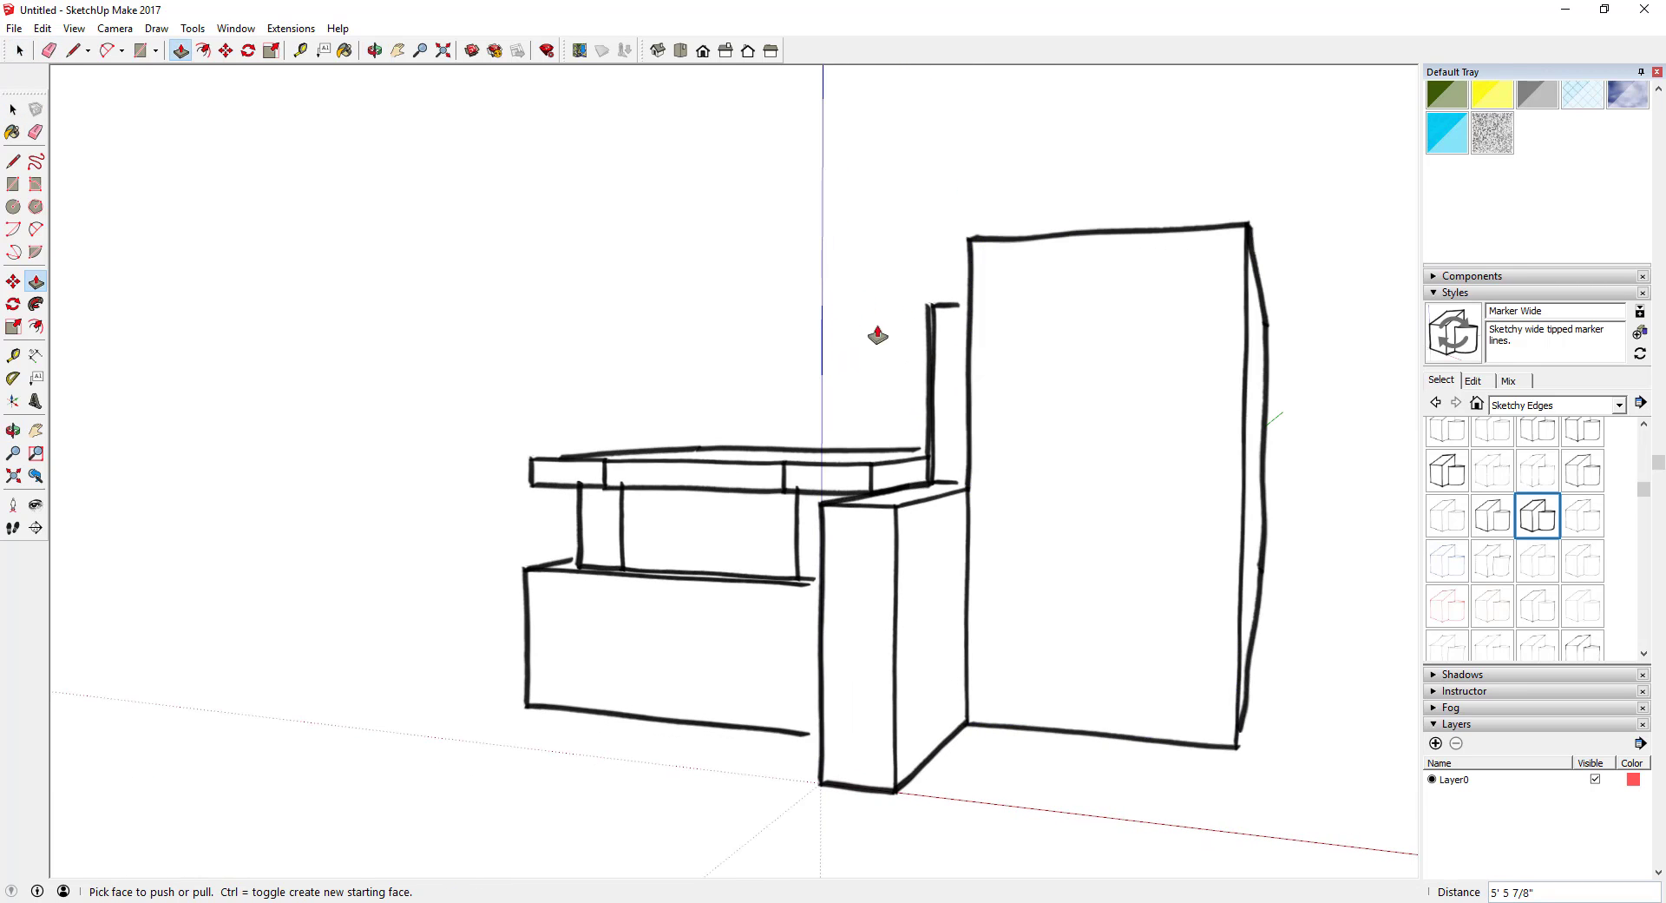
key(space)
- Draw the outline of a flat overhang around the top of the raised rear wall, against the tall block
middle_drag(951, 334, 1032, 356)
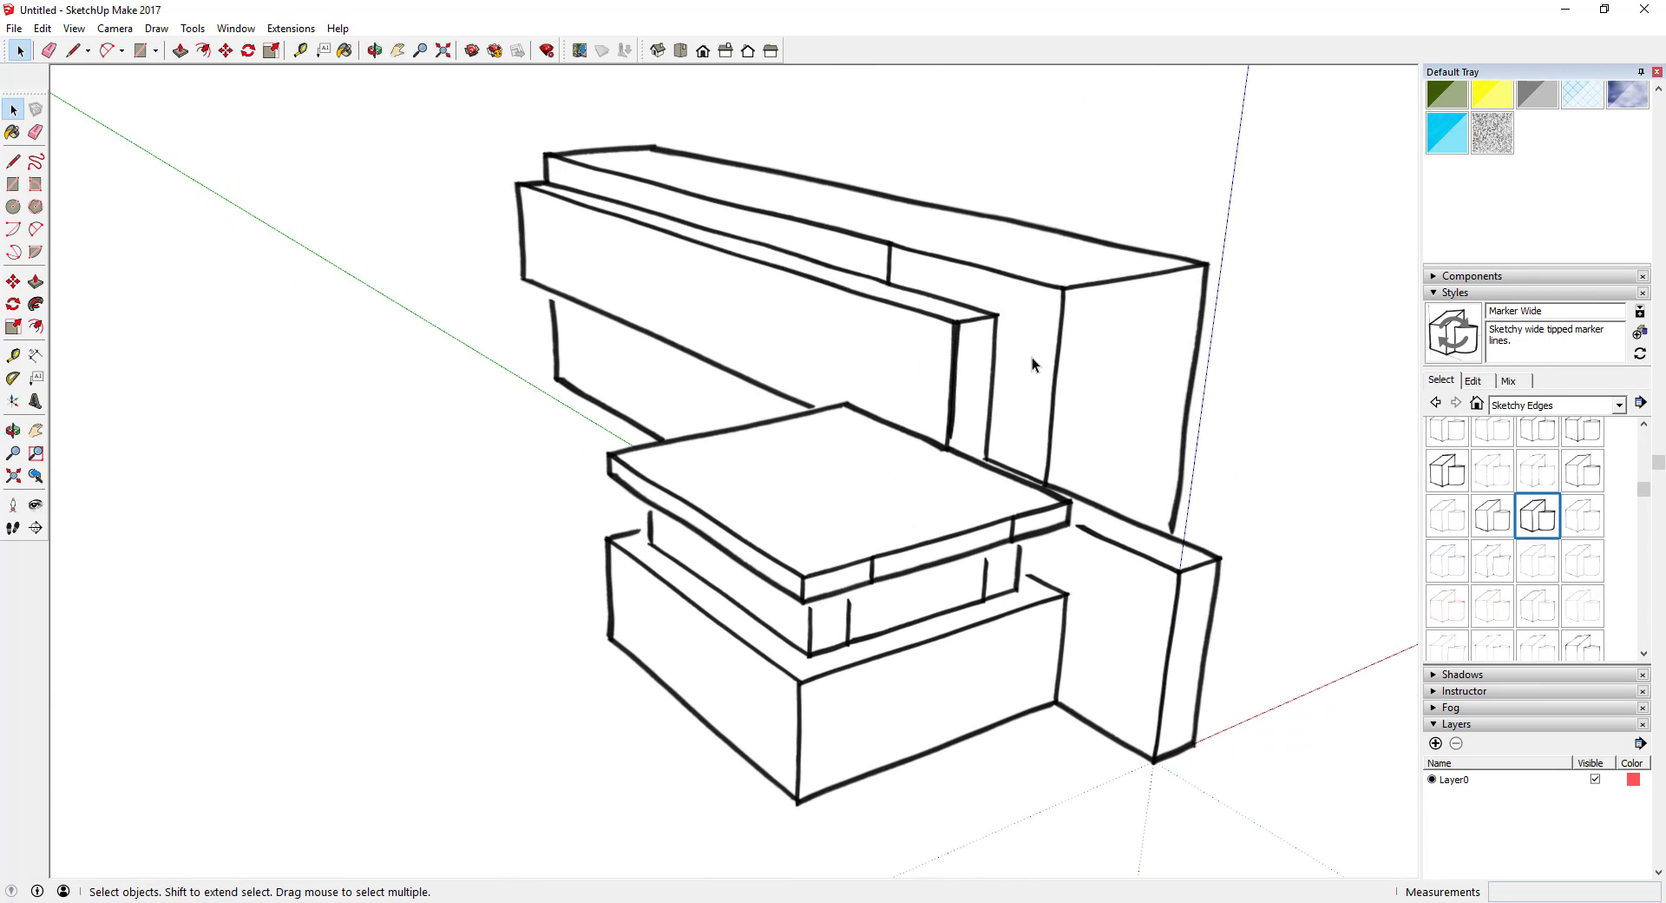
key(l)
click(997, 314)
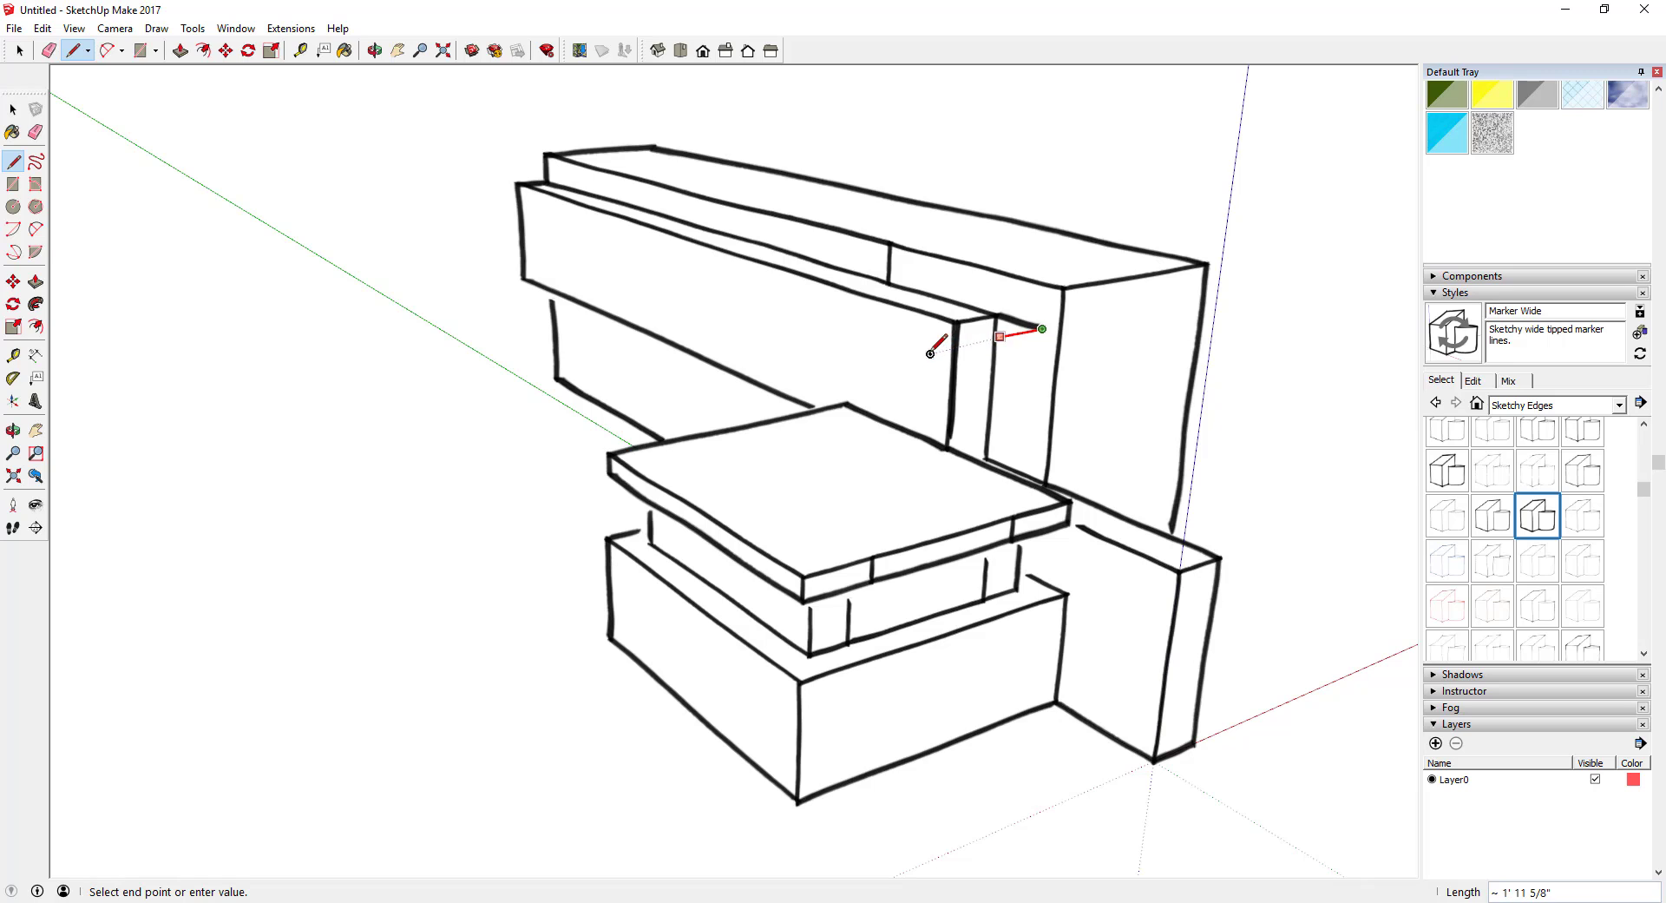
middle_drag(870, 355, 971, 361)
key(Escape)
key(space)
- Pull the rear wall's overhang up level with the tall block's top and close its recess with a rectangle, erasing the leftover edge
key(p)
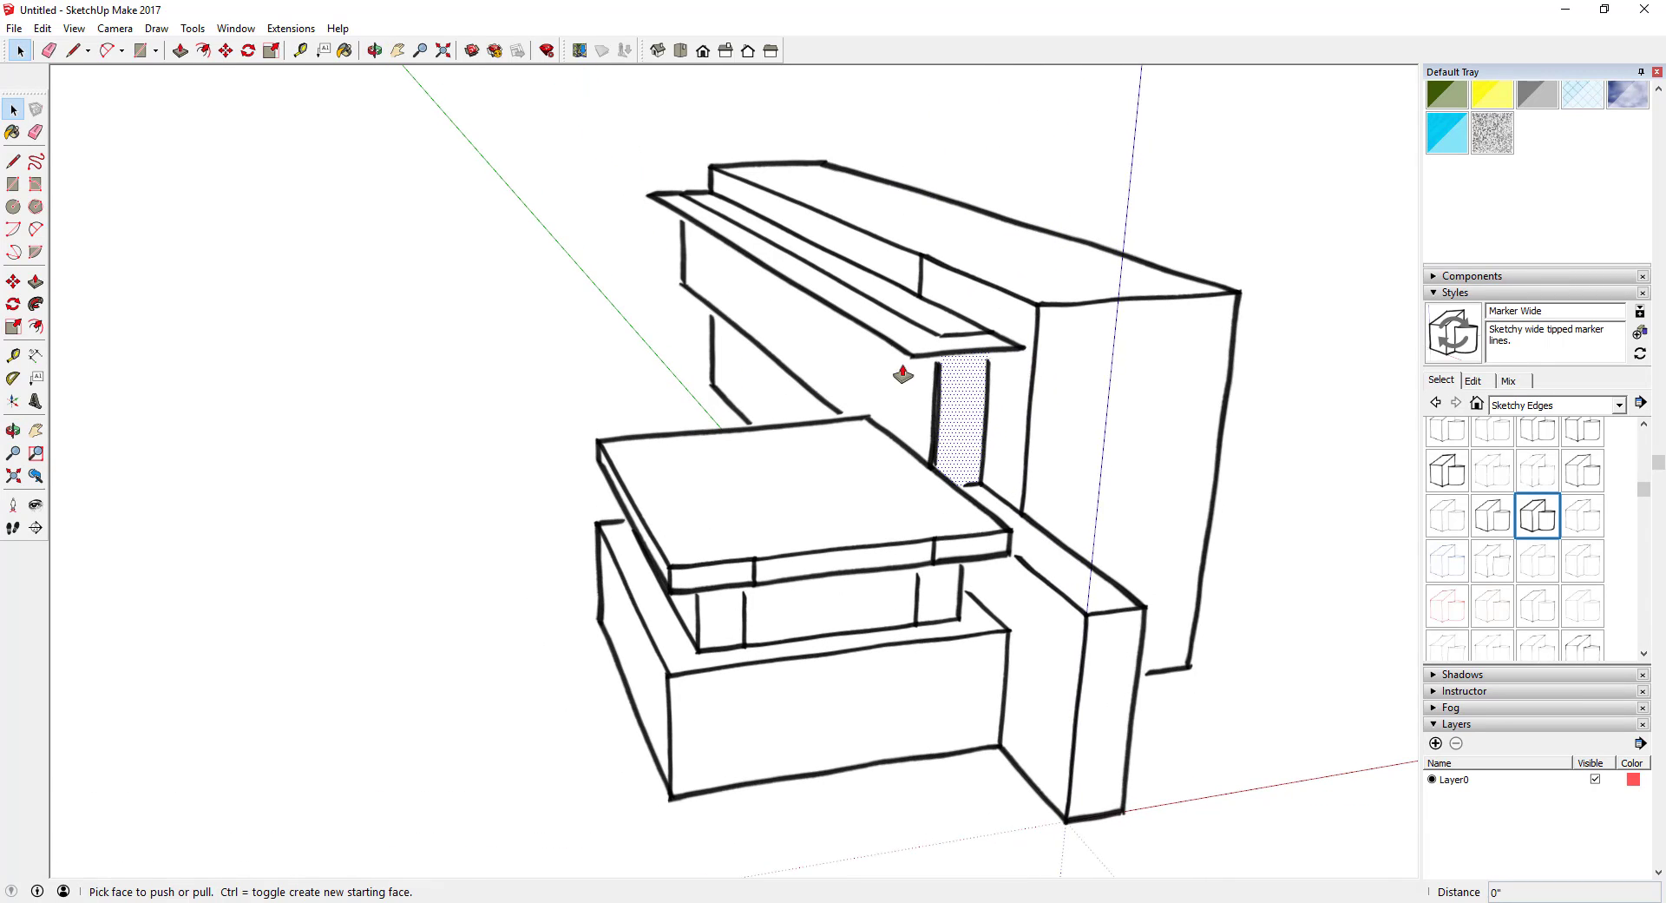
click(903, 365)
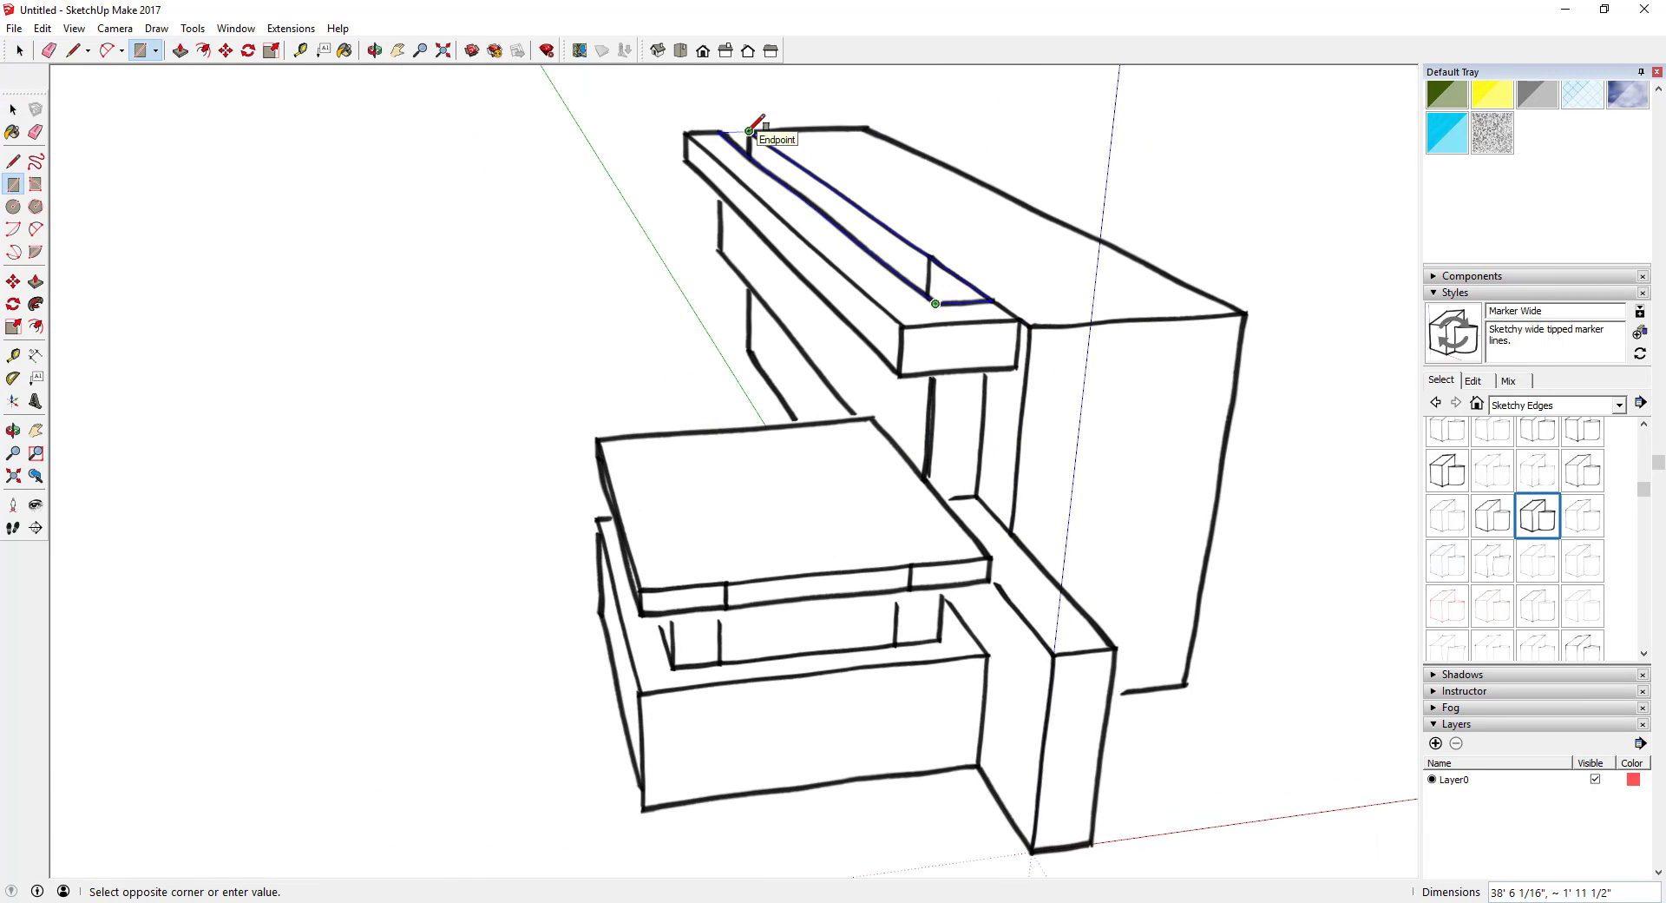
key(e)
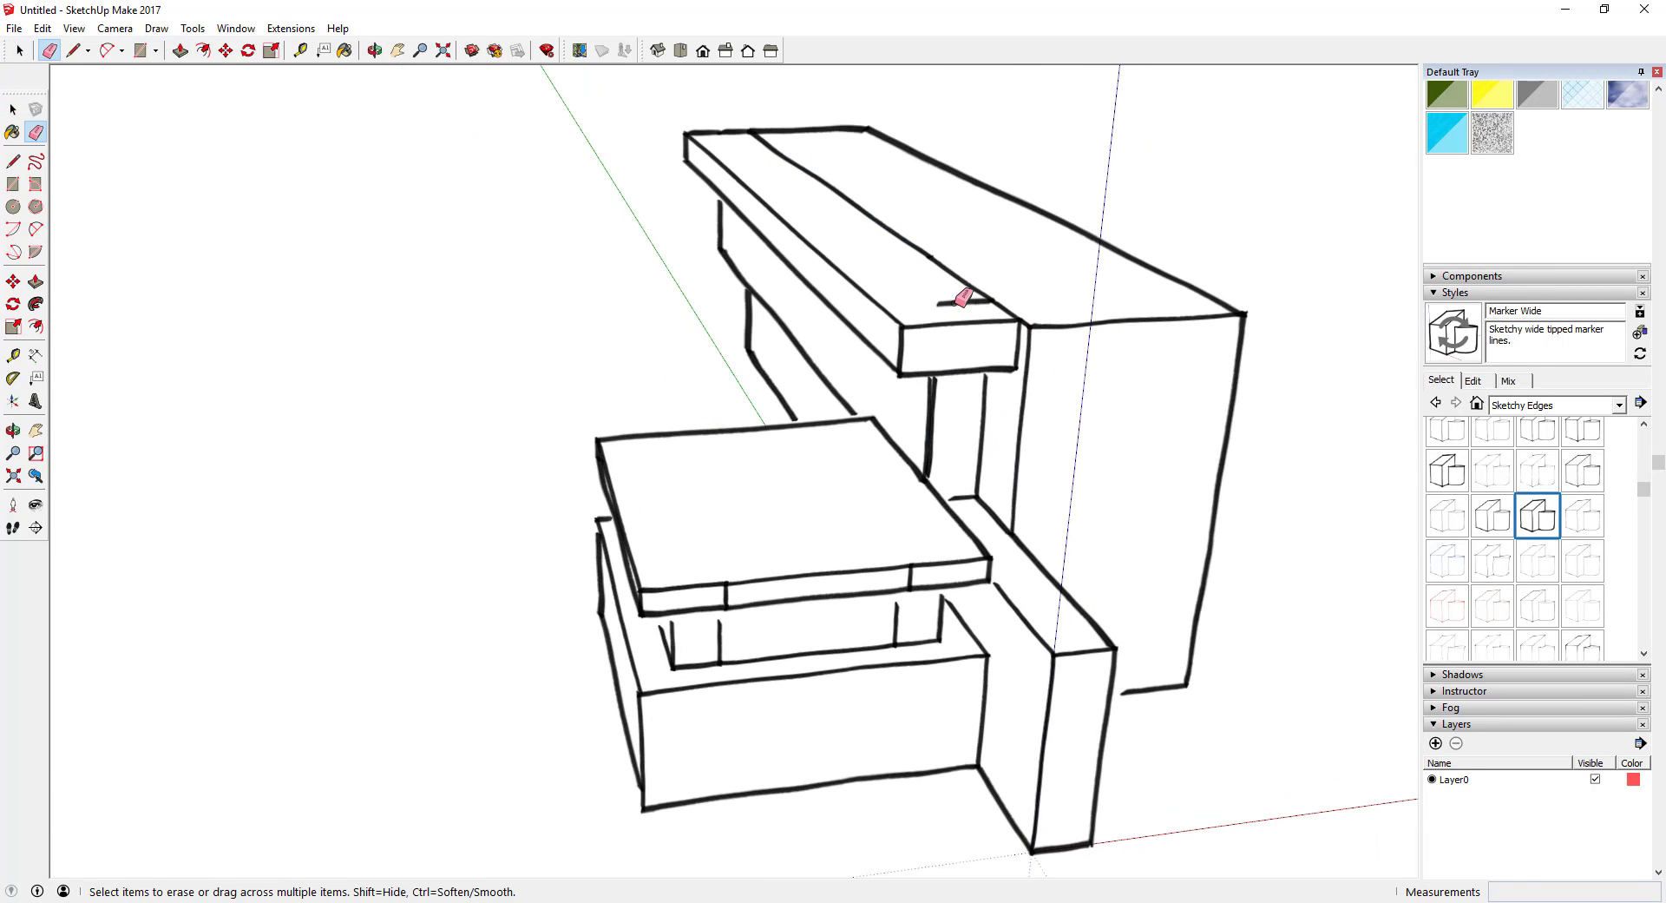
click(954, 302)
- Draw a doorway rectangle on the tall block's front face, starting at the base corner next to the narrow box
scroll(803, 249, down, 3)
mouse_move(804, 249)
middle_down()
mouse_move(763, 313)
mouse_move(959, 477)
mouse_move(834, 547)
middle_up()
key(r)
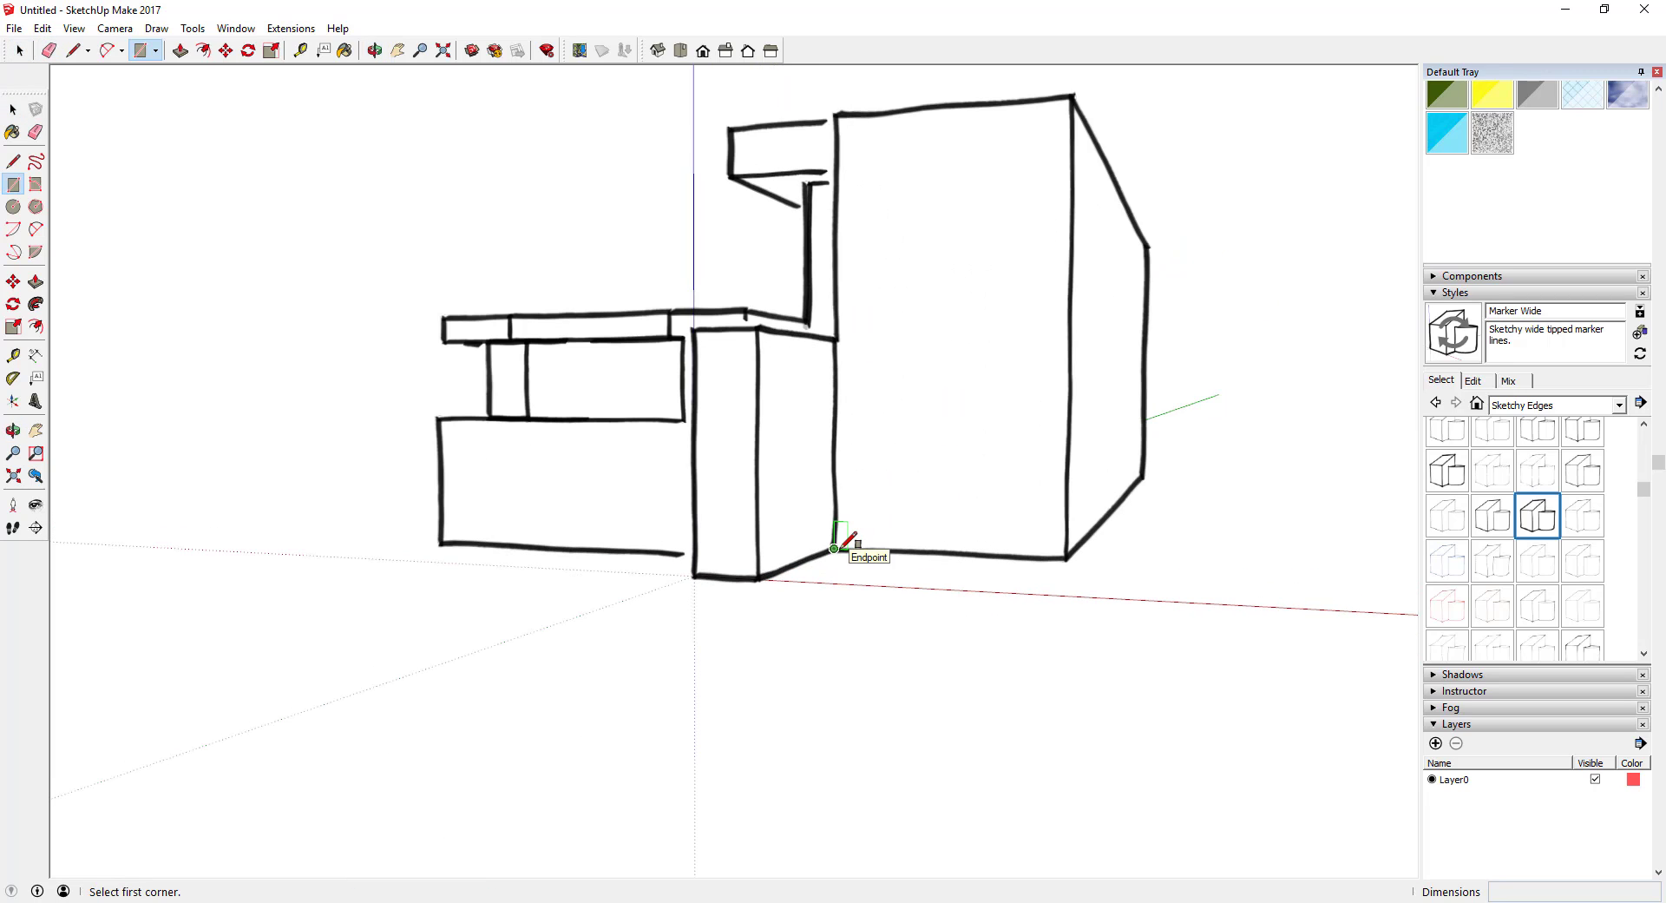
click(834, 548)
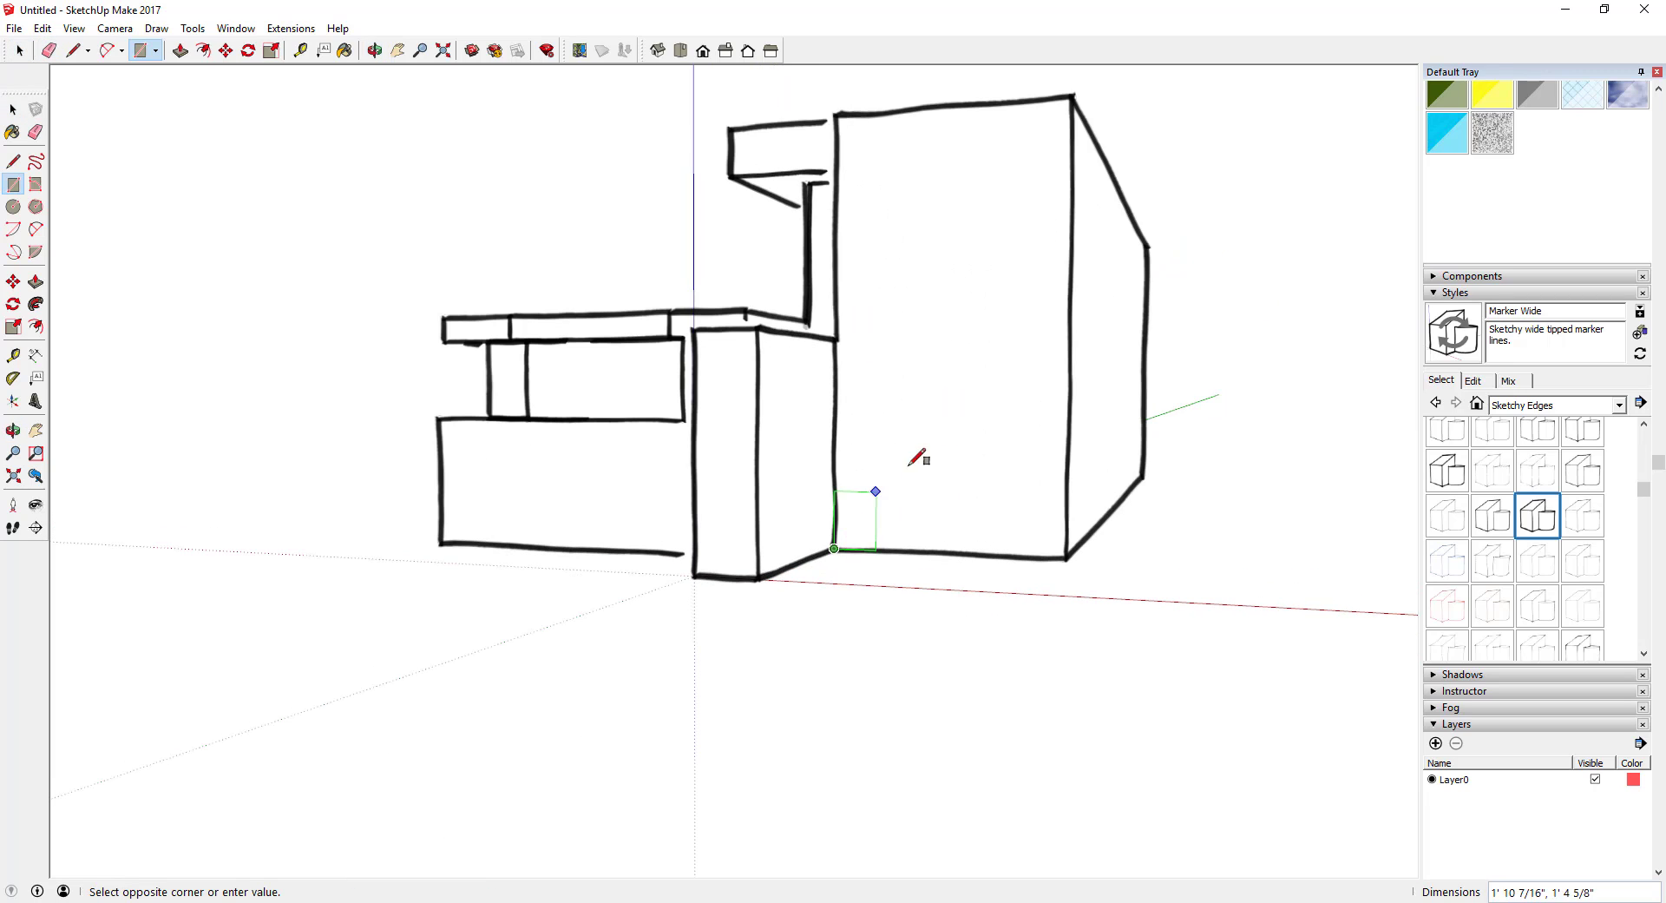
click(1032, 354)
key(space)
middle_drag(1056, 457, 886, 466)
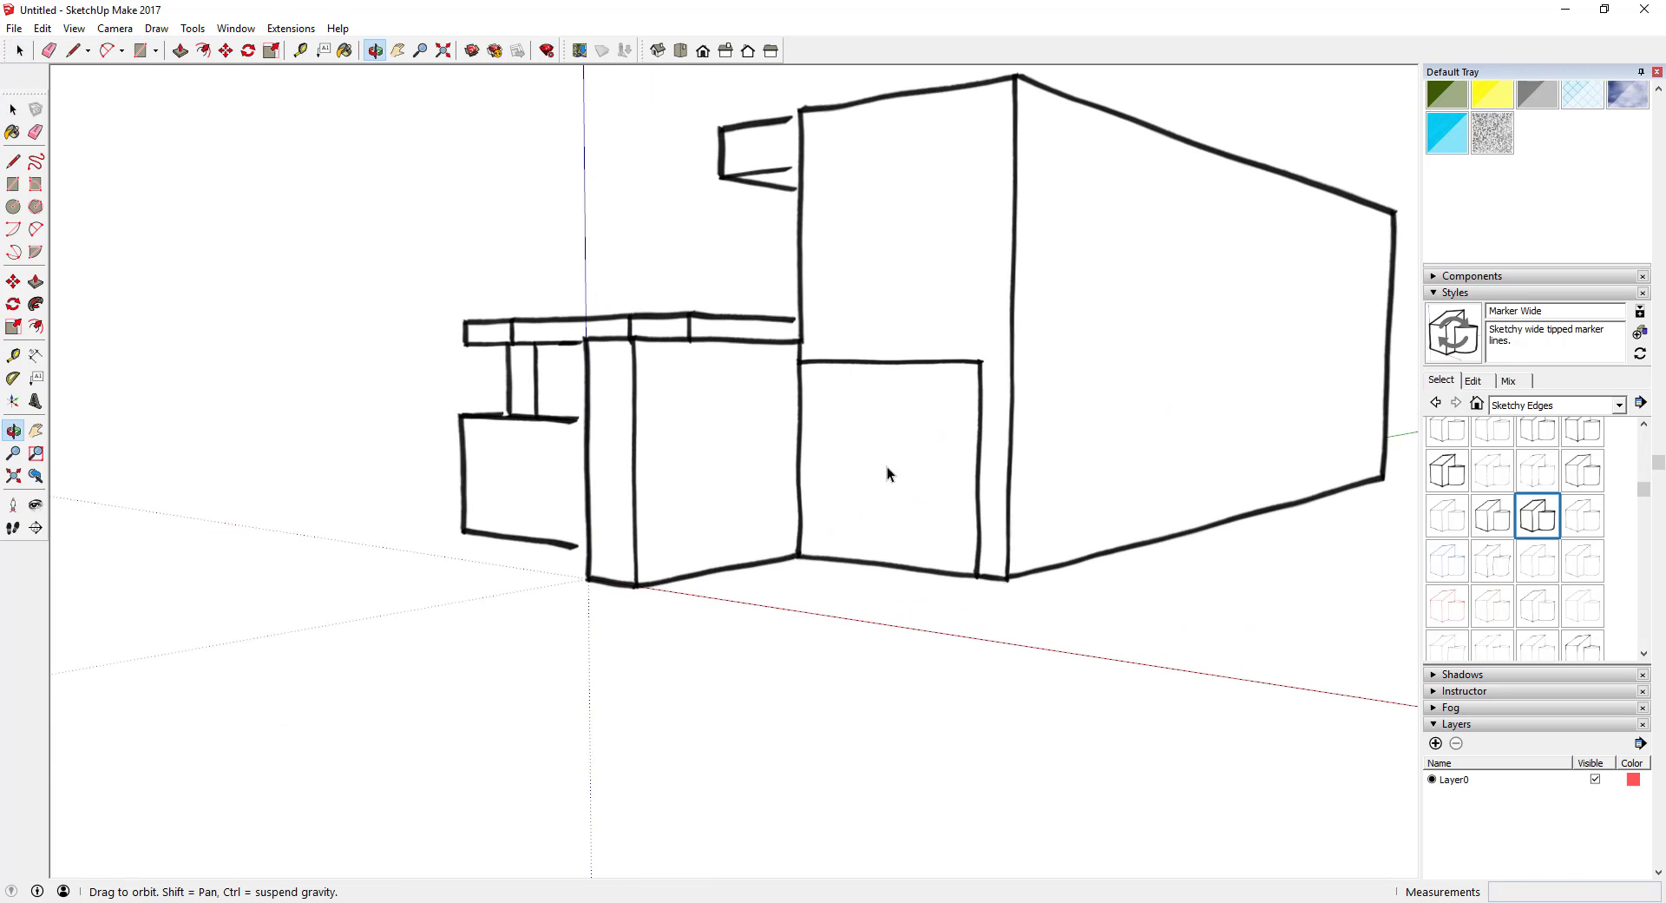
- Push the doorway rectangle into the tall block to form a shallow entrance recess
key(p)
drag(847, 502, 882, 502)
middle_drag(882, 502, 966, 481)
key(space)
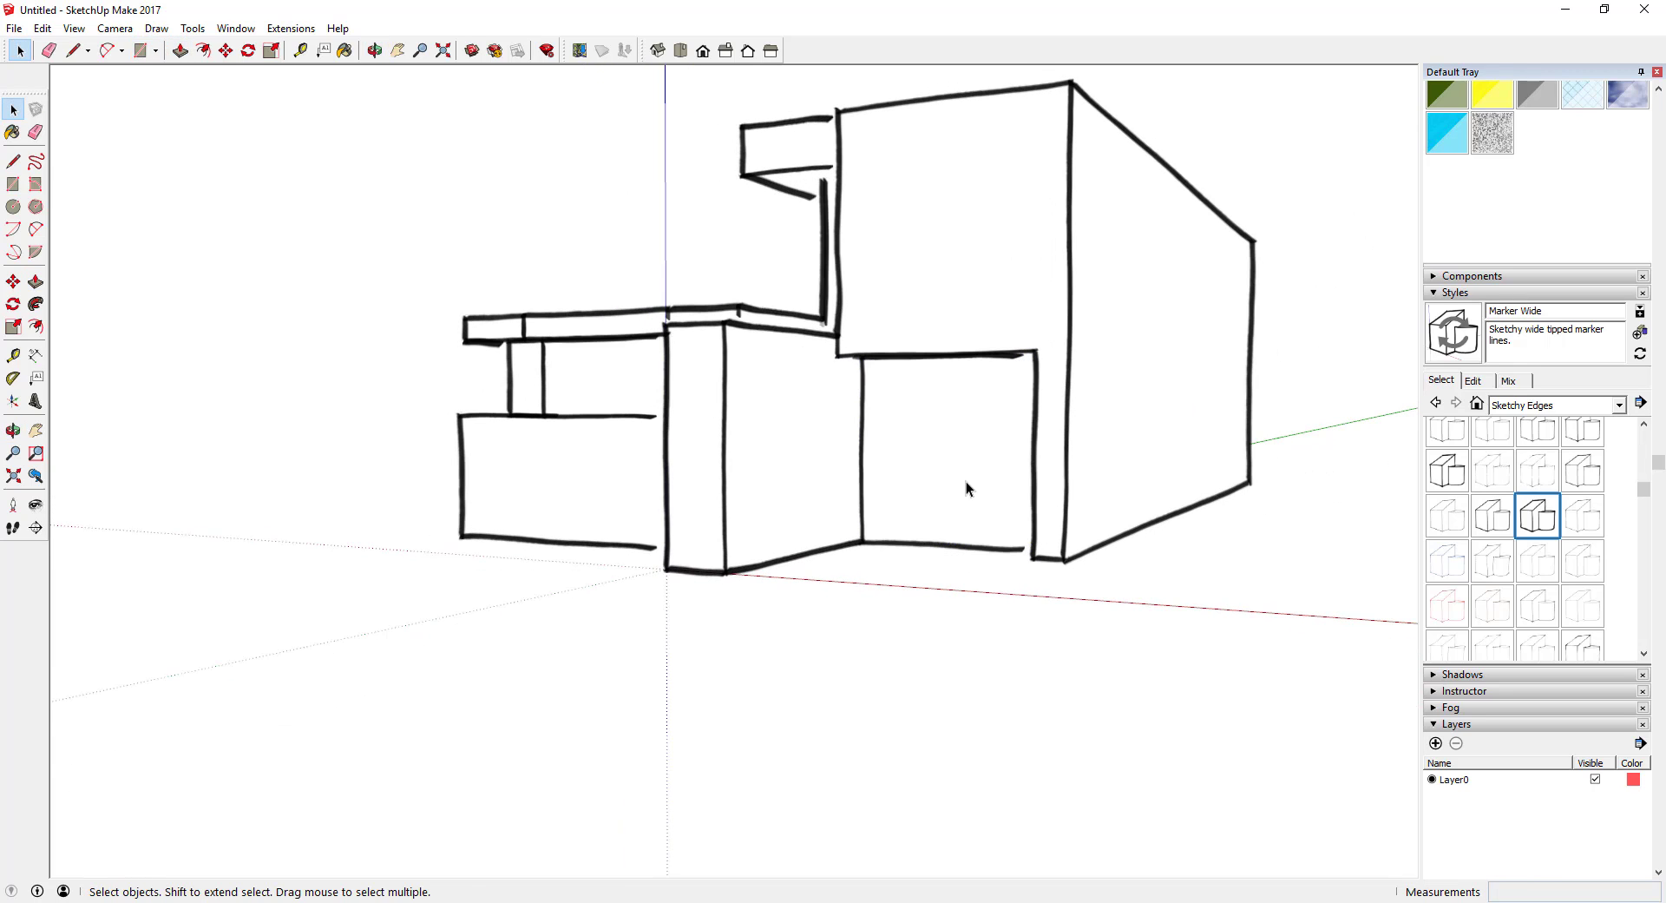
- Draw a full-height door rectangle about 2' 6" wide on the recess's back face, against the narrow box
key(r)
click(932, 544)
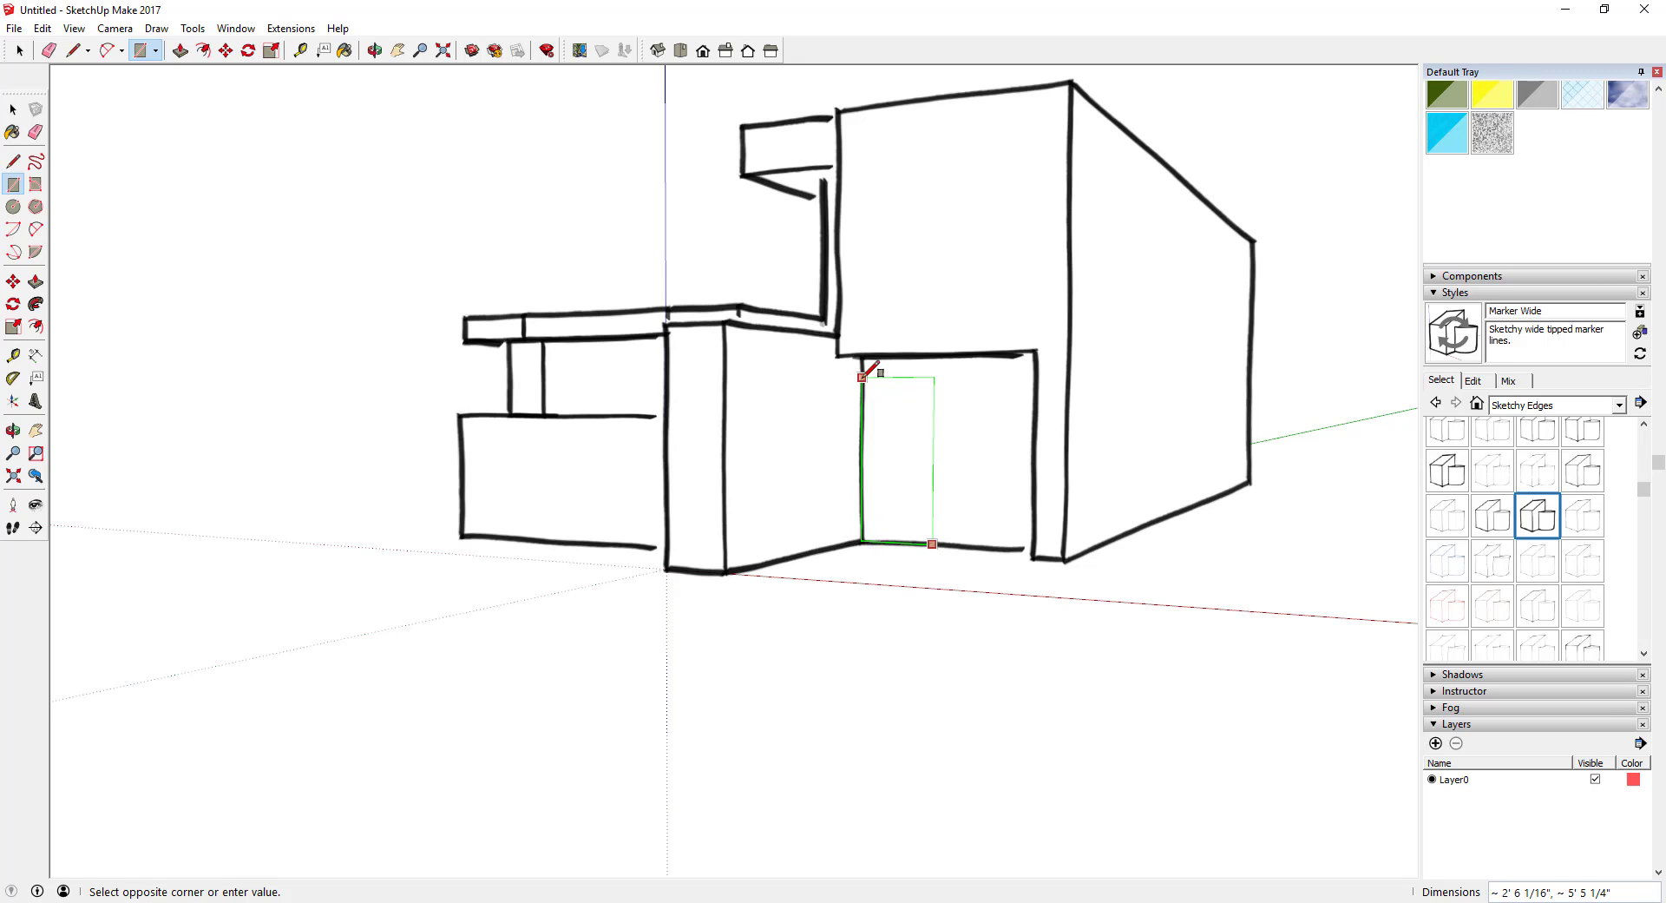
click(862, 369)
key(space)
- Offset the door face's outline inward by about 5 9/16" and select the panel beside the door
click(930, 455)
key(f)
click(932, 455)
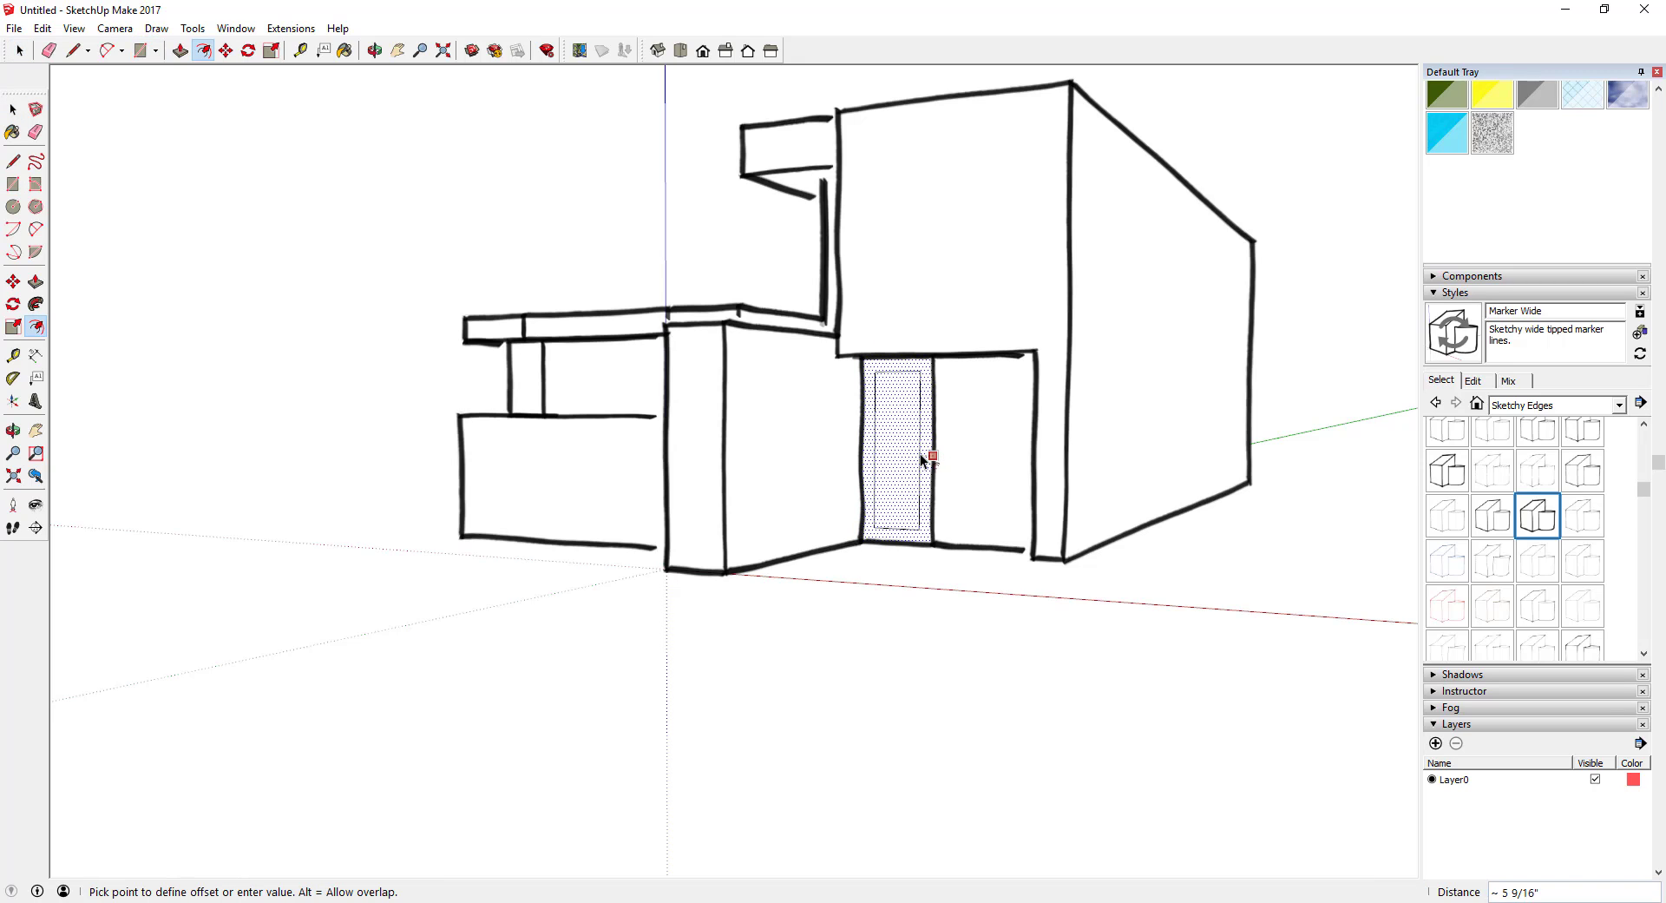
click(919, 459)
key(space)
click(967, 502)
middle_drag(967, 503, 835, 404)
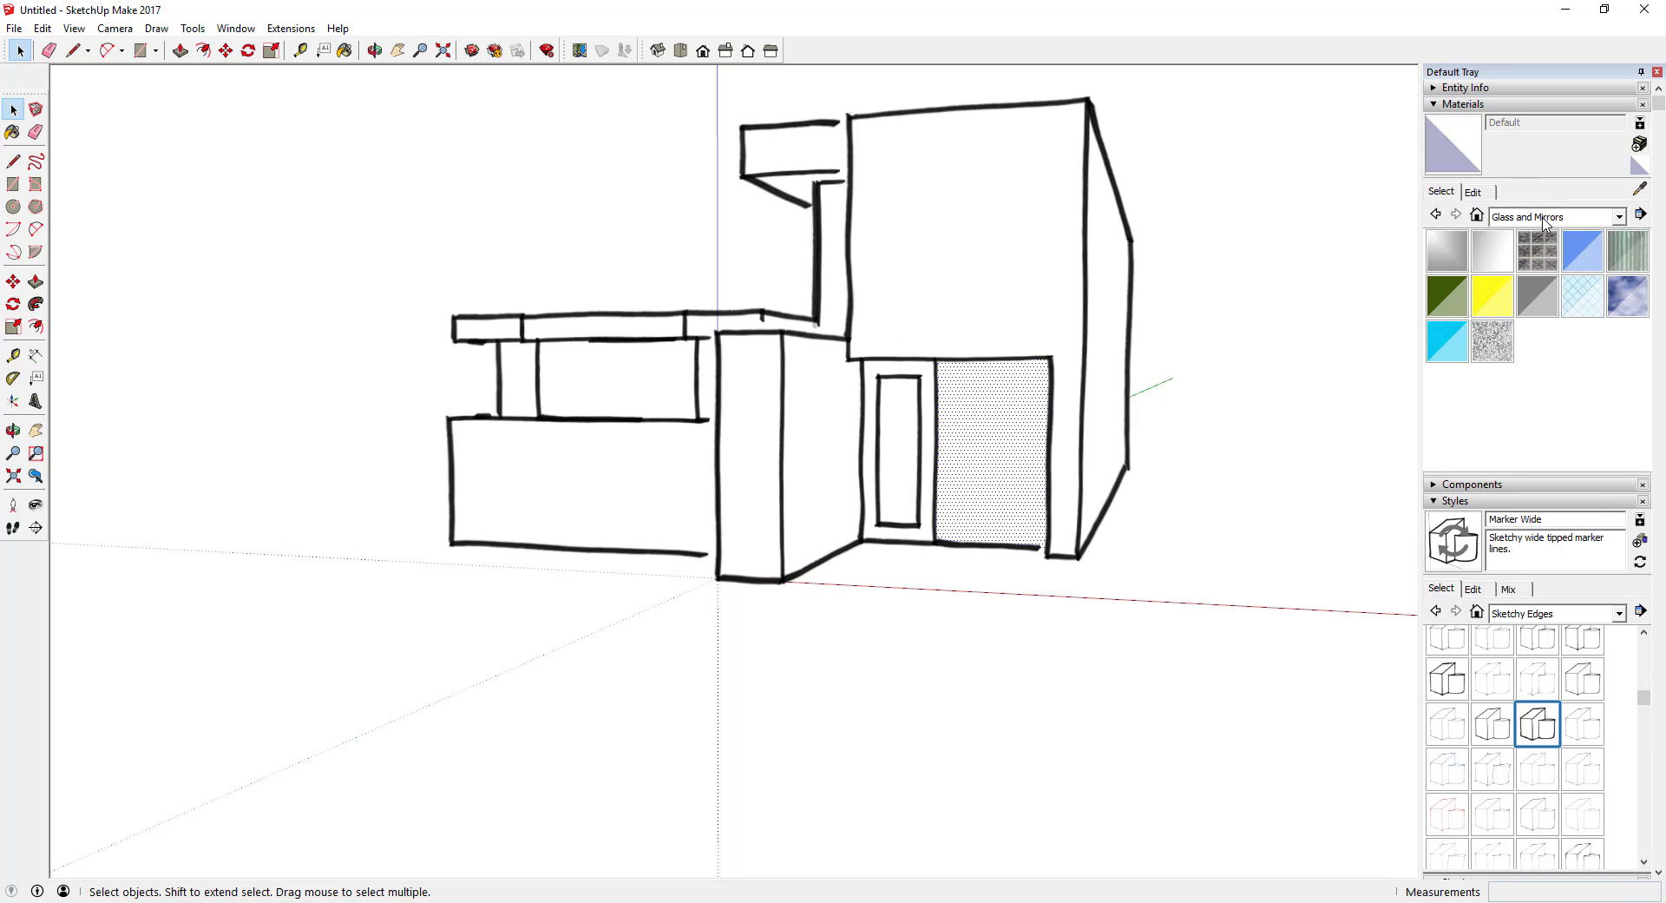
- Paint the front window face under the low overhang with Translucent Glass Gray
click(1541, 292)
click(626, 371)
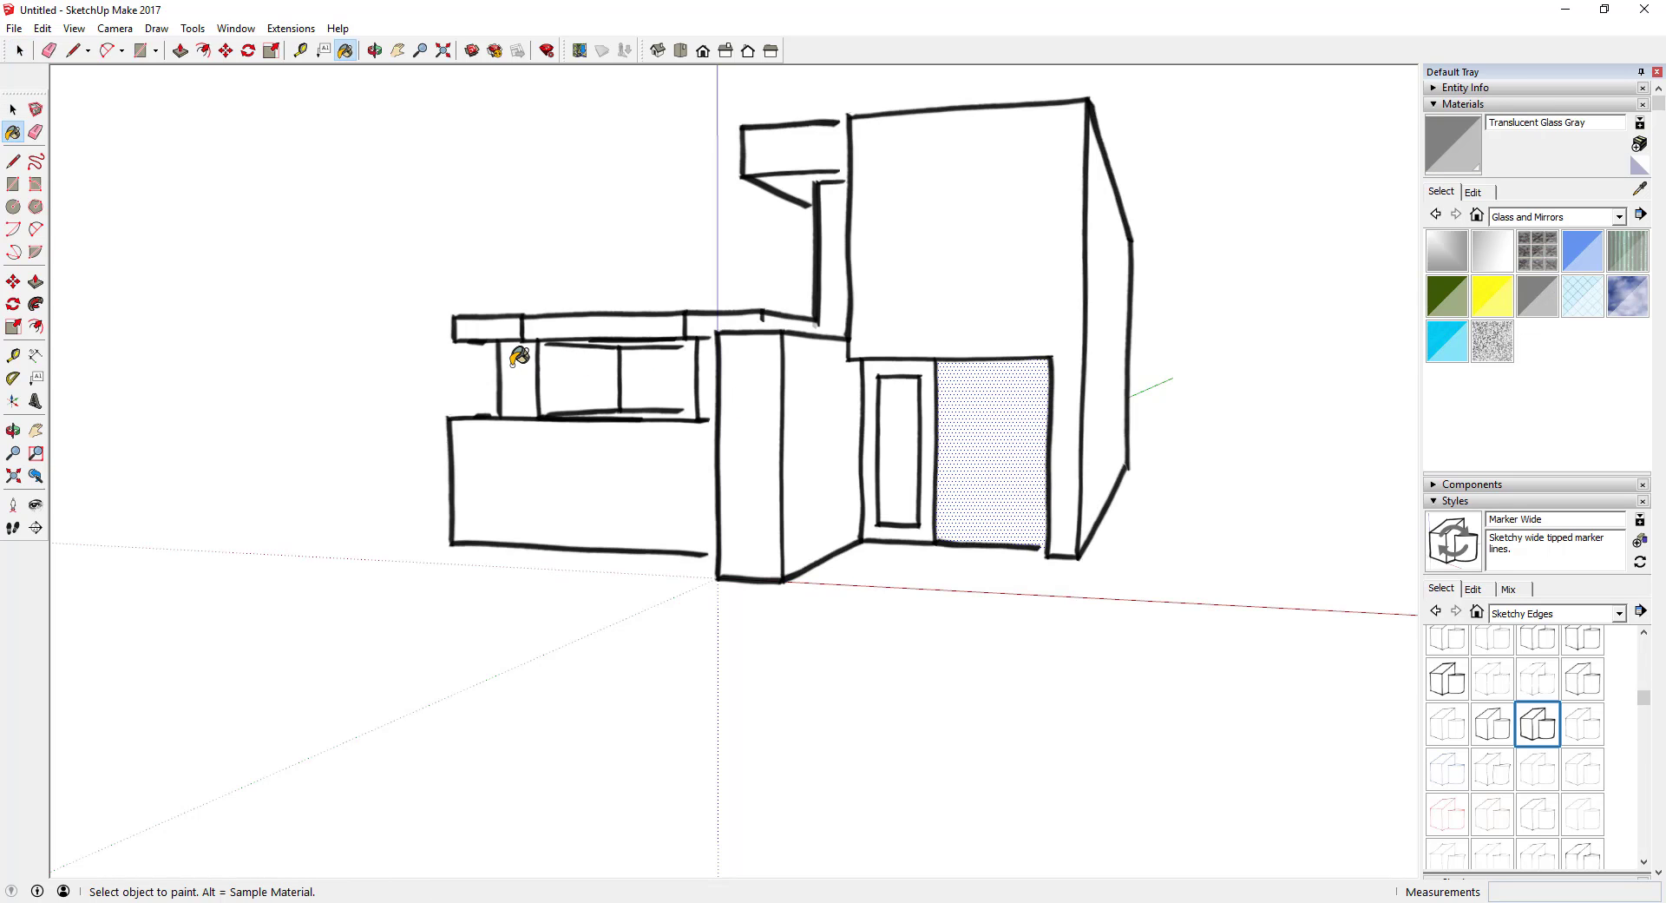
middle_drag(619, 371, 530, 350)
key(space)
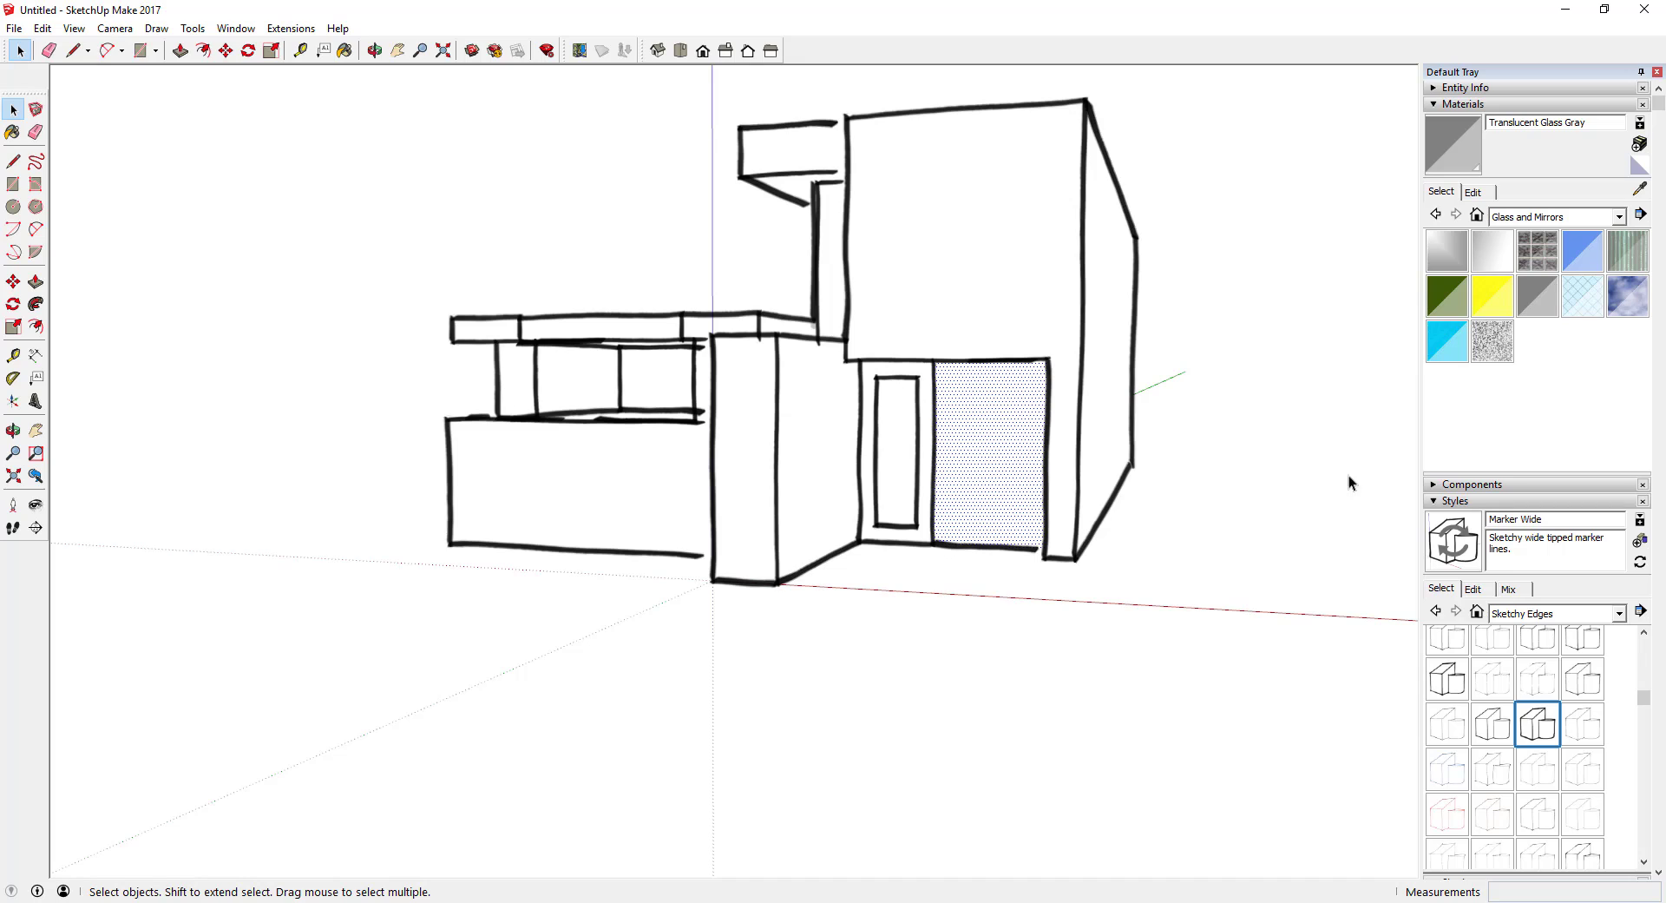
- Open the Marker Wide style's face settings for editing and display the faces in shaded mode
click(1475, 589)
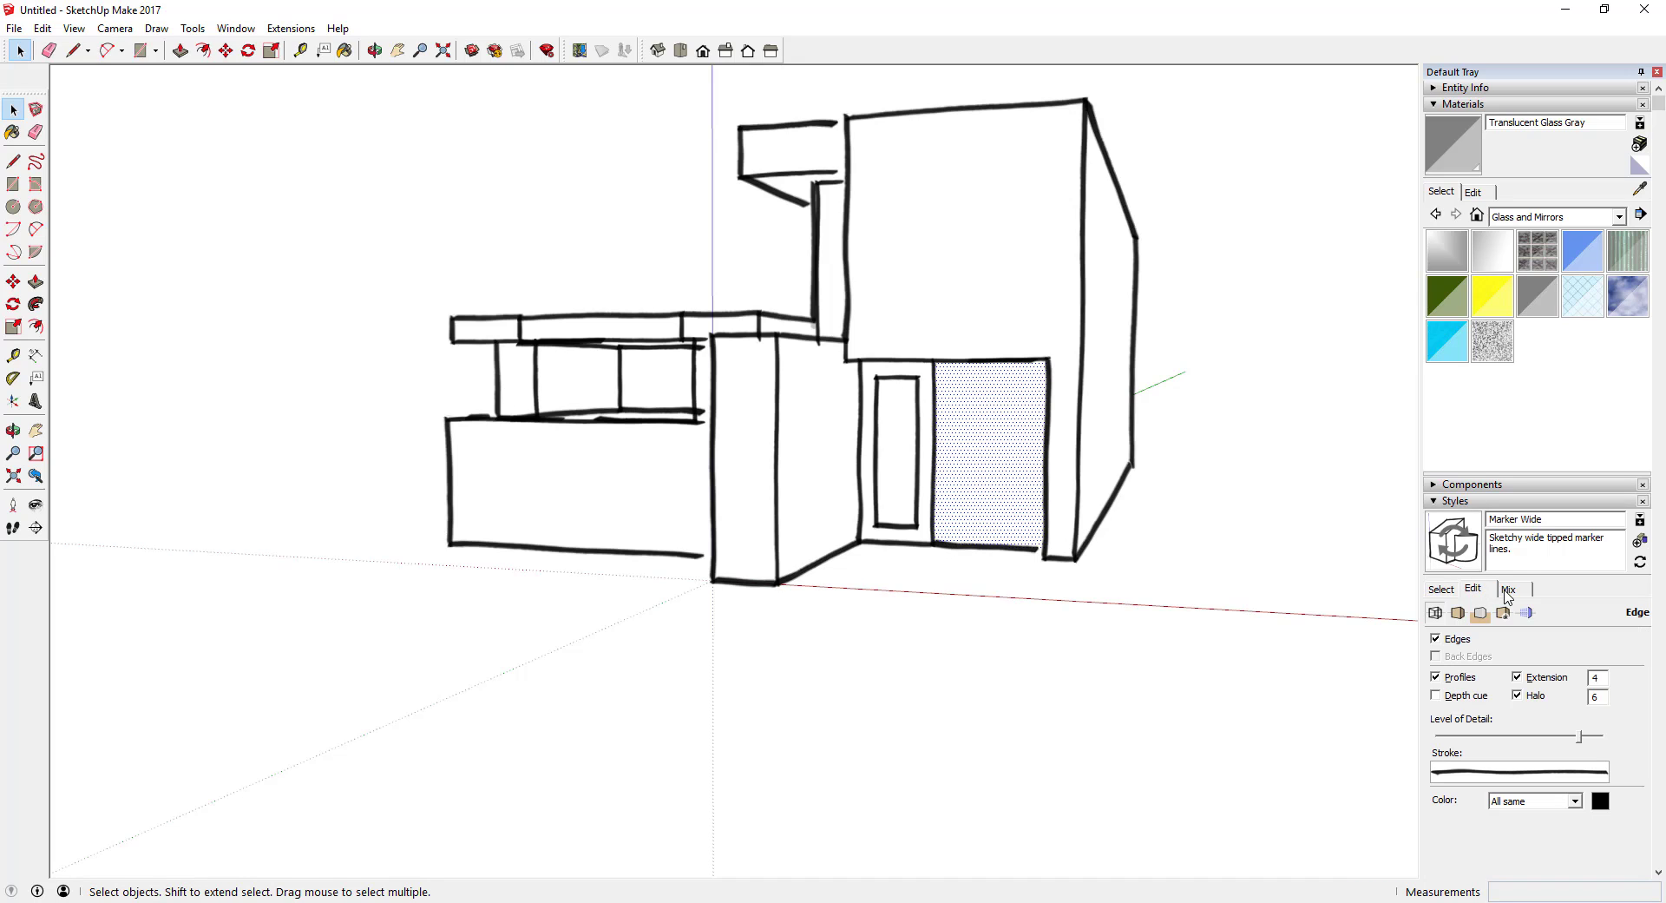
click(1459, 613)
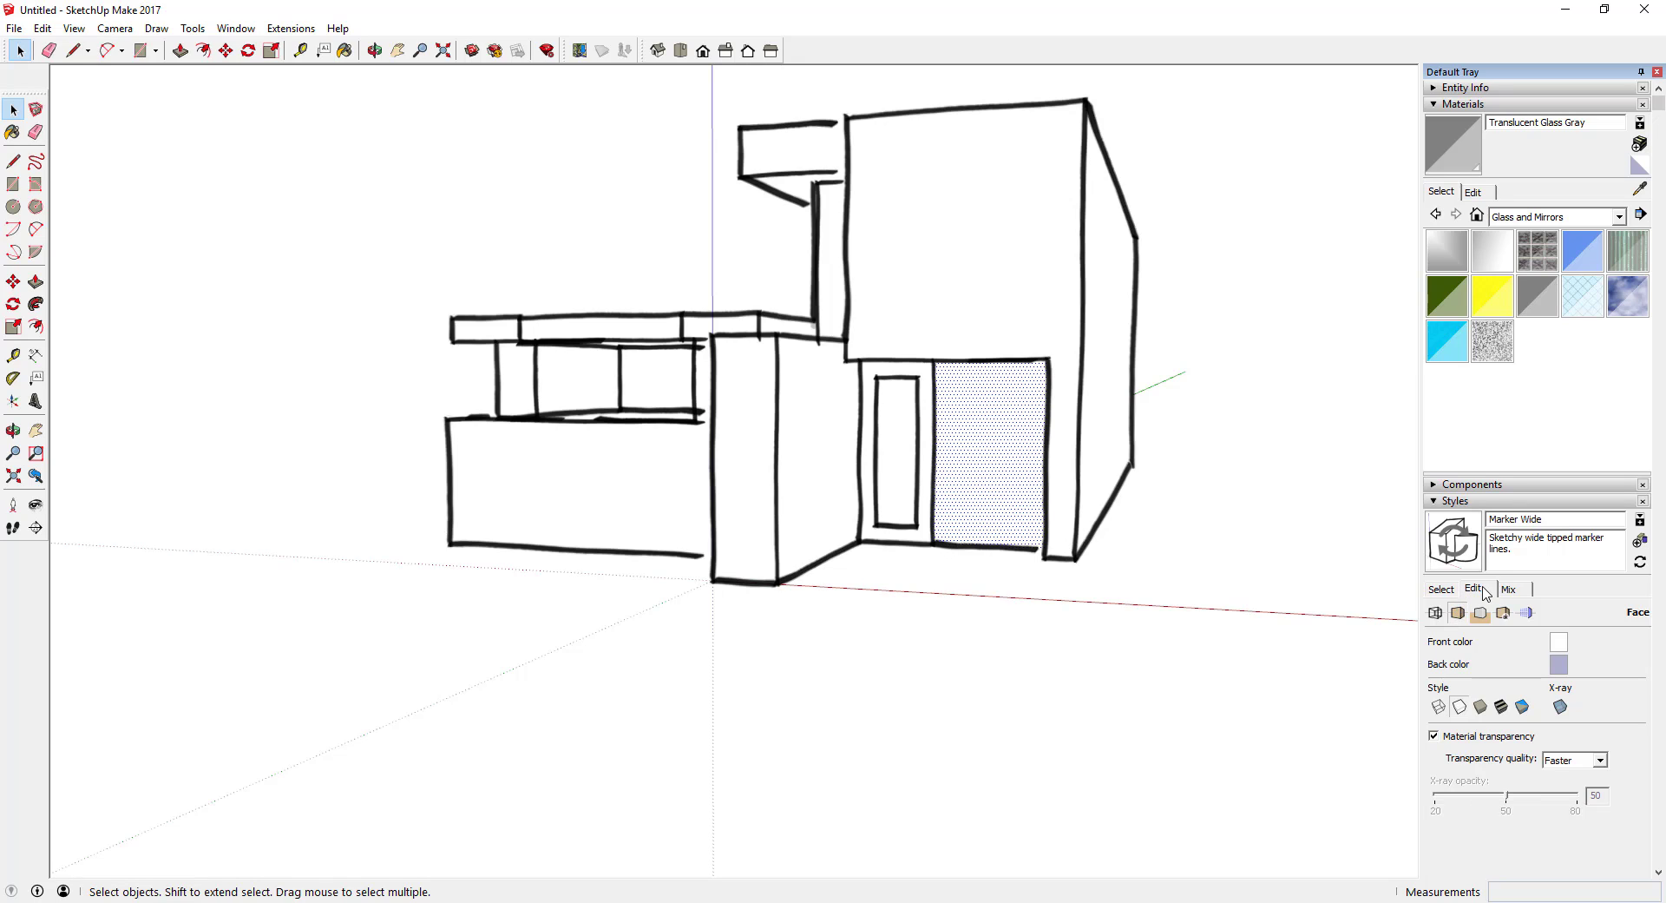
click(1480, 706)
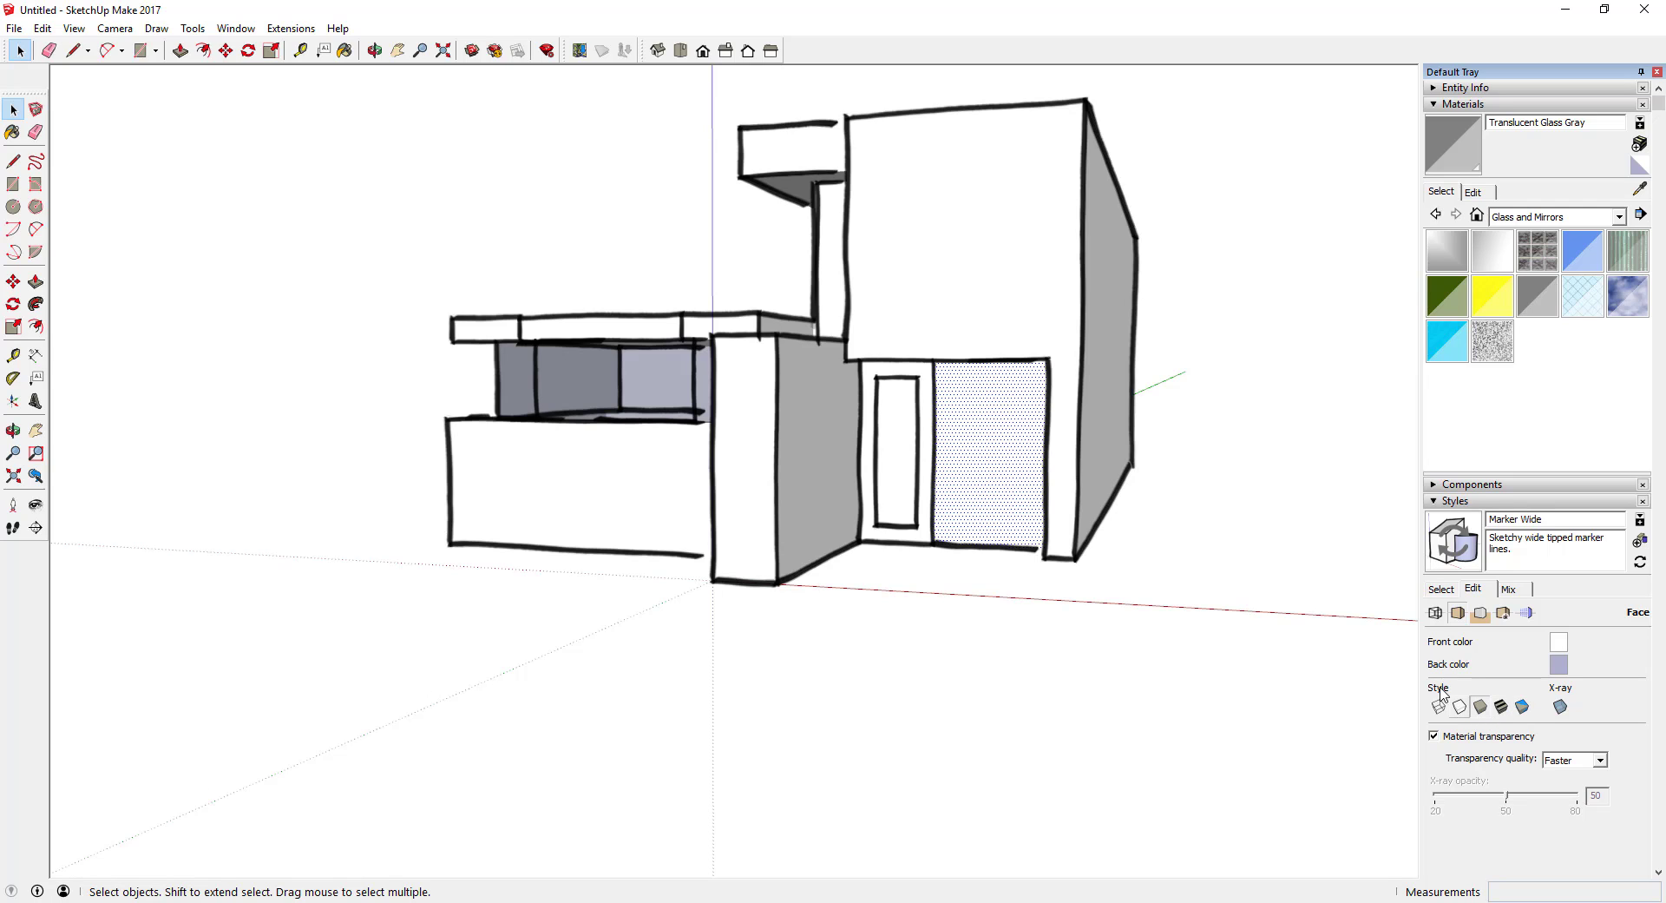
middle_drag(1336, 573, 1276, 577)
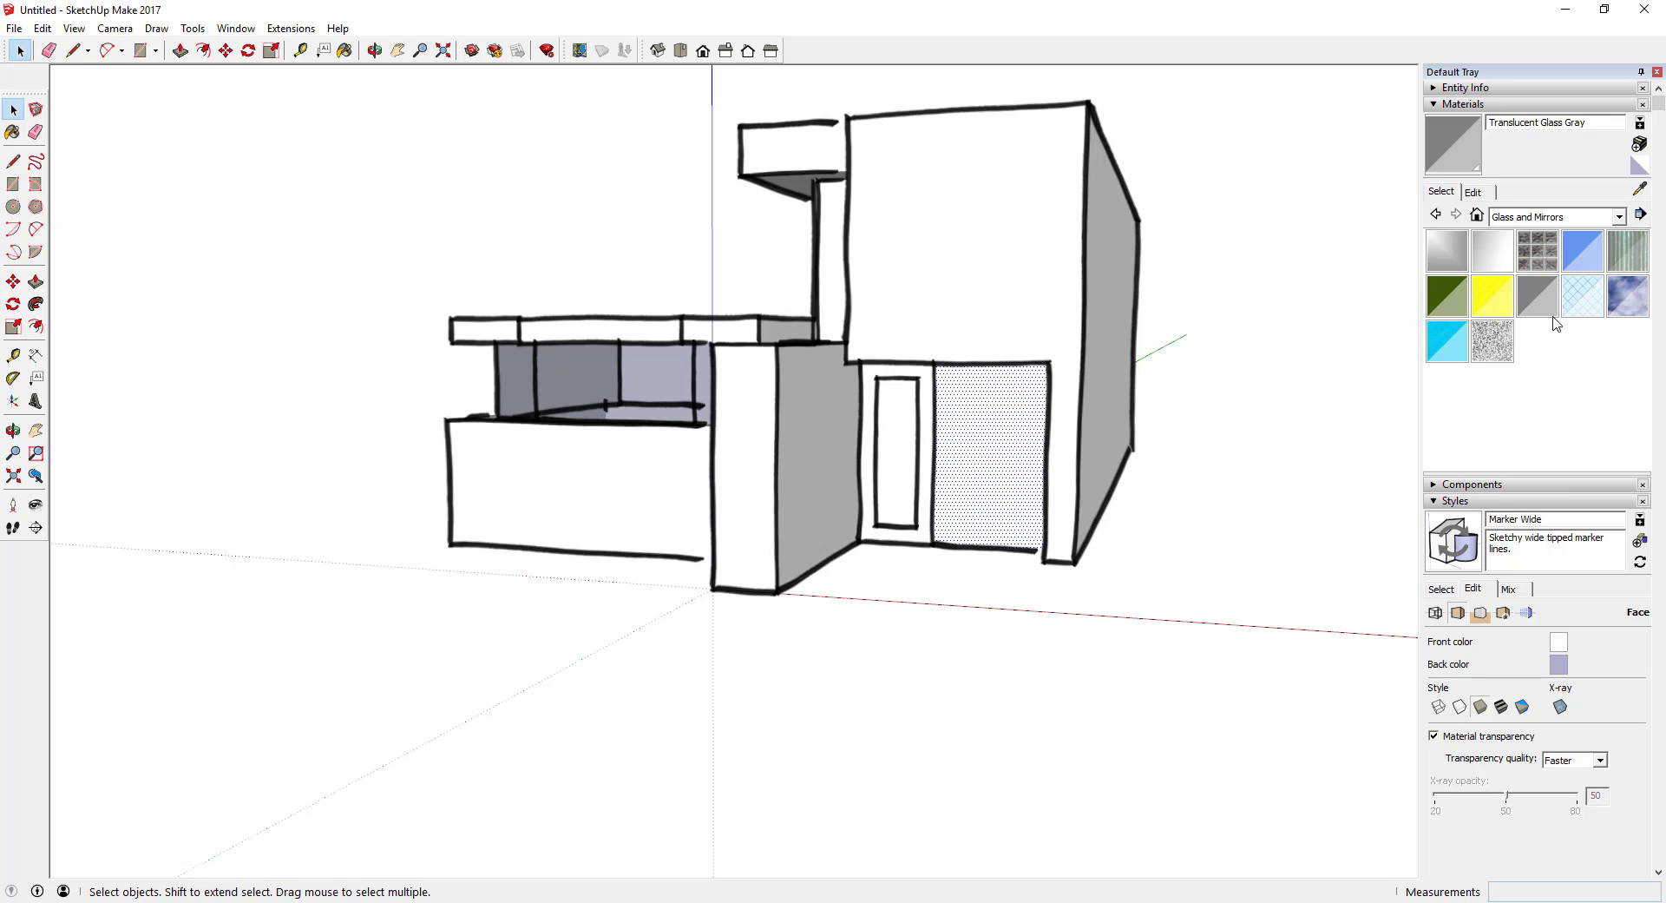
- Paint the narrow upper face beside the tall block, beneath the upper overhang, with Translucent Glass Gray
click(1537, 293)
click(835, 230)
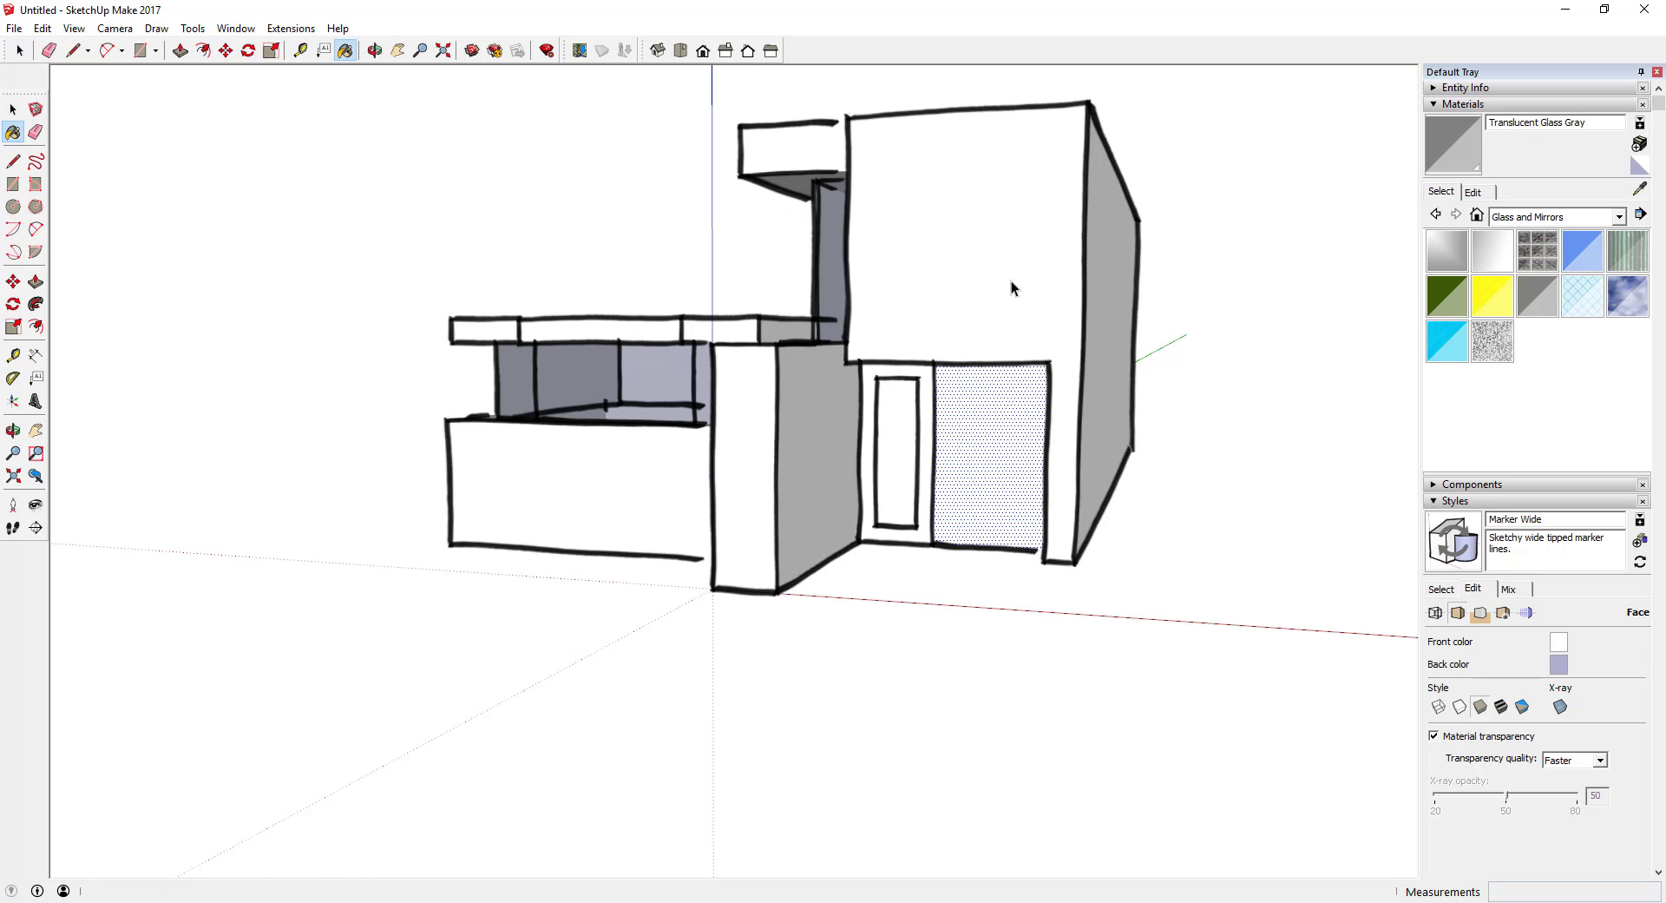
key(space)
- Paint the narrow box's front face and its entrance-side face with Metal Corrugated Shiny
click(1546, 220)
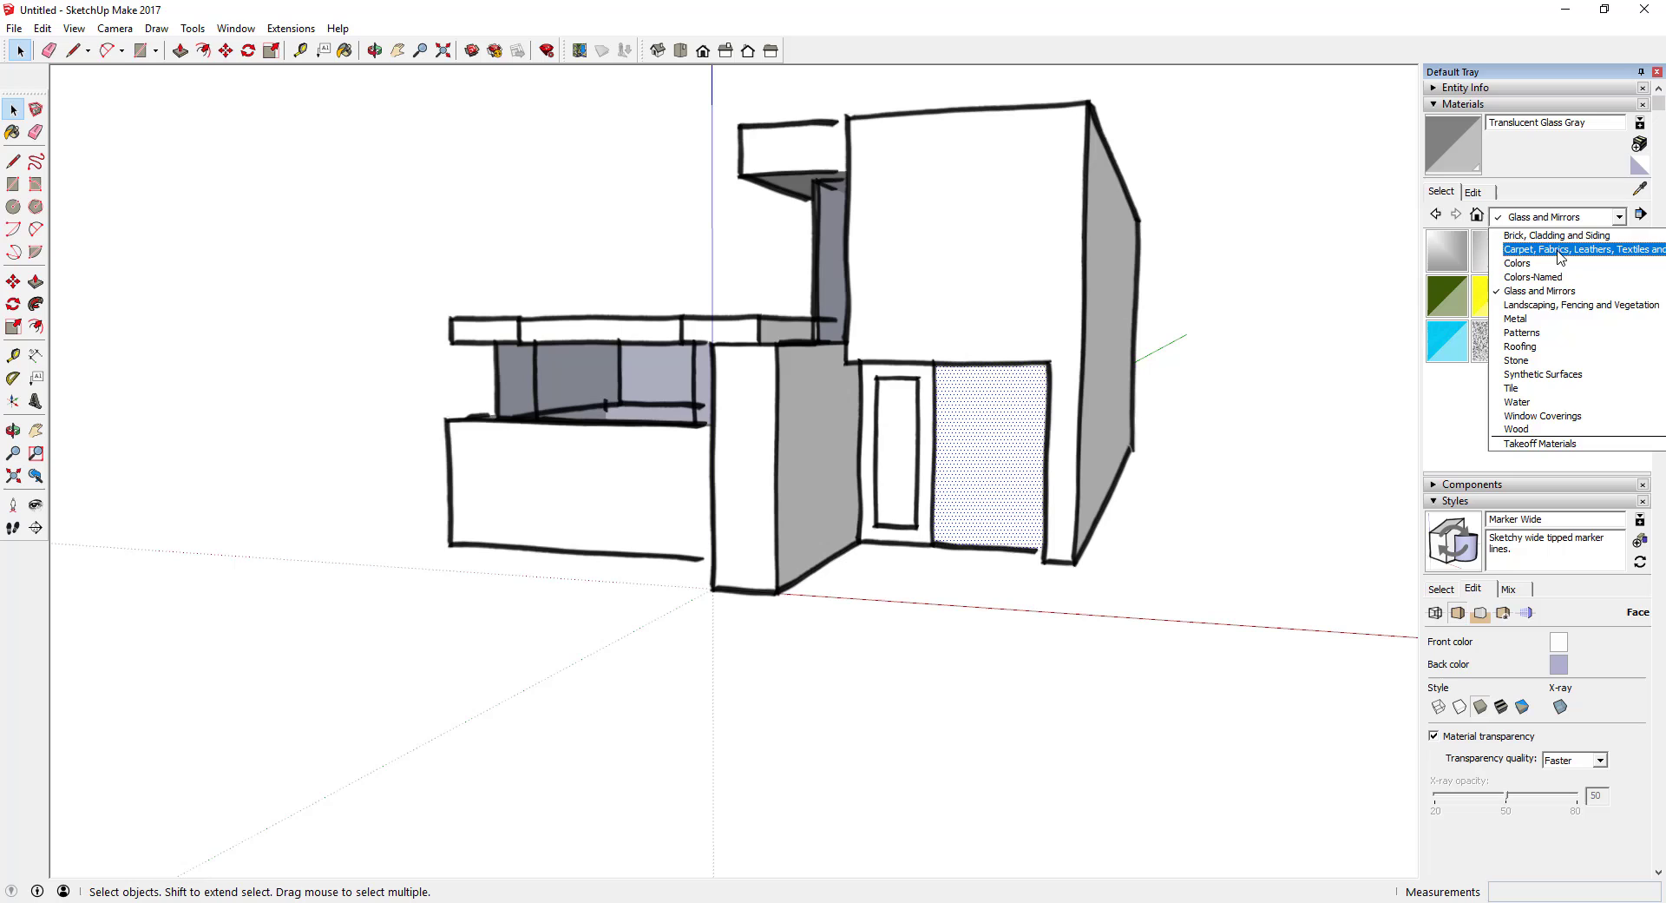
click(1537, 320)
click(1537, 251)
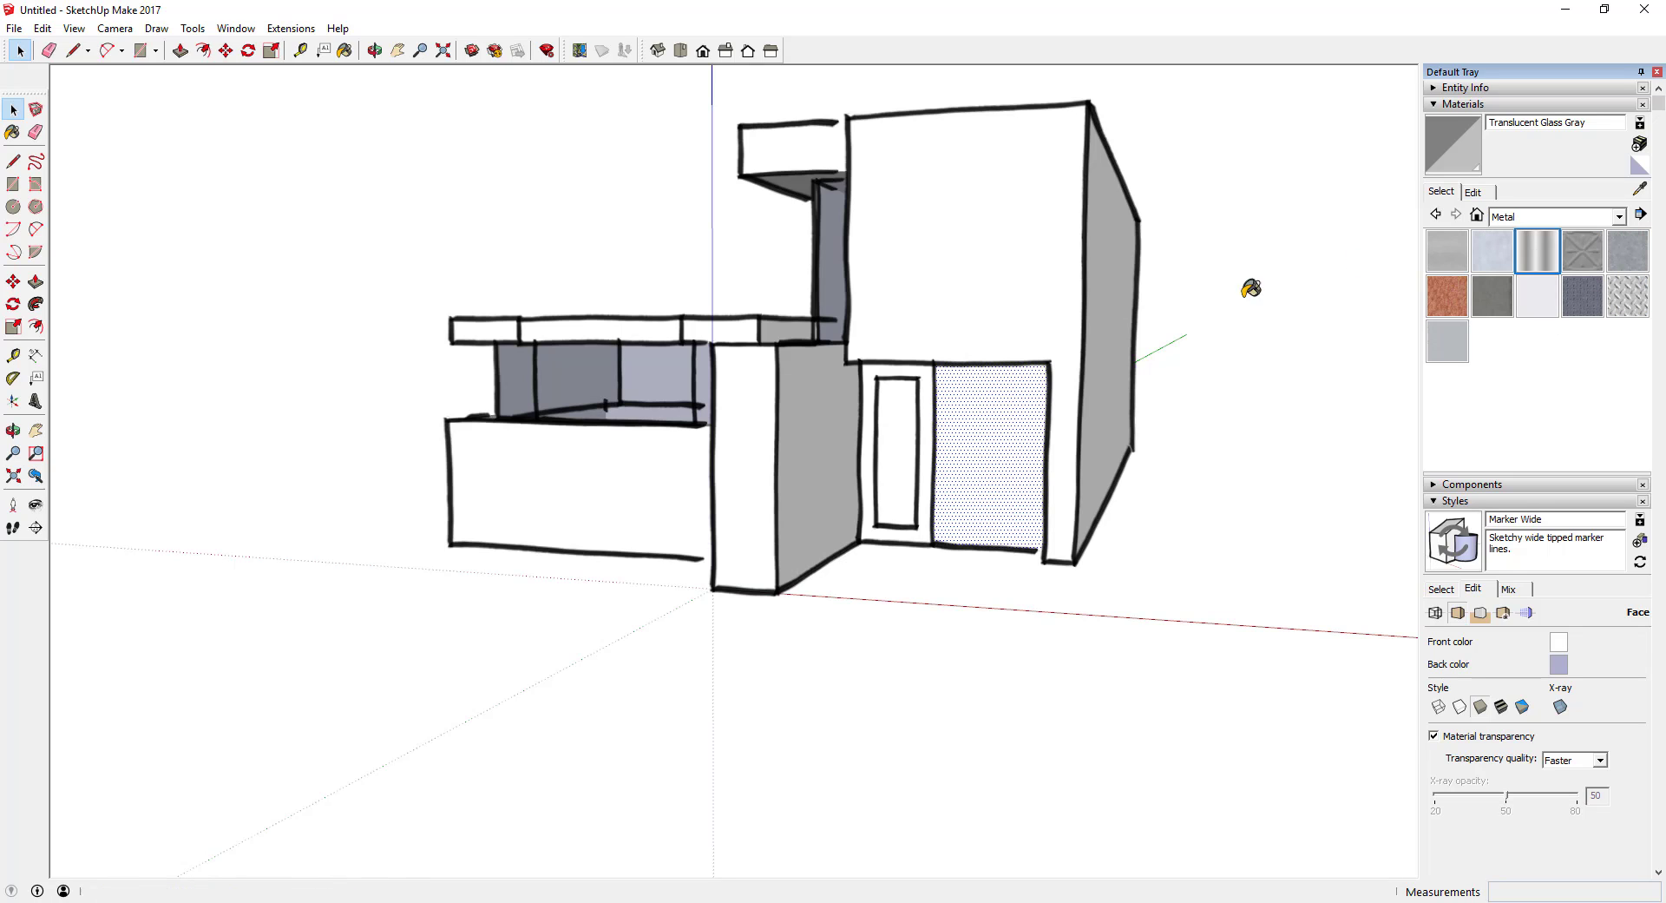
click(761, 419)
click(794, 413)
mouse_move(848, 468)
middle_down()
mouse_move(818, 446)
mouse_move(872, 469)
middle_up()
key(space)
- Switch the style's face display to shaded with textures
click(1481, 707)
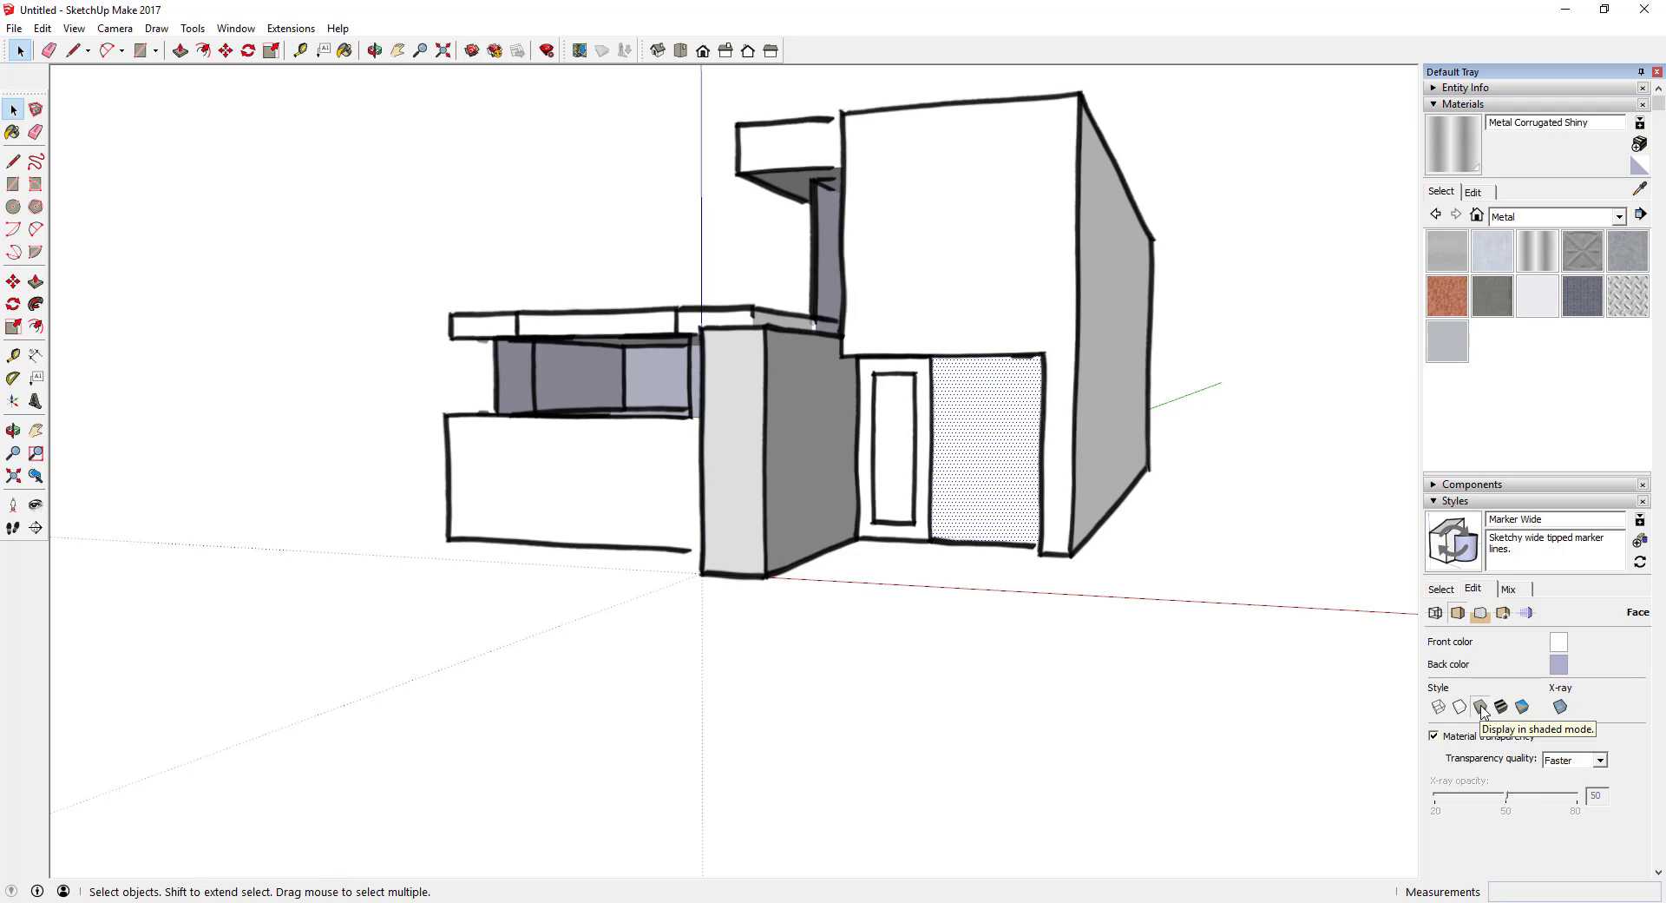
click(1502, 707)
scroll(799, 417, up, 3)
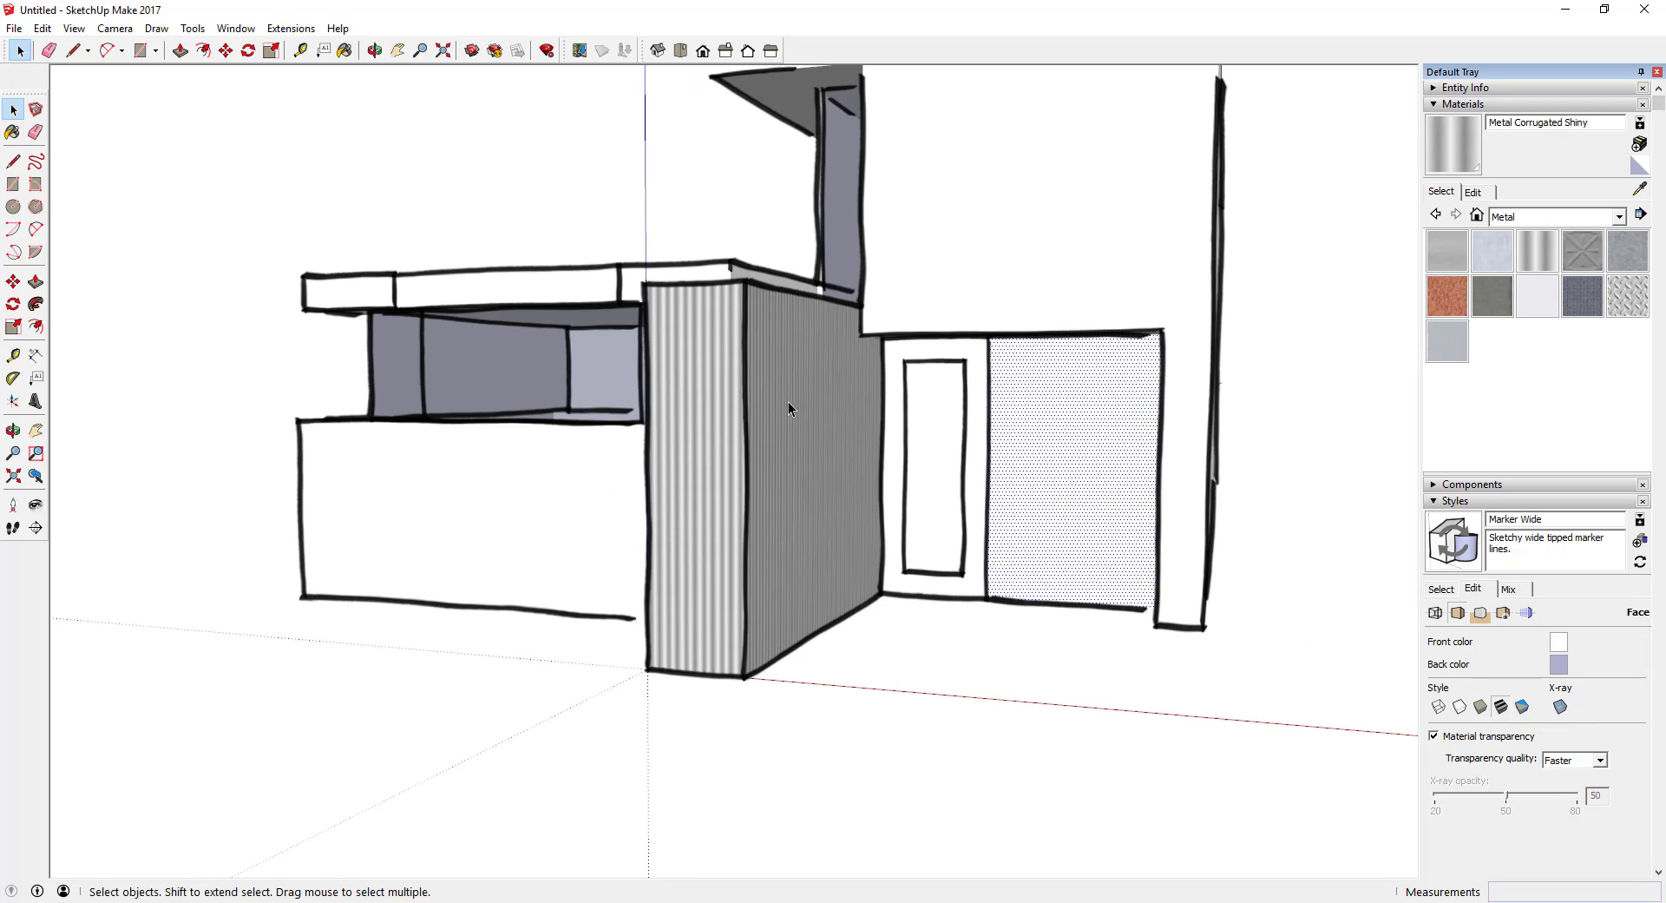
mouse_move(789, 409)
middle_down()
mouse_move(1008, 517)
mouse_move(1092, 415)
mouse_move(1142, 408)
mouse_move(943, 404)
middle_up()
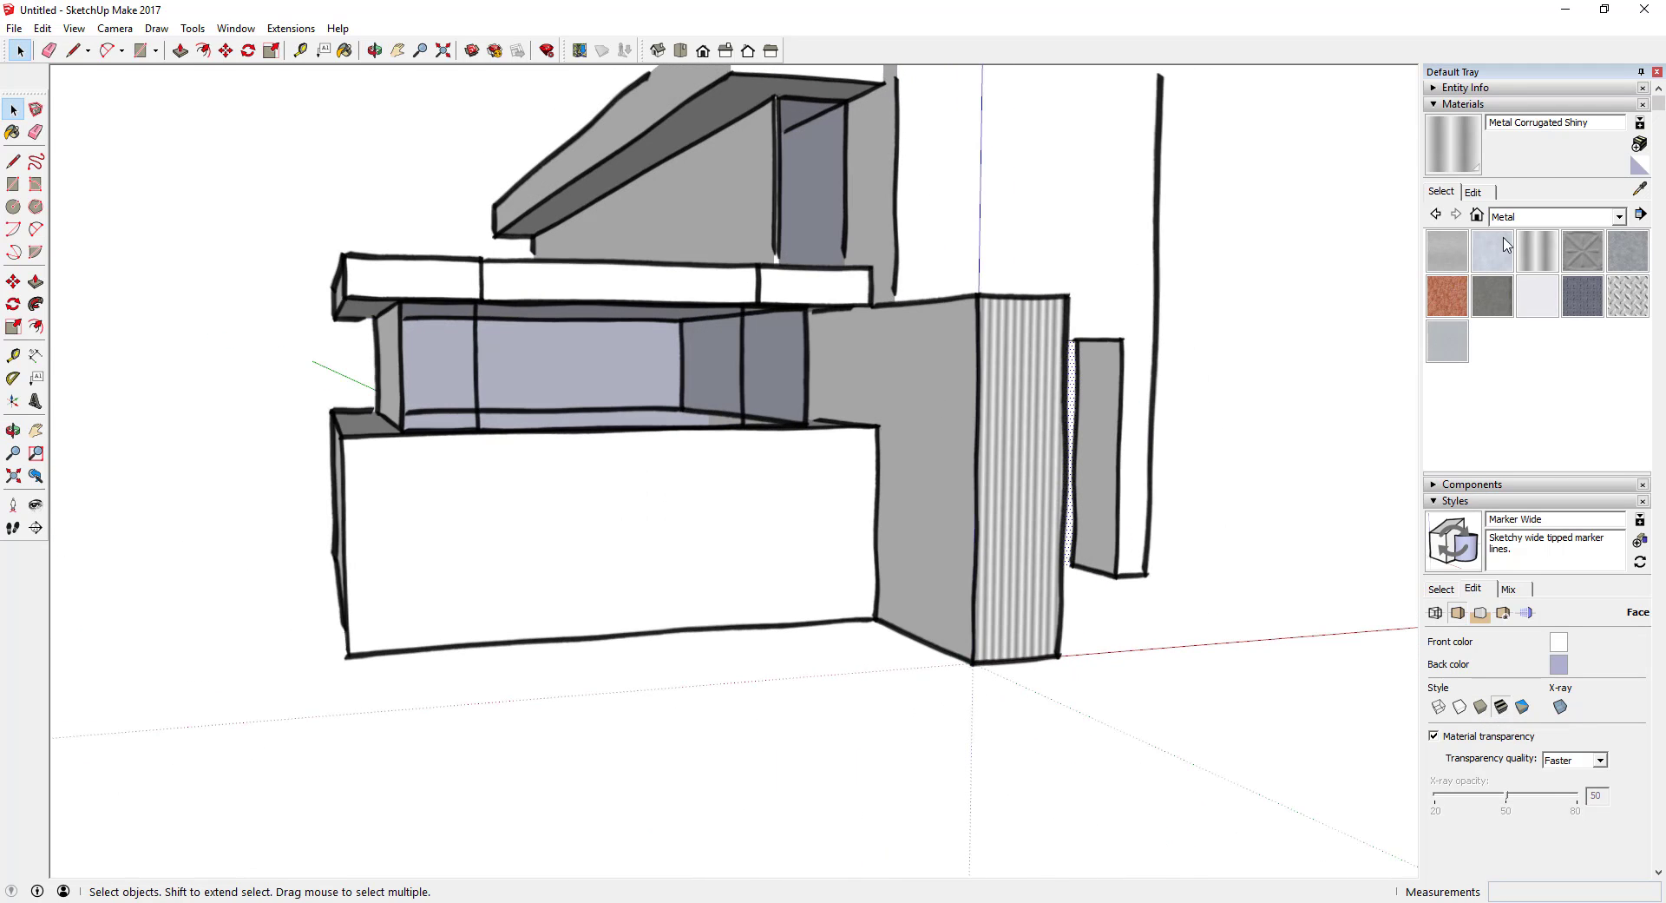
- Paint the narrow box's remaining side, facing the low block, with Metal Corrugated Shiny
key(b)
click(917, 390)
mouse_move(1102, 458)
middle_down()
mouse_move(763, 472)
mouse_move(759, 487)
middle_up()
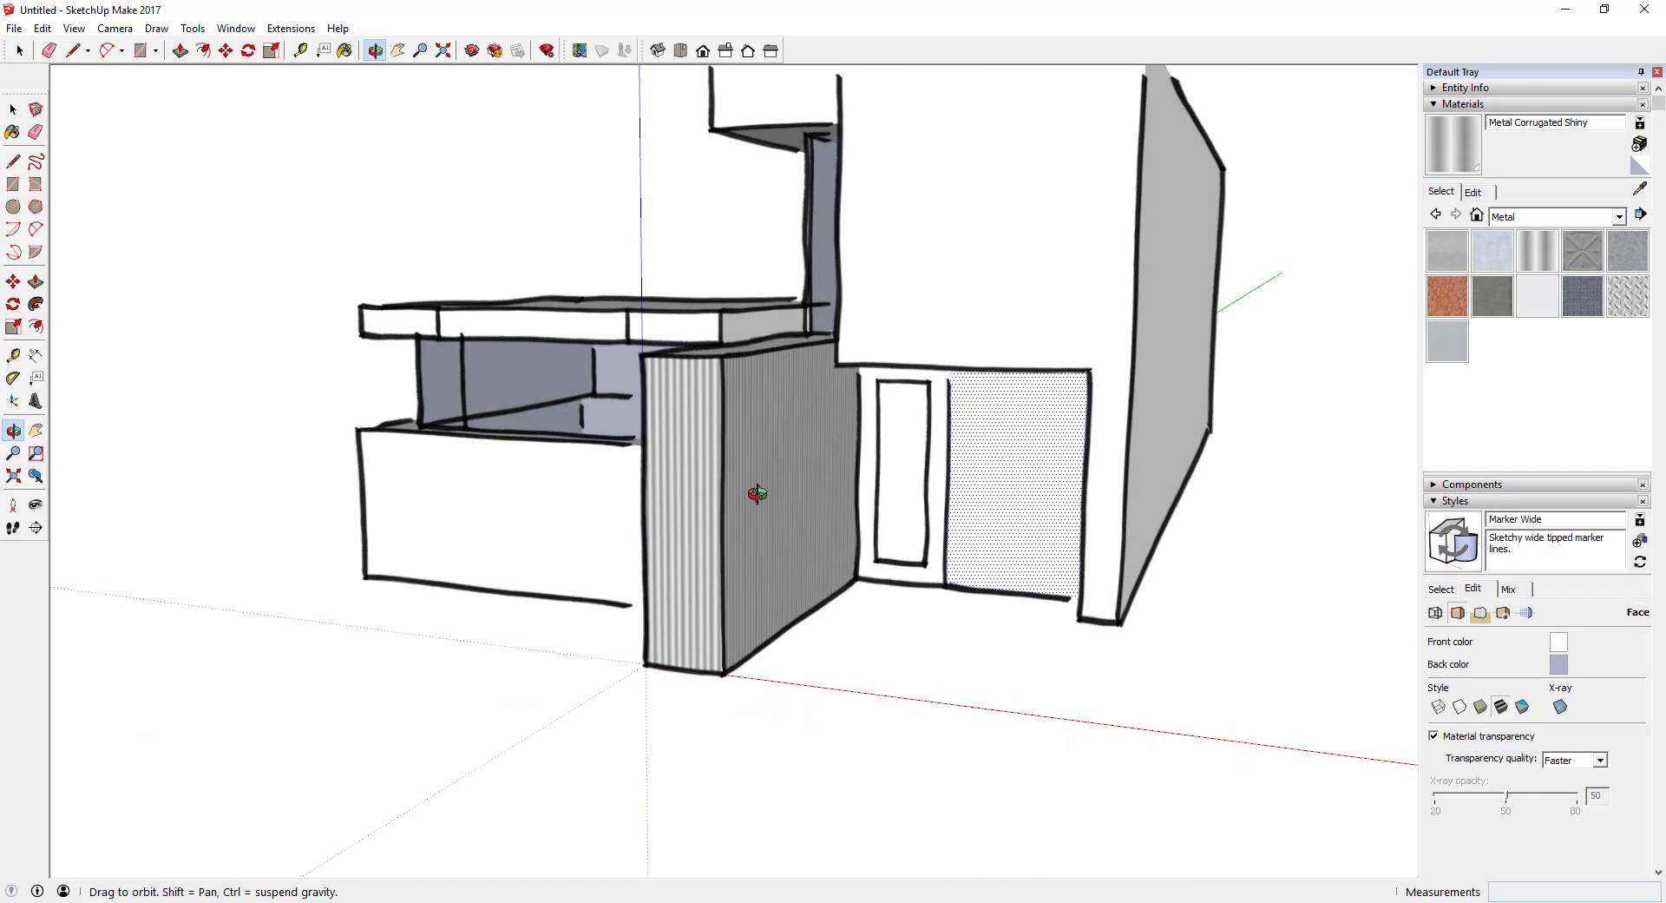
scroll(759, 487, down, 1)
- Using Patterns materials, paint the low block's front with Rectangles Running 2x1 and the narrow box's front and entrance side with Sketchy Lines Wavy Vertical
click(1538, 217)
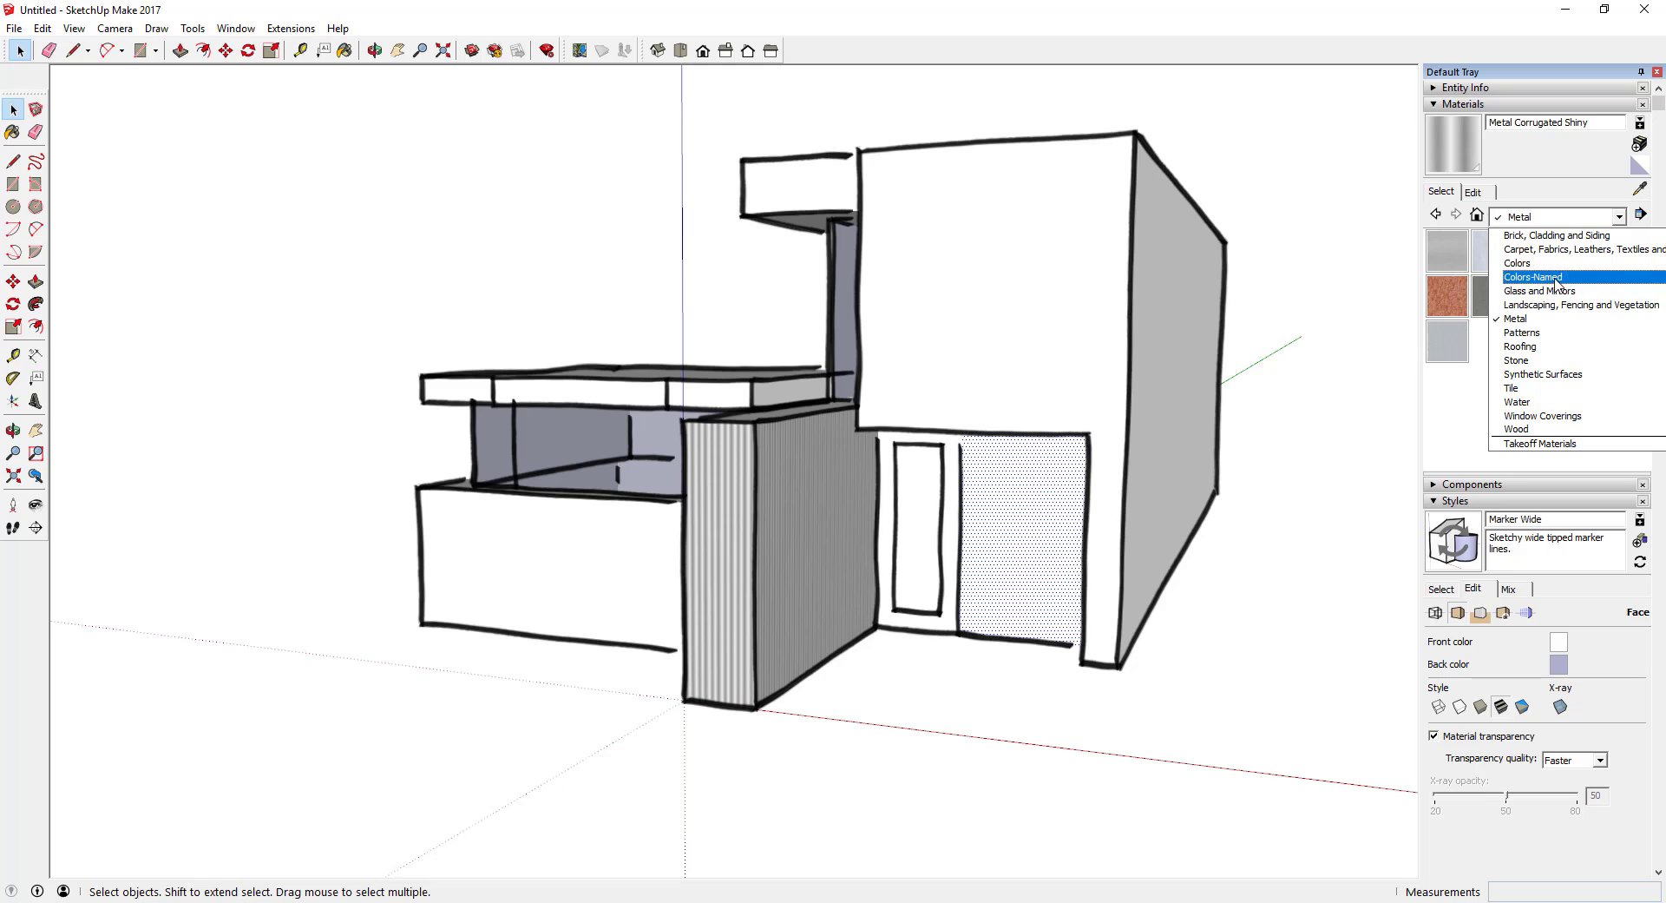
click(1535, 338)
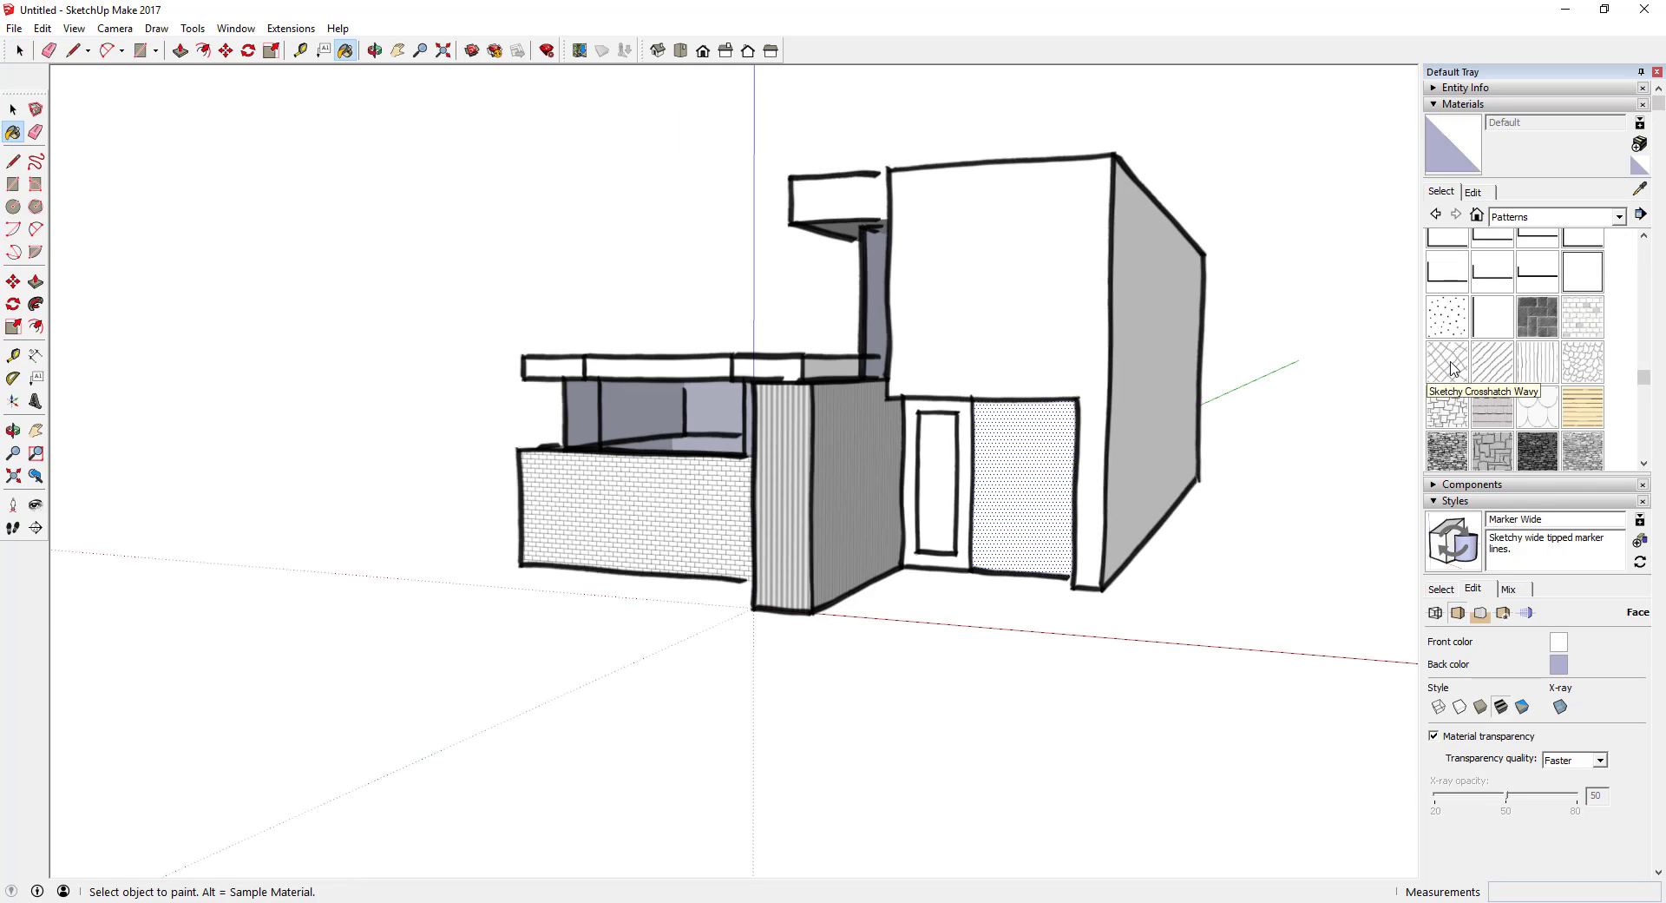
click(1537, 362)
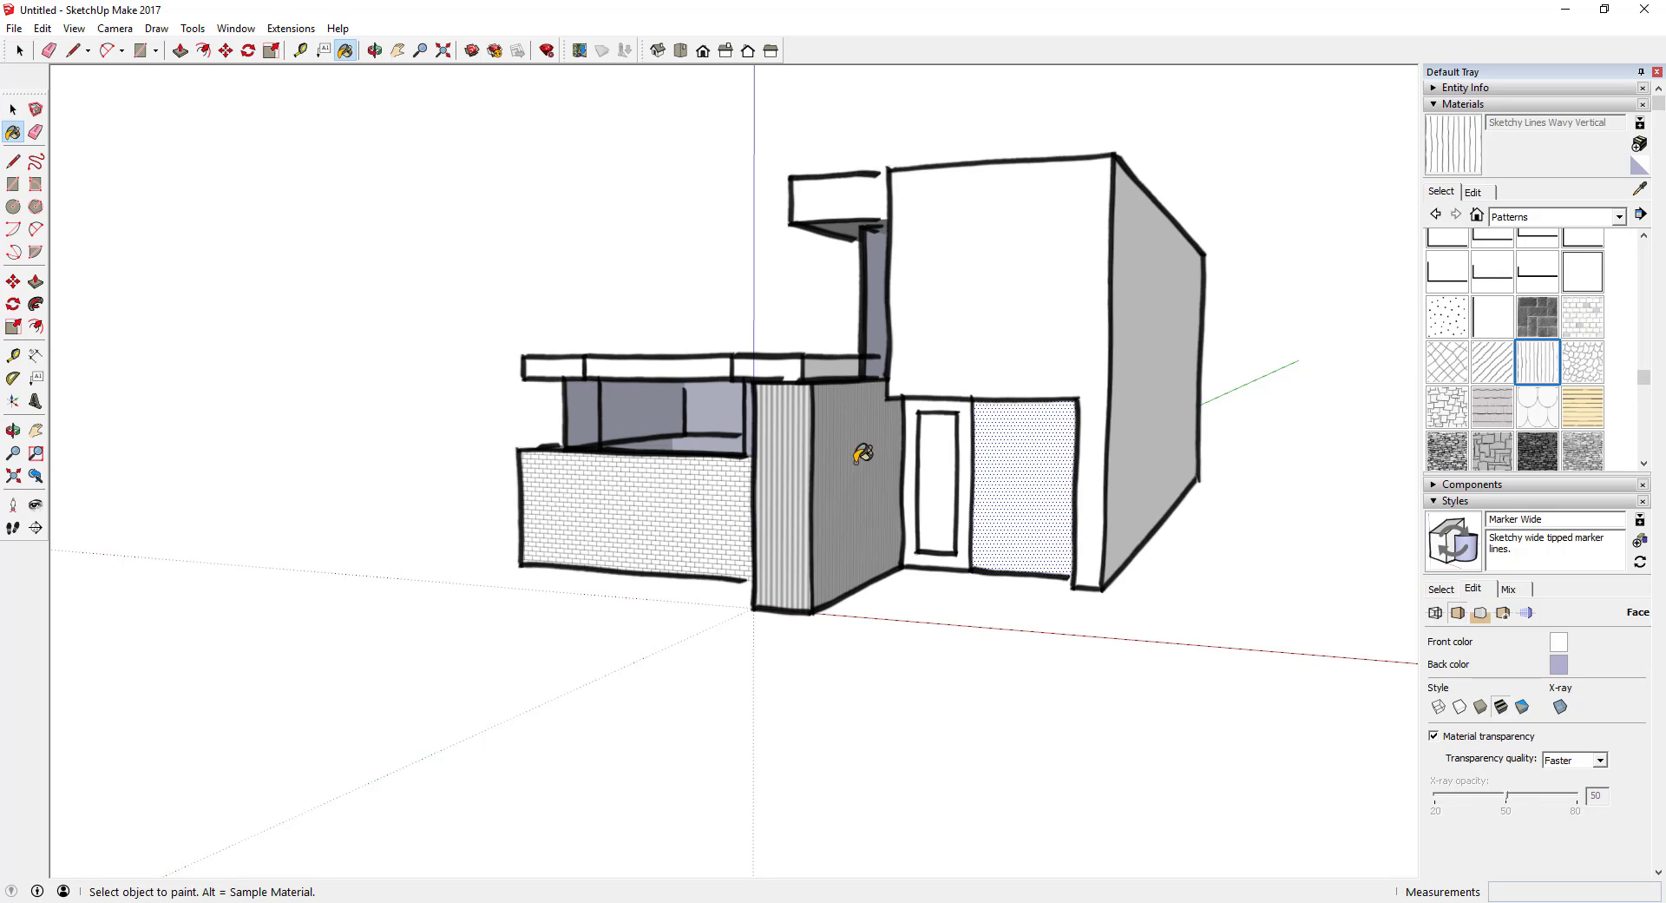
click(779, 441)
click(842, 441)
scroll(855, 458, up, 5)
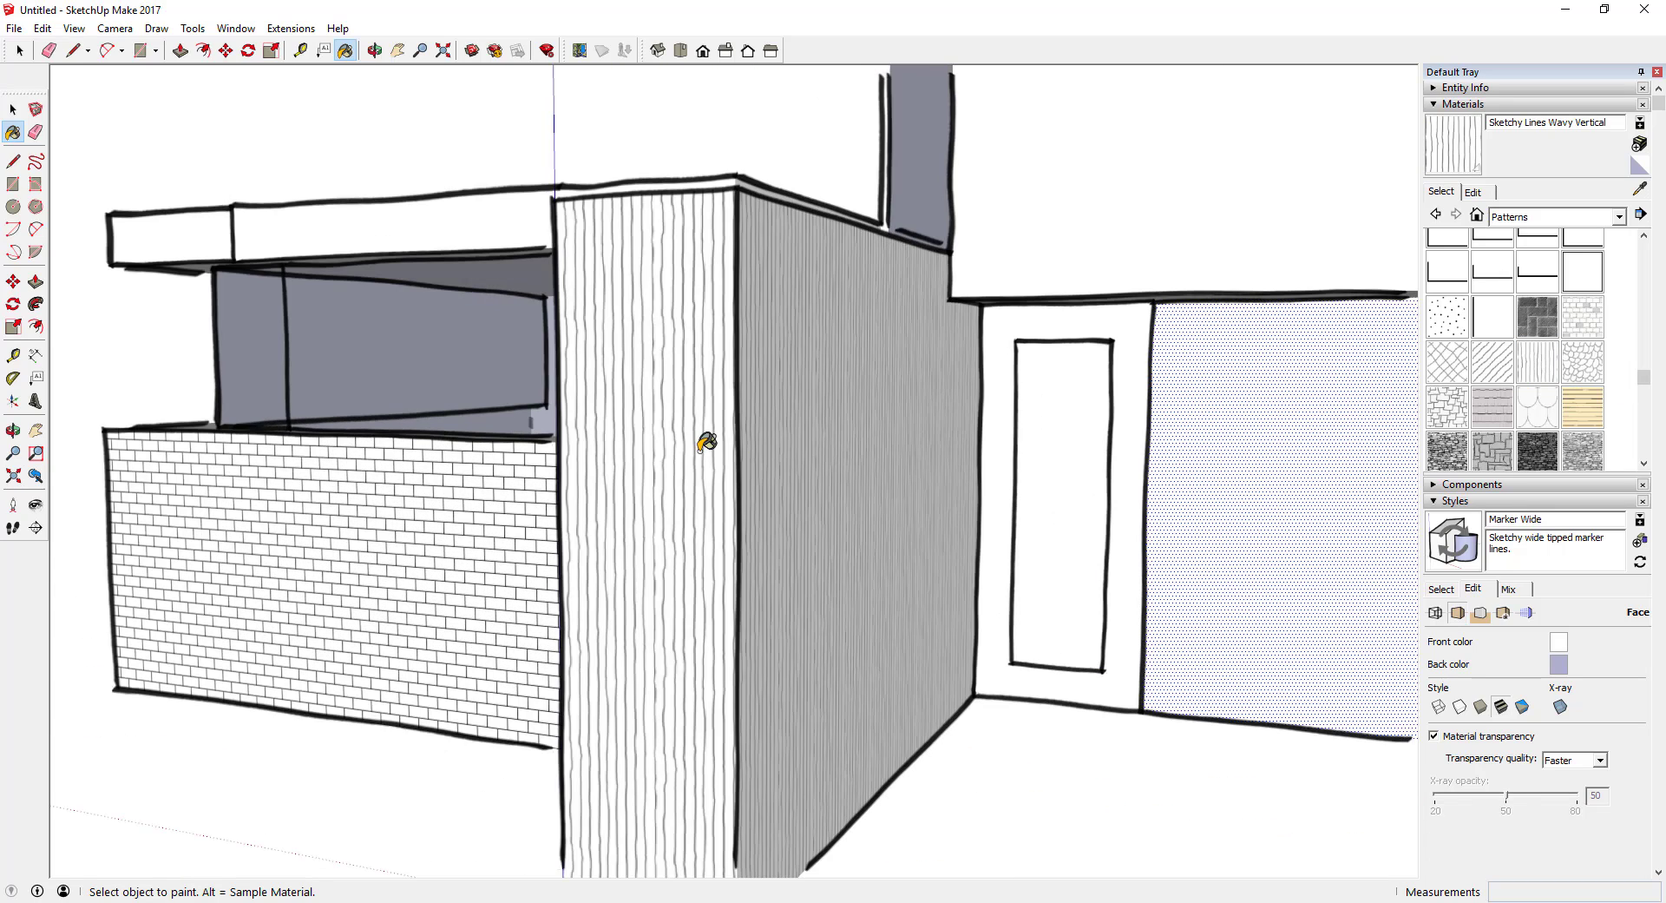
mouse_move(707, 442)
middle_down()
mouse_move(1123, 449)
mouse_move(874, 484)
mouse_move(673, 439)
mouse_move(729, 440)
mouse_move(647, 399)
middle_up()
click(1056, 449)
scroll(729, 420, down, 3)
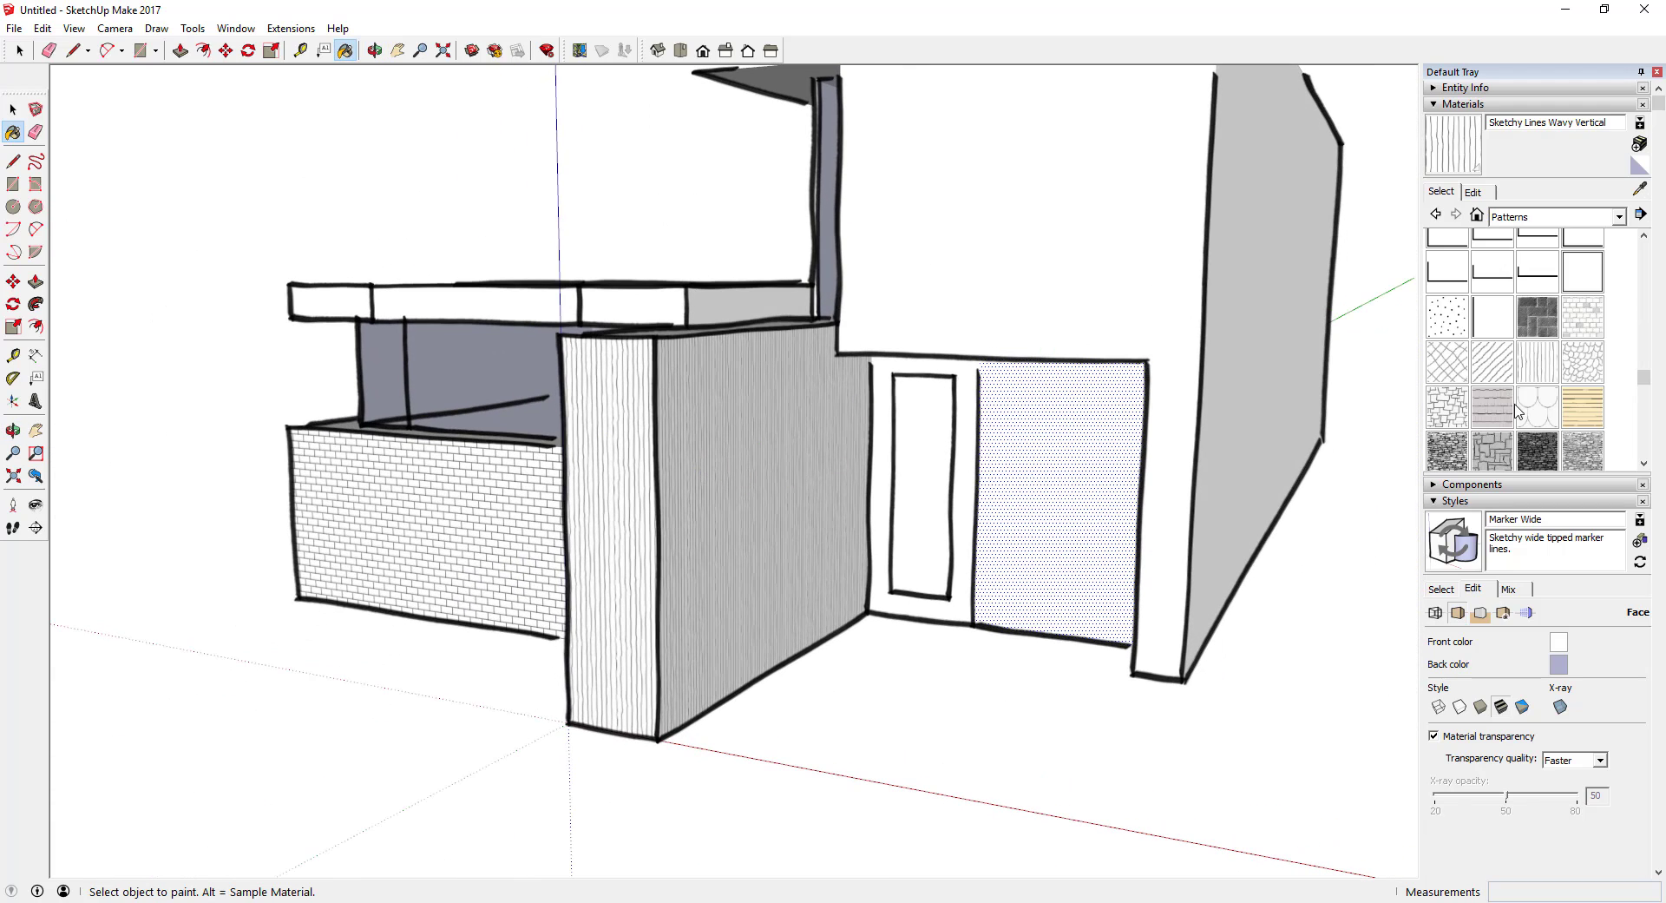
- Paint the tall block's front and outer side with Sketchy Stone Light, and replace that material with Sketchy Stone Ashlar
click(1578, 460)
click(1142, 272)
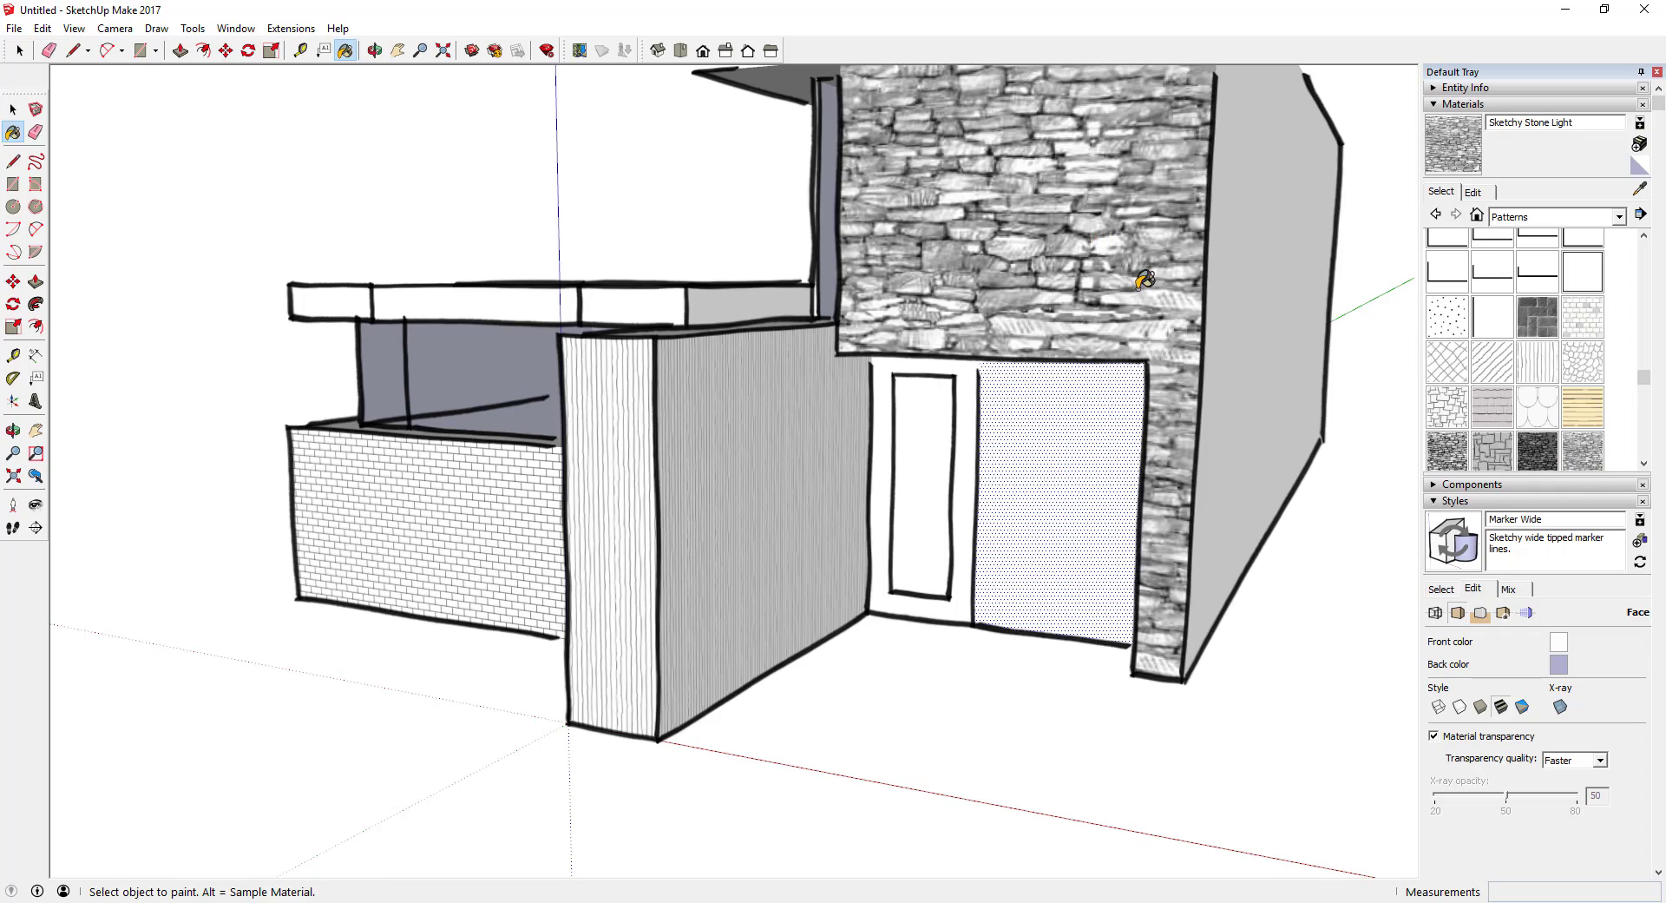
mouse_move(1142, 271)
middle_down()
mouse_move(1201, 335)
mouse_move(1254, 231)
mouse_move(1083, 283)
mouse_move(1030, 272)
middle_up()
click(1254, 231)
middle_drag(1233, 371, 1033, 263)
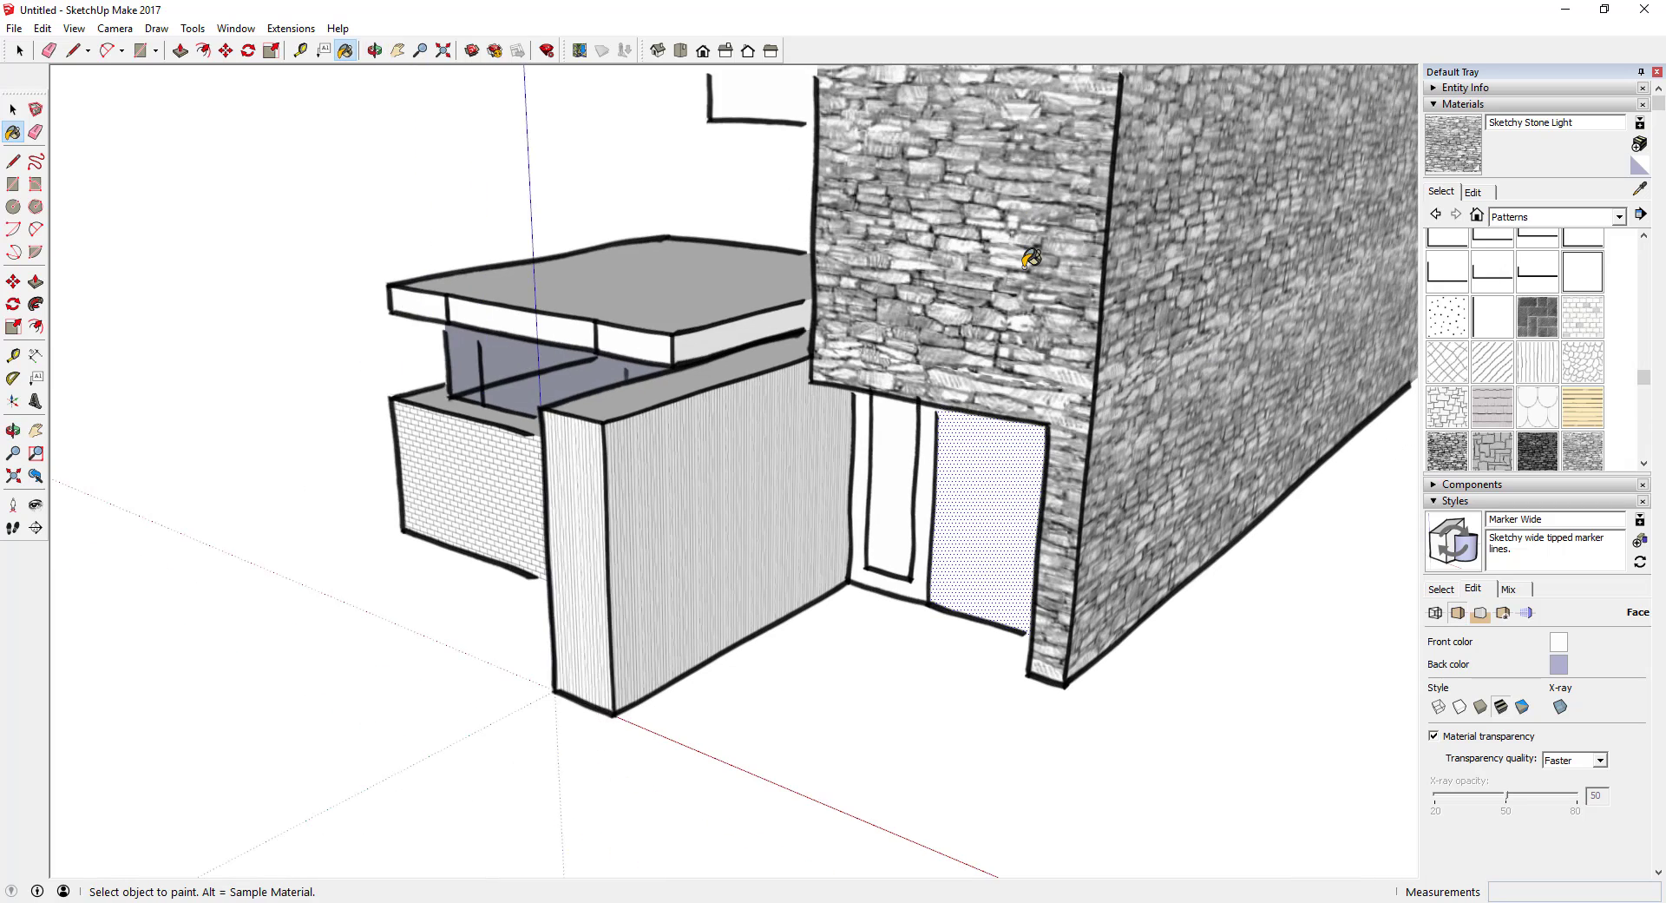
scroll(1033, 263, down, 2)
click(1494, 451)
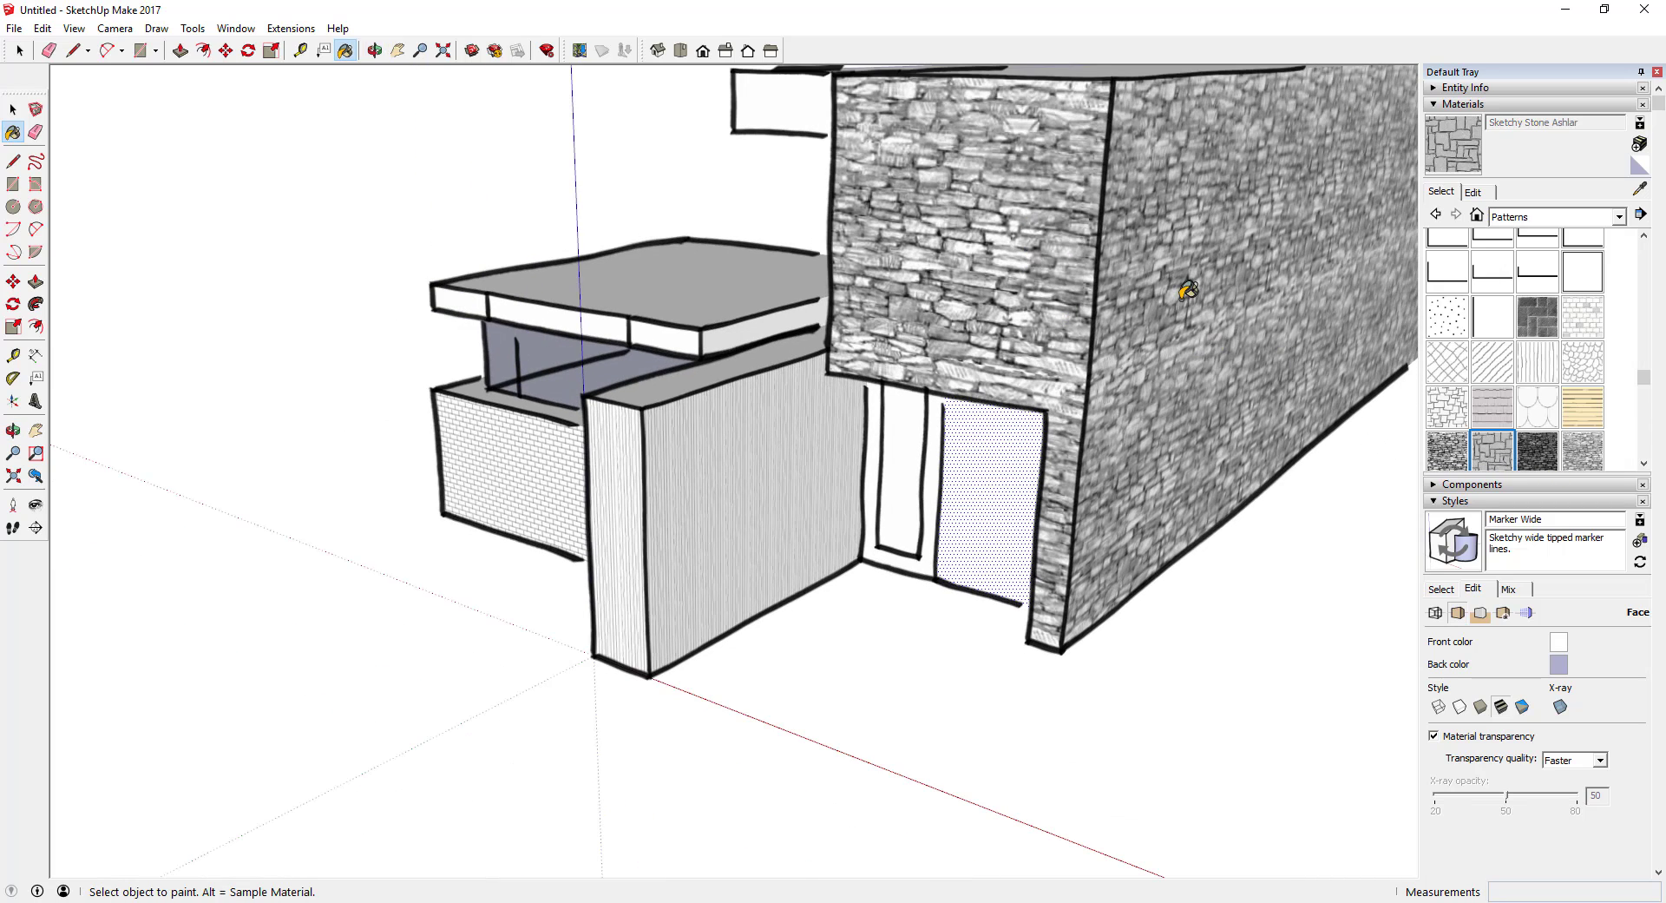
shift+click(1226, 323)
- Replace the stone material on all the tall block's matching faces with Sketchy Stone Dark
click(1542, 455)
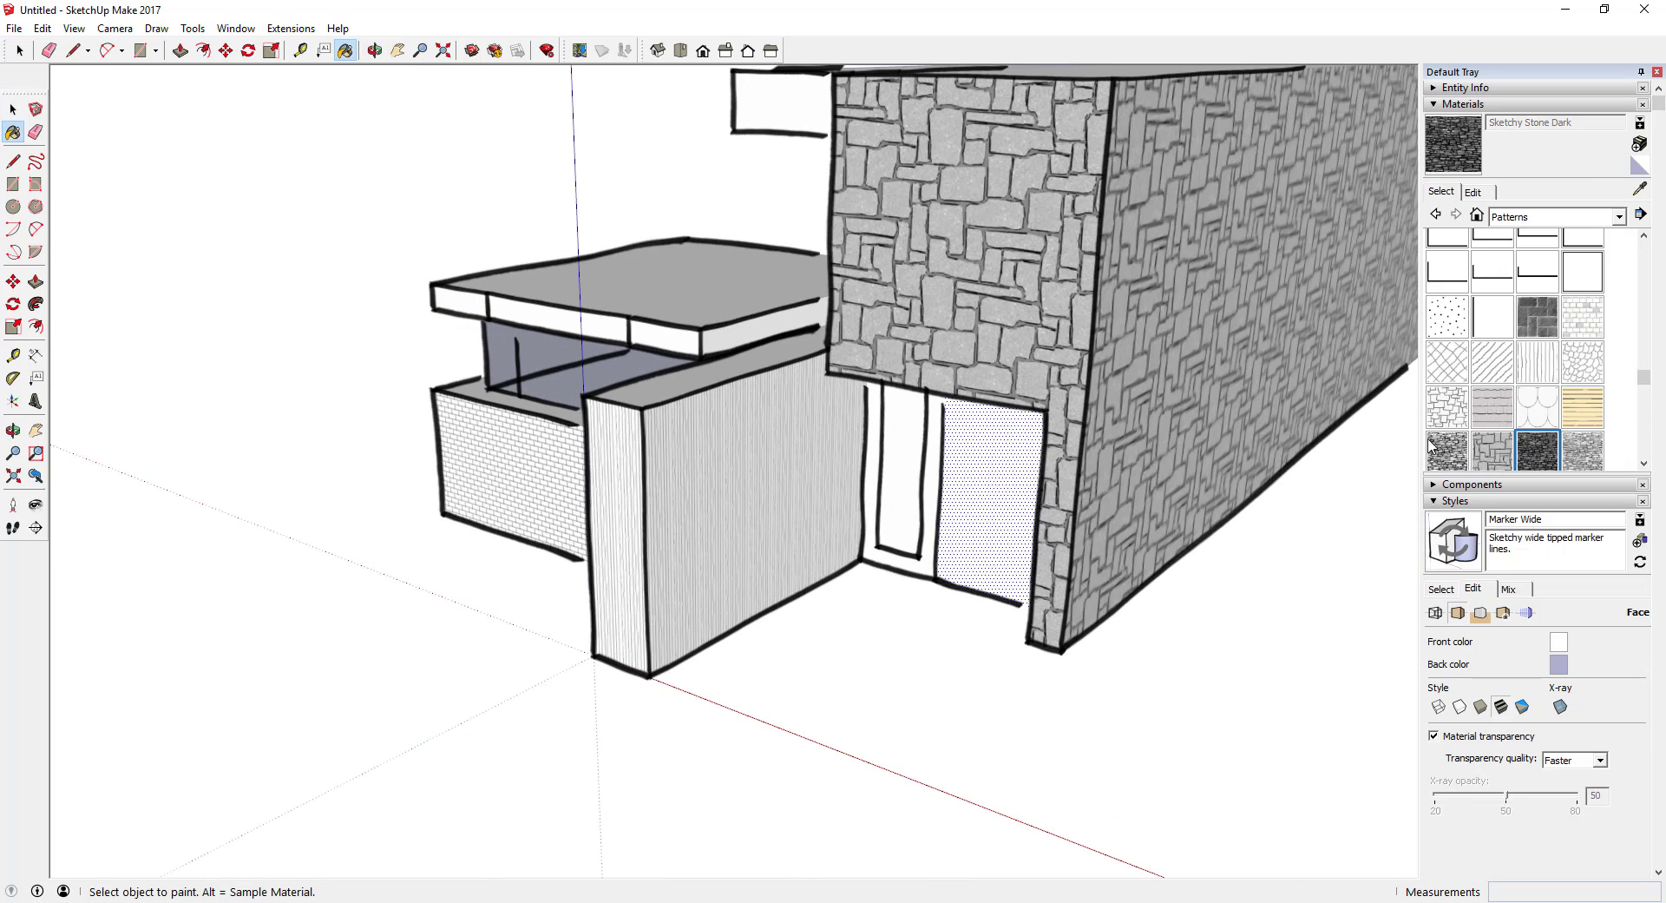
shift+click(1083, 237)
middle_drag(1153, 316, 1205, 278)
scroll(1105, 316, down, 3)
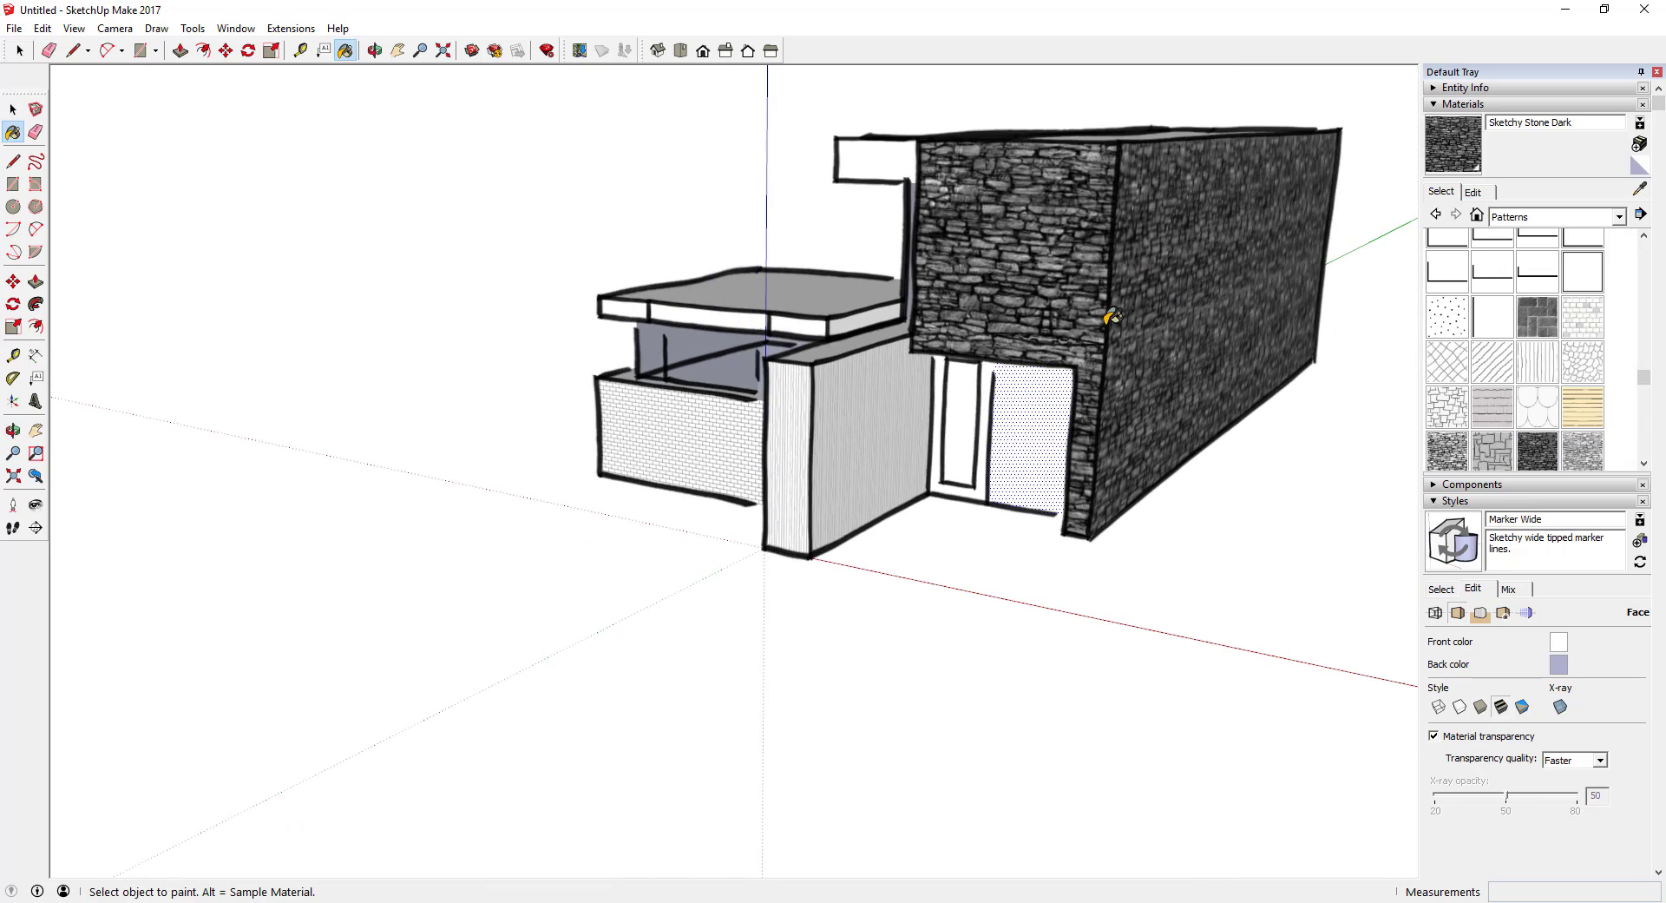
scroll(1033, 221, up, 3)
scroll(1033, 221, down, 2)
middle_drag(1033, 221, 1087, 322)
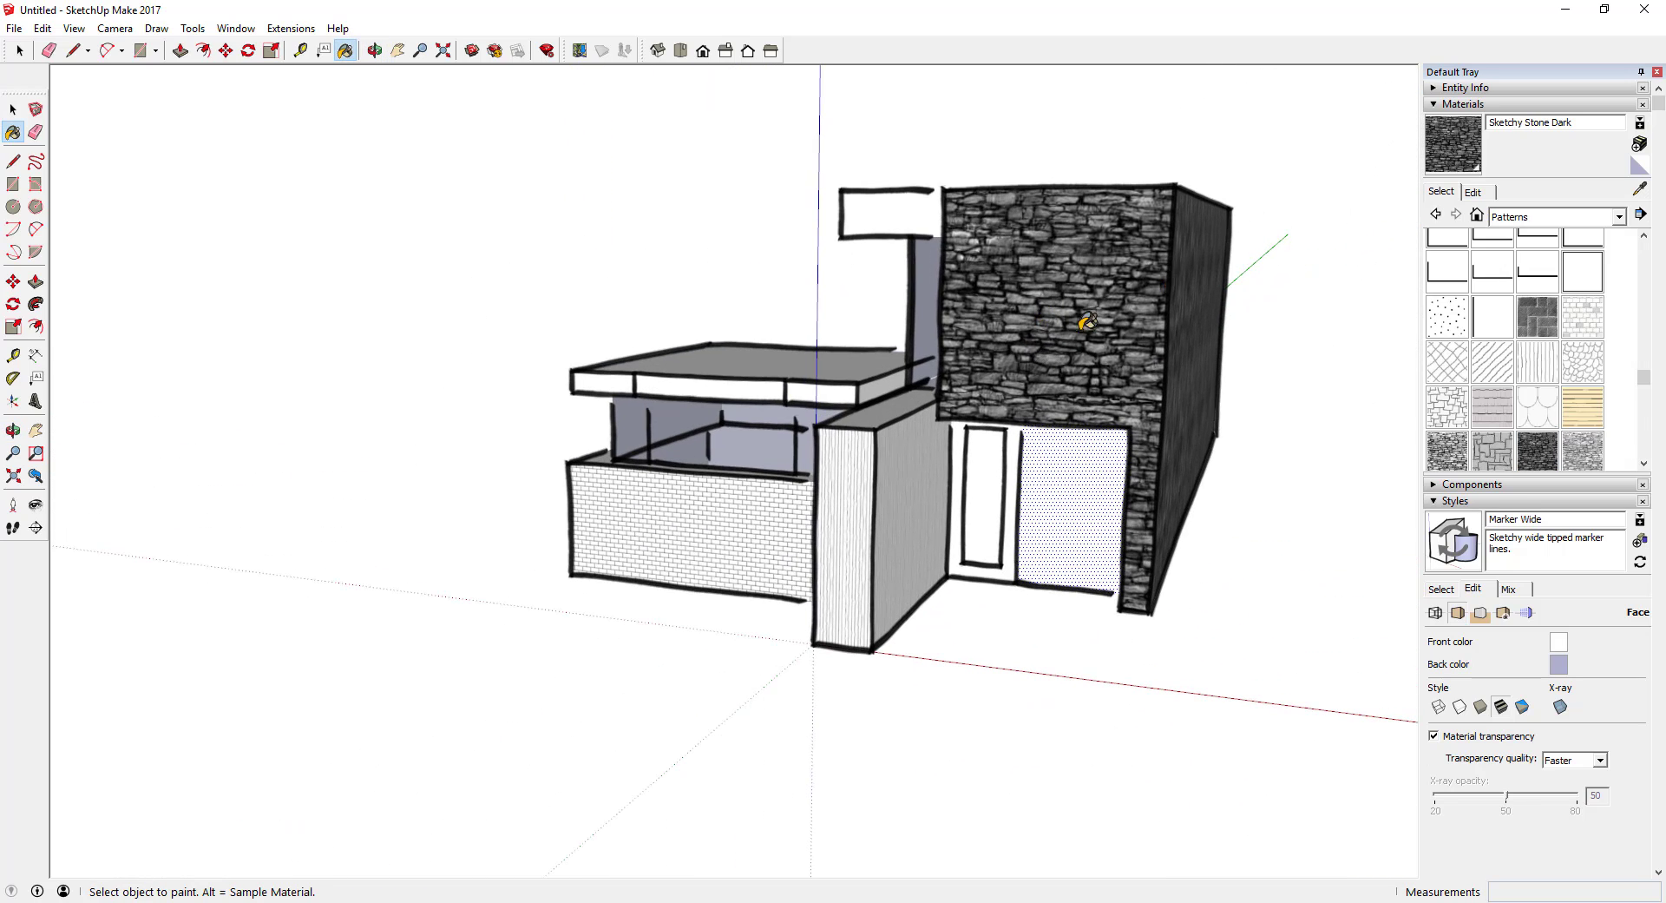
- Try Stone Random Rubble on the tall block's front and outer side faces
scroll(1527, 409, down, 3)
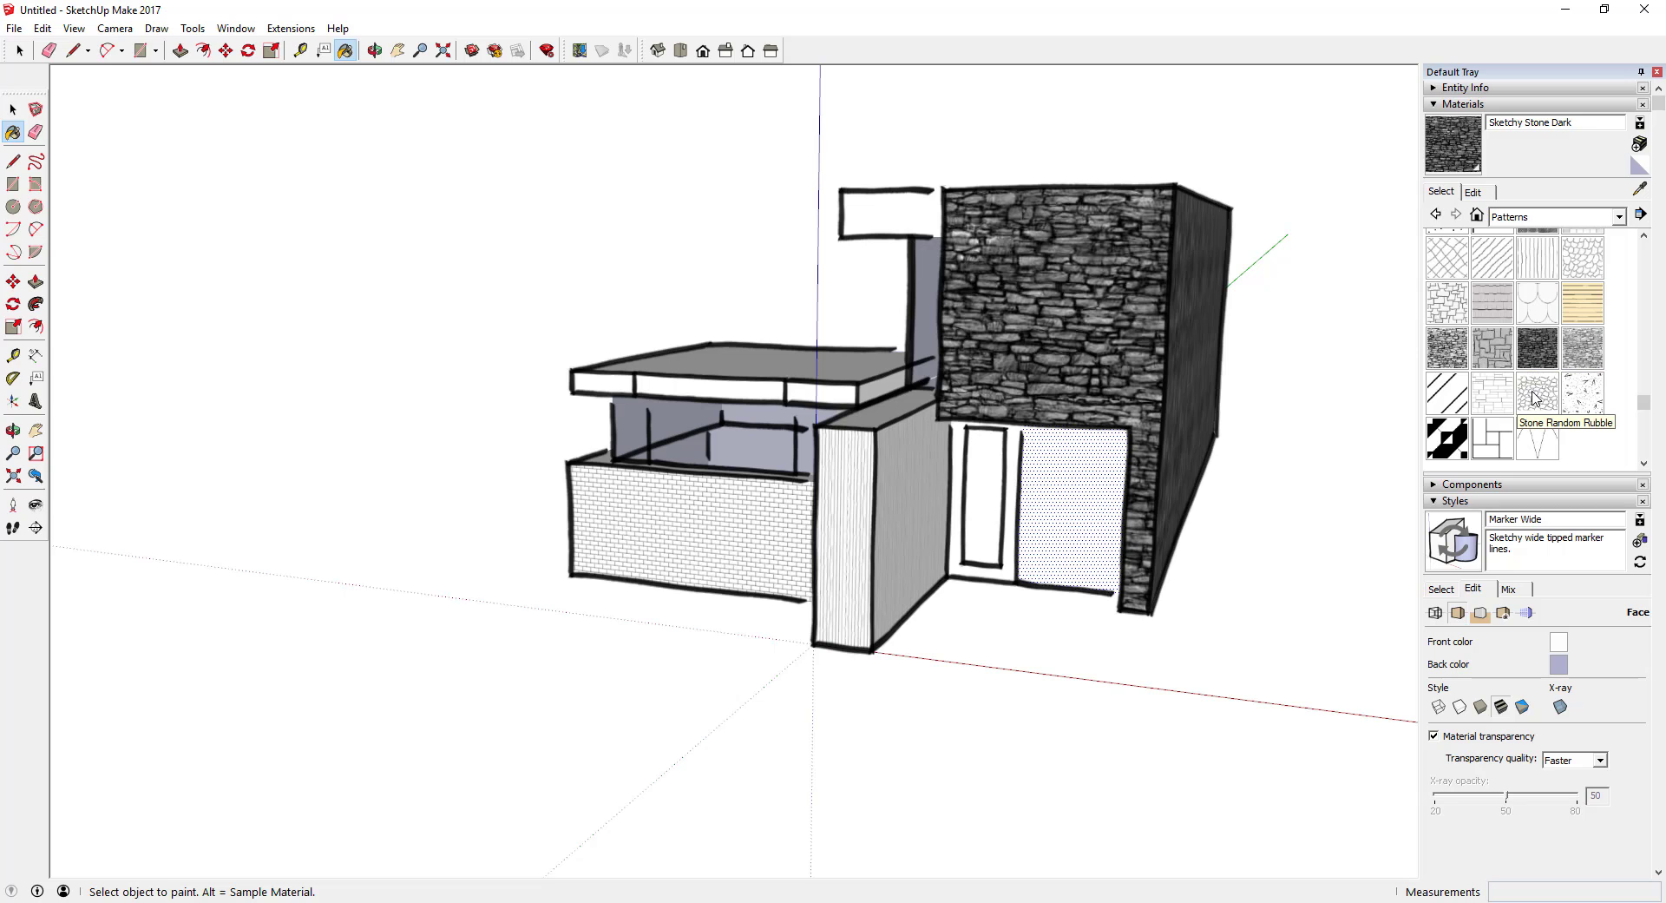
click(1533, 397)
click(1021, 341)
click(1187, 323)
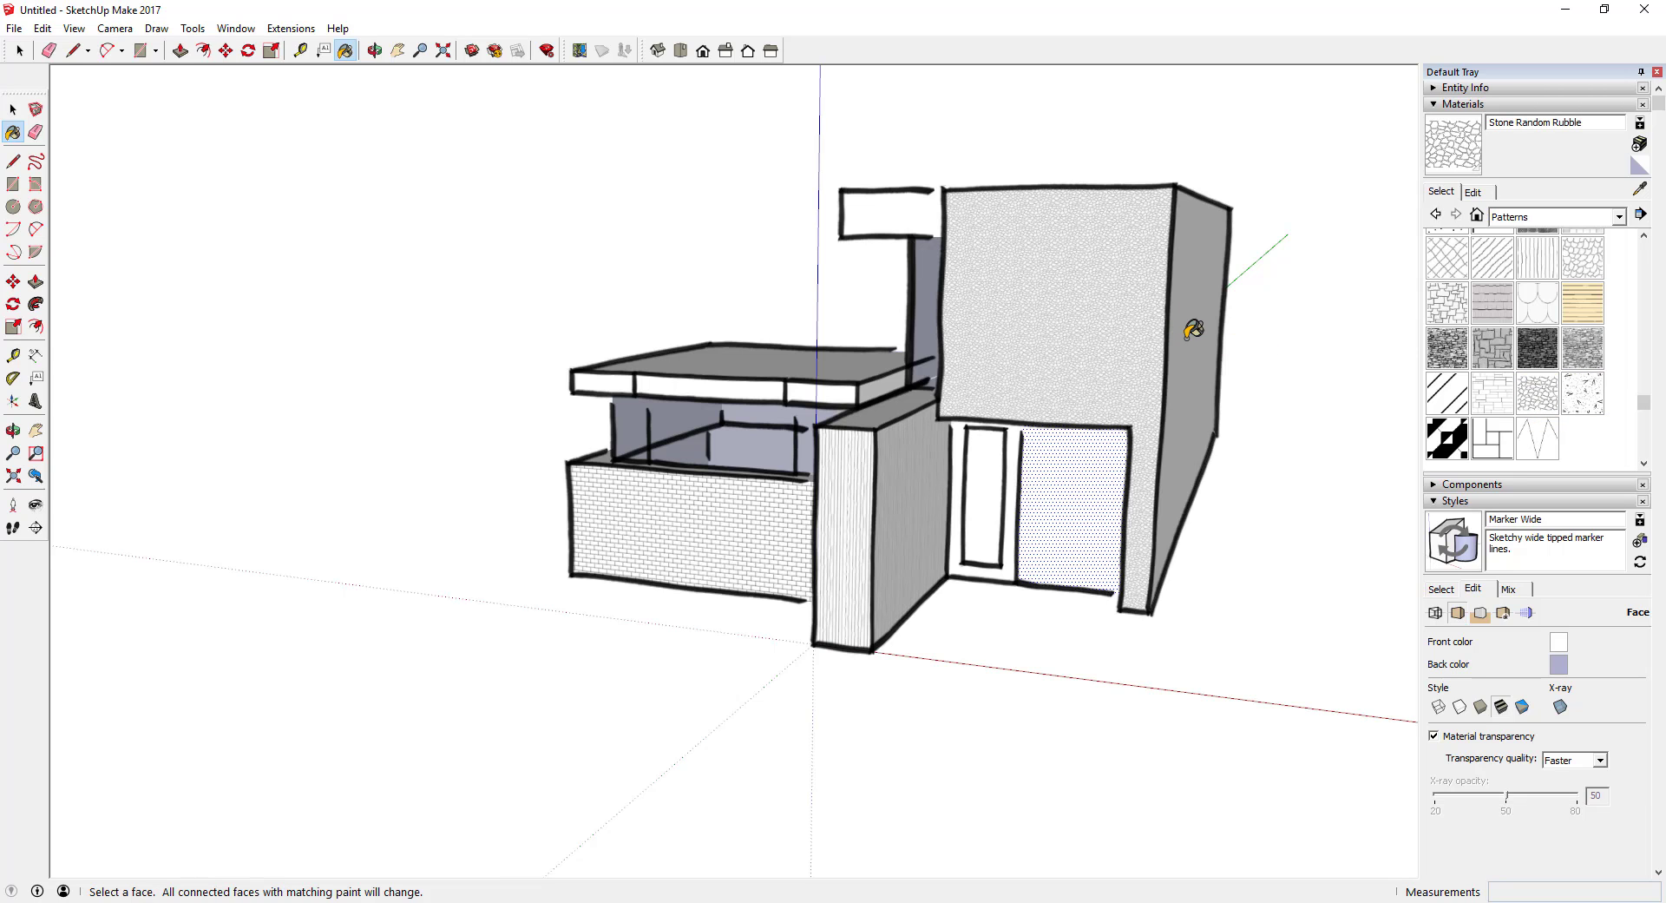
- Sample the Rectangles Running 2x1 material from the low block's front face
scroll(1536, 347, up, 5)
click(1639, 189)
scroll(667, 441, up, 5)
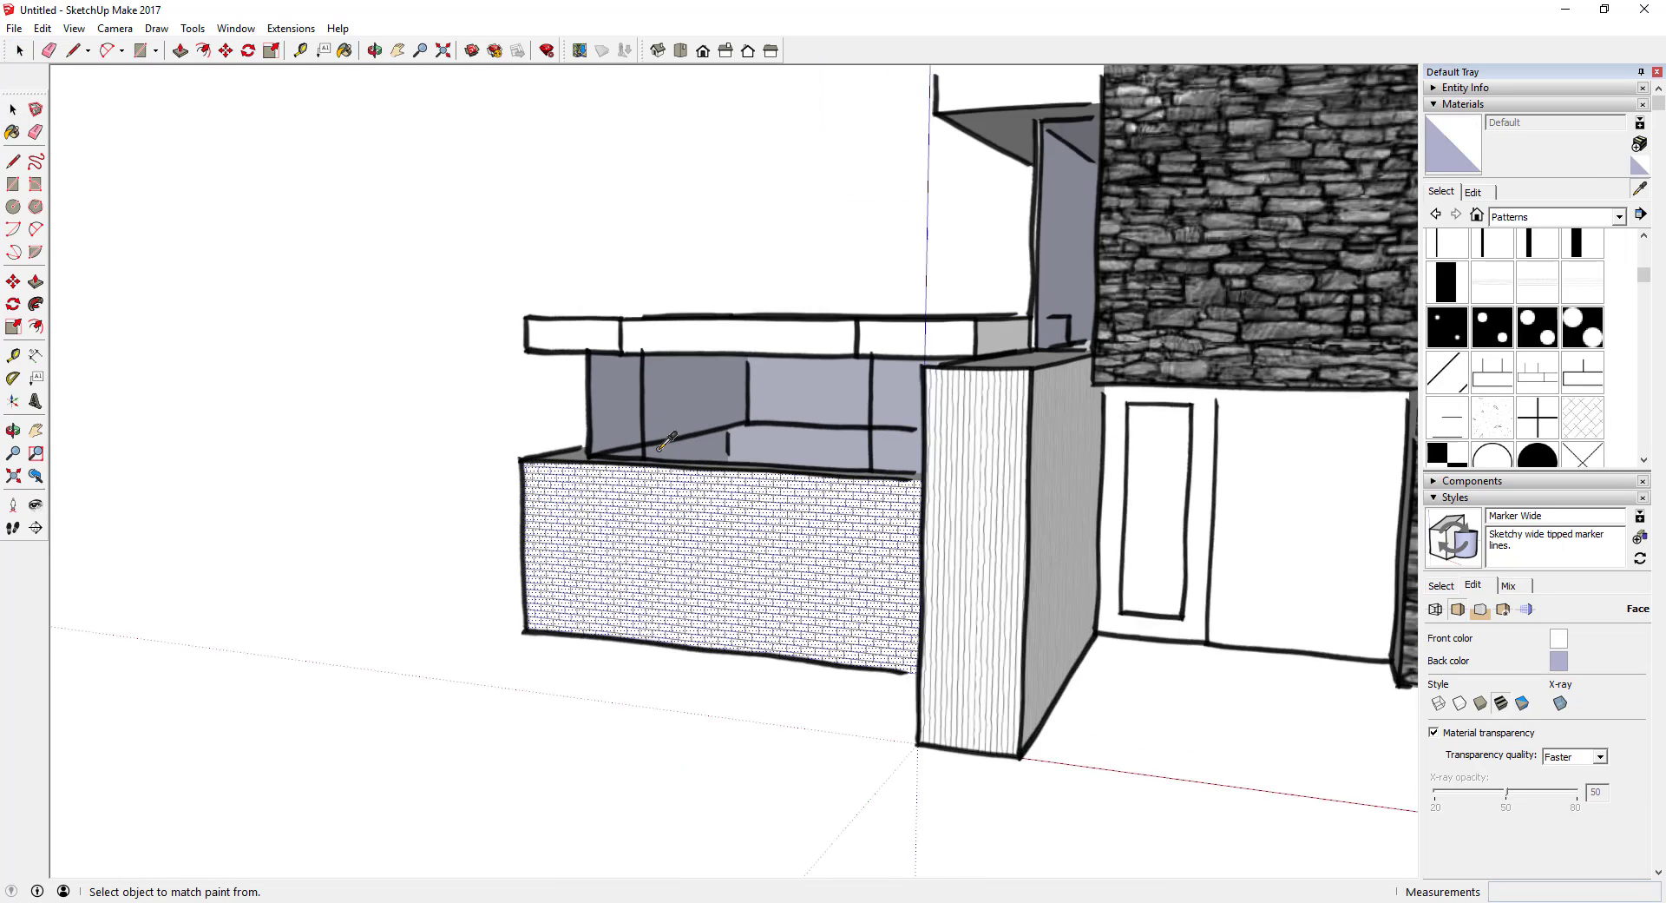
click(744, 538)
middle_drag(946, 544, 910, 501)
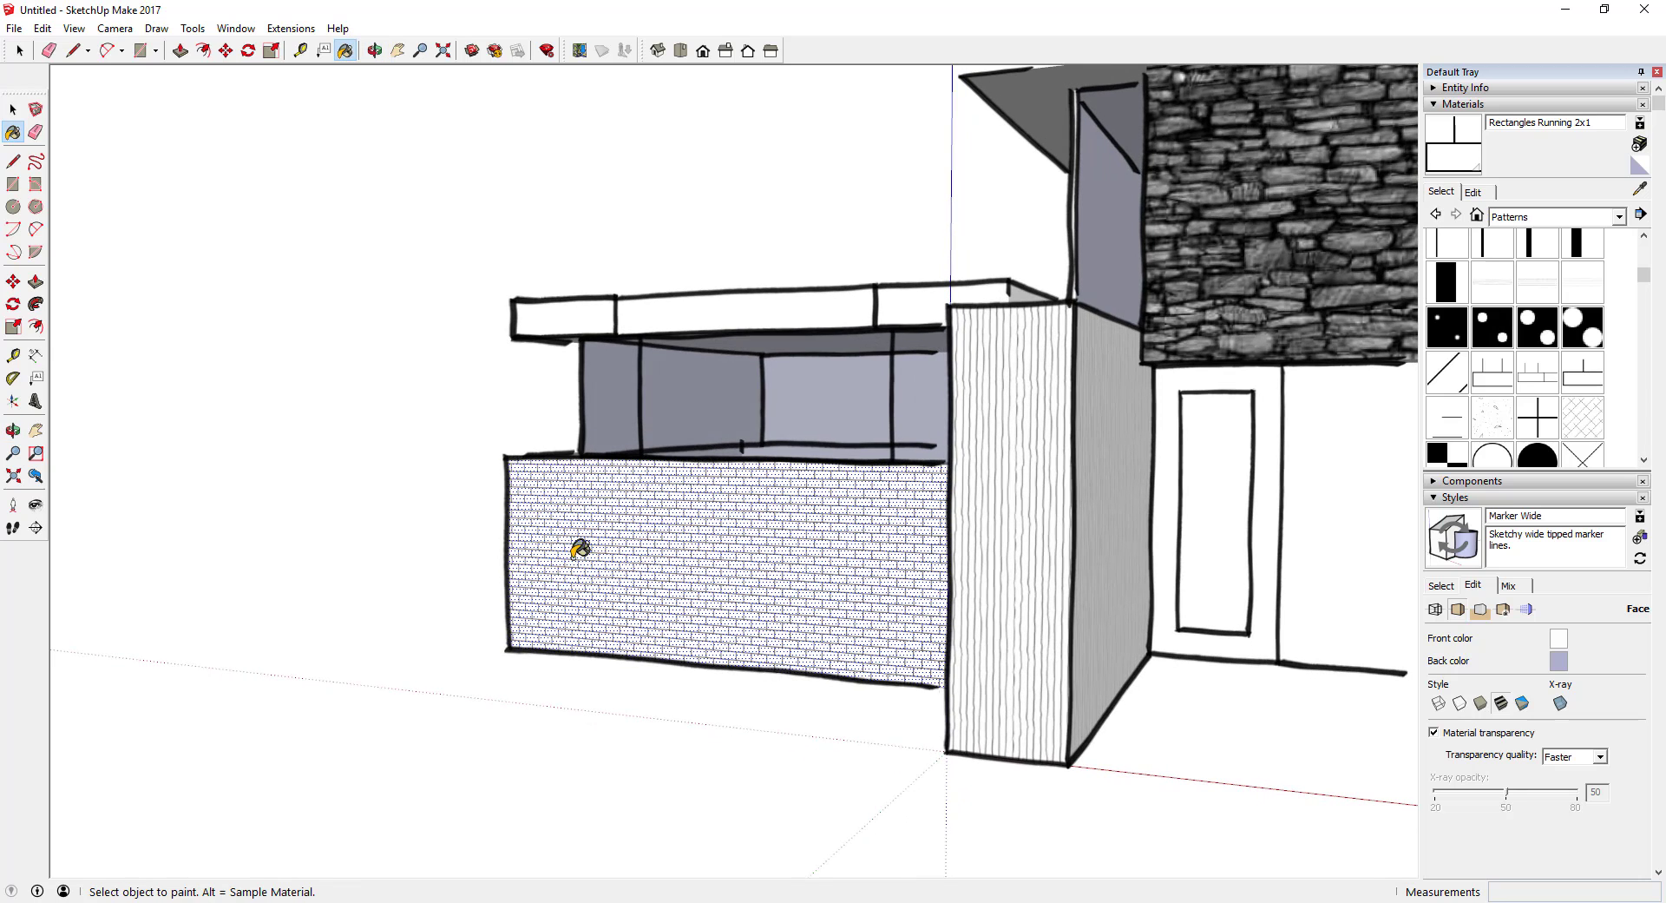
- Sample the low block's Rectangles Running 2x1 material, try a 12-inch texture width, and set it to 6 inches
key(space)
click(458, 579)
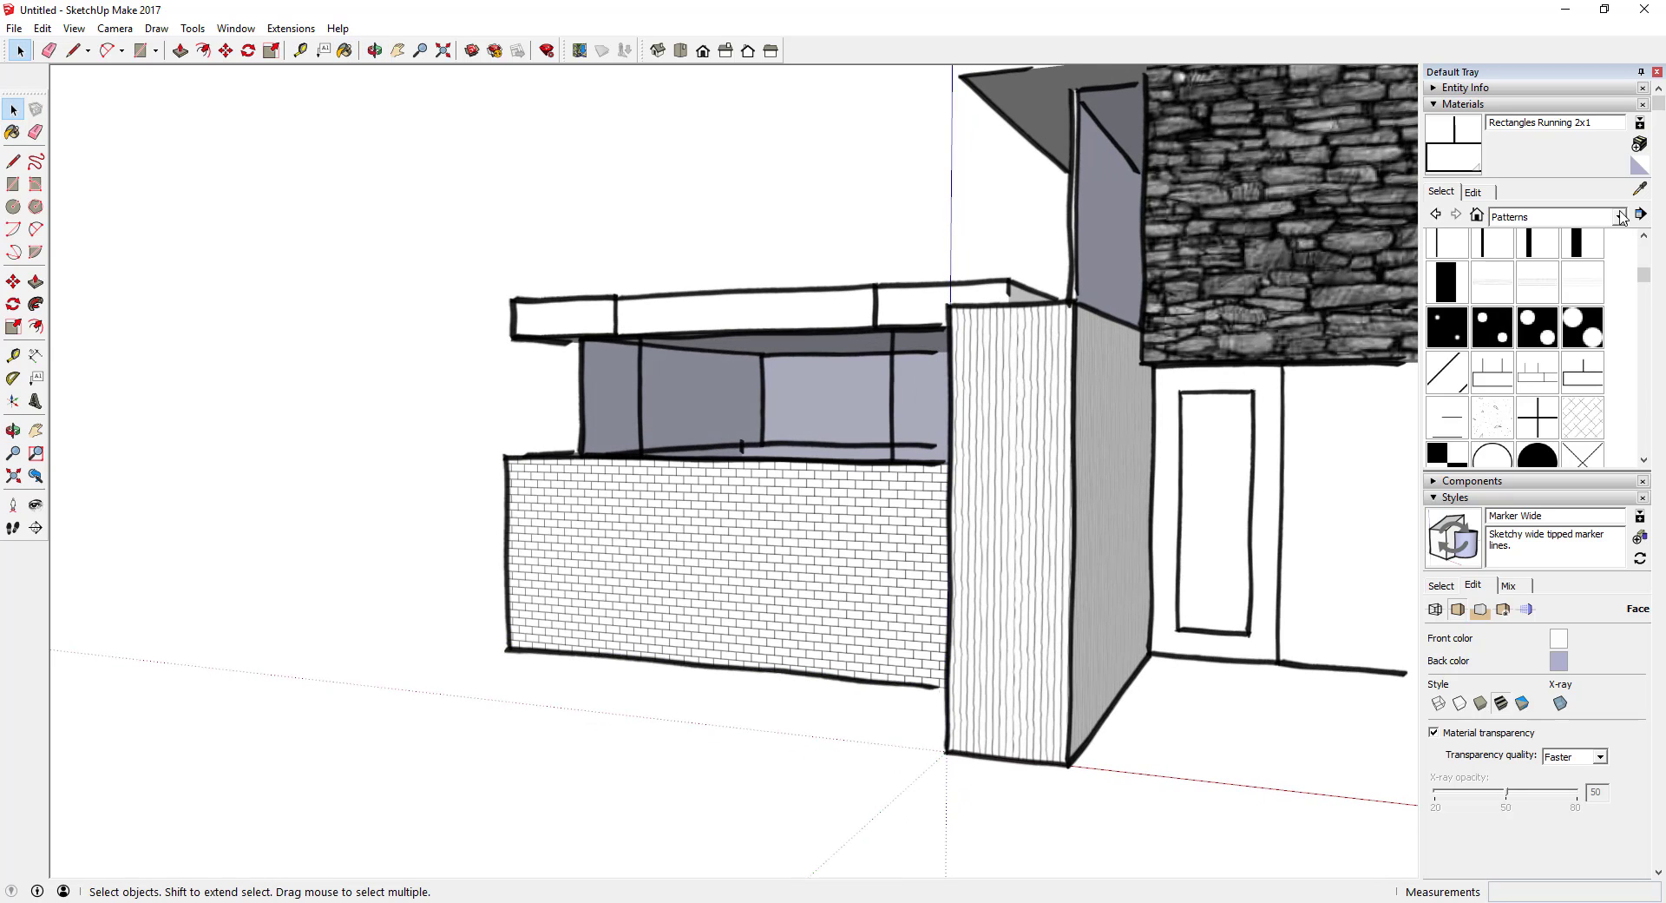
click(1639, 188)
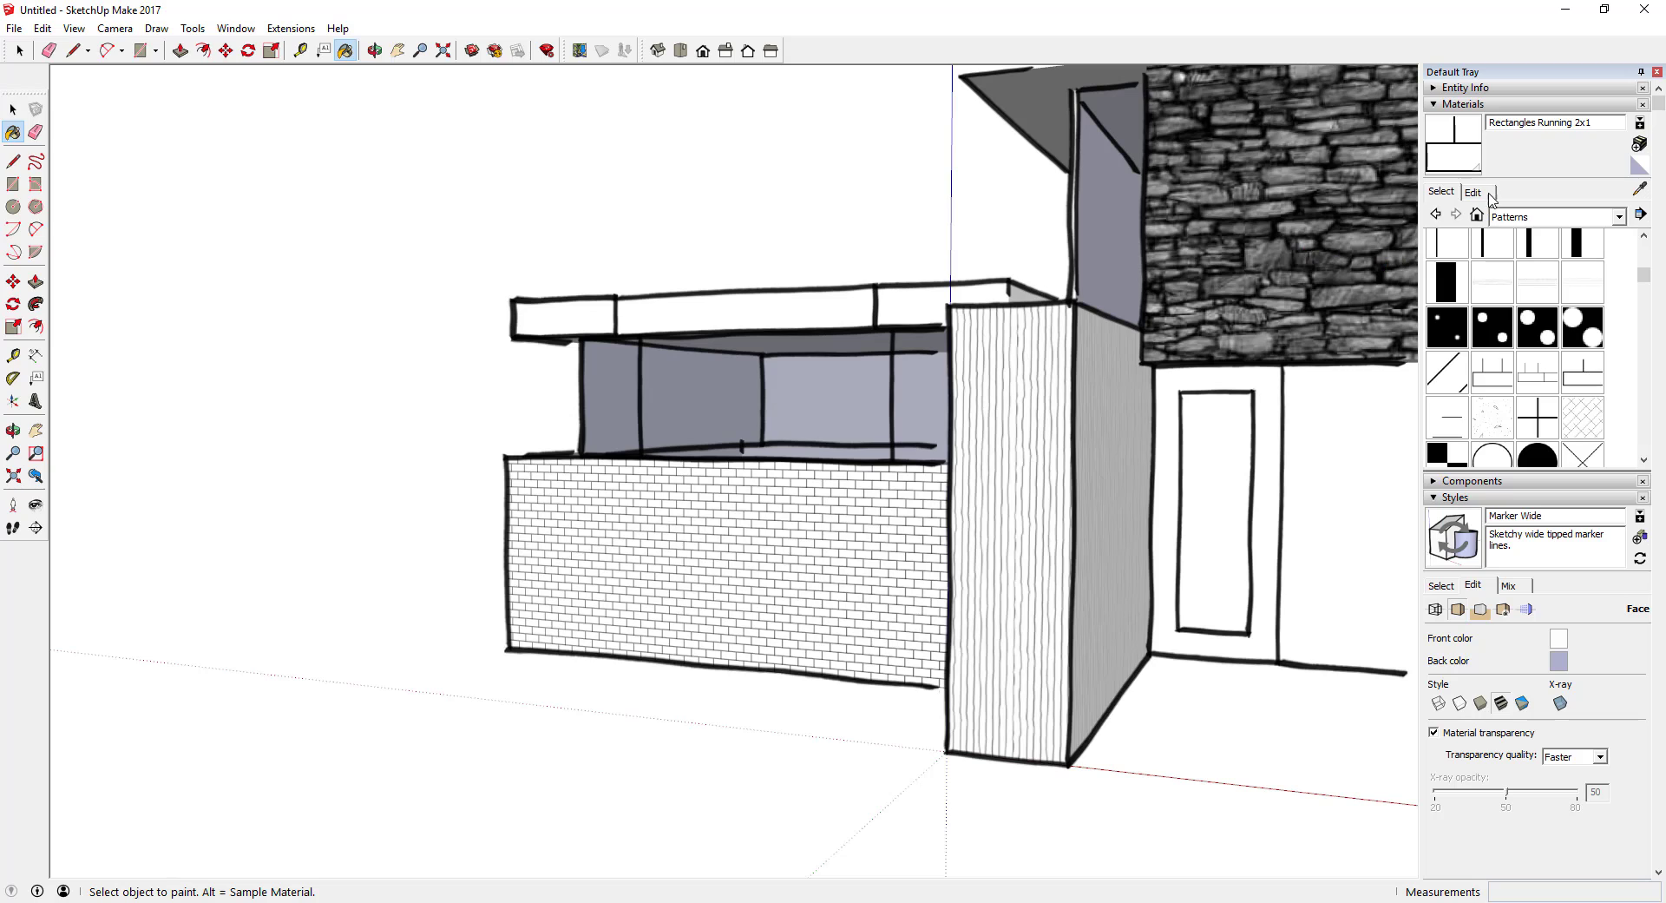
click(1485, 192)
click(1487, 382)
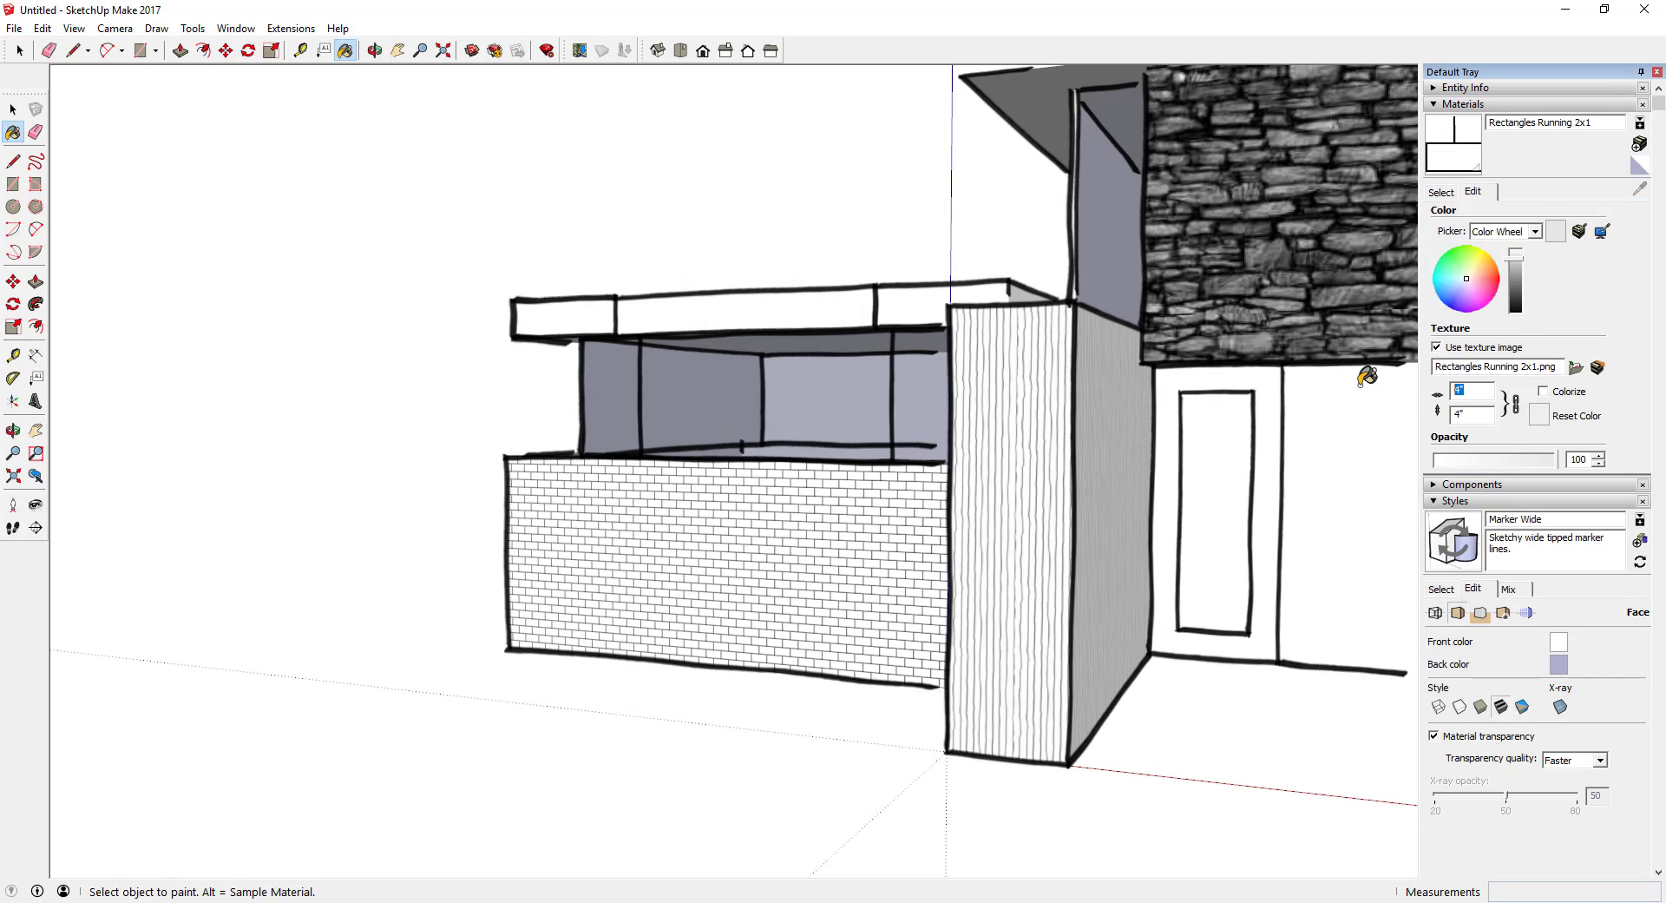
text(12)
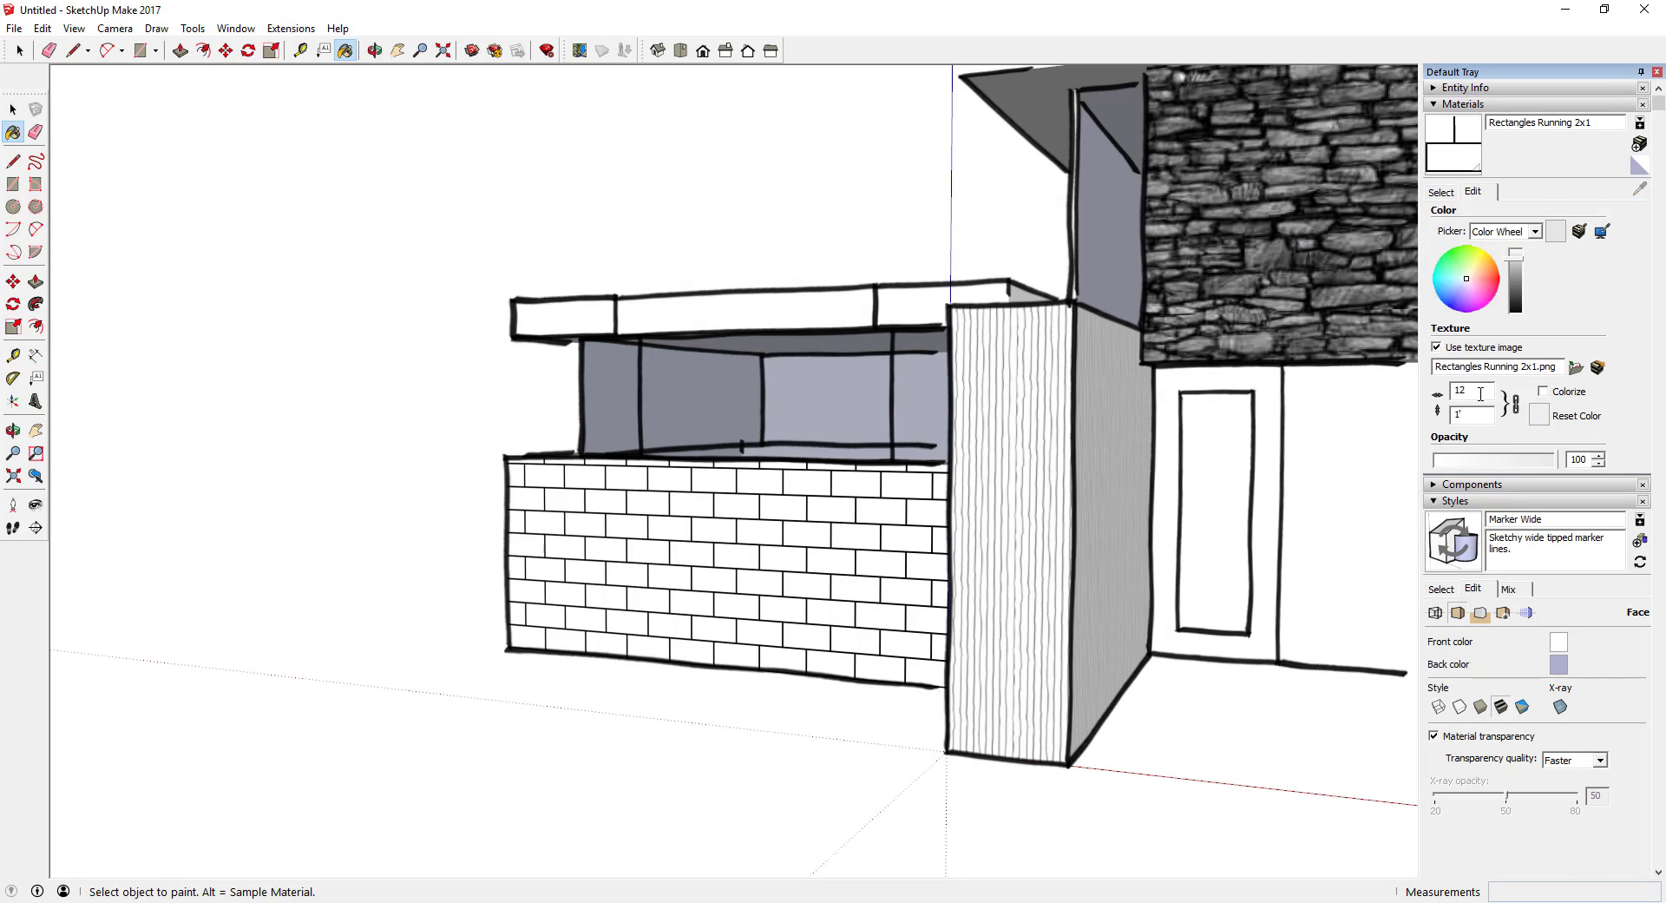
text(6)
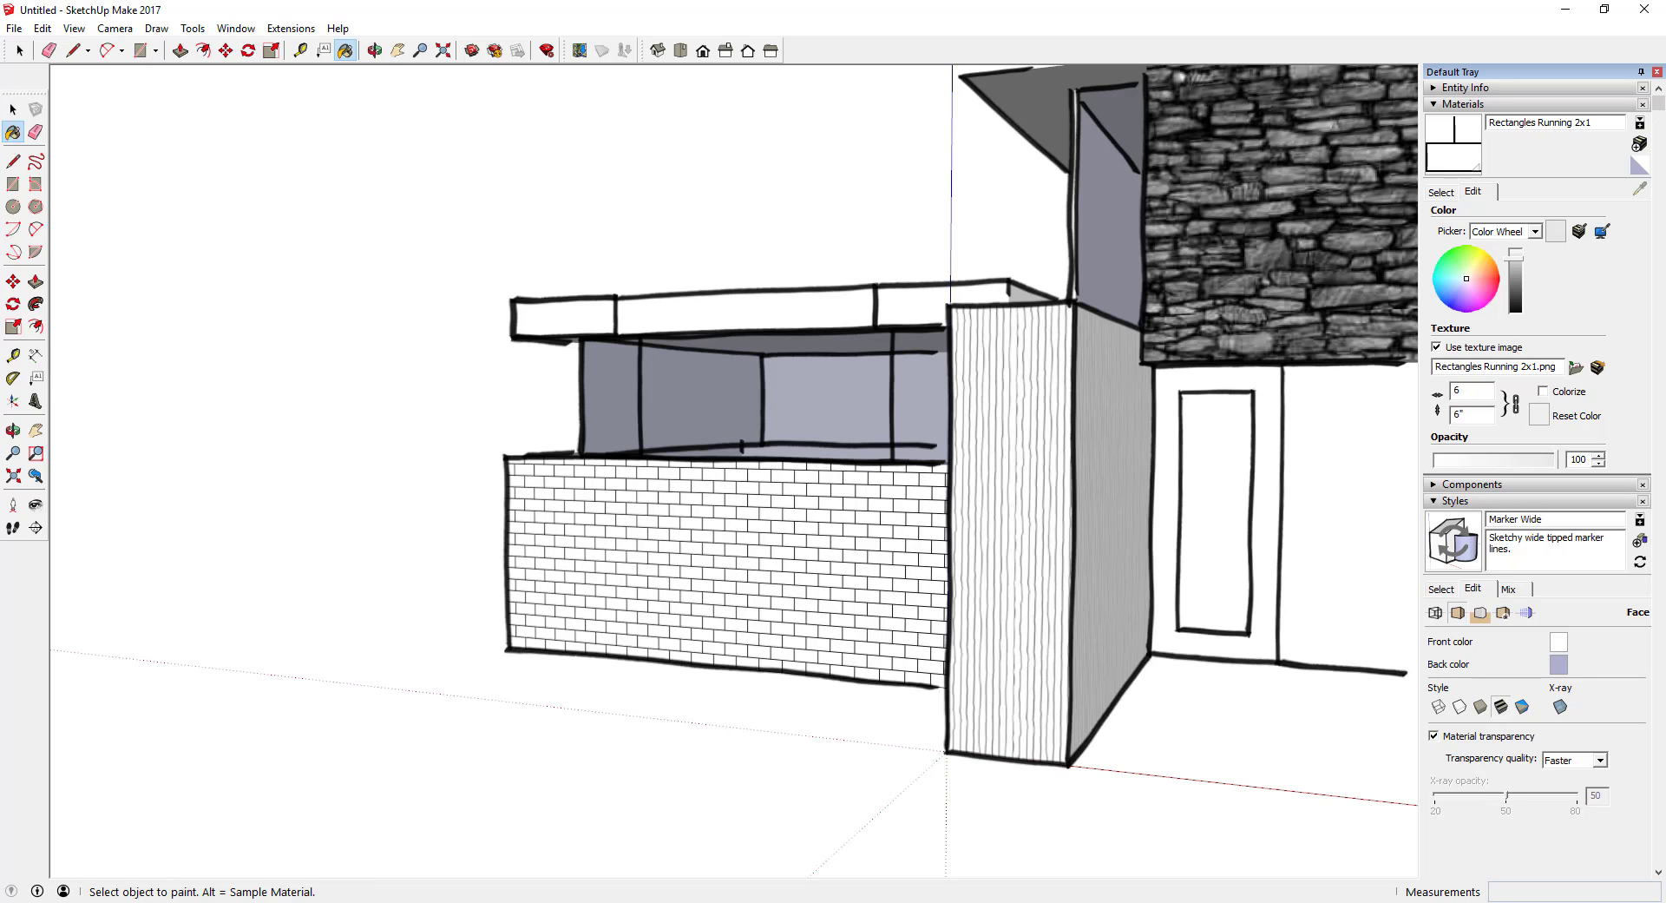
key(space)
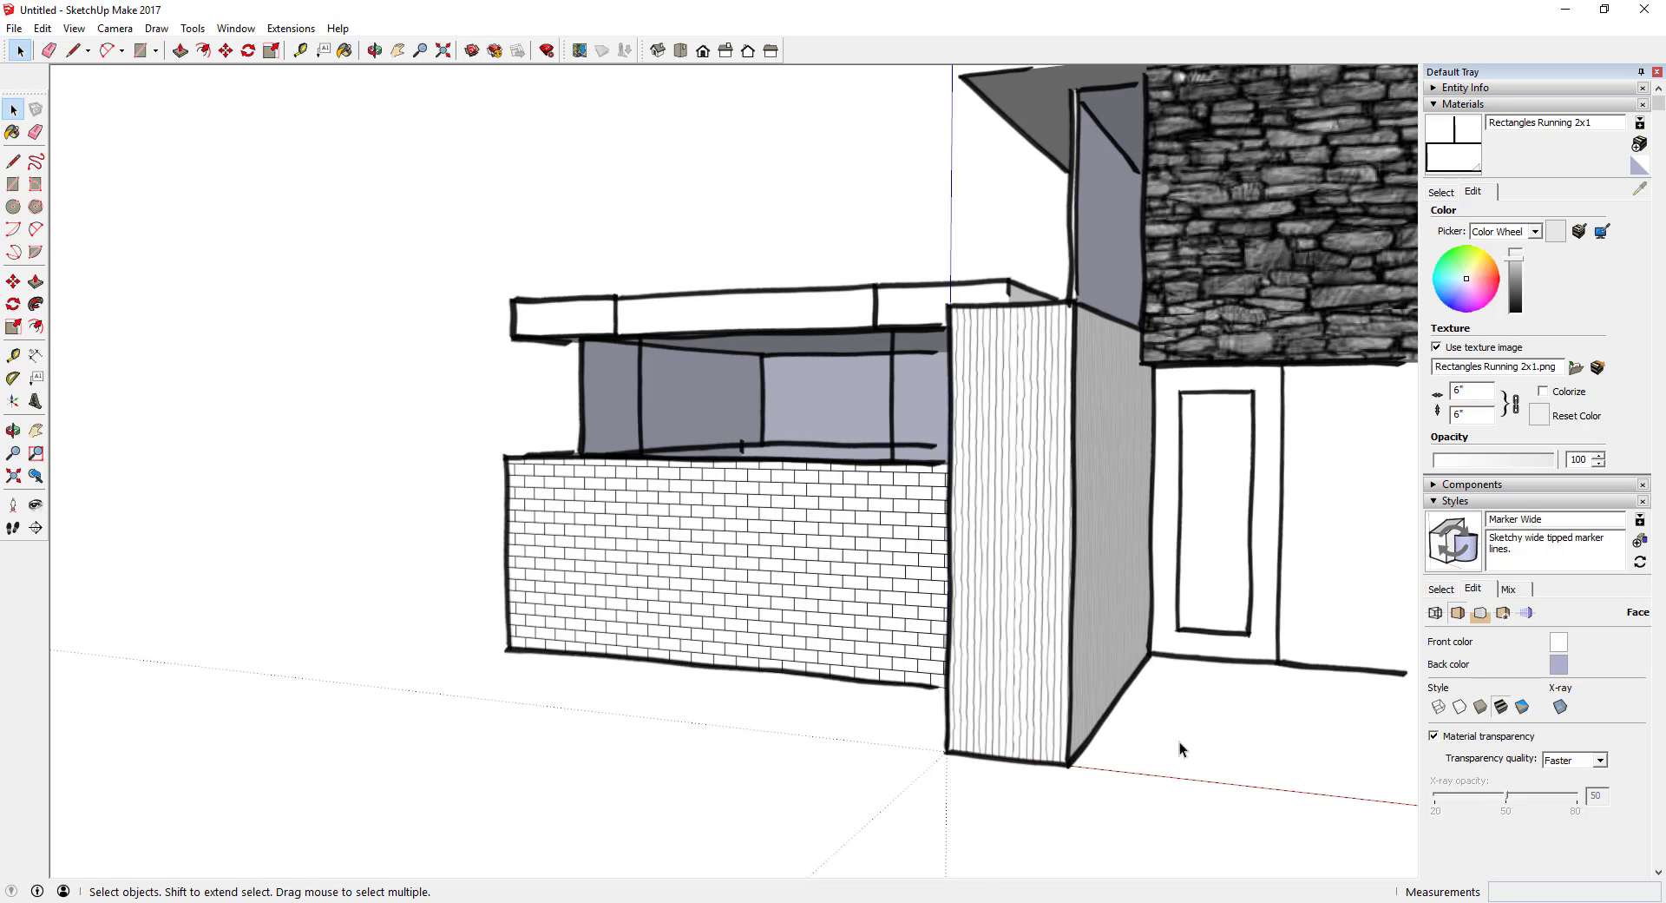
- Try the low block's brick texture at 12 inches wide once more, and return its width to 6 inches
scroll(1275, 699, down, 2)
double_click(1472, 390)
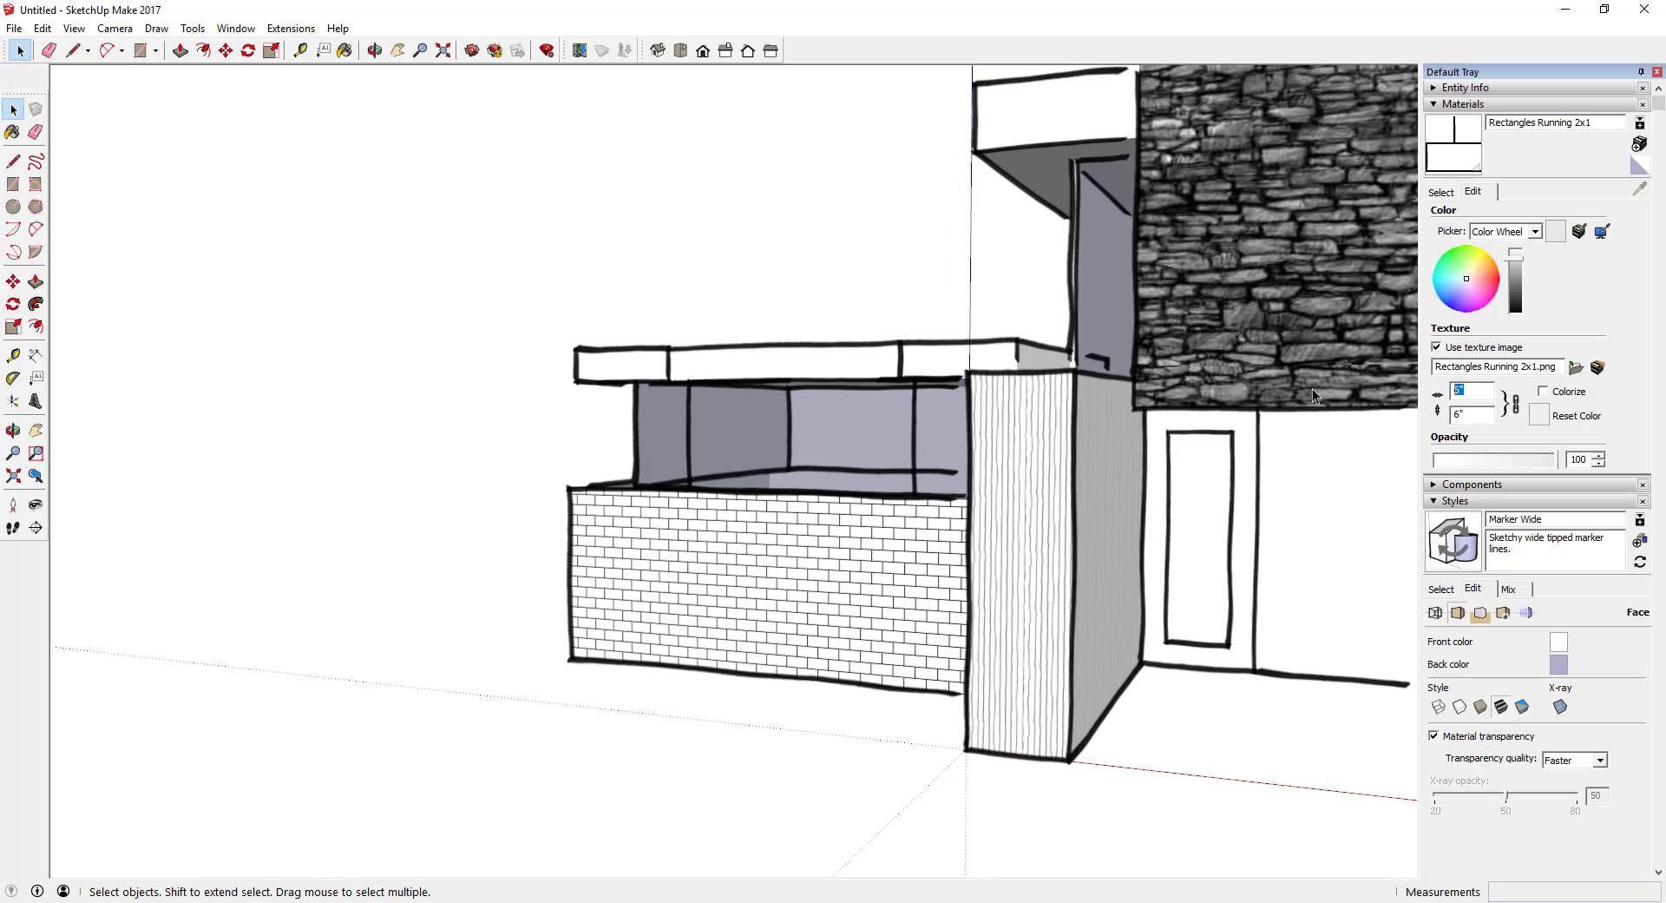
text(12)
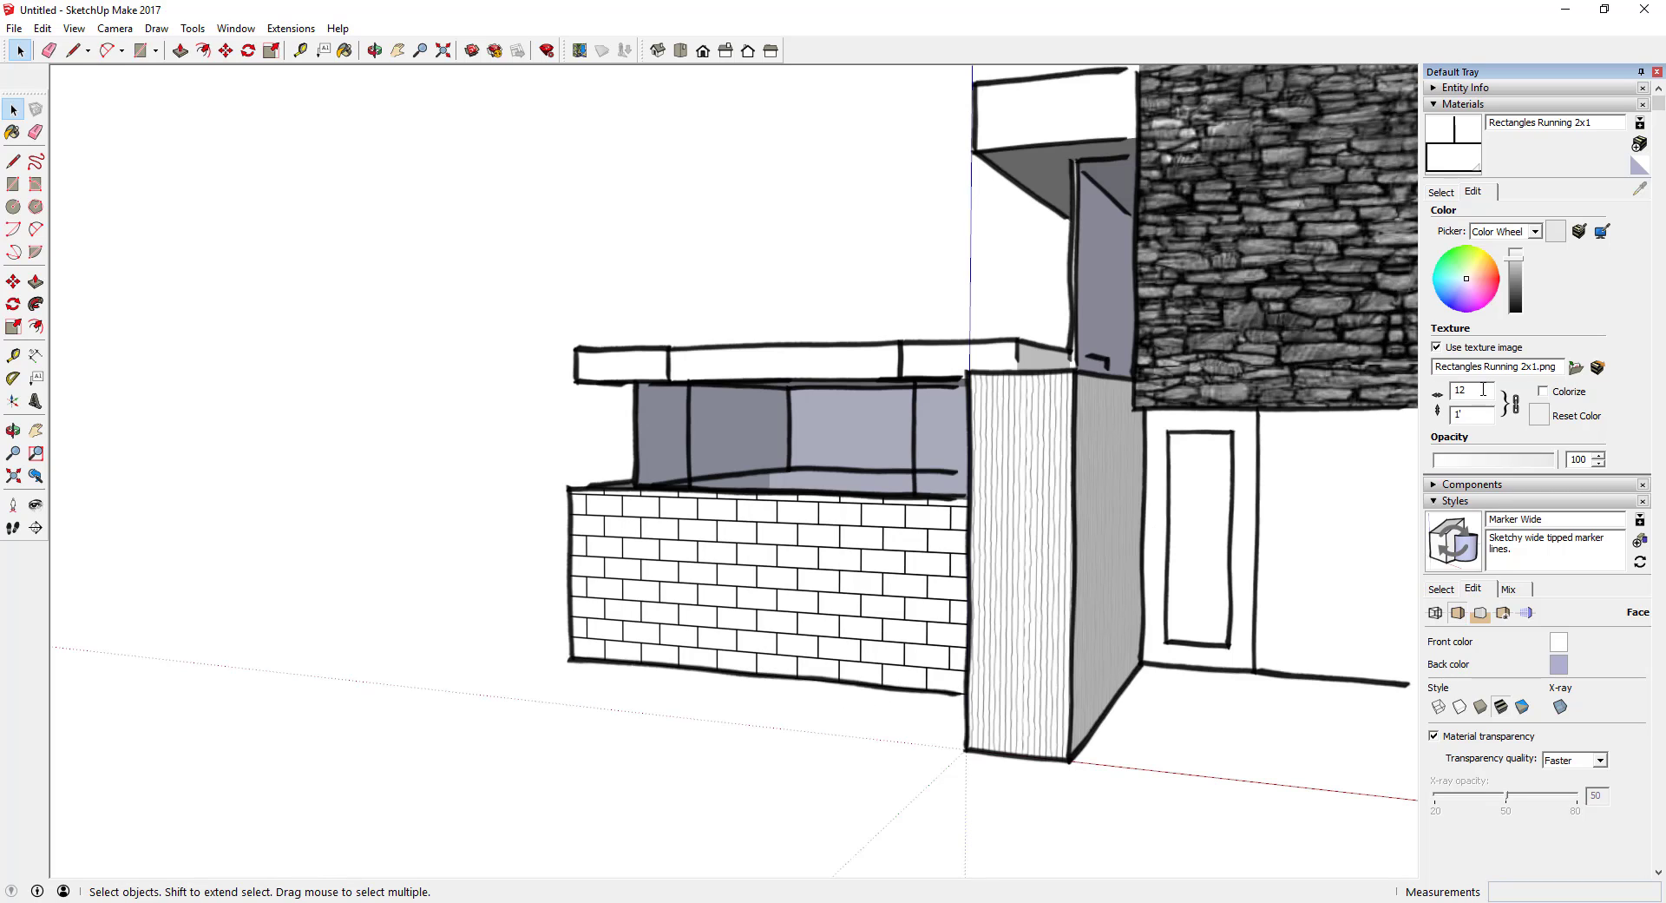
text(6)
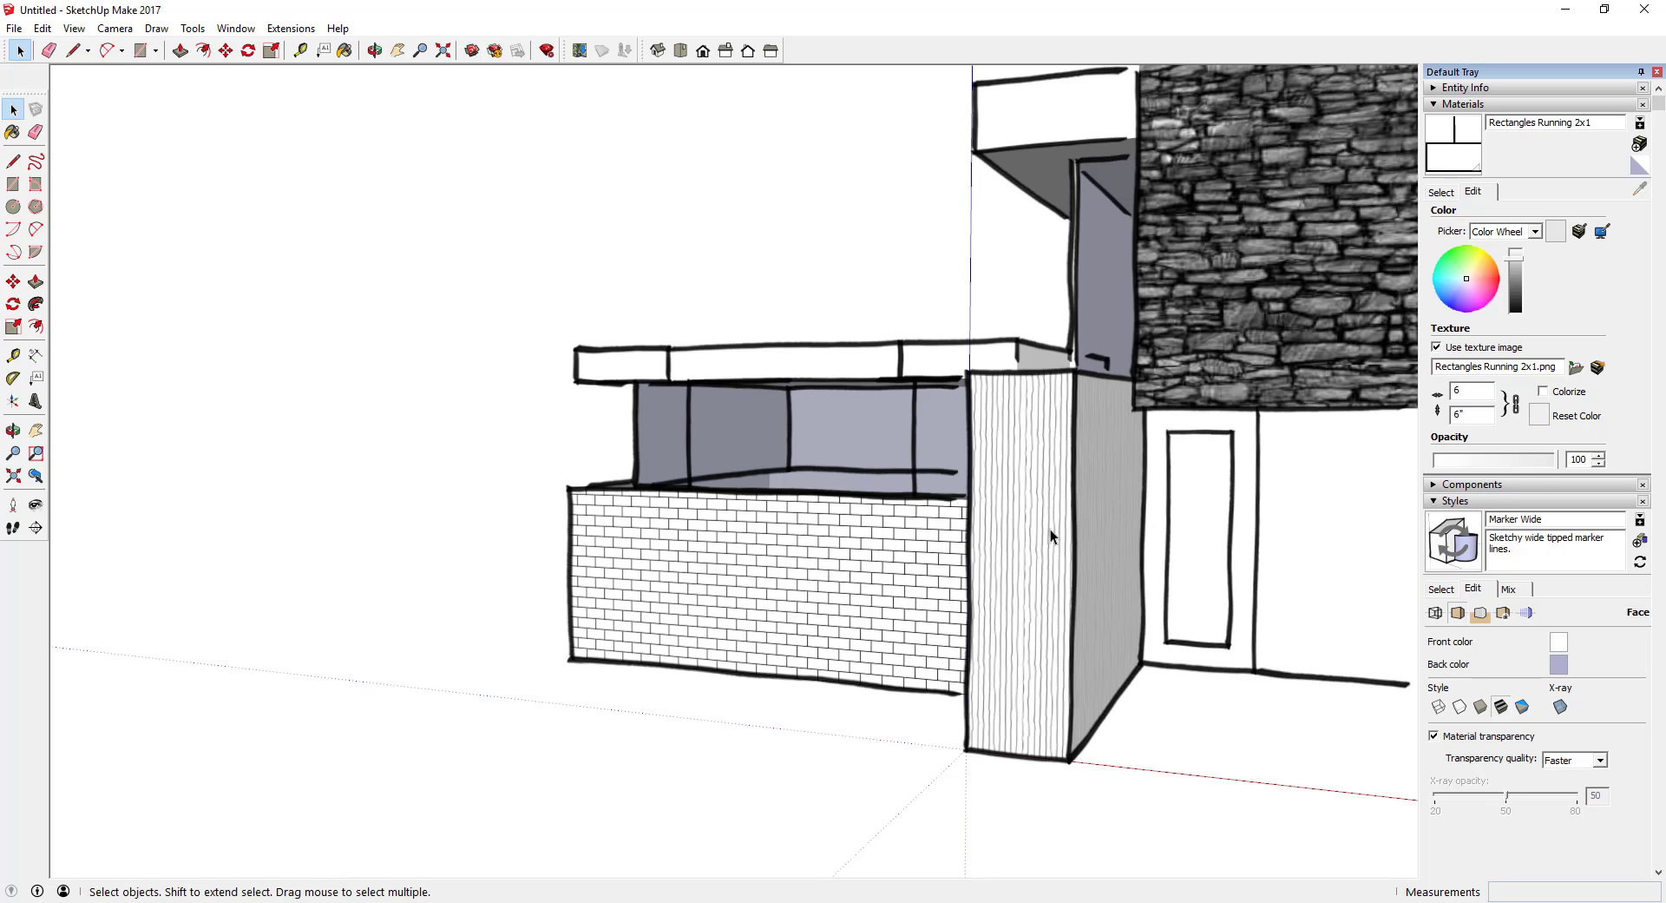
- Paint the tall block's front and outer side faces with Sketchy Siding Straight
middle_drag(1025, 621, 1215, 660)
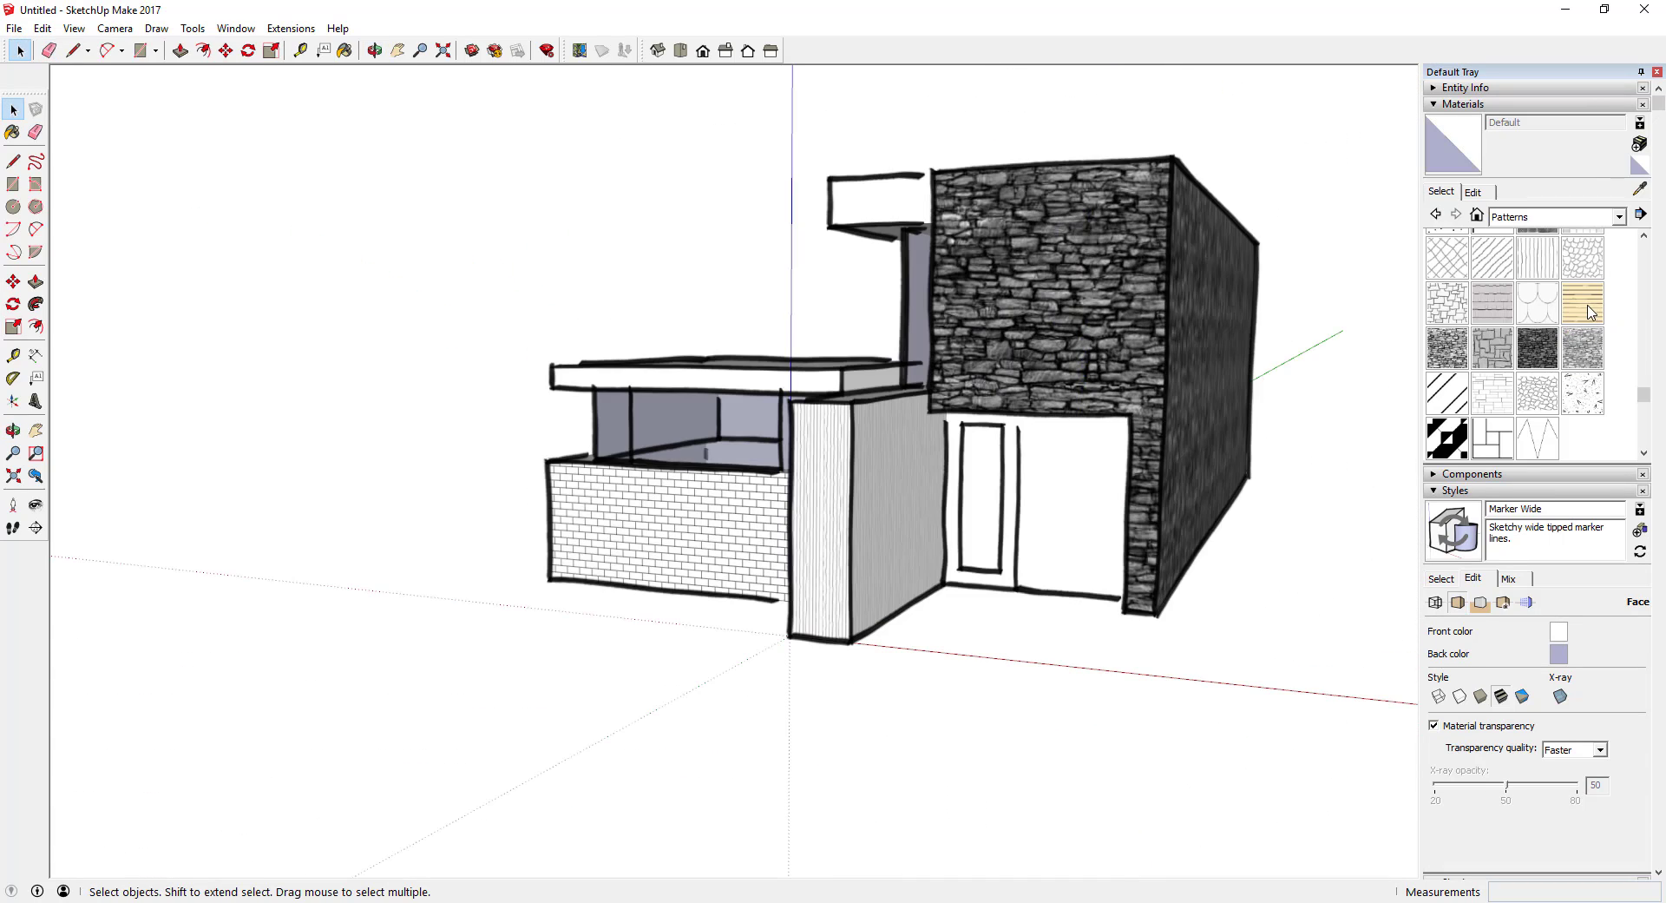
click(1588, 311)
click(1161, 295)
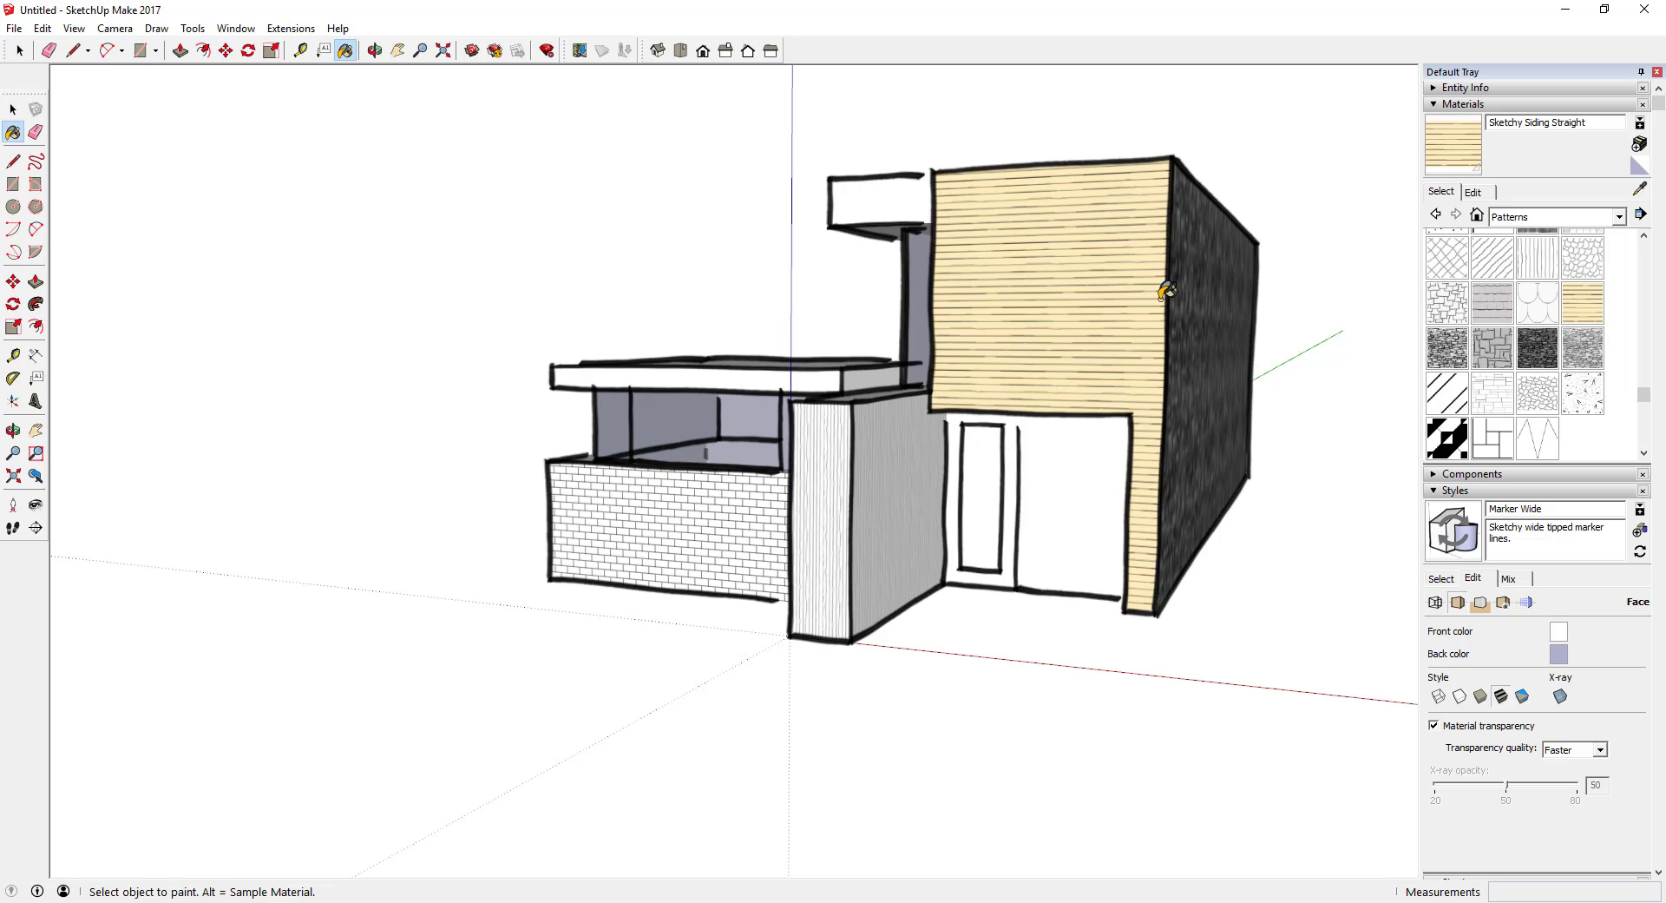
click(1189, 289)
middle_drag(1210, 325, 1120, 284)
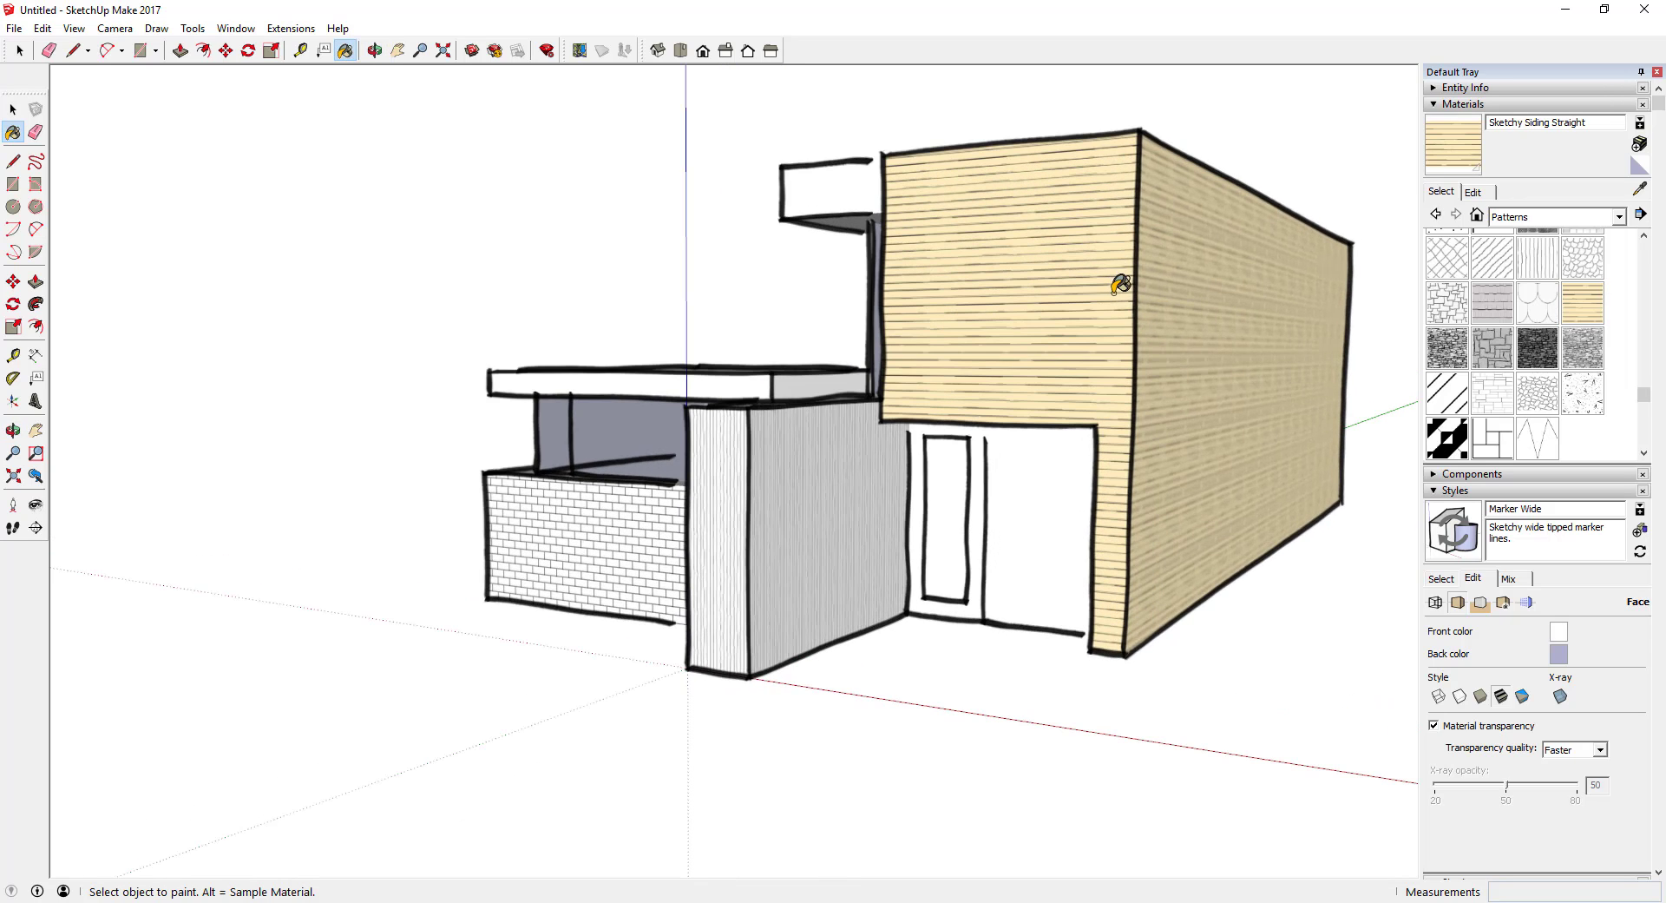
- Recolor the Sketchy Siding Straight material on the tall block from tan to a neutral white
click(1475, 192)
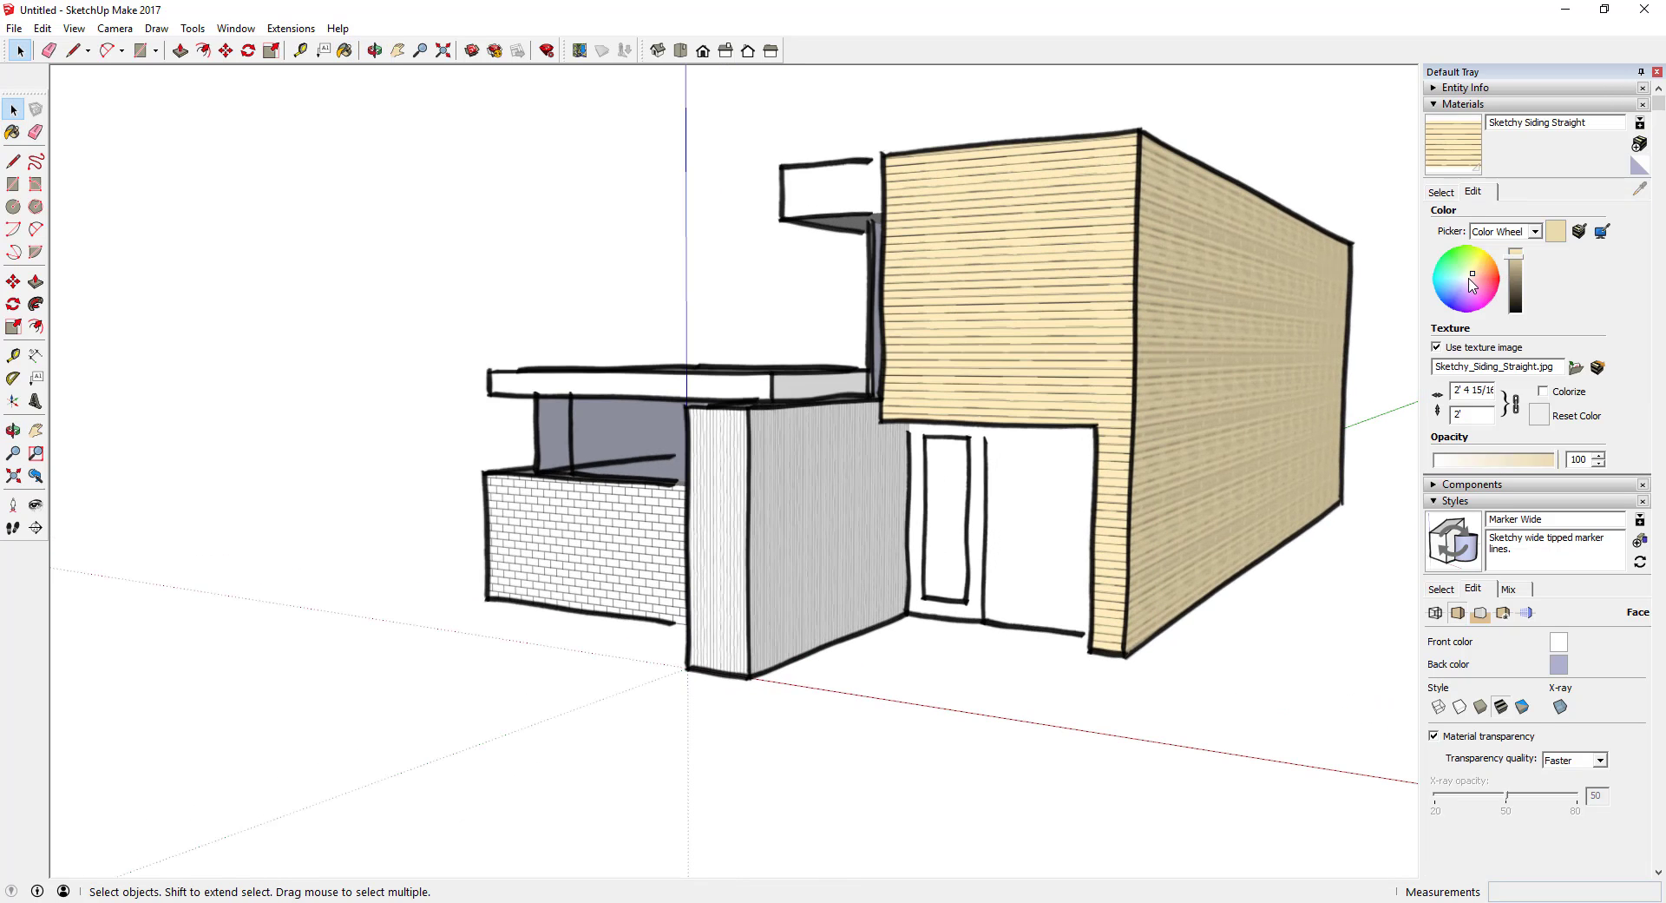
drag(1471, 279, 1519, 248)
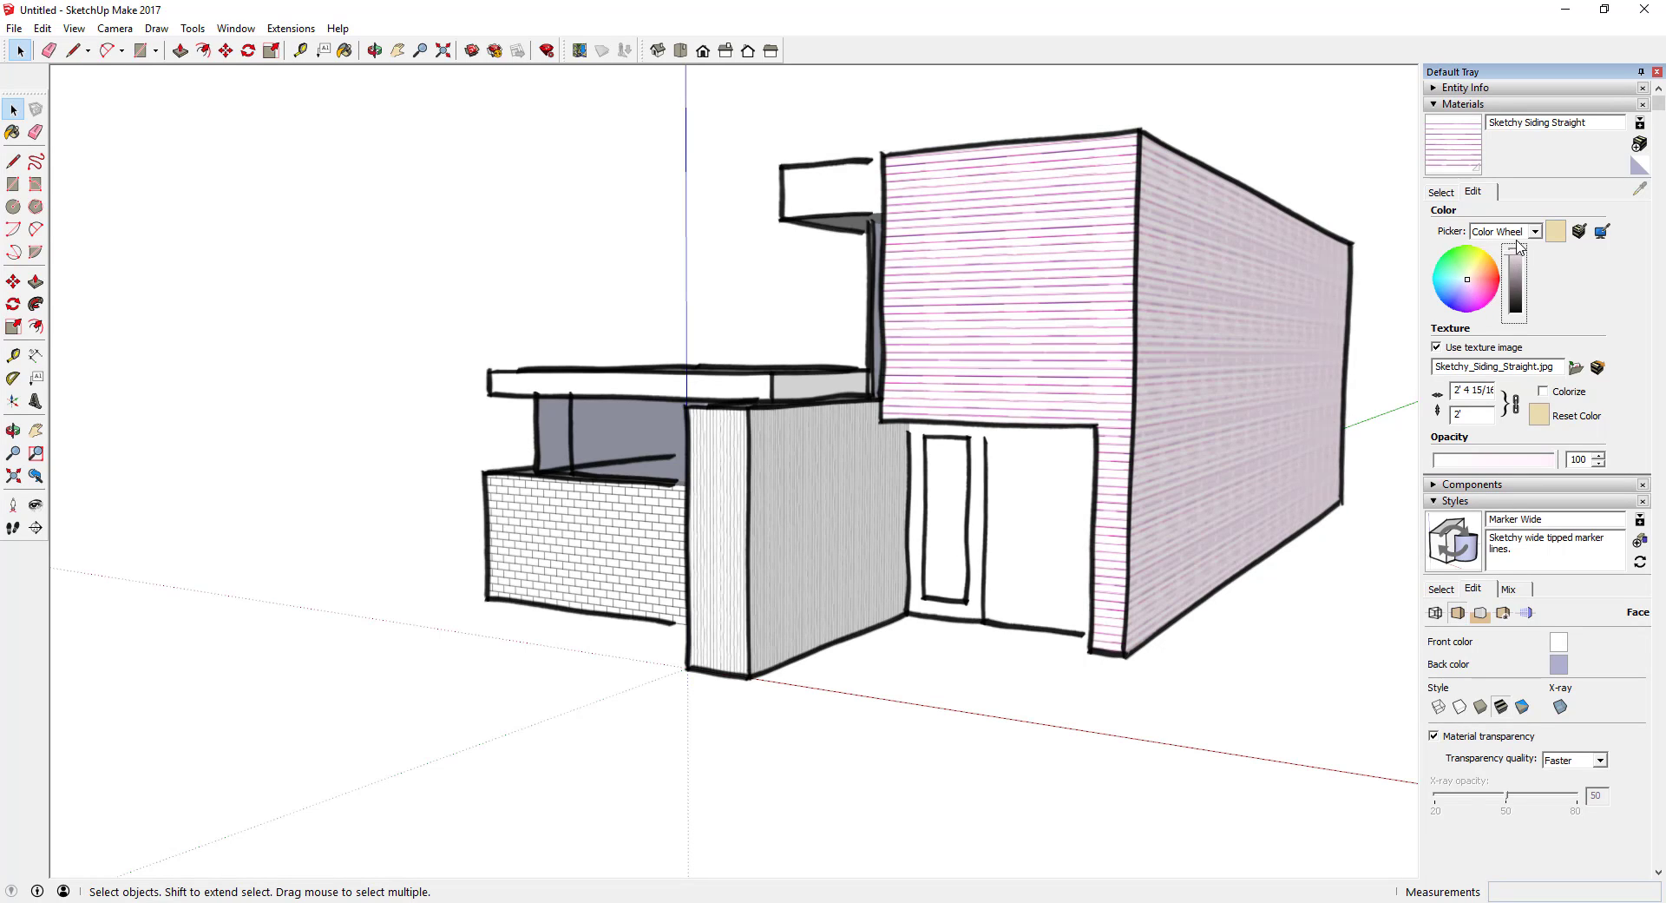
click(1467, 279)
middle_drag(1337, 347, 1068, 291)
- Sample Translucent Glass Gray from the low block's window and apply it to the entrance door panel and the large opening beside it
click(1439, 193)
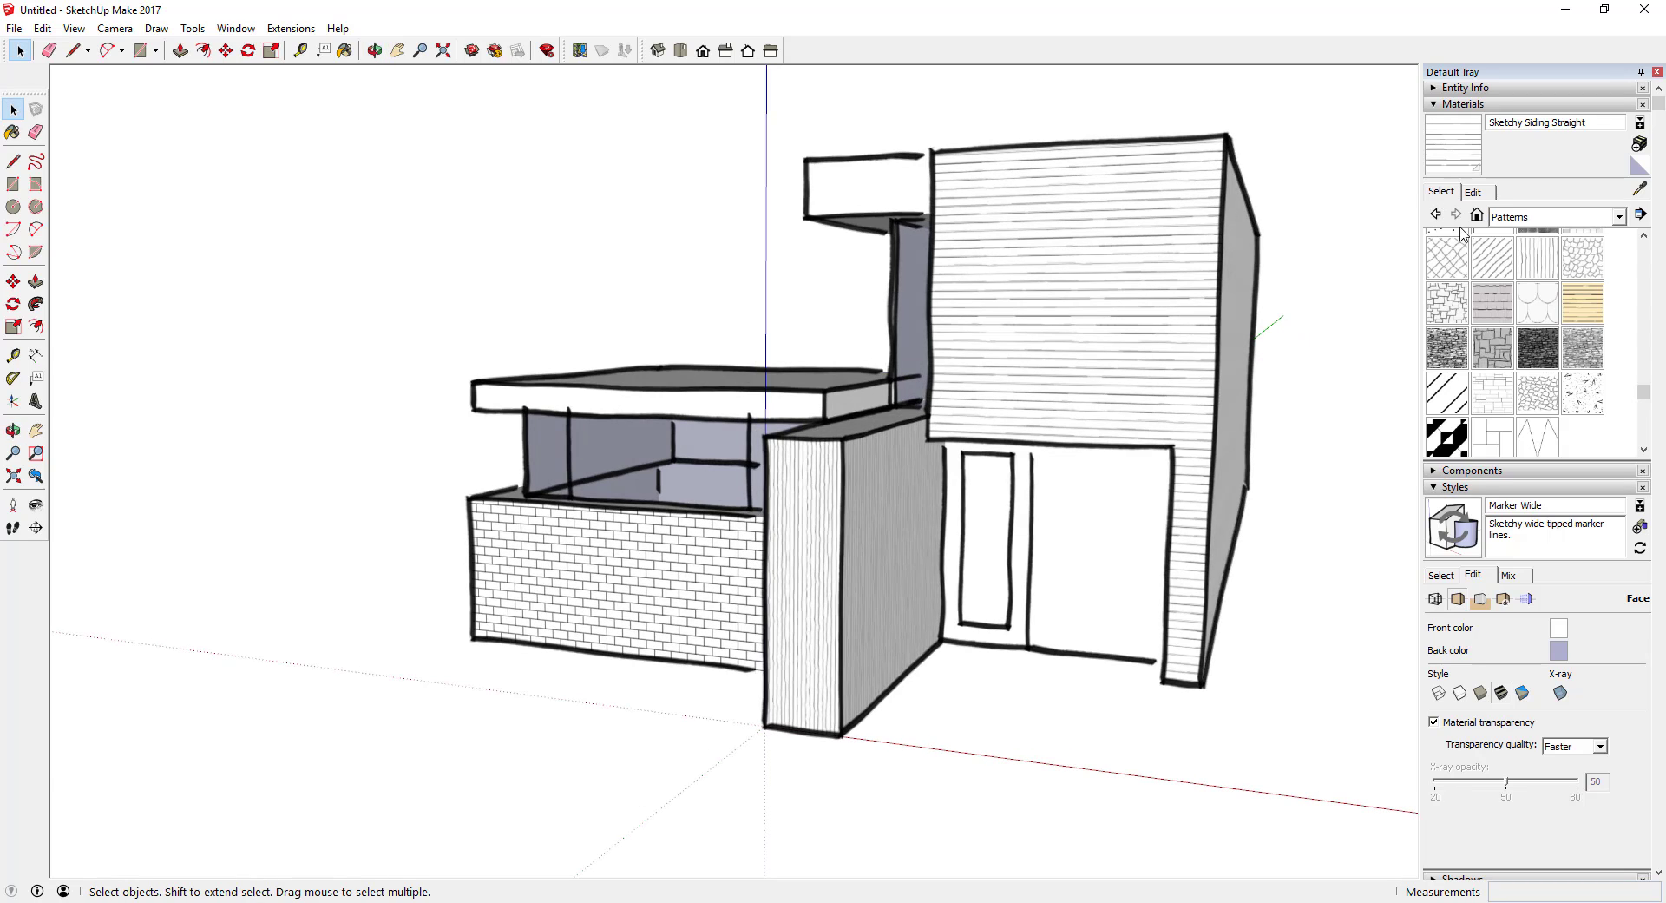
click(1639, 189)
click(657, 430)
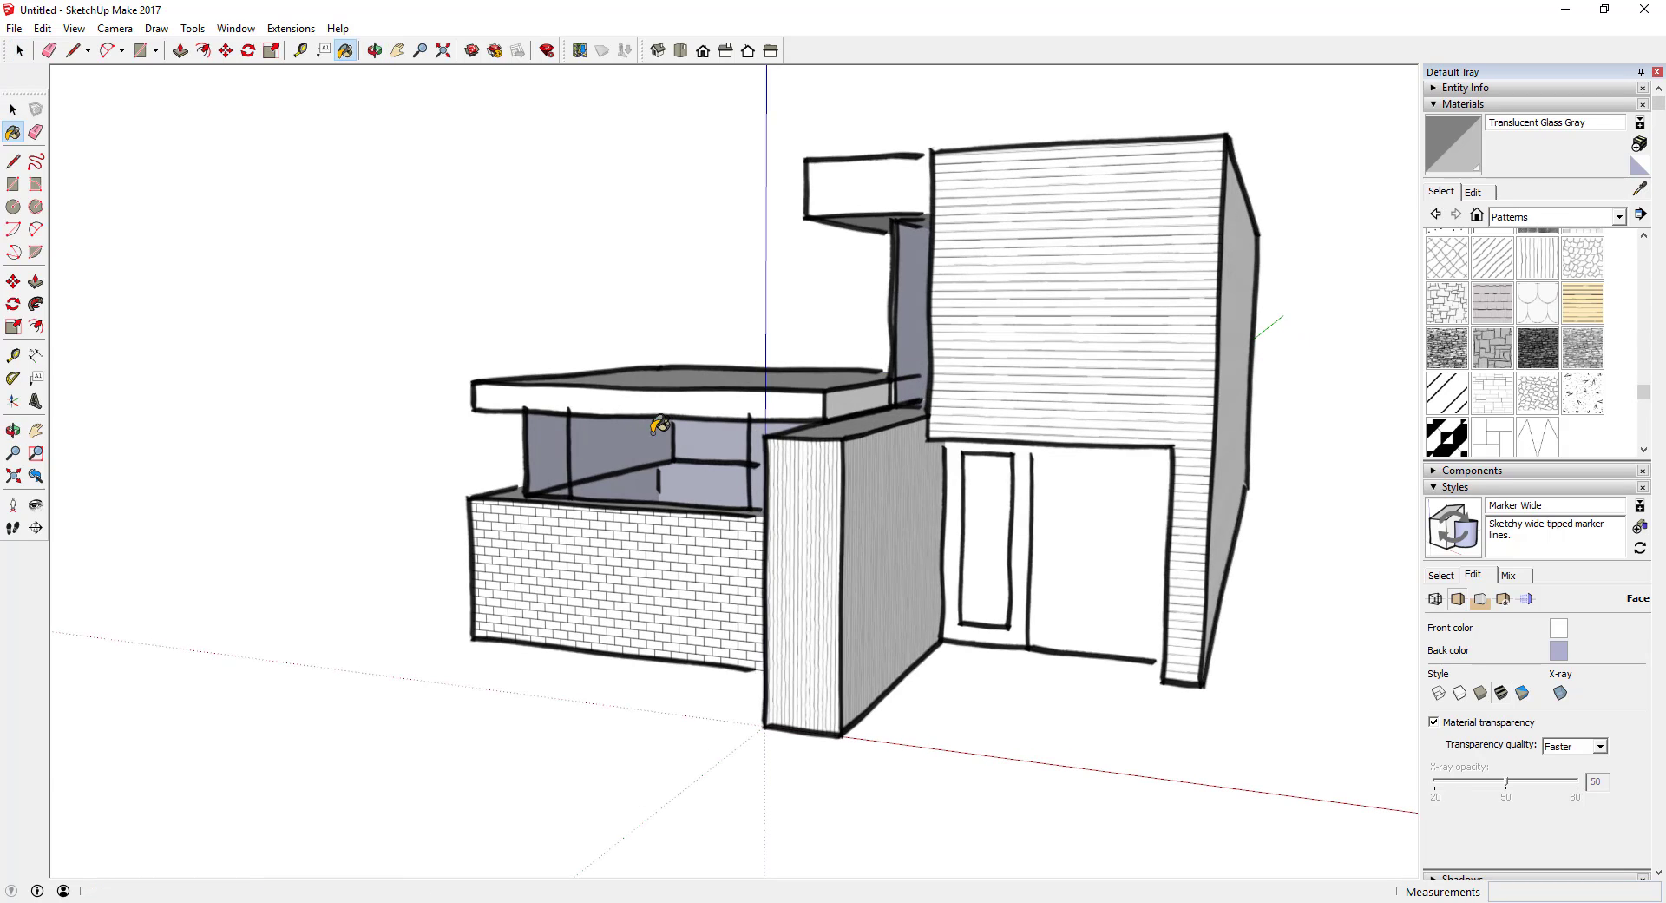
click(1101, 495)
click(1007, 499)
mouse_move(1069, 511)
middle_down()
mouse_move(1063, 493)
mouse_move(1127, 506)
mouse_move(1112, 483)
mouse_move(1097, 493)
mouse_move(1139, 470)
mouse_move(1137, 284)
middle_up()
key(space)
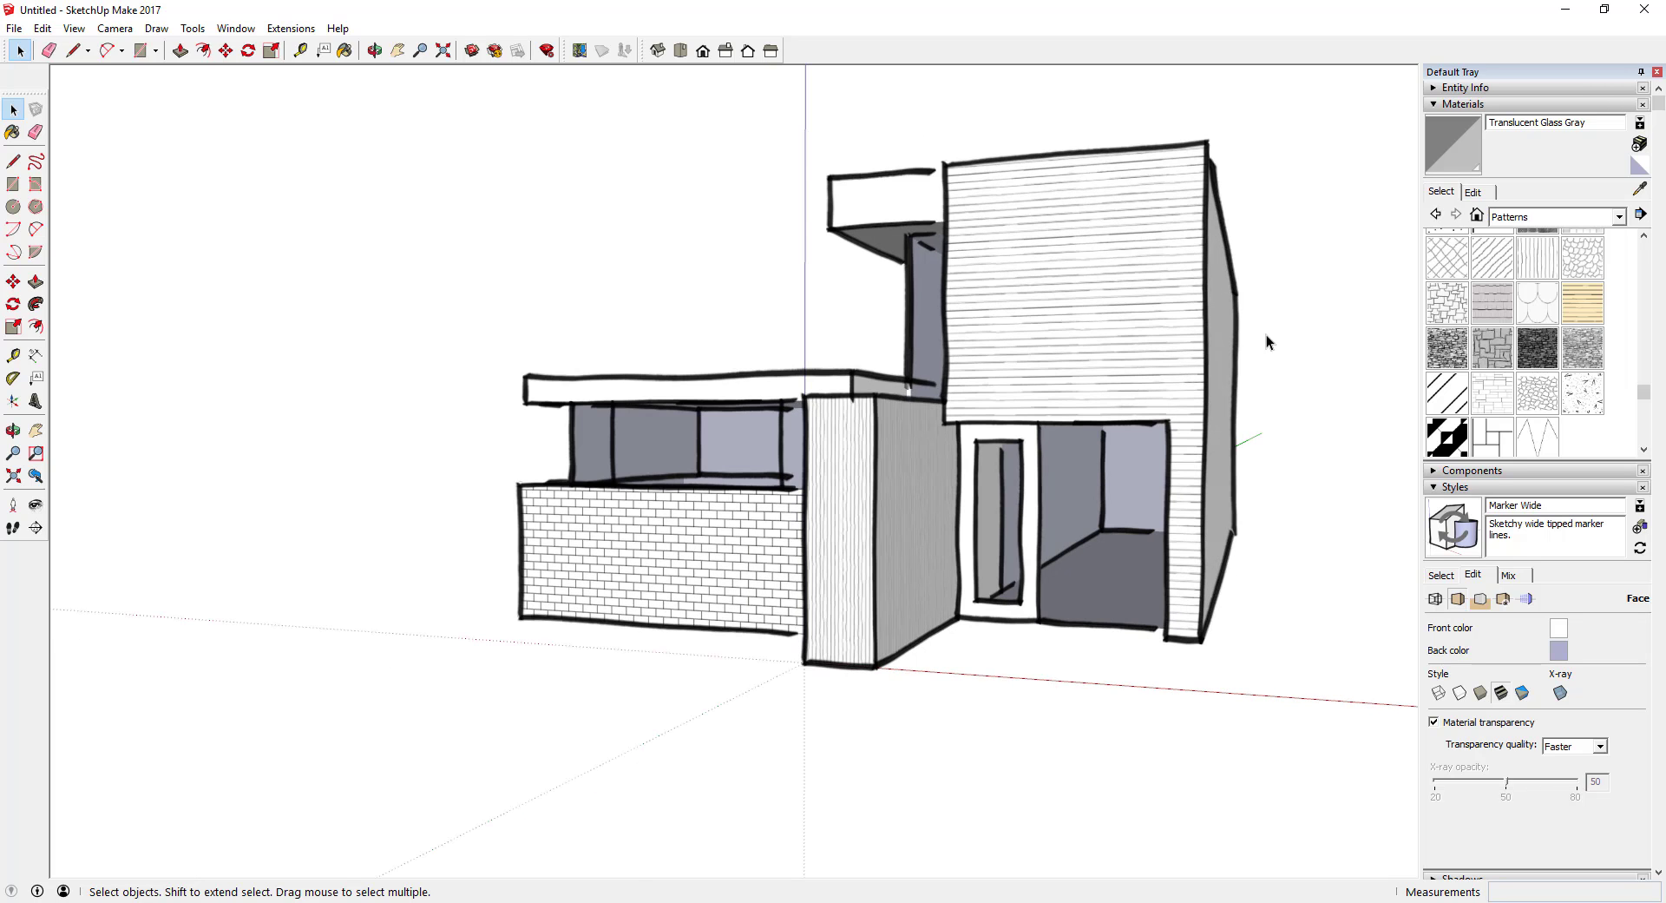
- Turn on shadows for the model
scroll(1264, 342, up, 2)
middle_drag(767, 458, 841, 555)
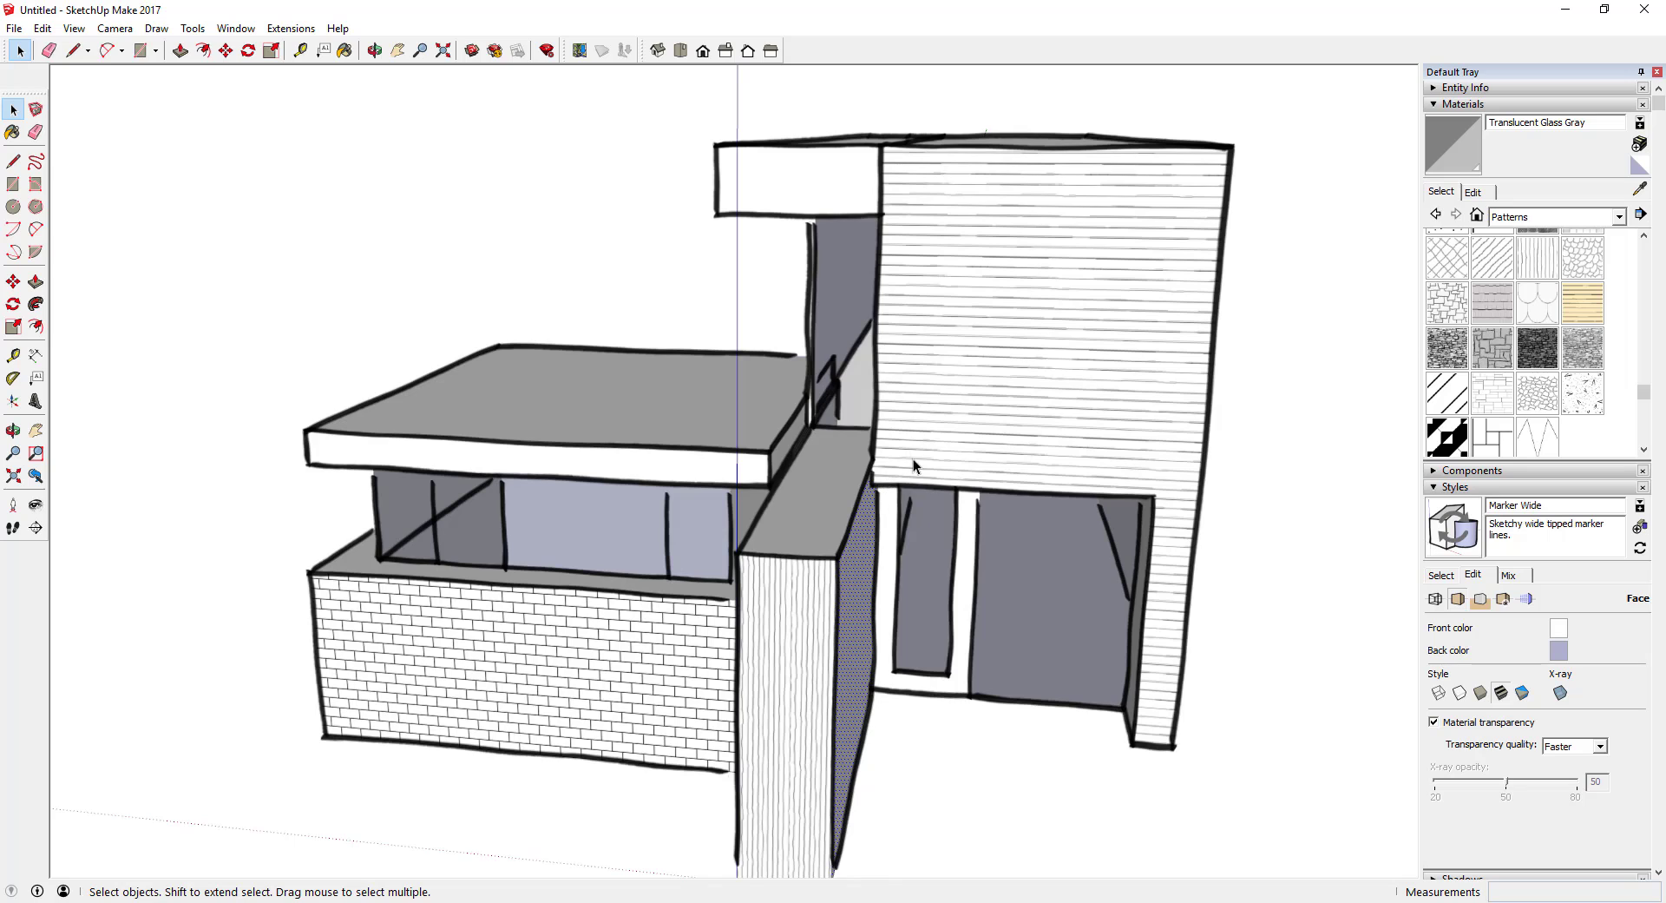
middle_drag(912, 458, 912, 386)
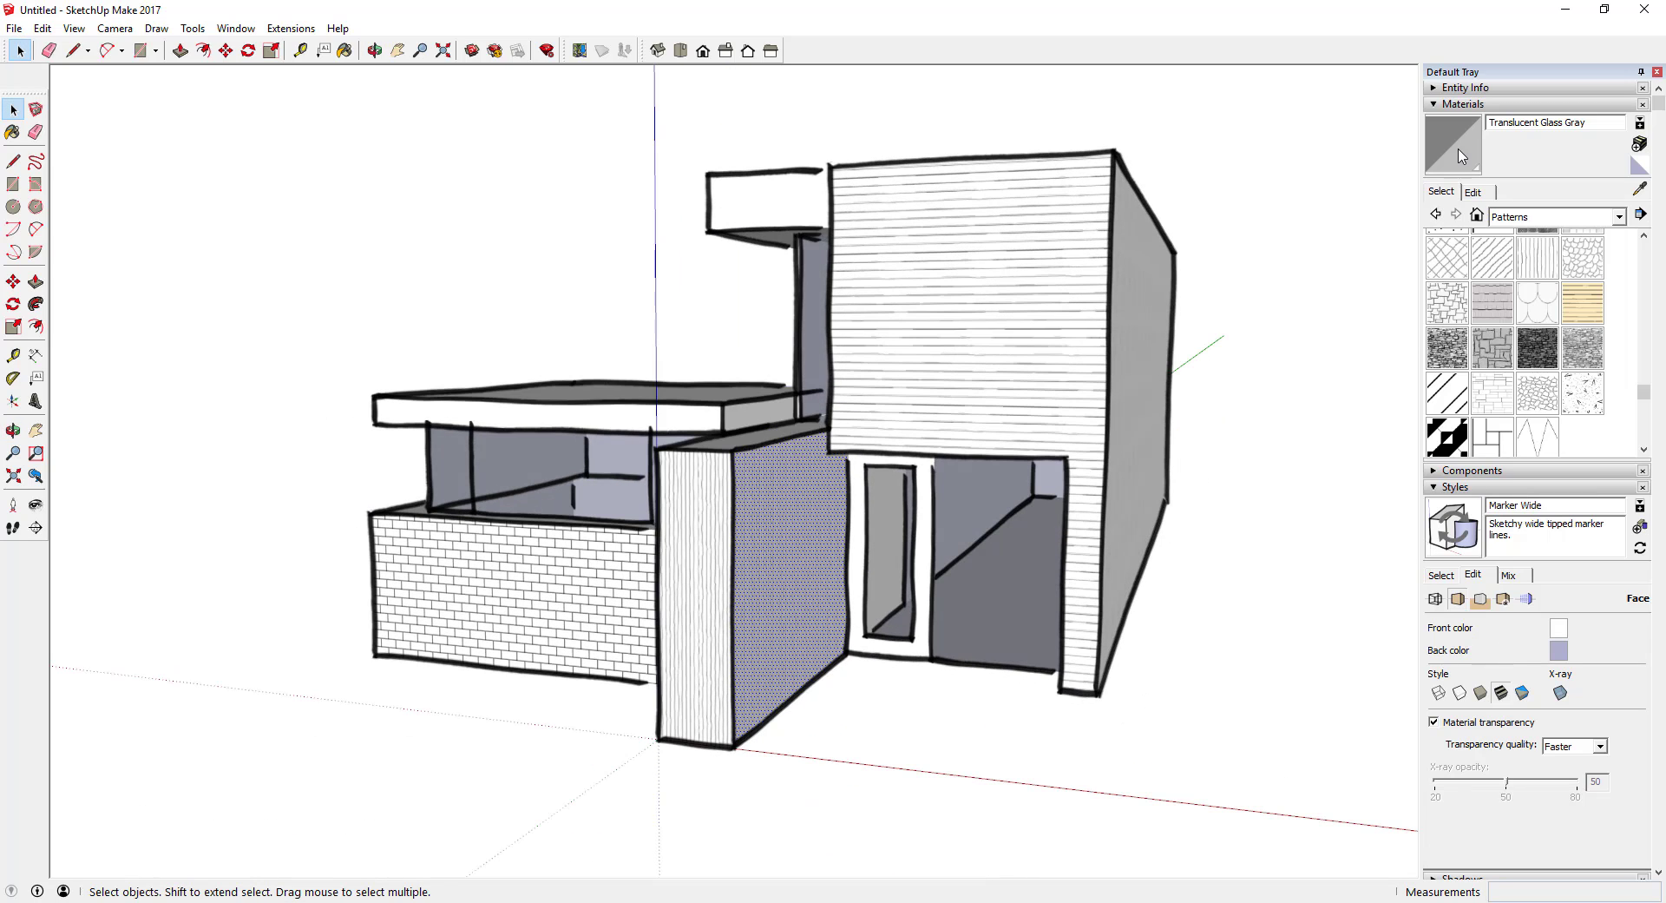
click(1438, 104)
click(1433, 137)
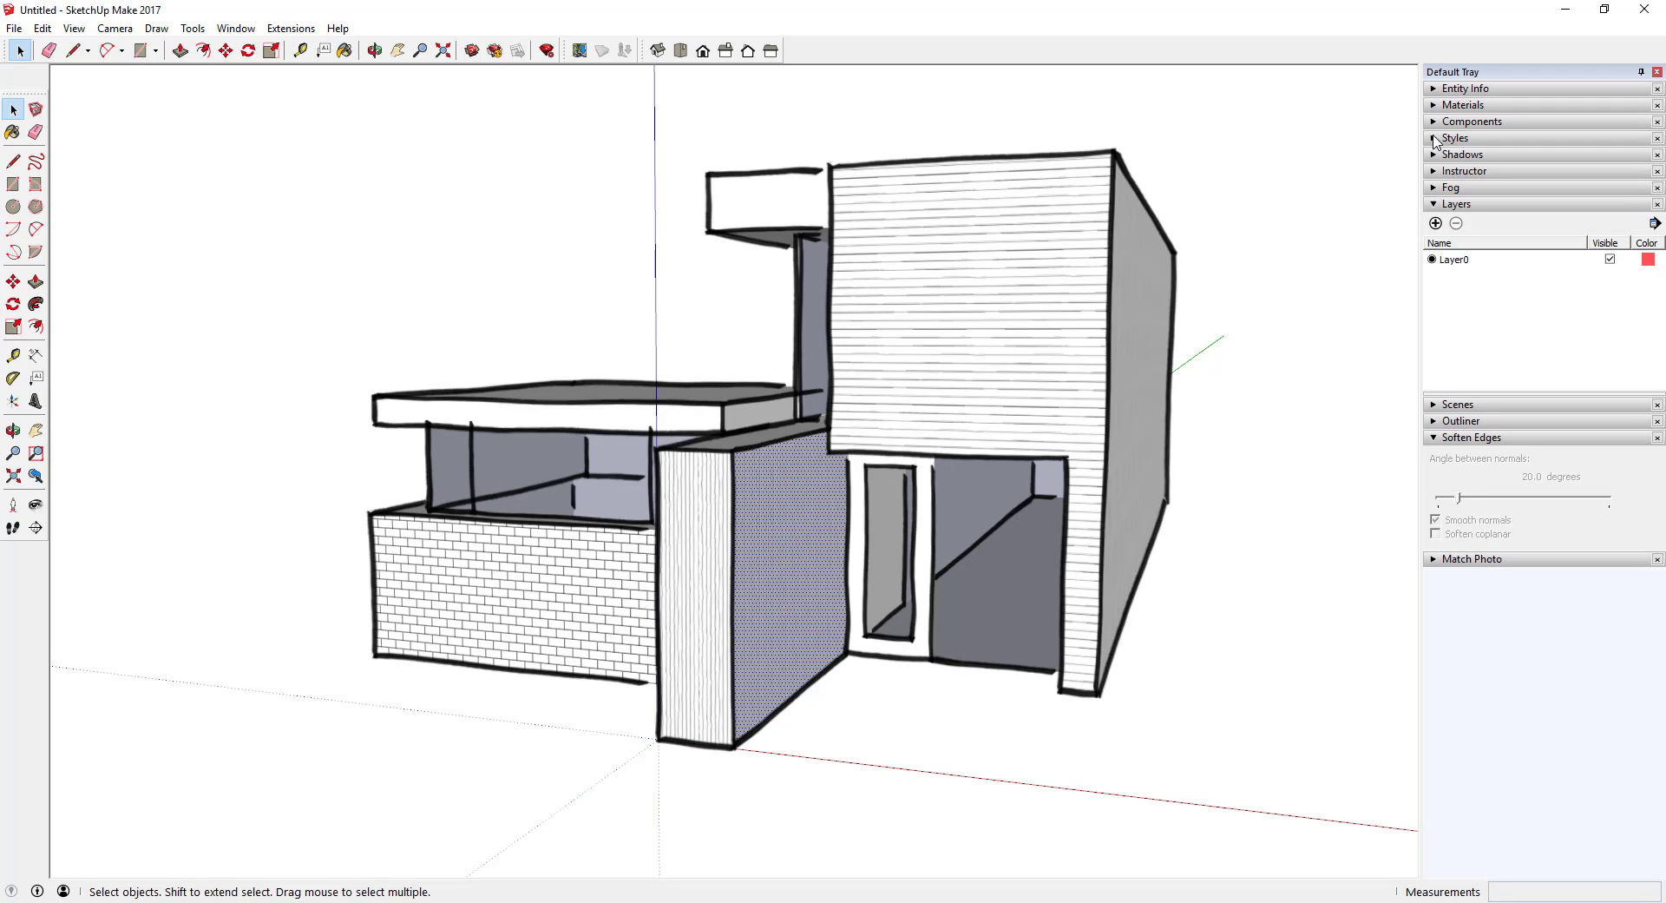
click(1434, 155)
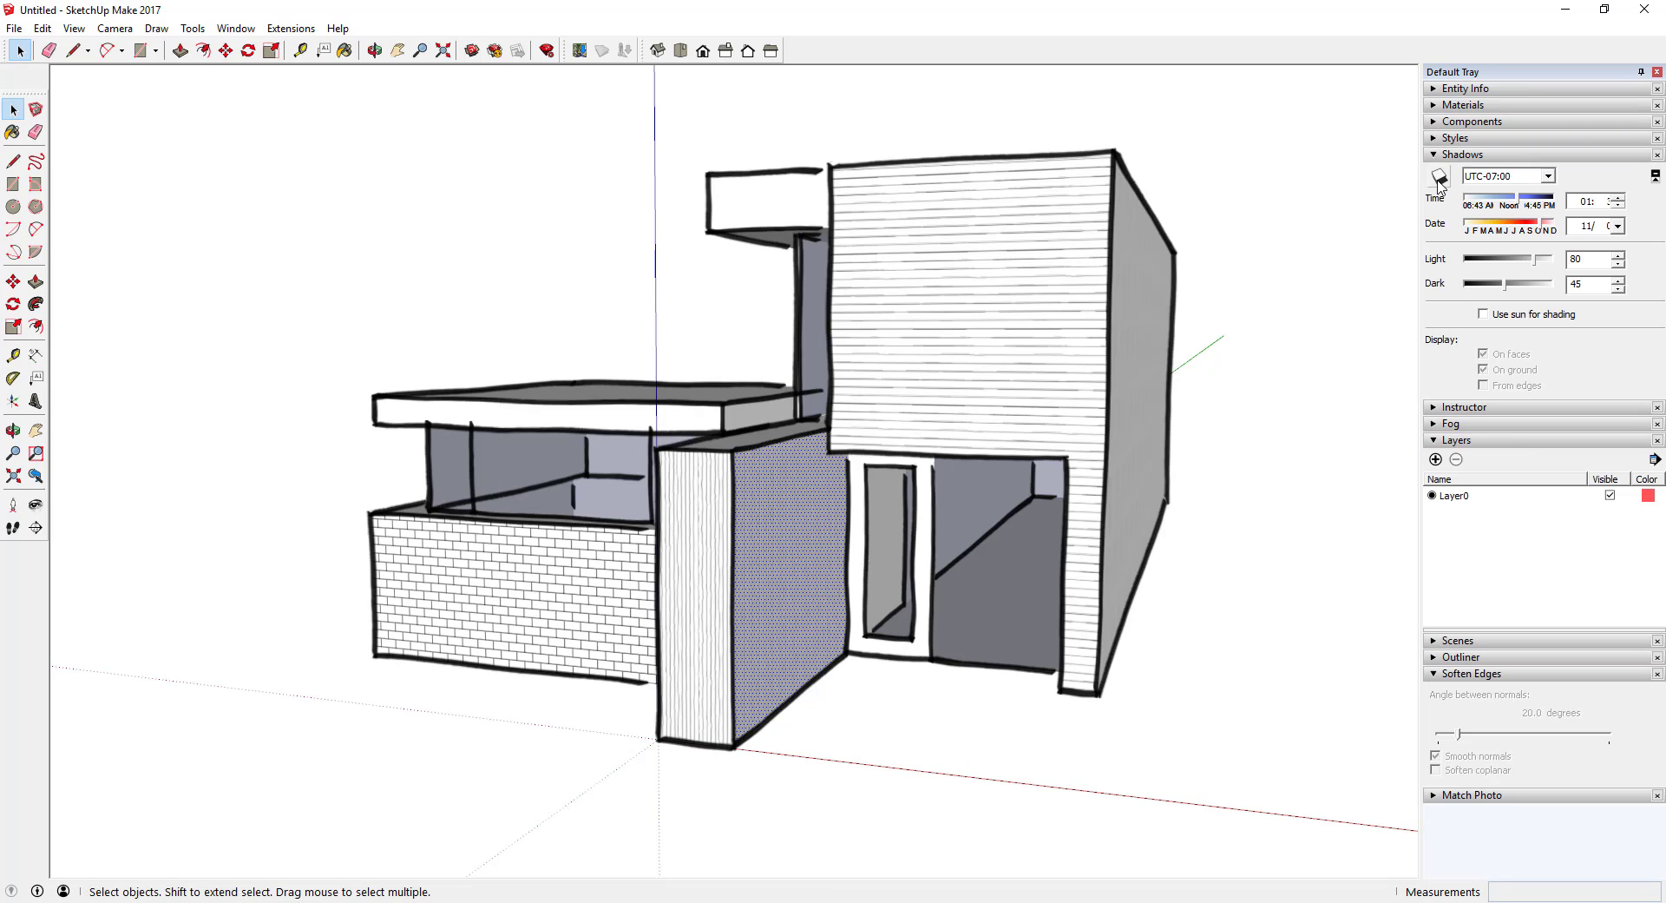
click(1440, 177)
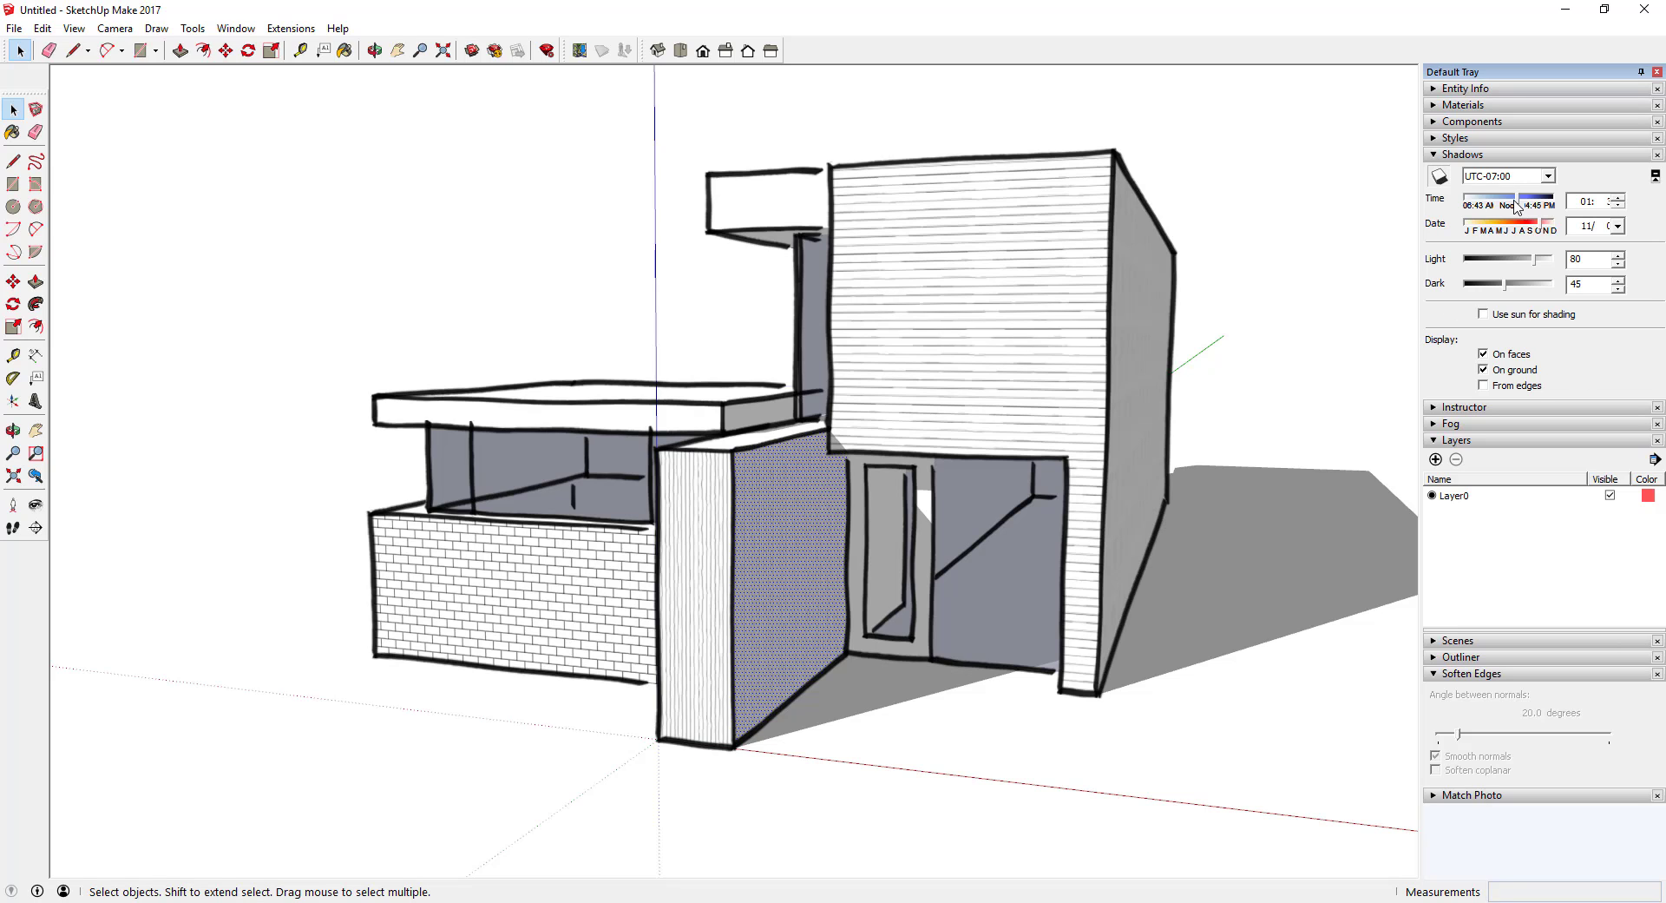
- Move the shadow time of day slightly further into the afternoon
drag(1516, 204, 1520, 205)
middle_drag(1244, 534, 1249, 571)
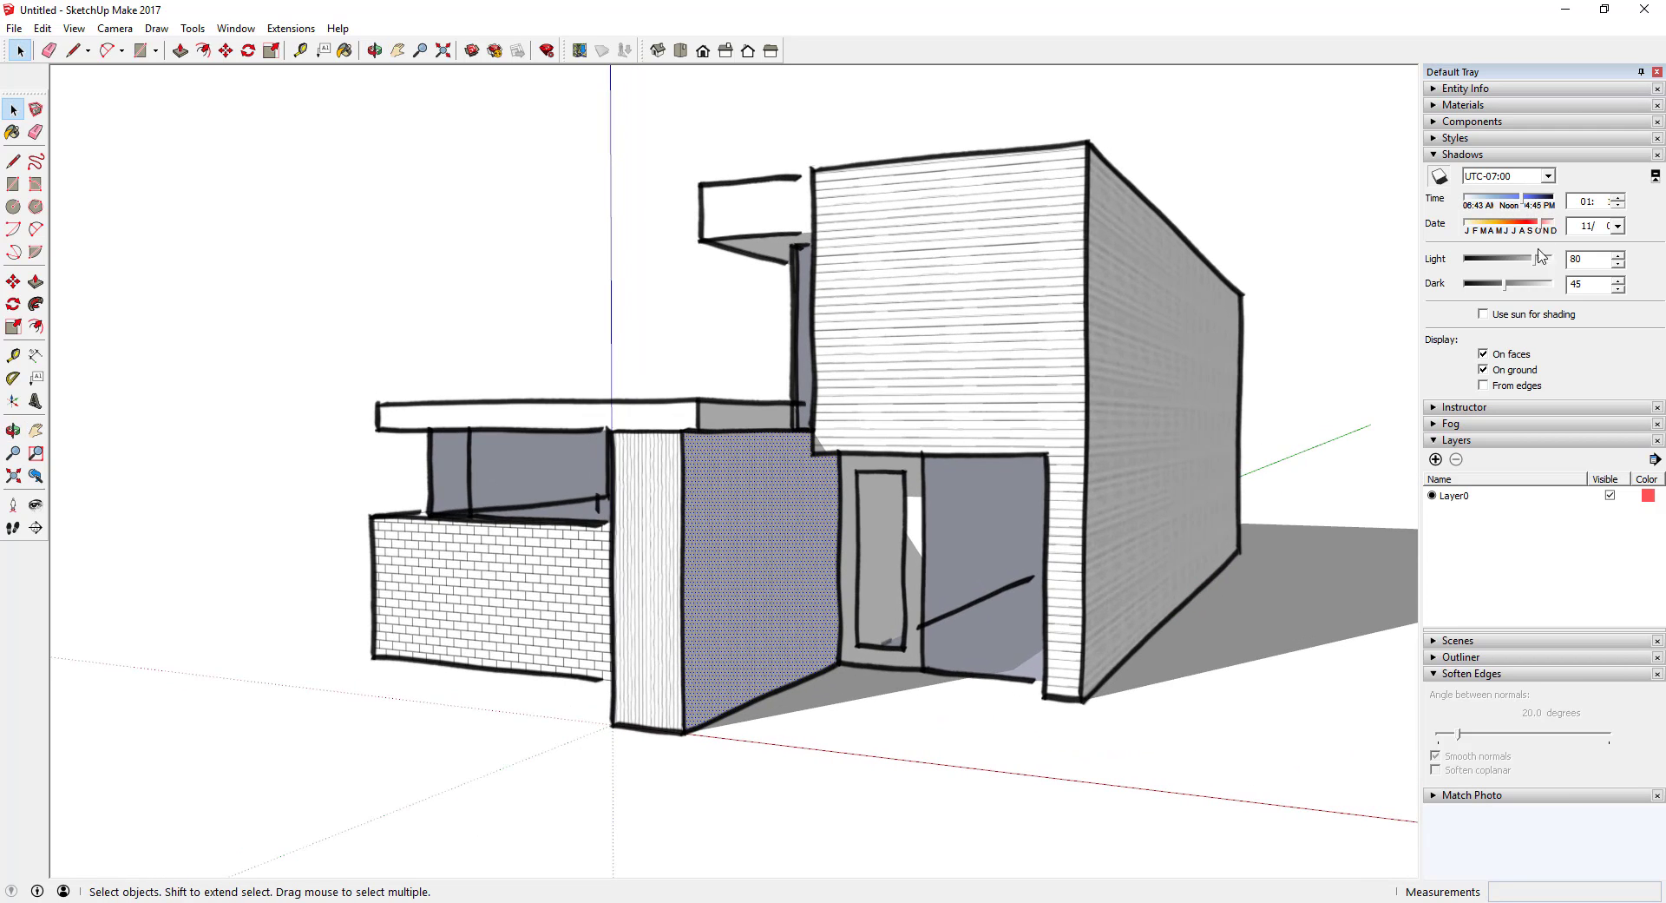
drag(1516, 211, 1527, 209)
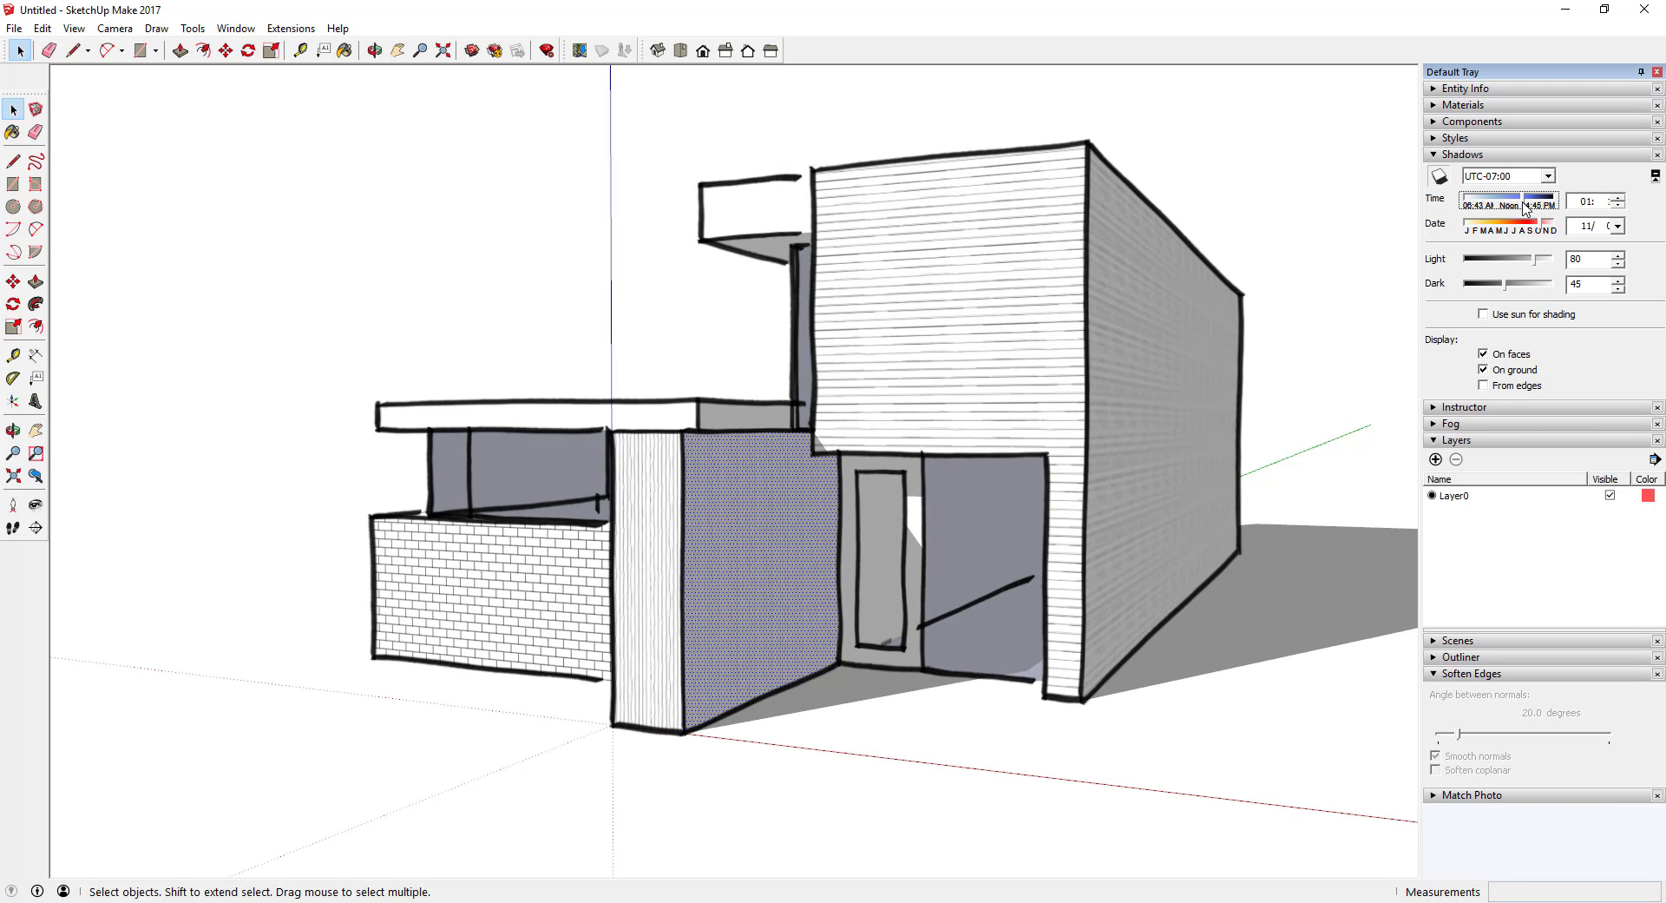
- Draw a flat canopy face projecting from the top inner edge of the freestanding front wall toward the entrance
middle_drag(820, 539, 782, 511)
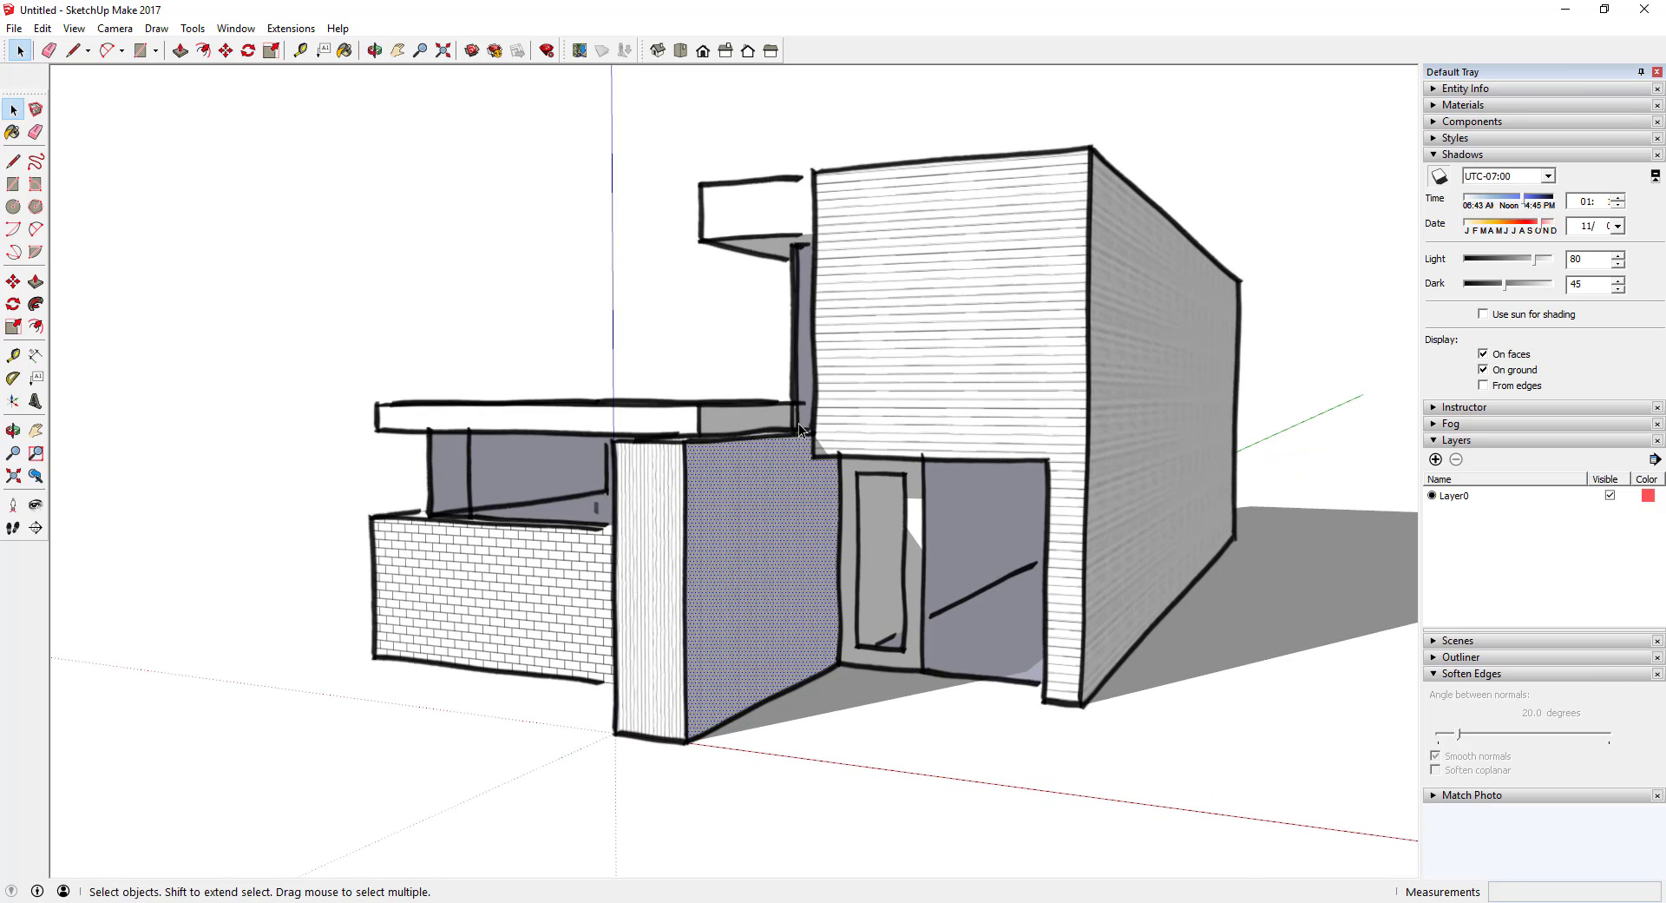
middle_drag(799, 428, 827, 463)
key(l)
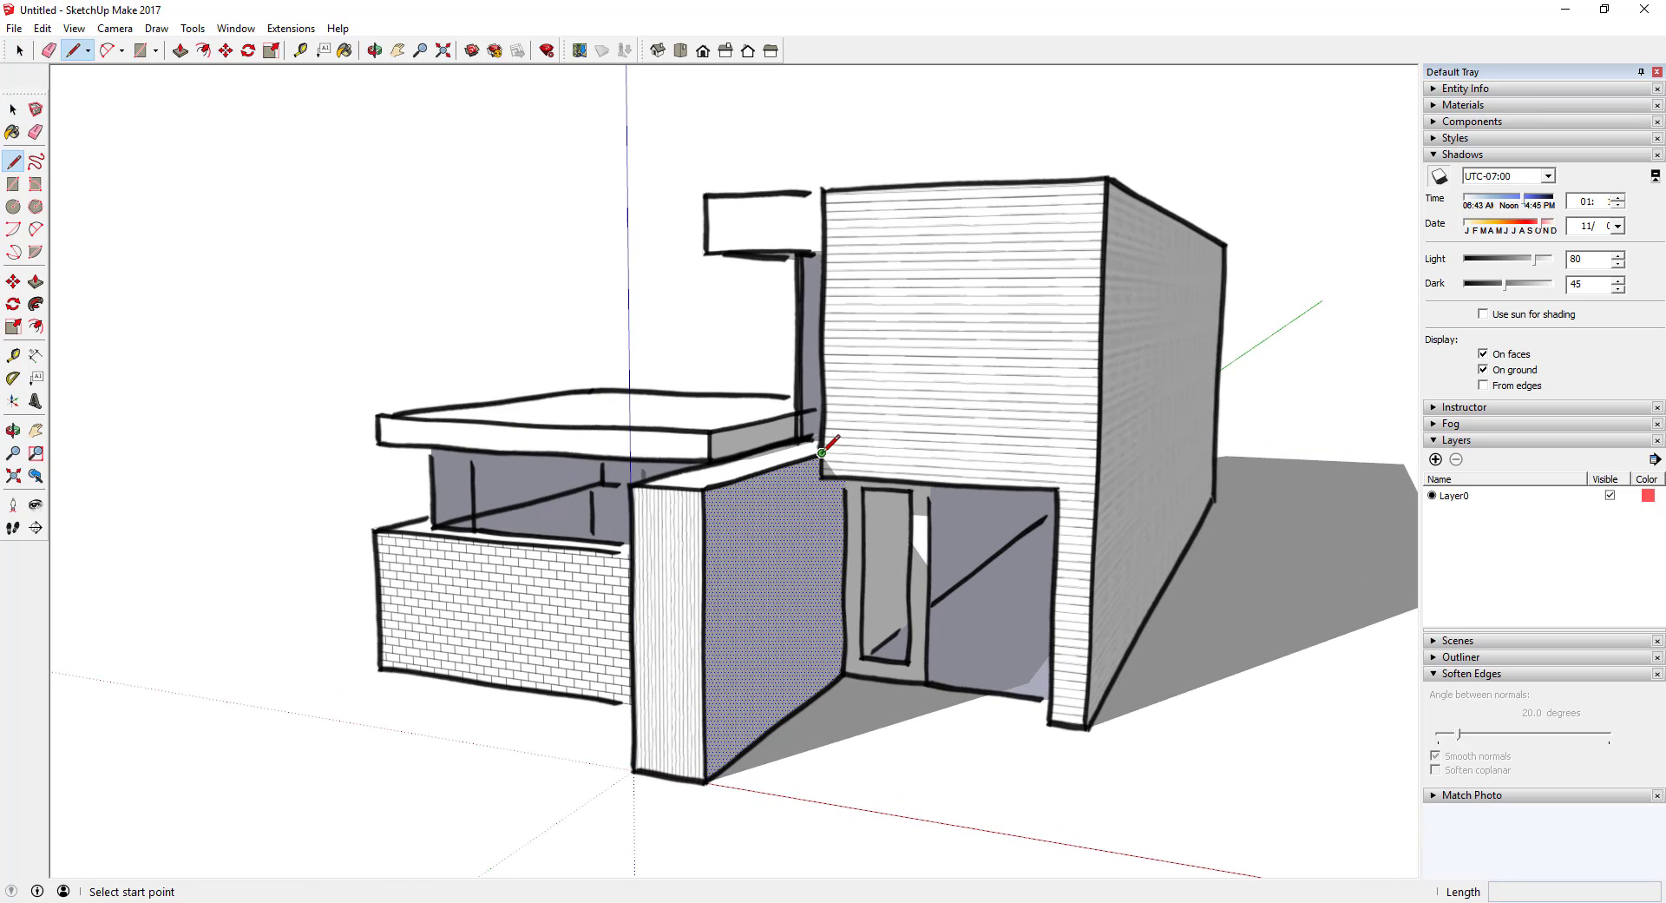
click(821, 452)
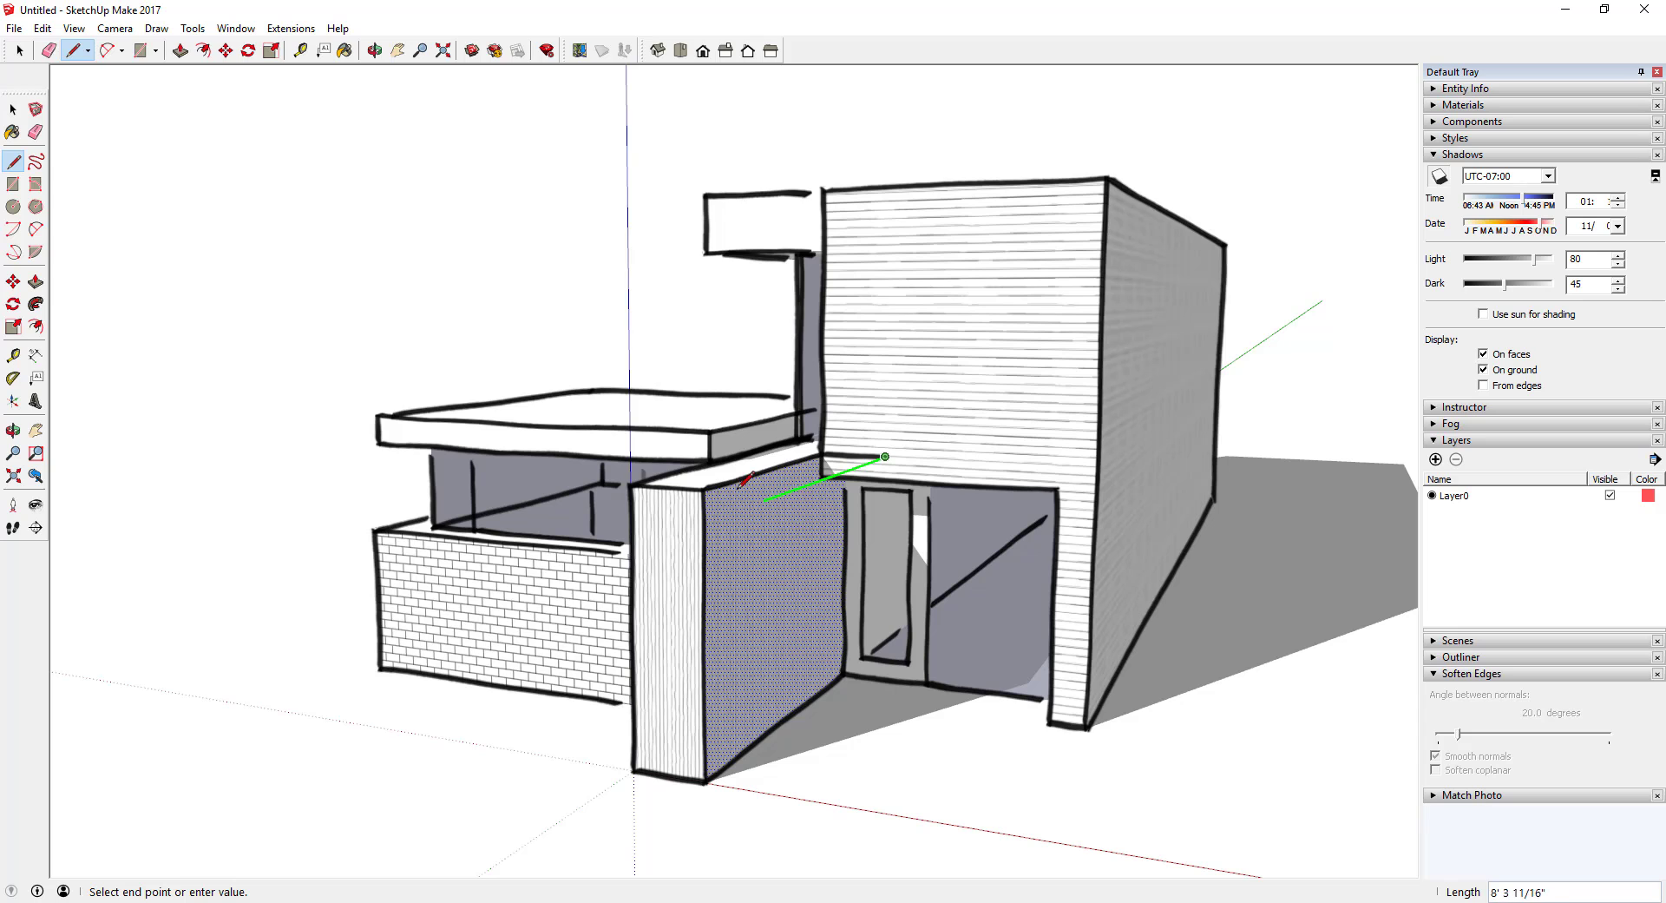
click(631, 483)
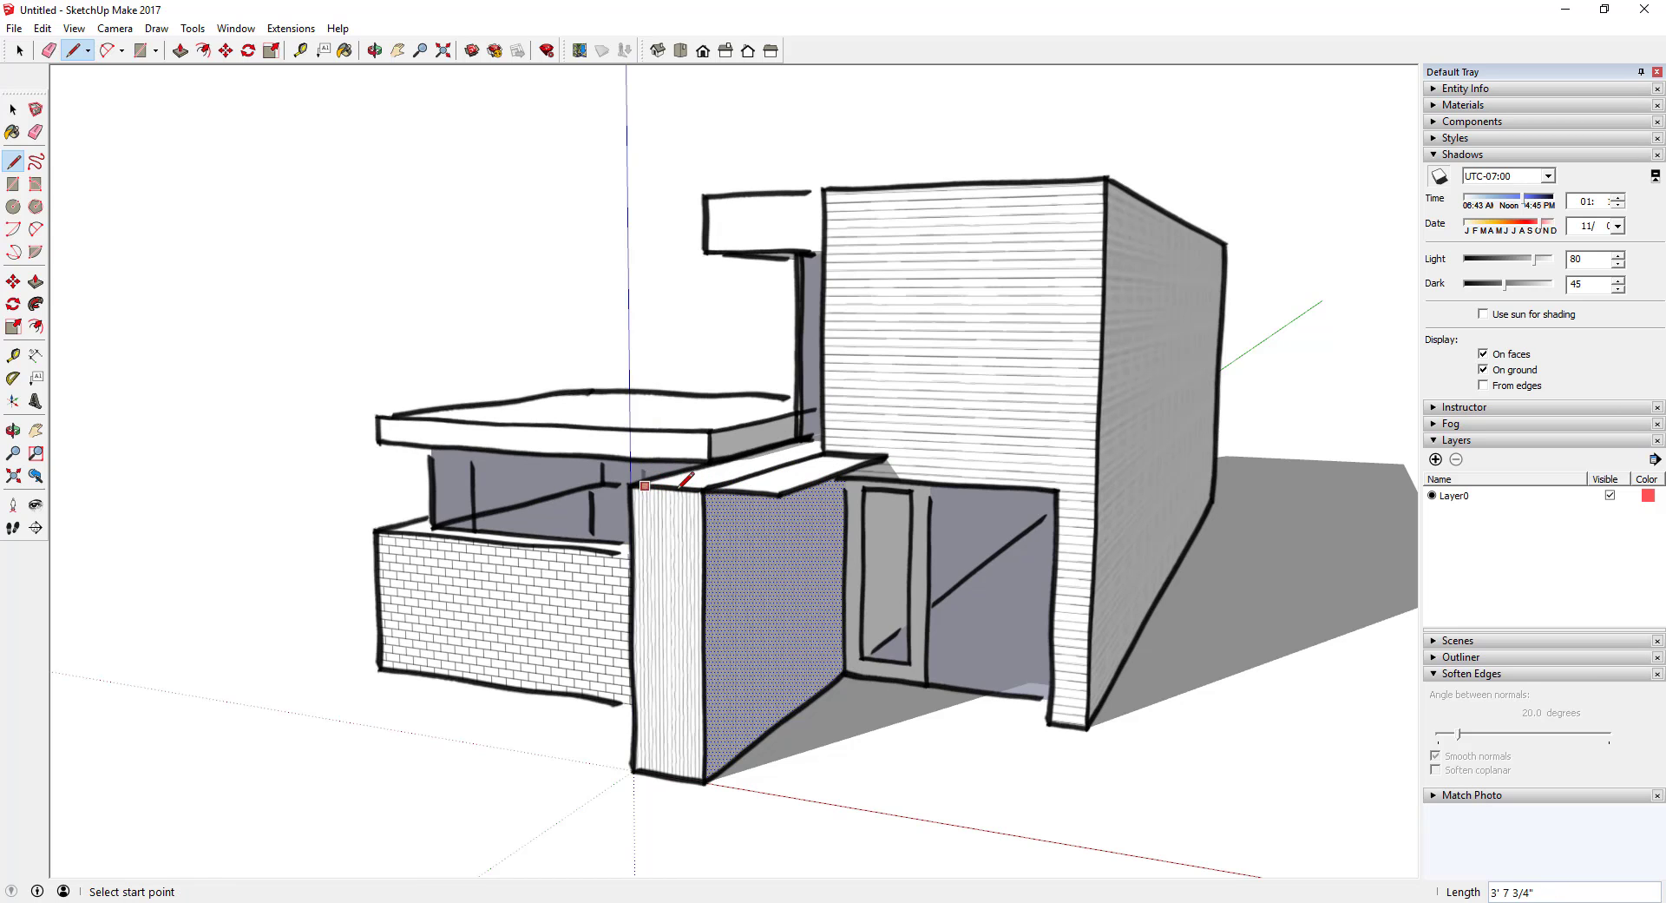
key(space)
middle_drag(636, 483, 755, 493)
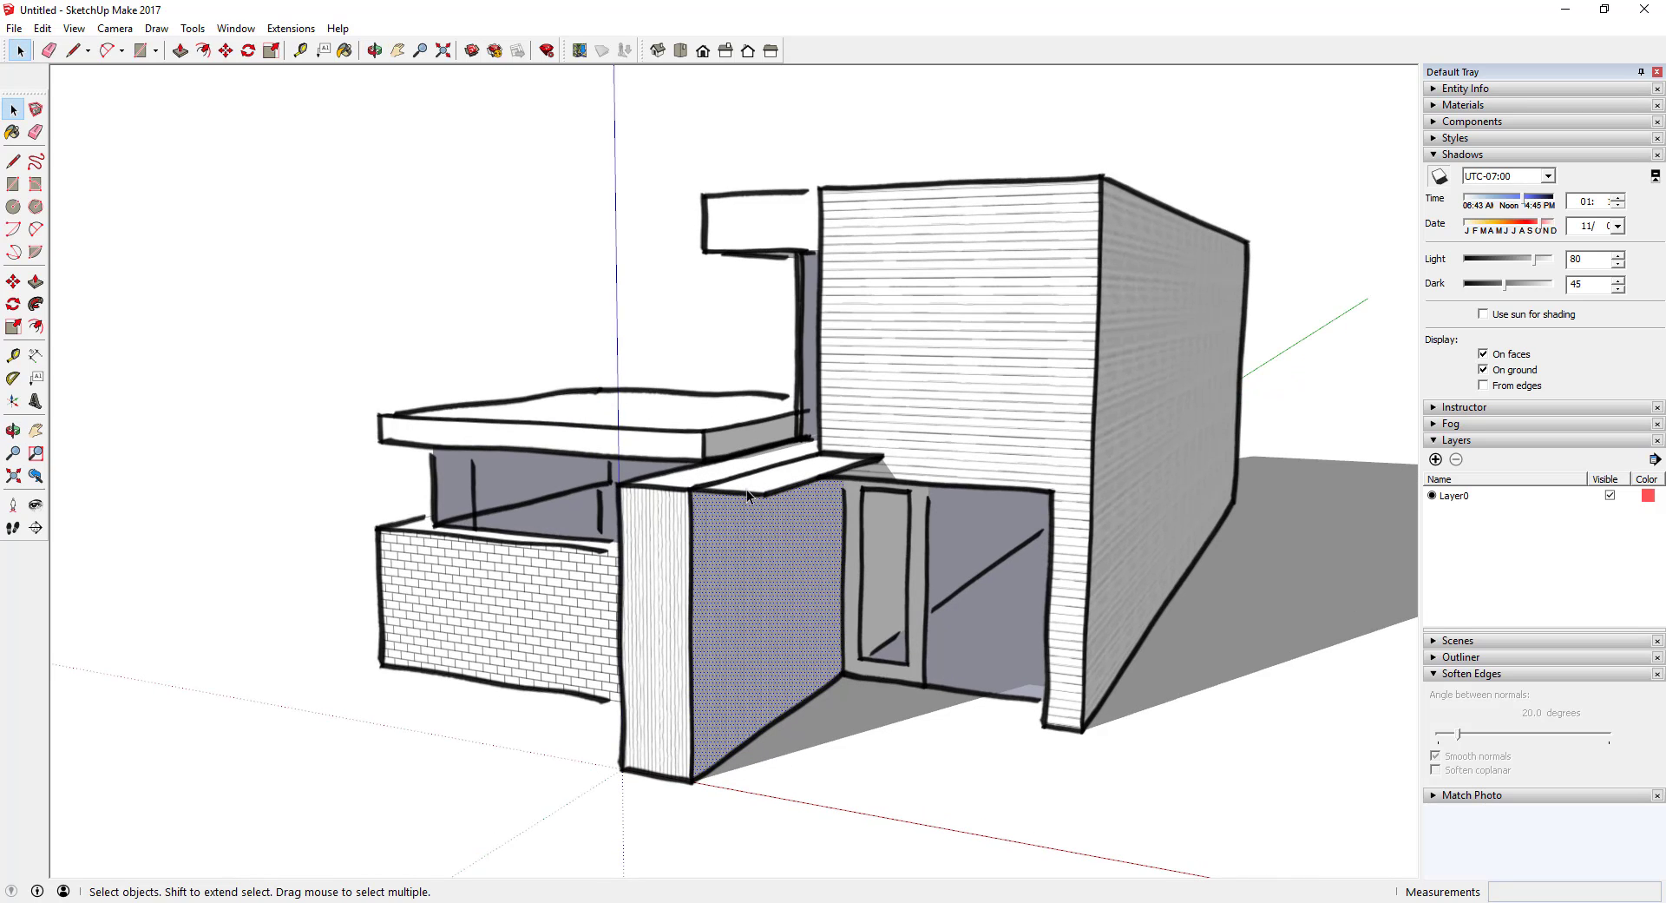
- Push/Pull the canopy face upward about 3 13/16" to give it thickness
key(p)
click(758, 481)
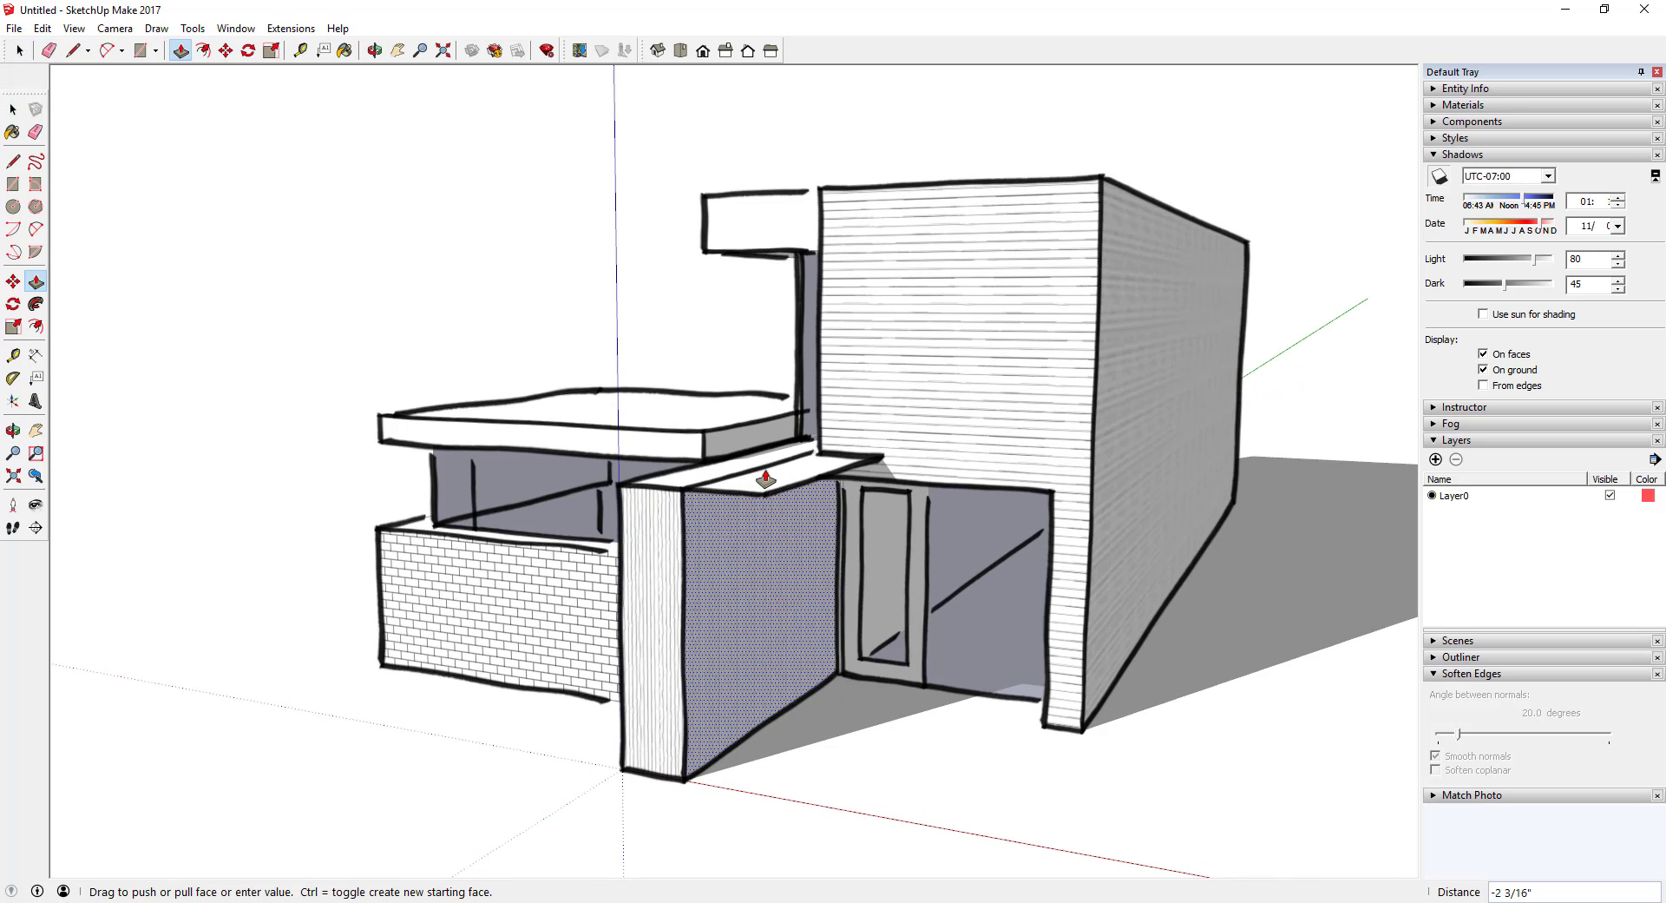
key(Escape)
click(770, 491)
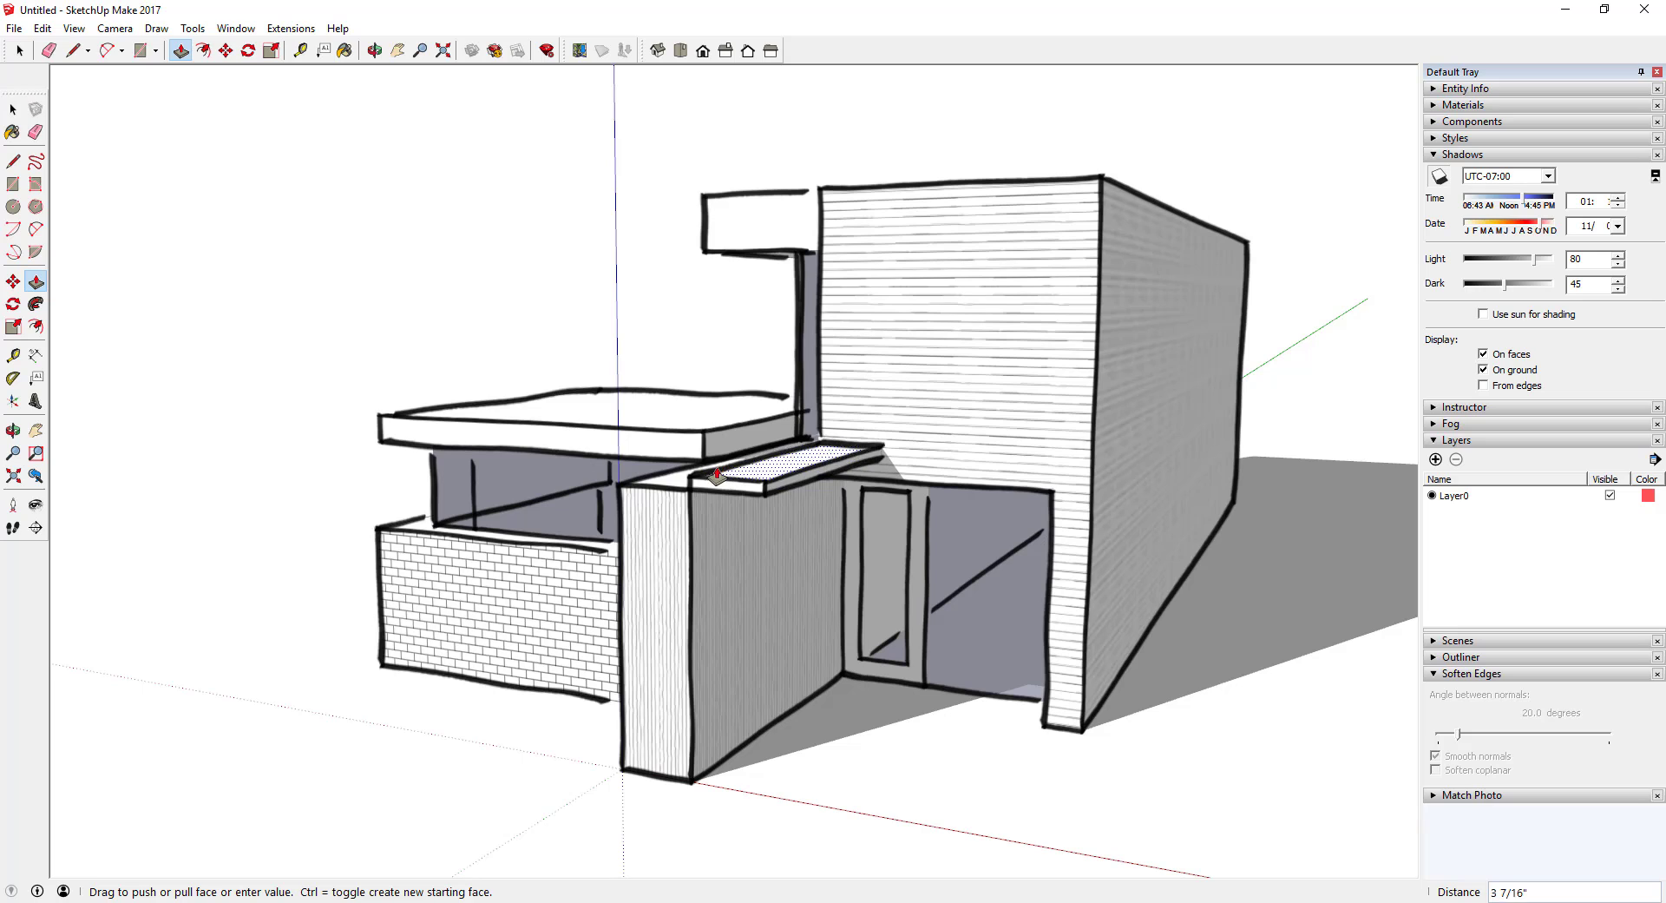
key(Escape)
click(765, 482)
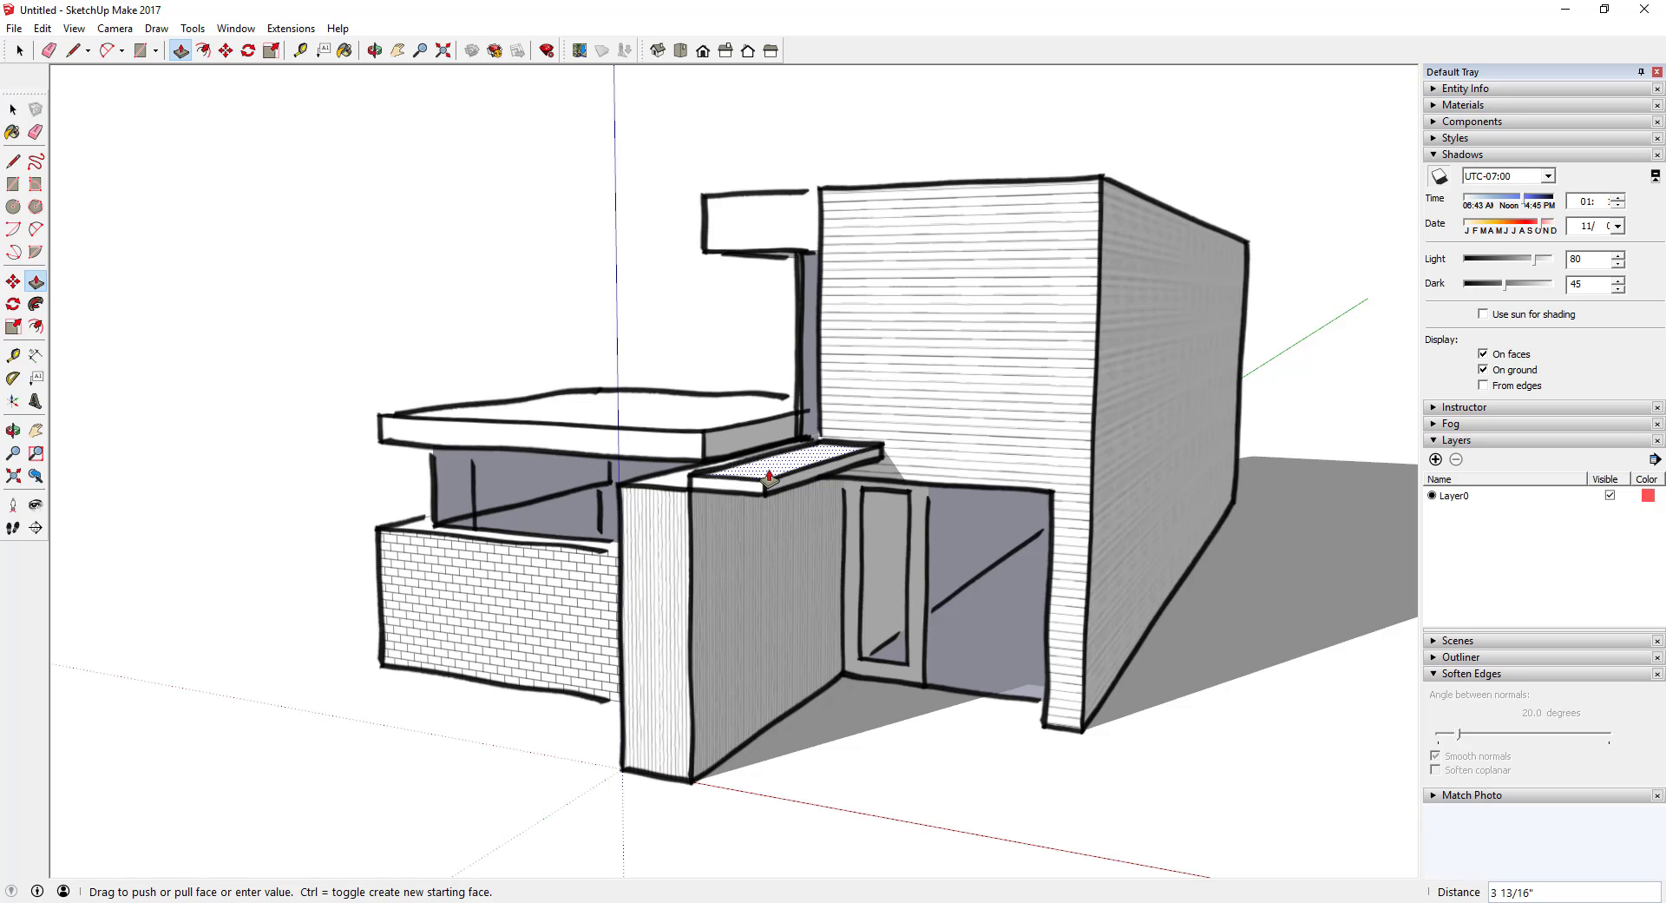
click(705, 478)
- Raise the front wall's top face about 3 13/16" so it is level with the canopy's top
click(677, 476)
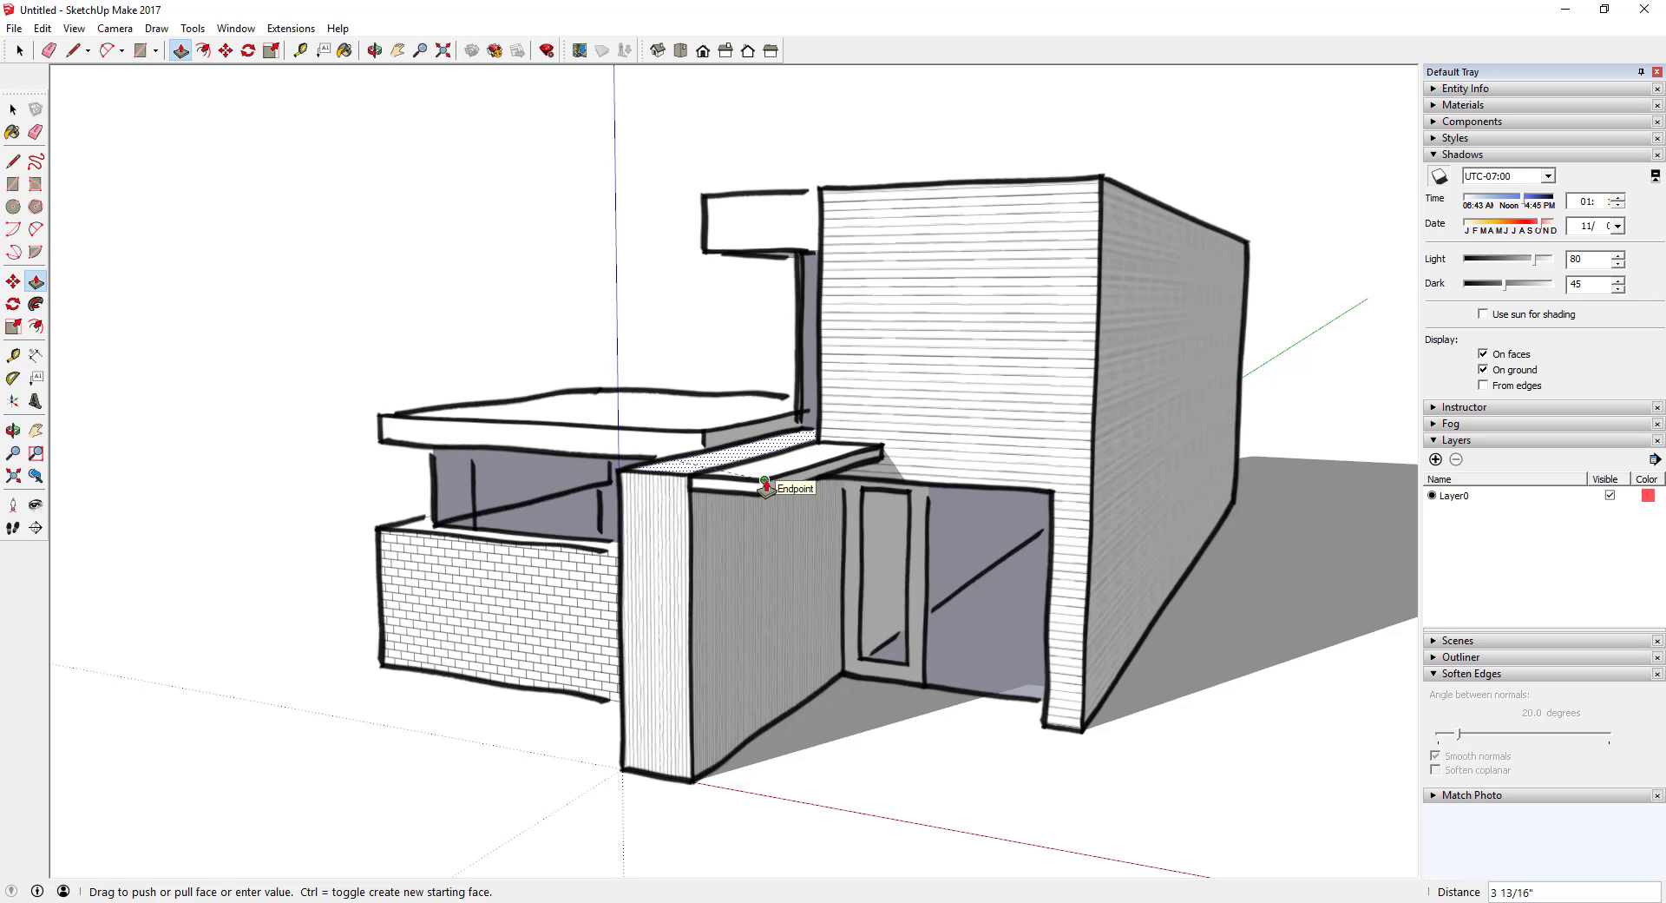
click(765, 483)
key(space)
key(p)
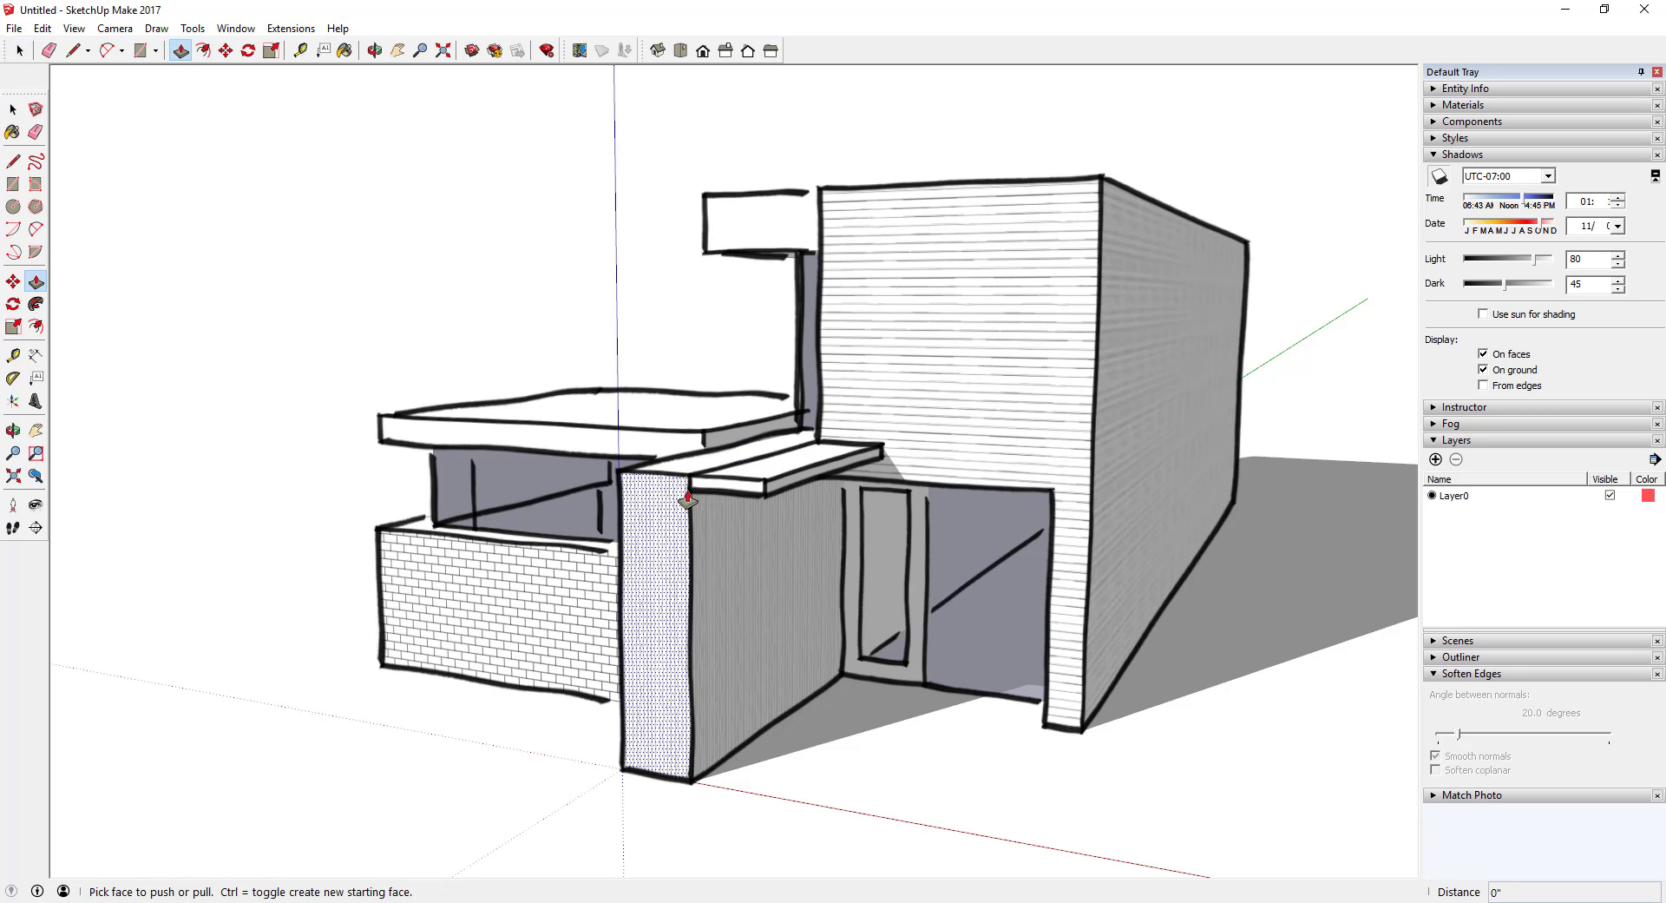
- Draw a rectangle about 1' 9 15/16" by 3 13/16" across the top of the front wall's end face and erase the seams with the canopy
key(r)
click(690, 489)
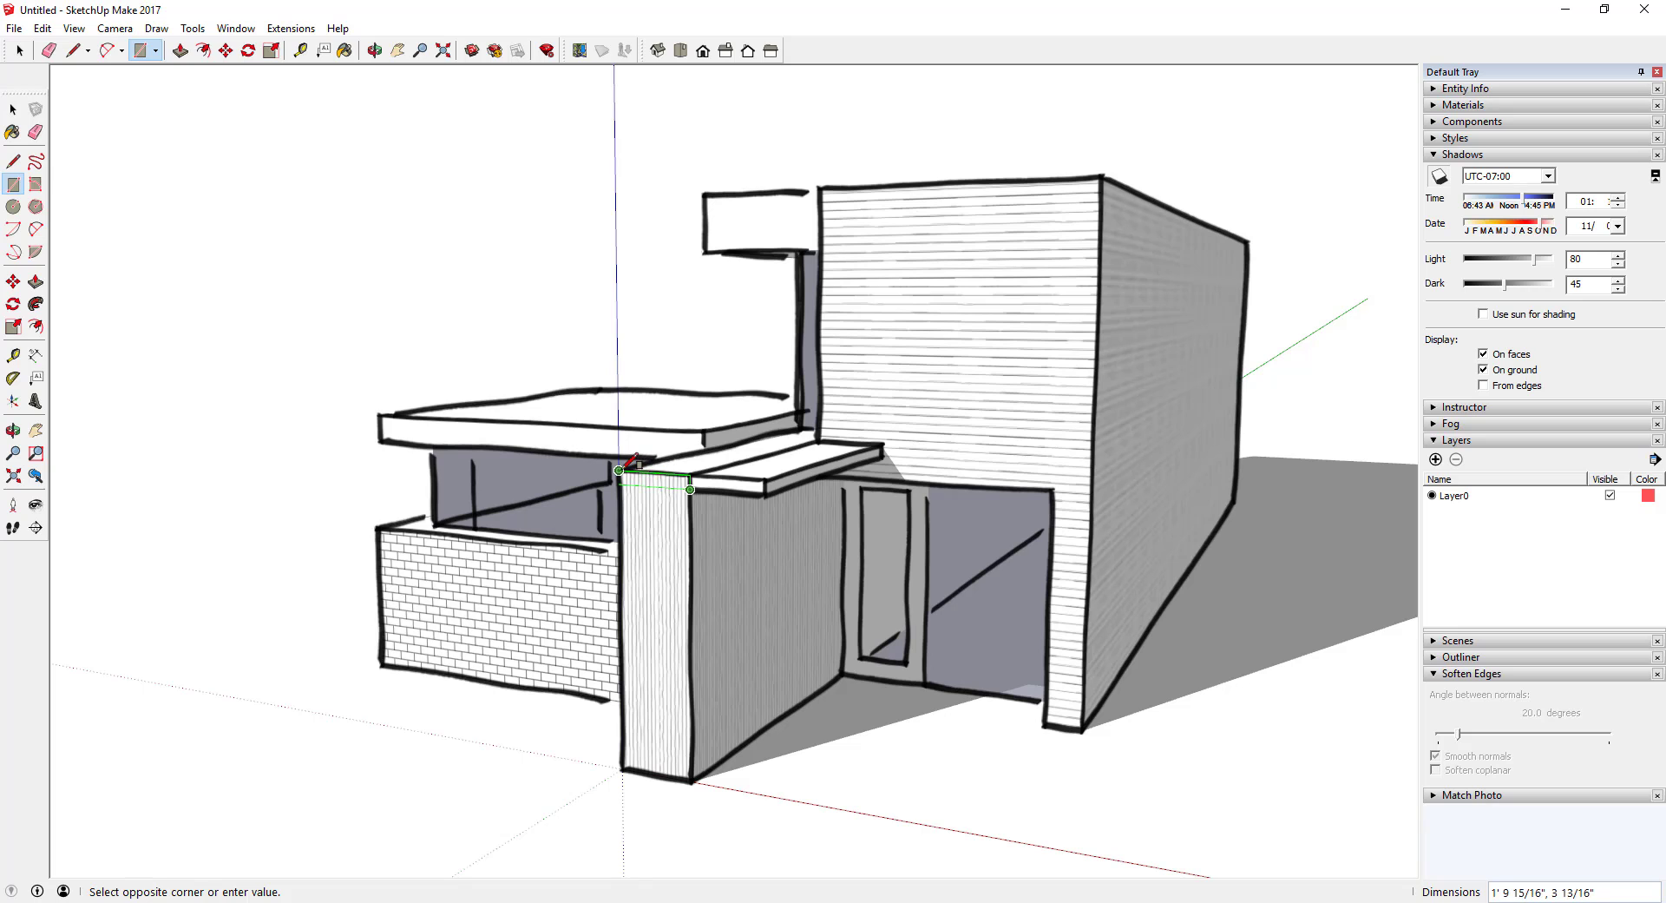
key(space)
key(e)
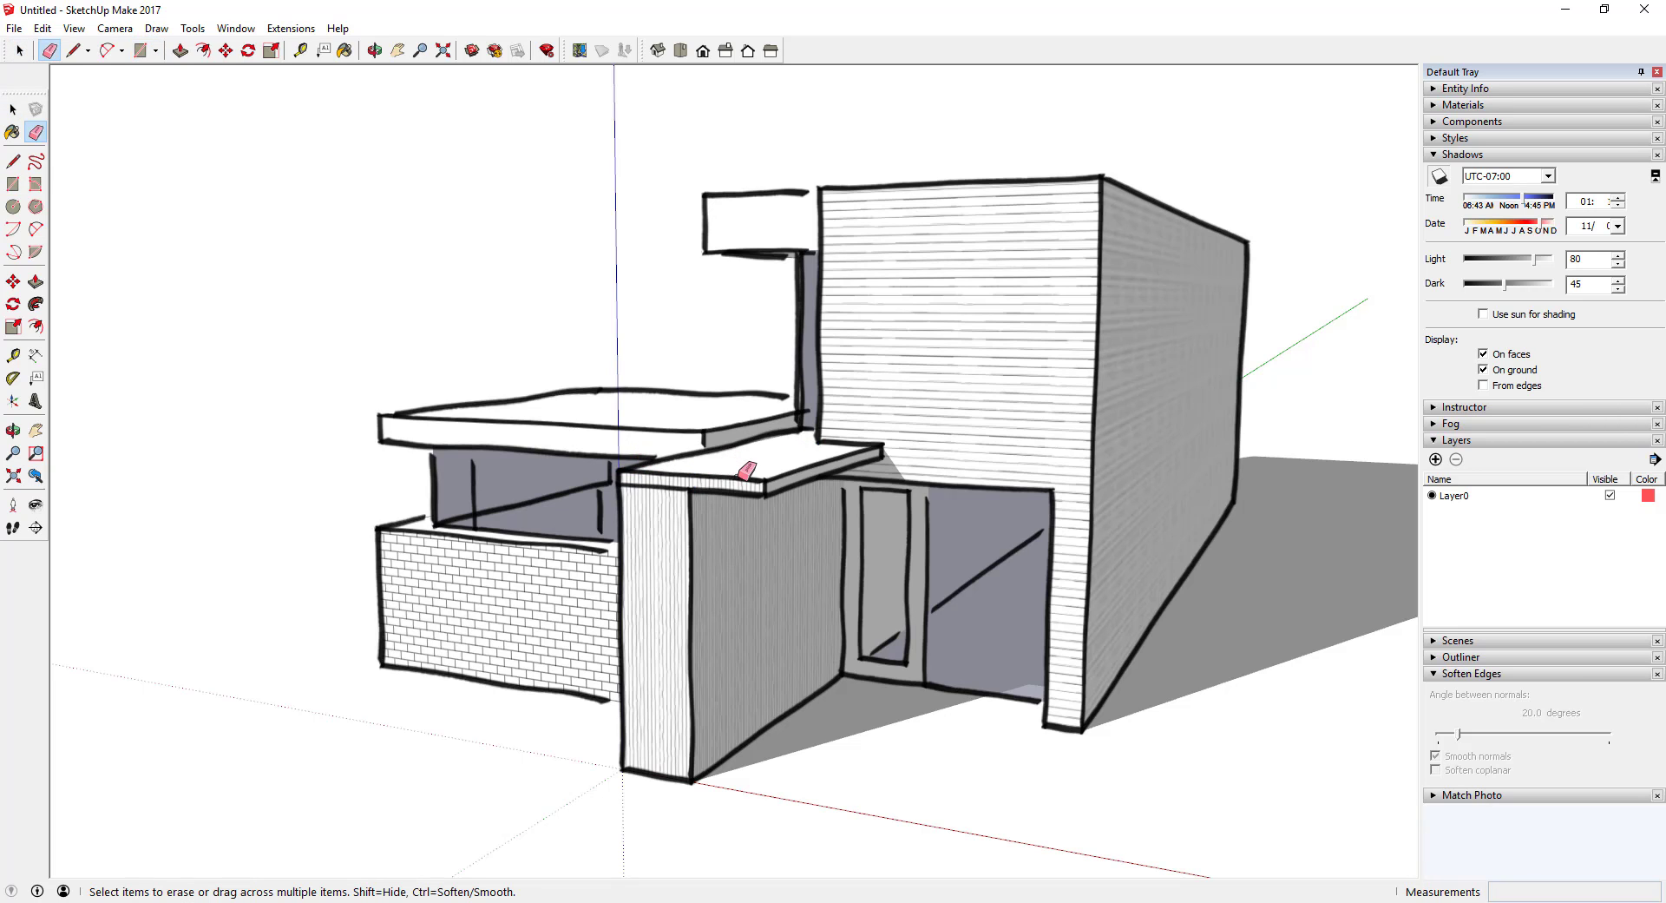
key(space)
- Push/Pull the canopy's front face forward about 3' 6 3/4" beyond the front wall
scroll(755, 482, up, 3)
key(p)
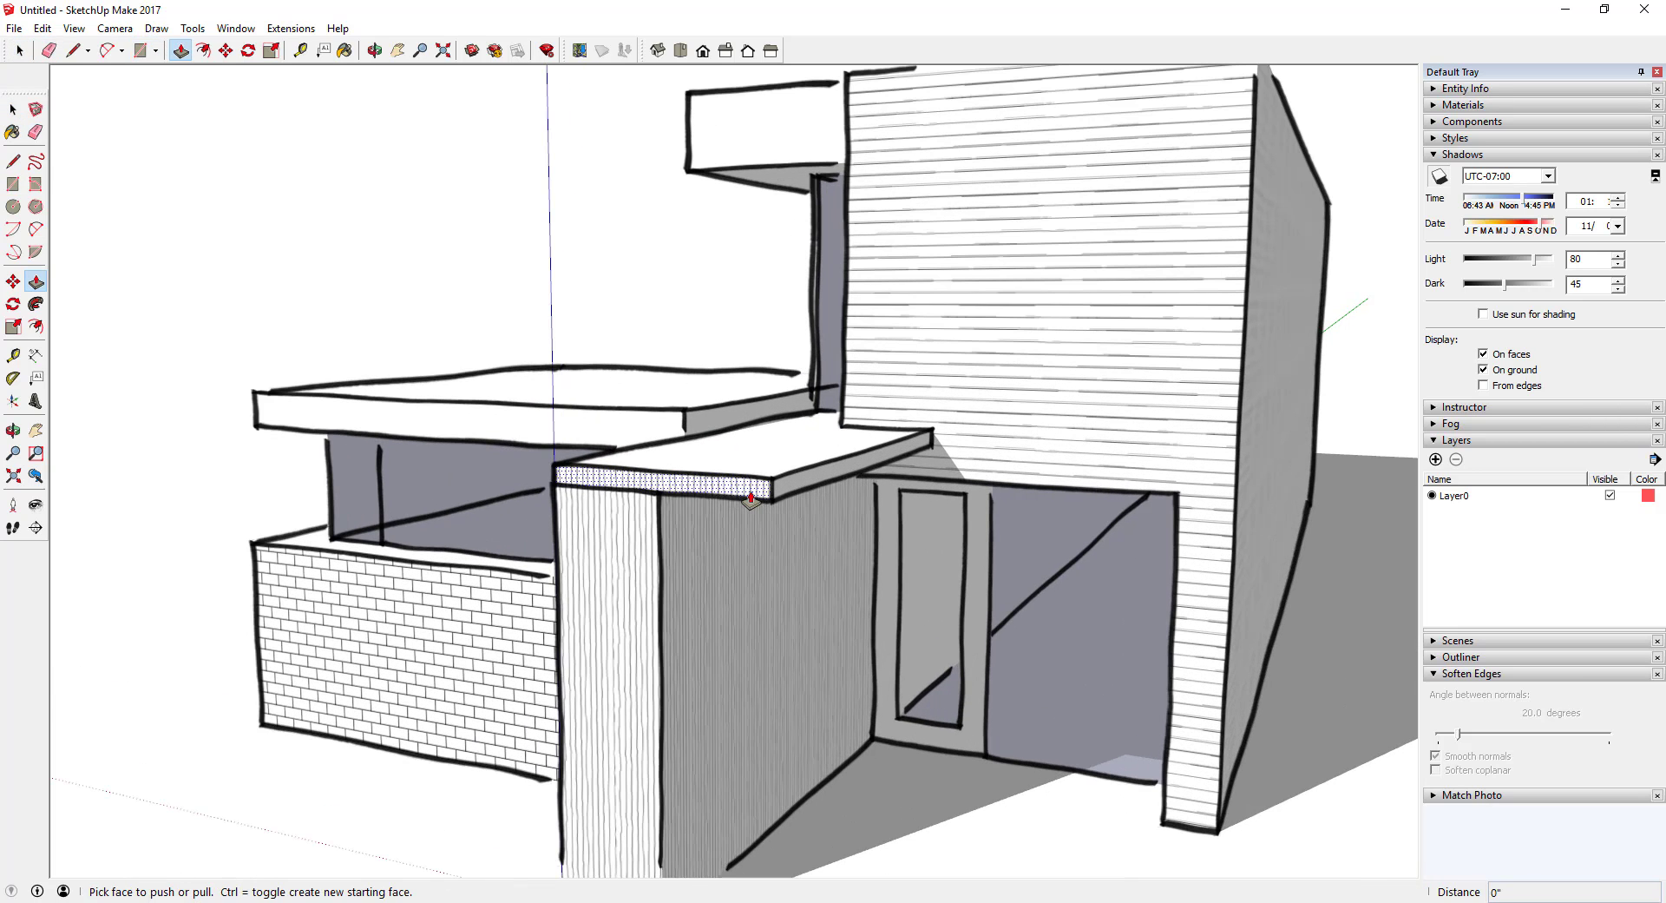
click(755, 488)
scroll(781, 478, down, 3)
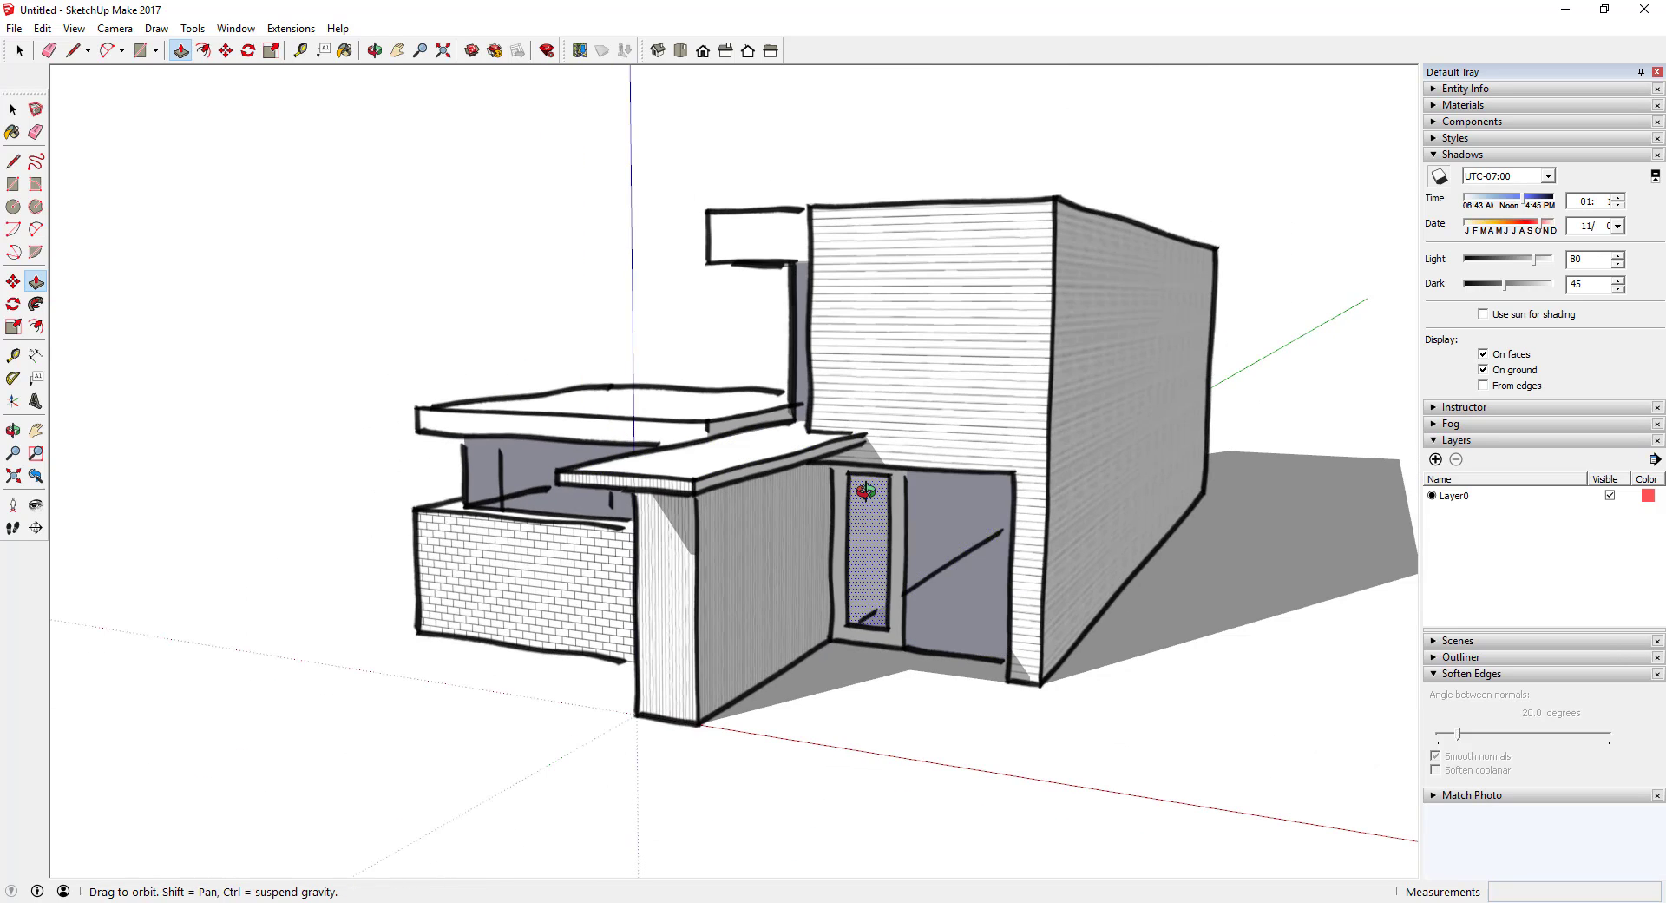
click(631, 480)
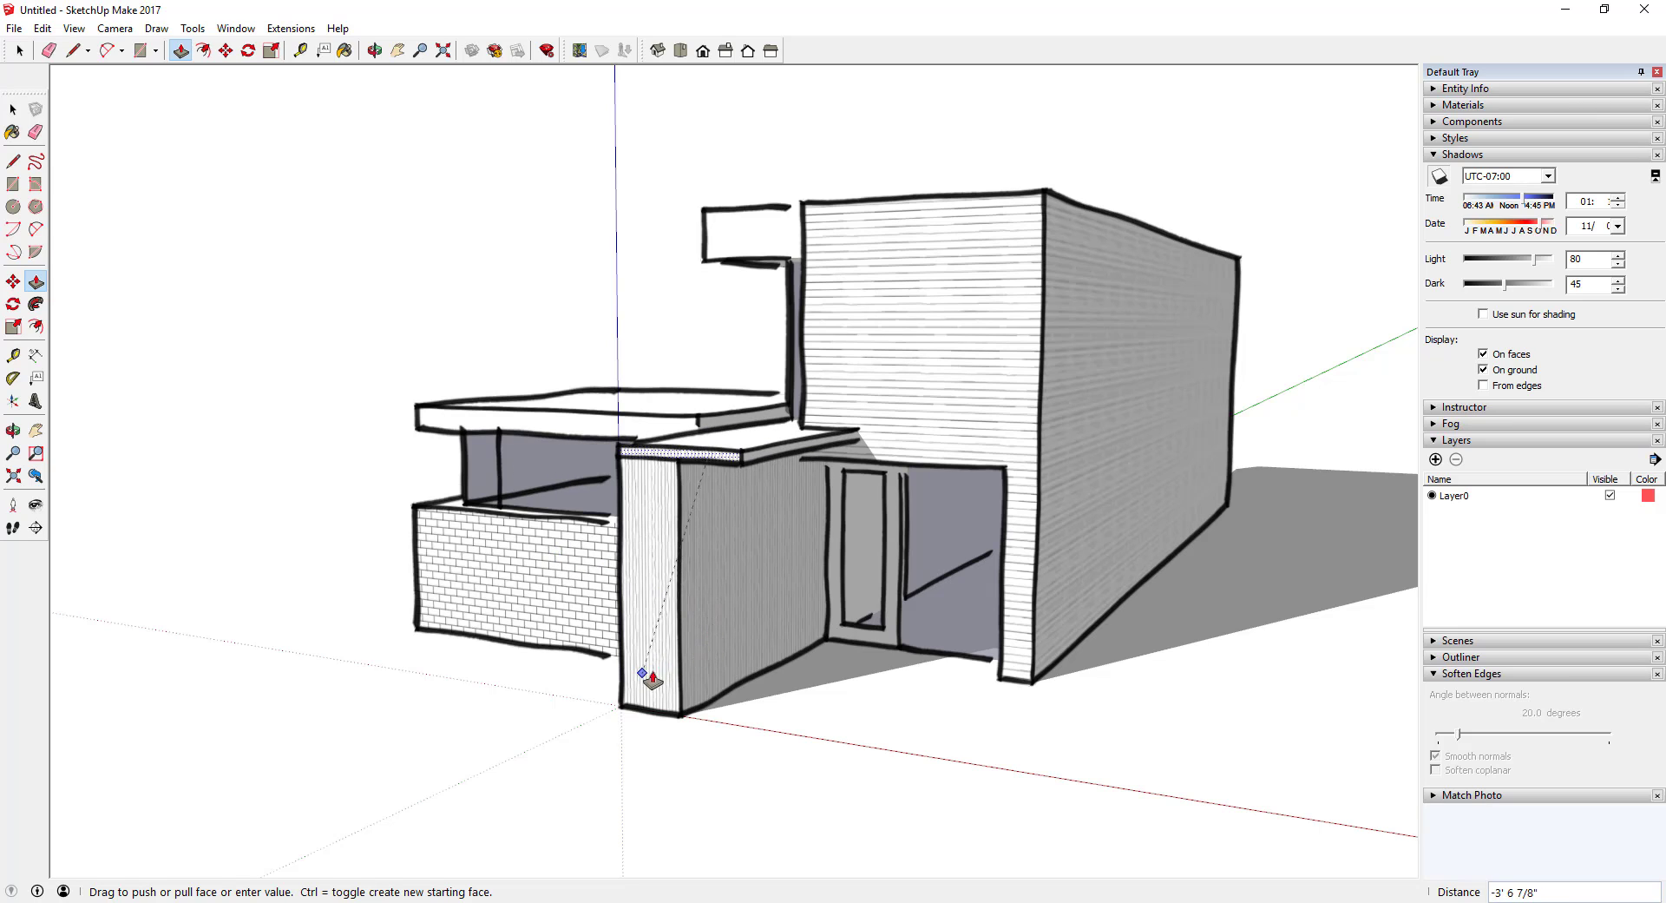
click(695, 777)
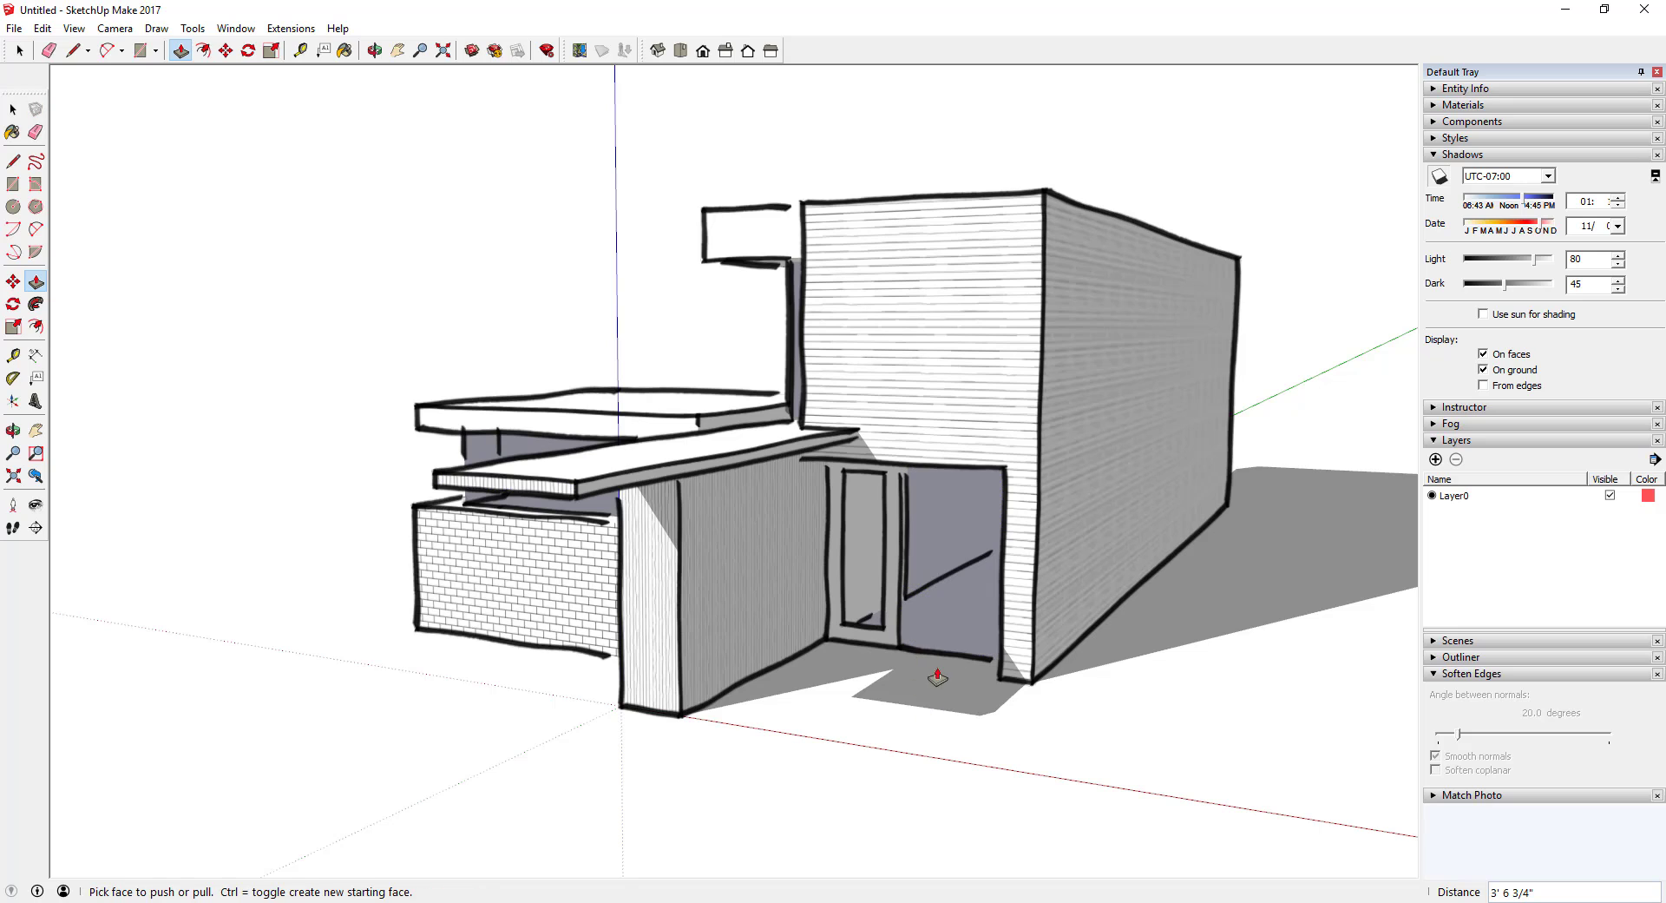
- Pull the canopy's side face about 4' 8" outward over the entrance and push its front face back flush with the front wall
click(616, 490)
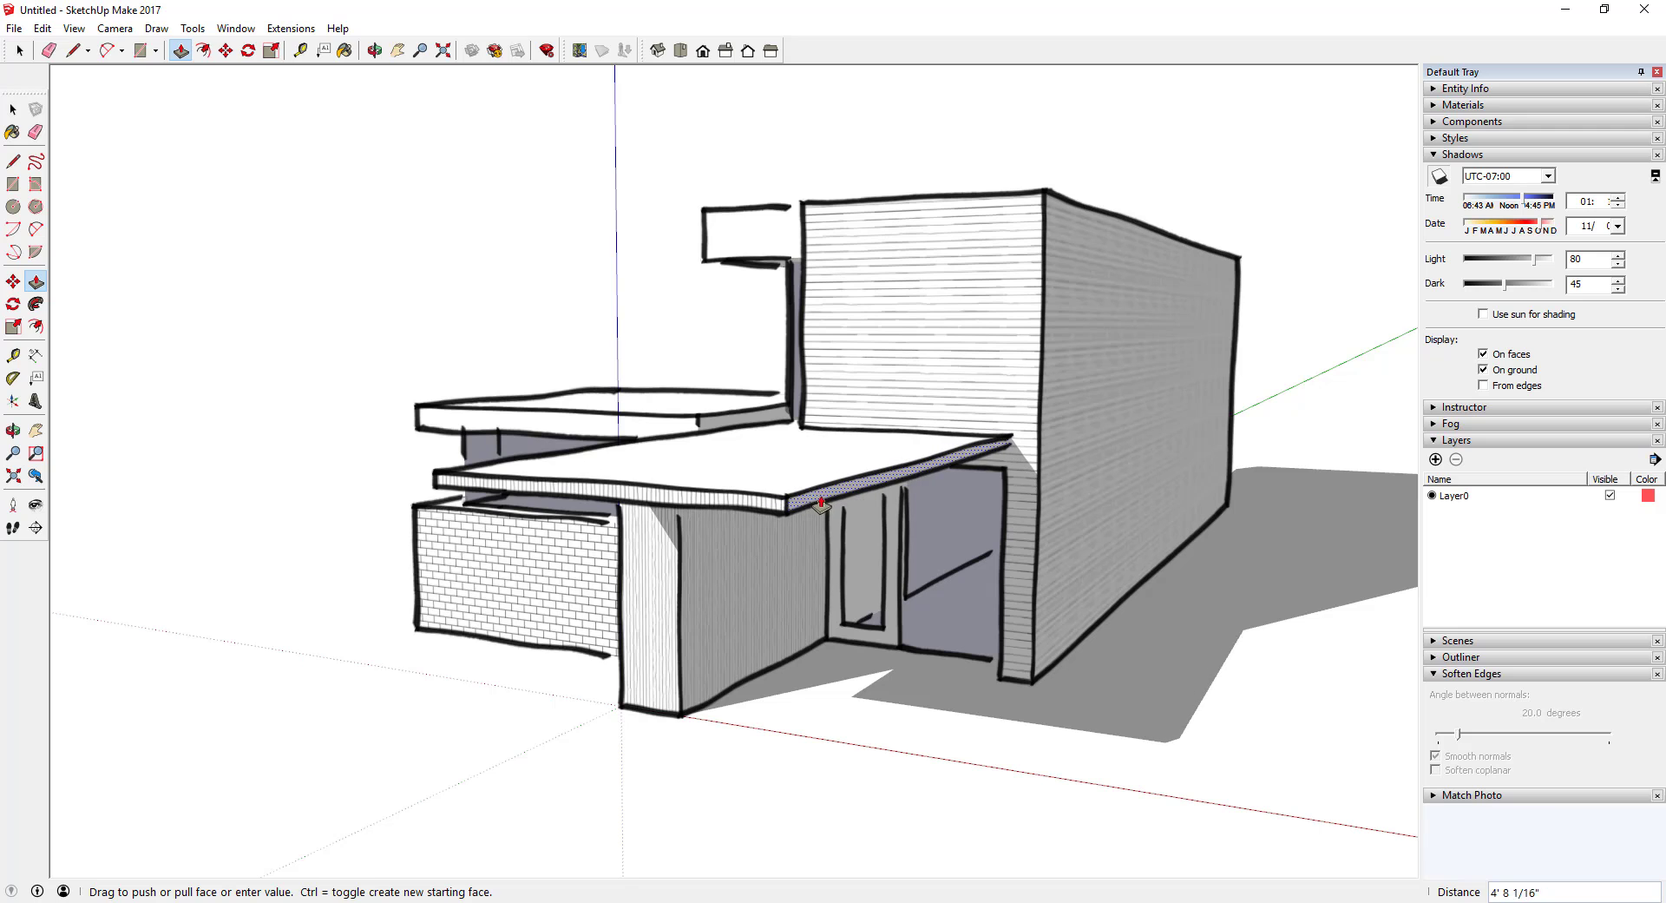
middle_drag(823, 496, 884, 375)
click(748, 392)
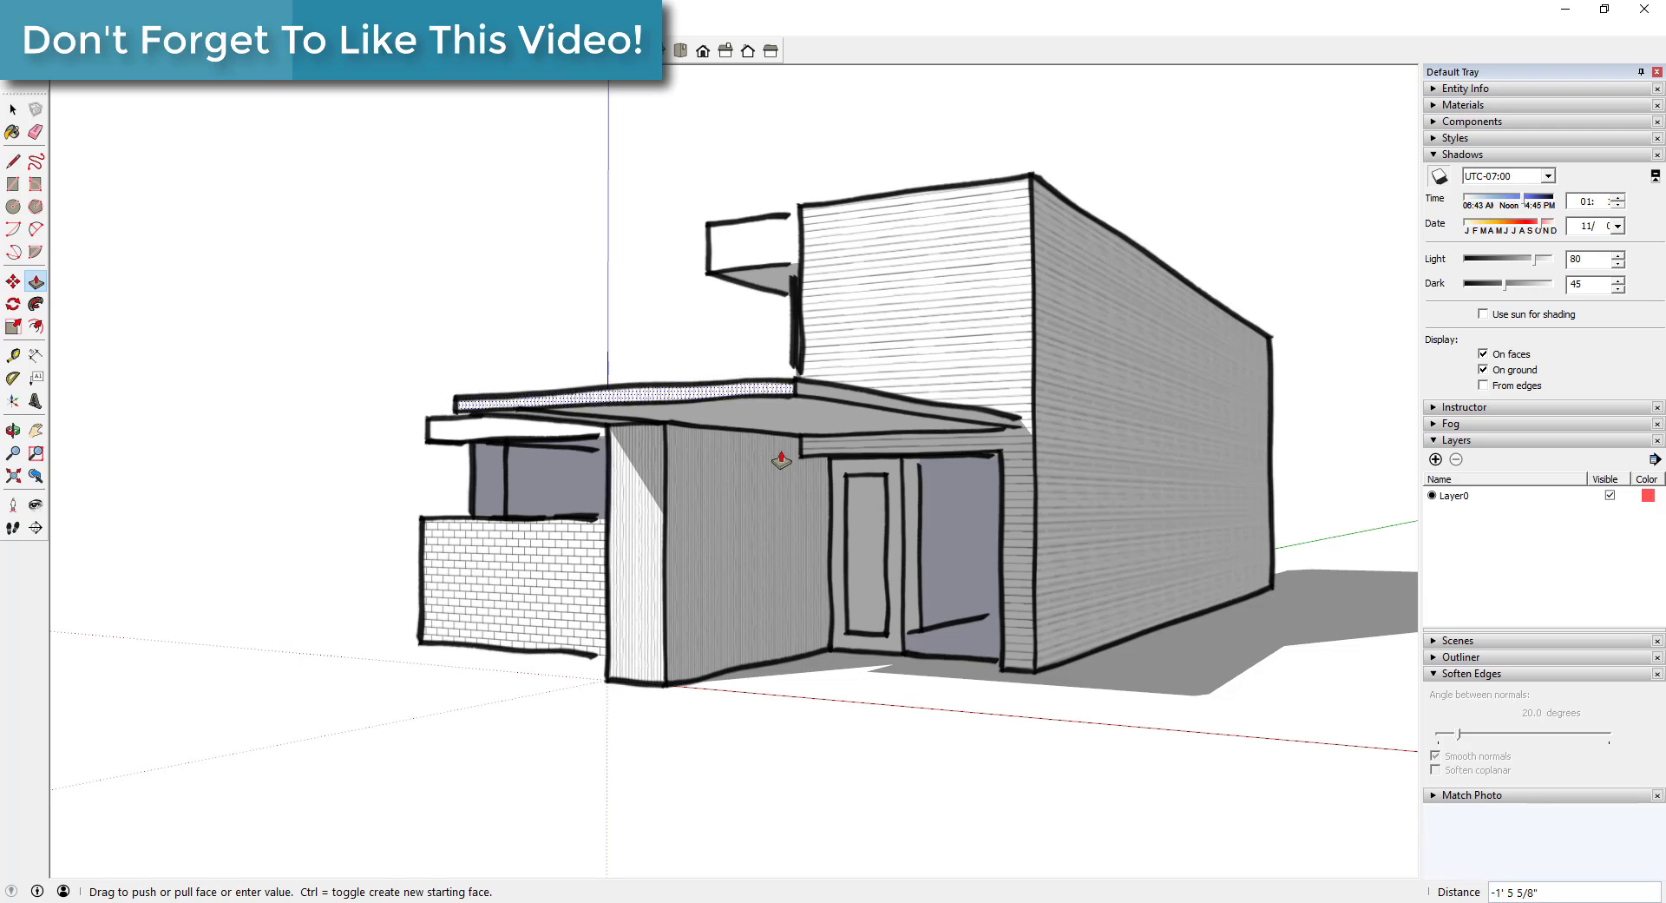
click(662, 513)
middle_drag(829, 551, 654, 556)
key(space)
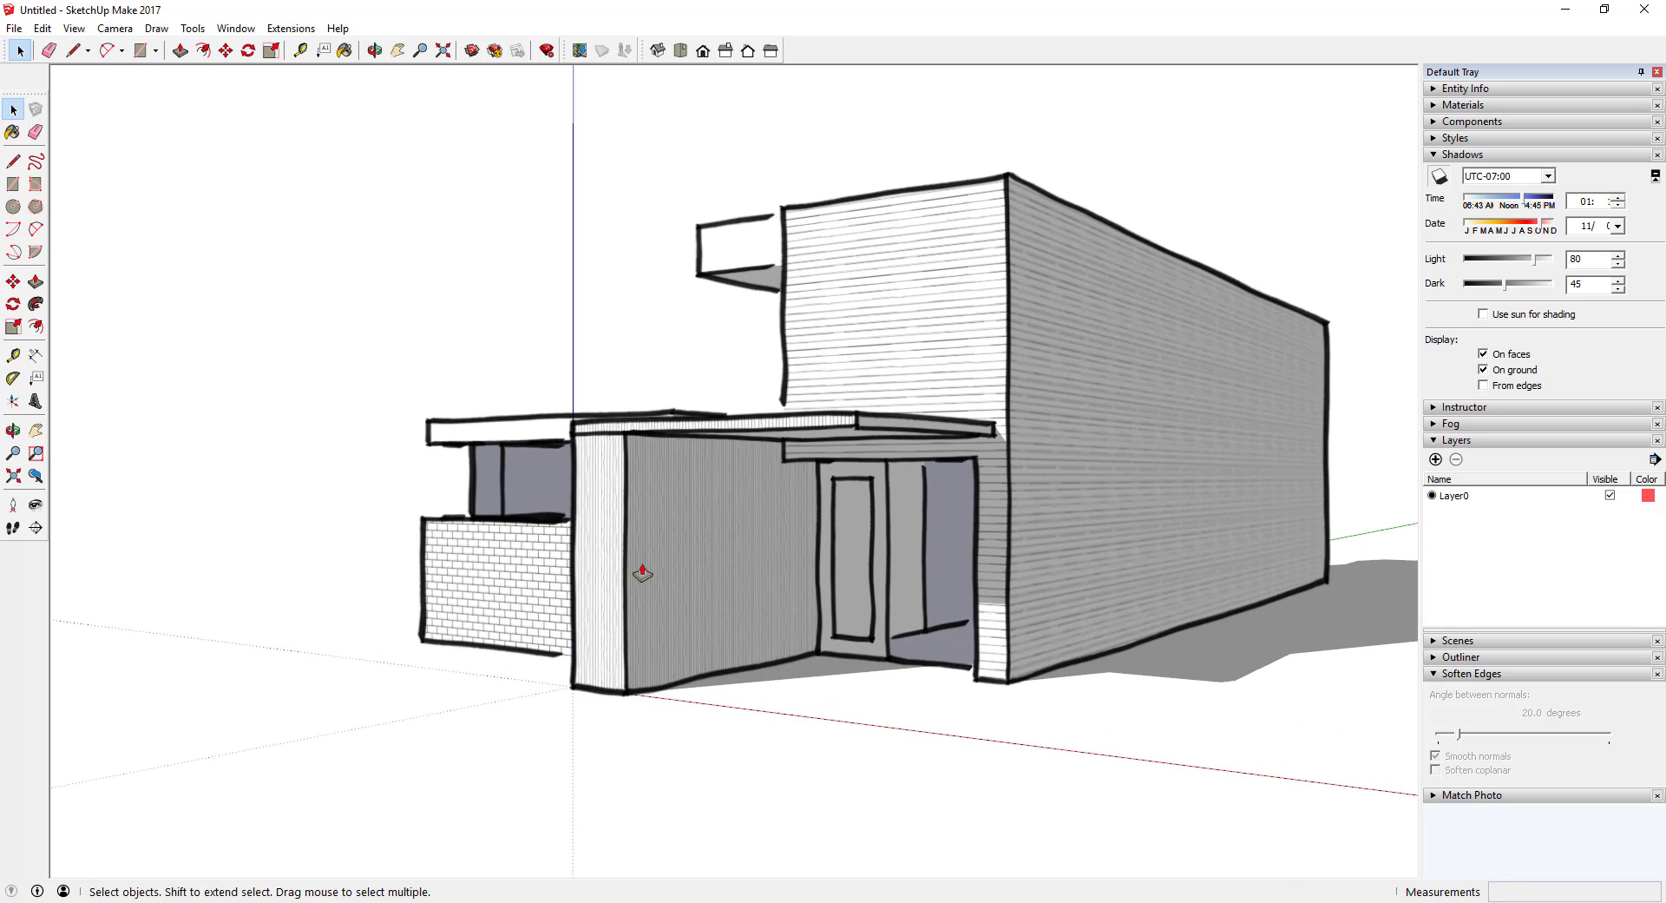
- Push the front wall's end face back about 1' 5 11/16" beneath the canopy to create an overhang
key(p)
click(603, 575)
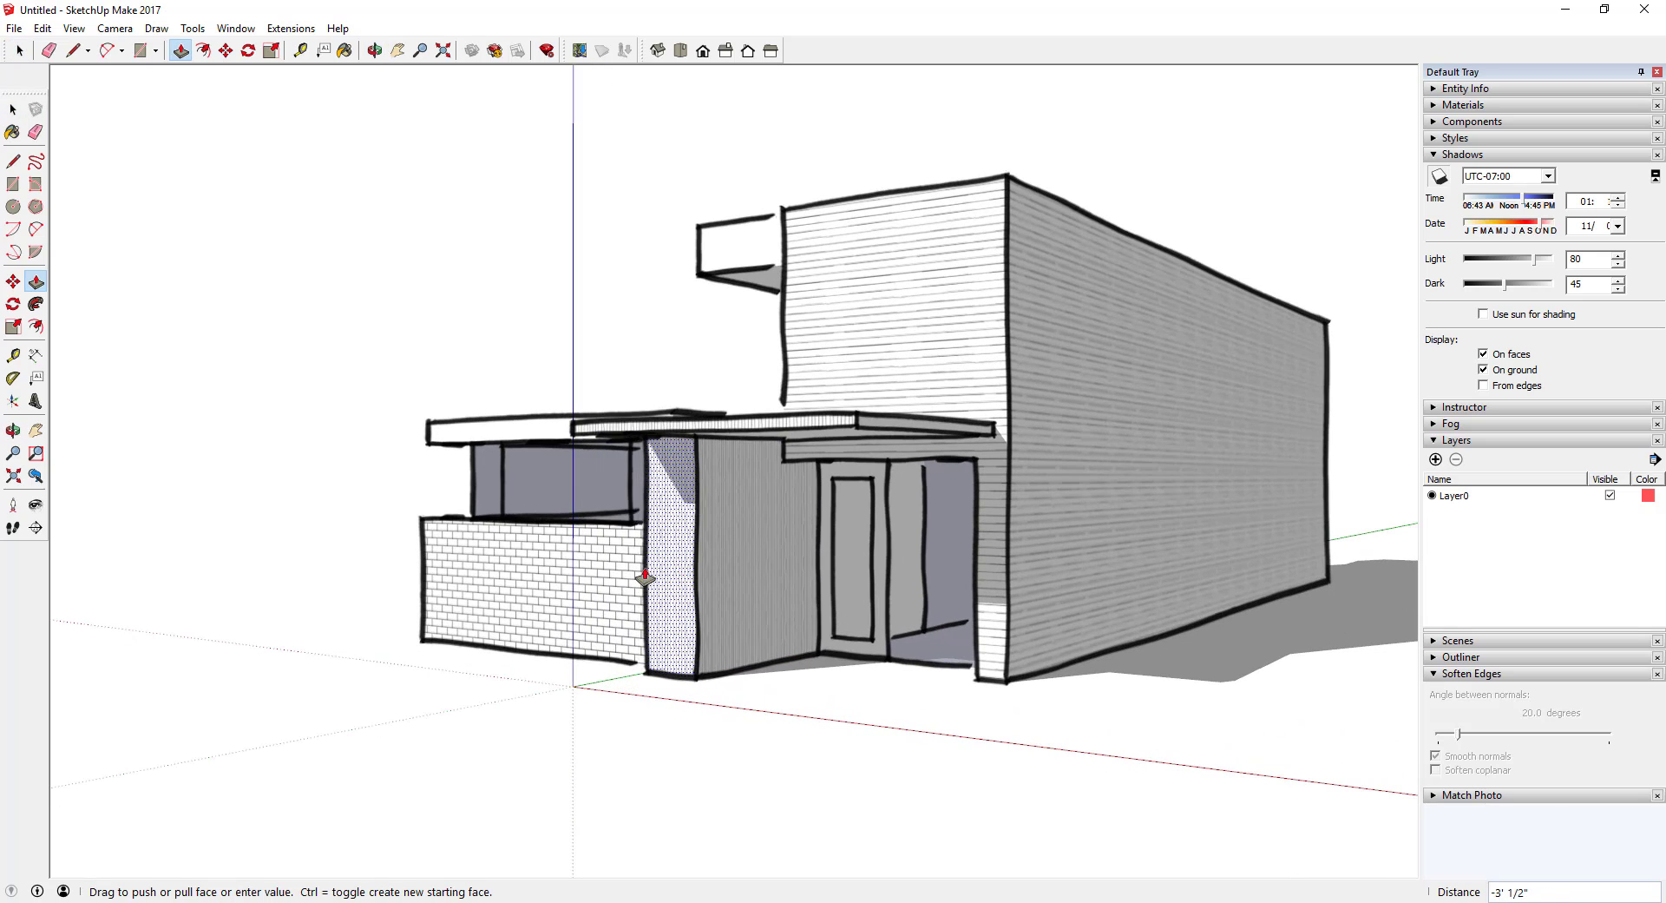
middle_drag(617, 439, 793, 557)
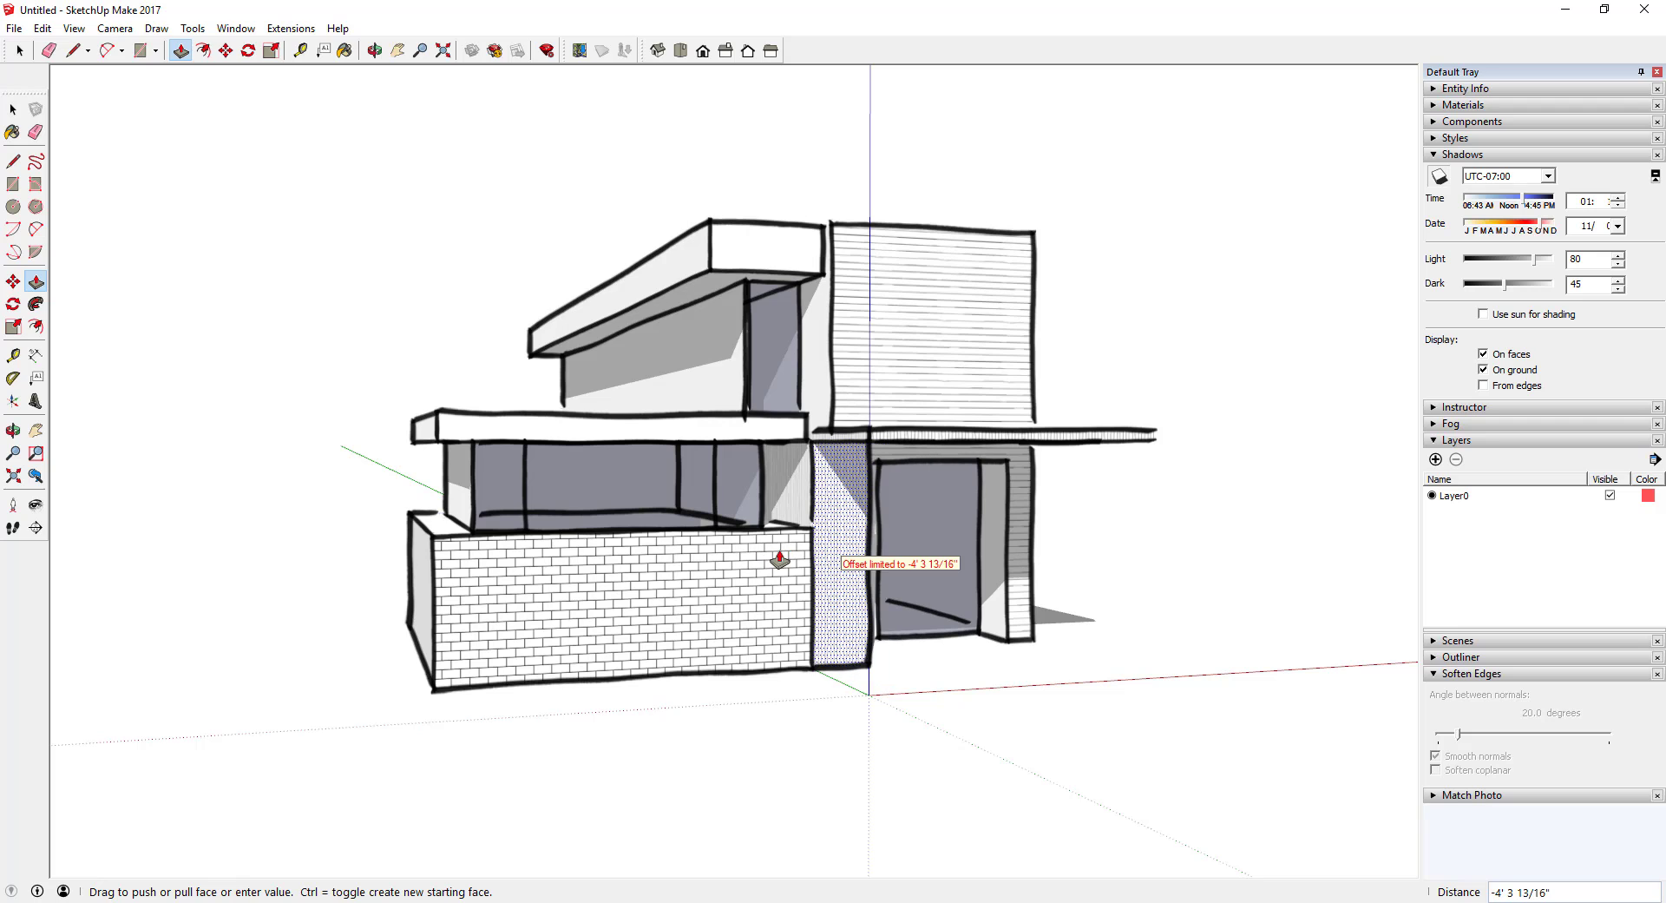
click(894, 657)
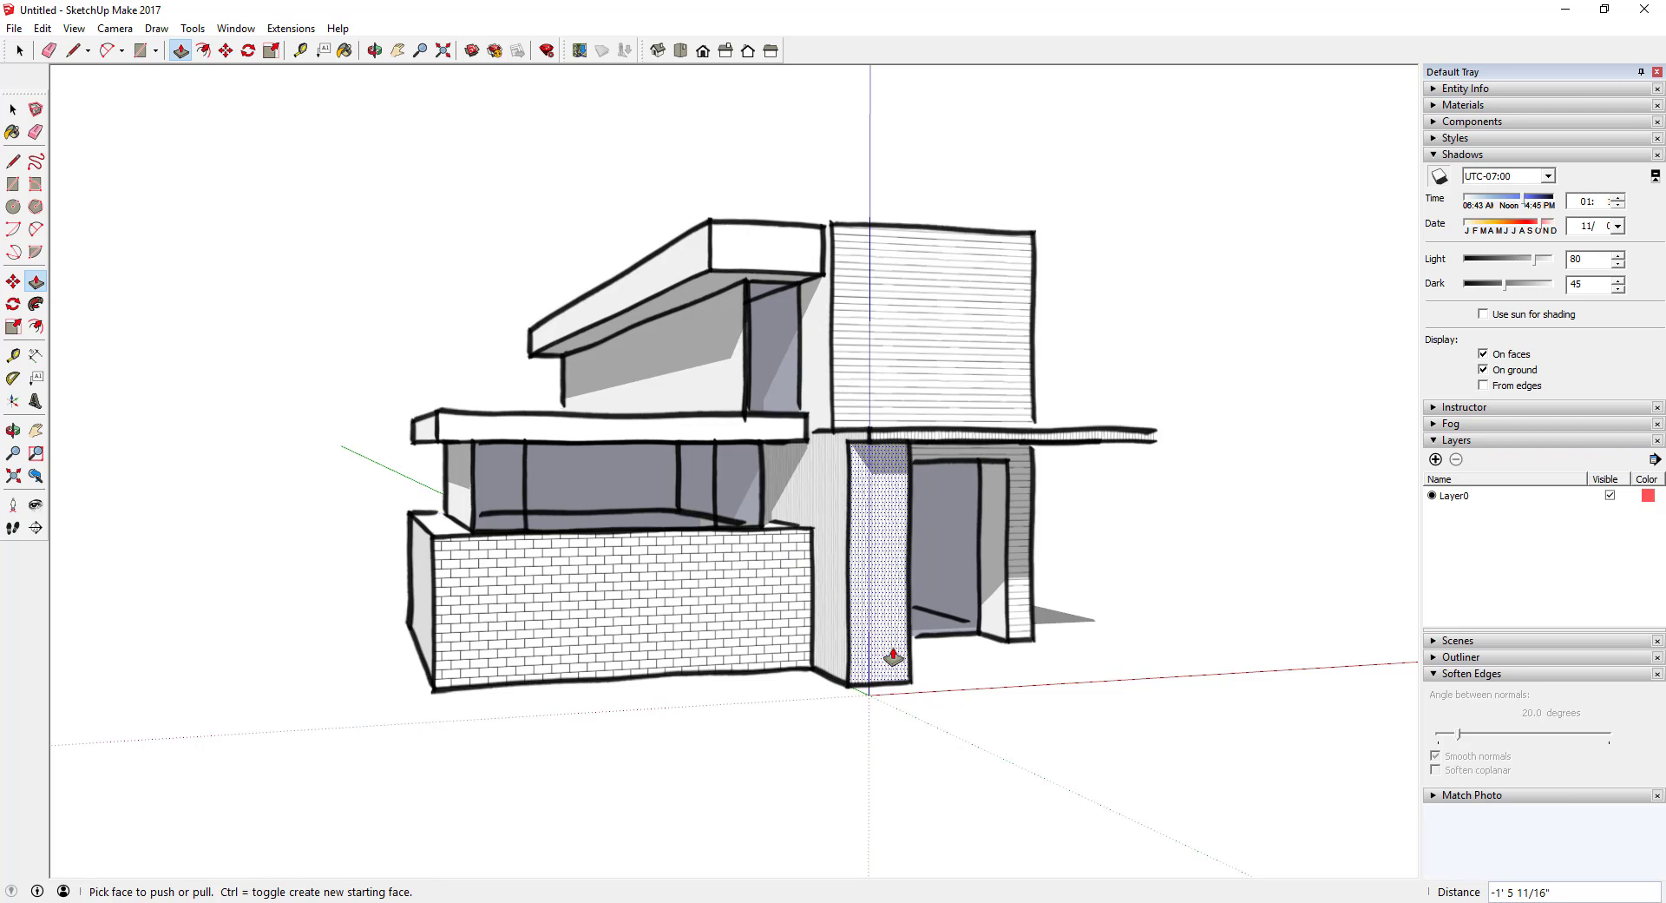
middle_drag(894, 657, 835, 601)
key(space)
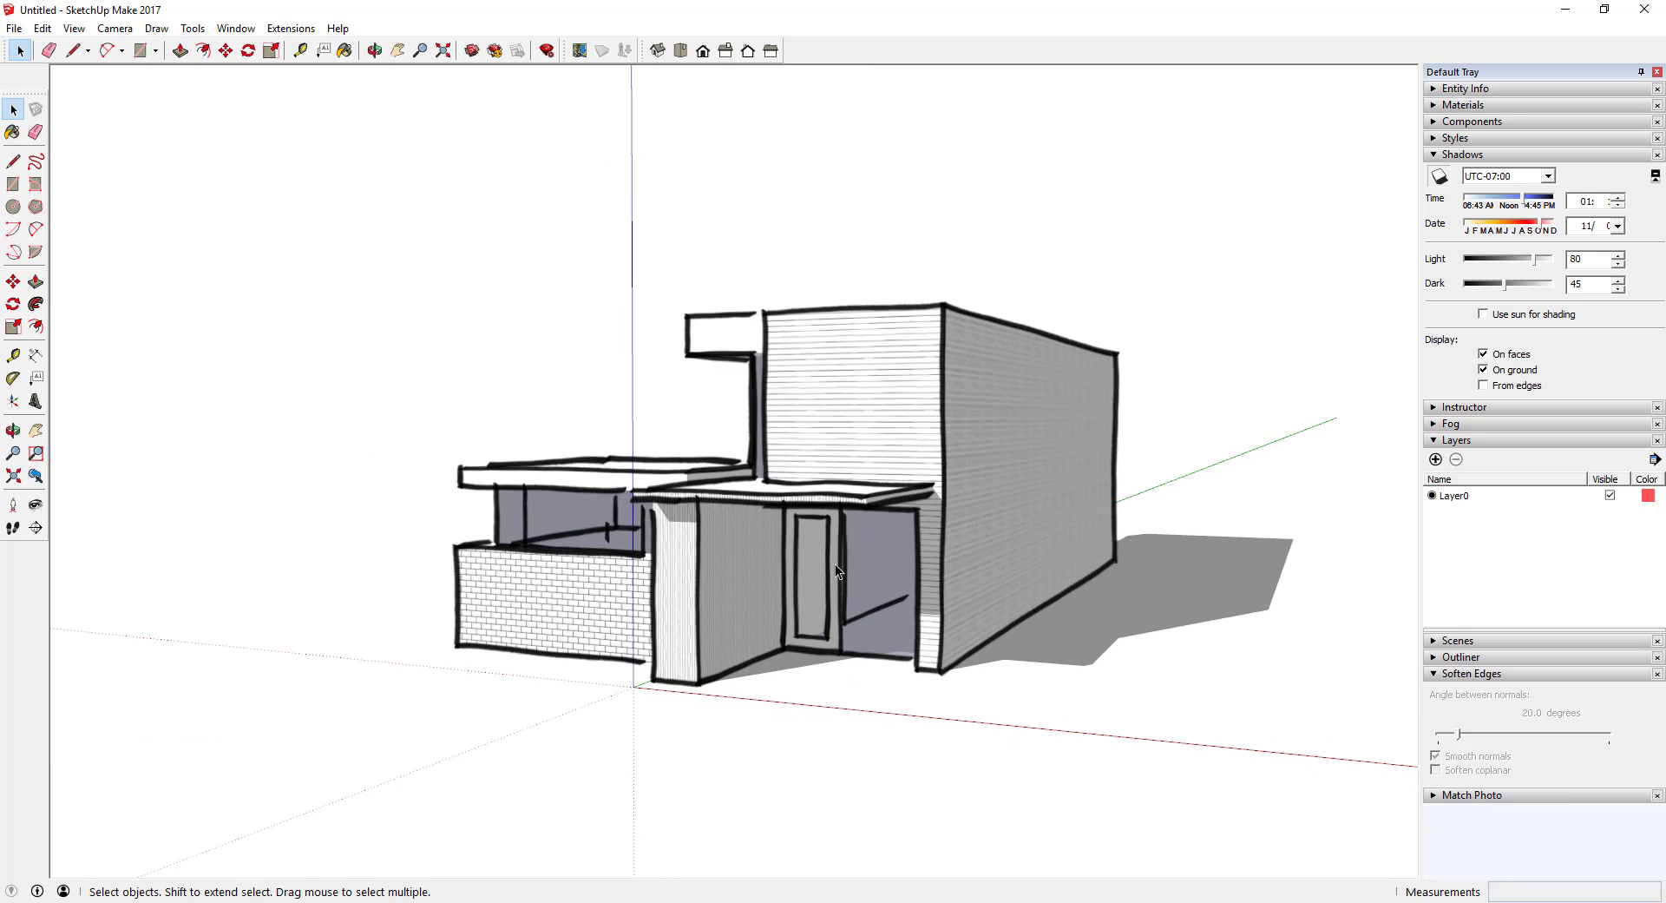
- Paint the tall block's front and side walls with the dark red Color A07
scroll(795, 426, up, 5)
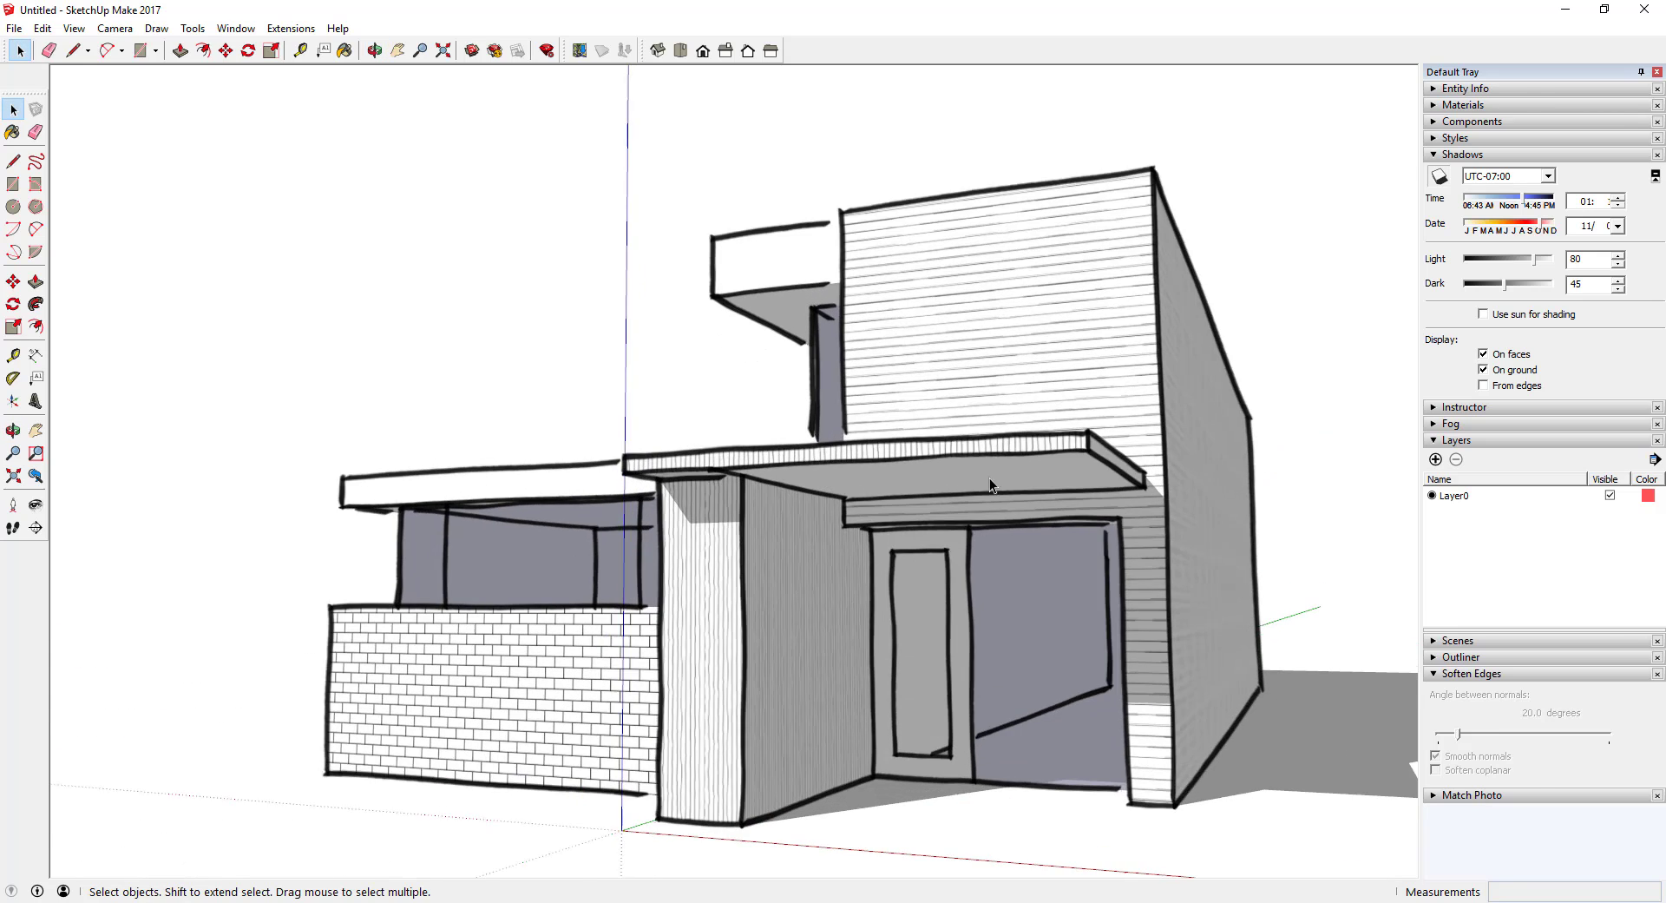
key(b)
click(1115, 369)
key(o)
mouse_move(1115, 369)
mouse_down()
mouse_move(1071, 343)
mouse_move(786, 643)
mouse_up()
- Paint the side and end faces of the freestanding front wall with the grey Color M04
key(b)
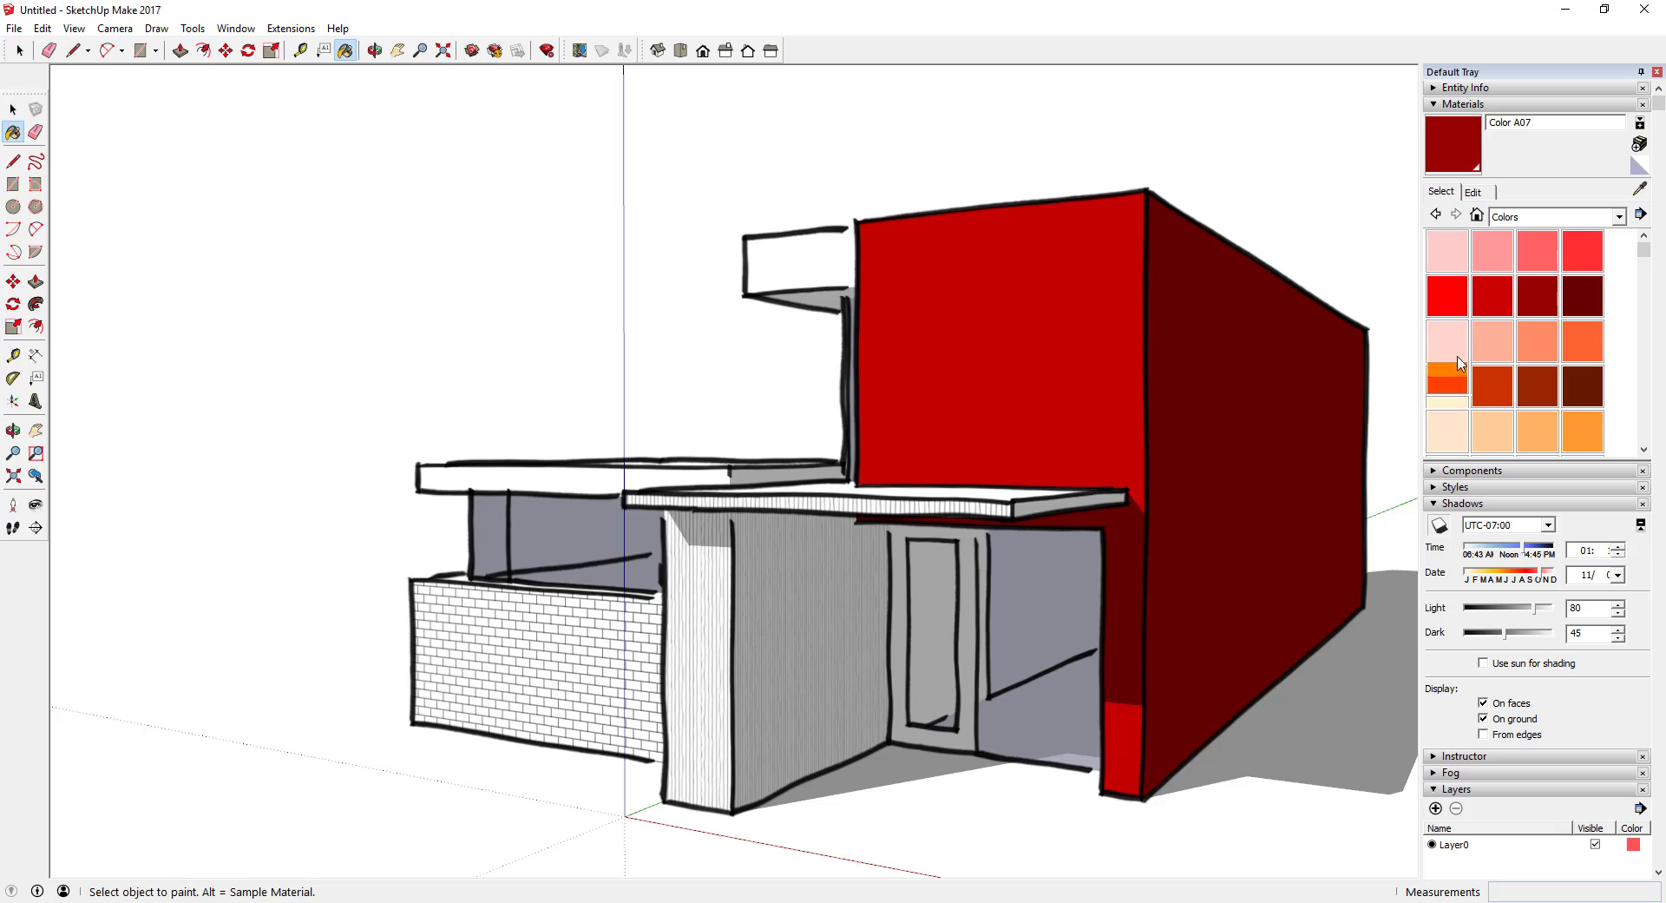
scroll(1461, 362, down, 15)
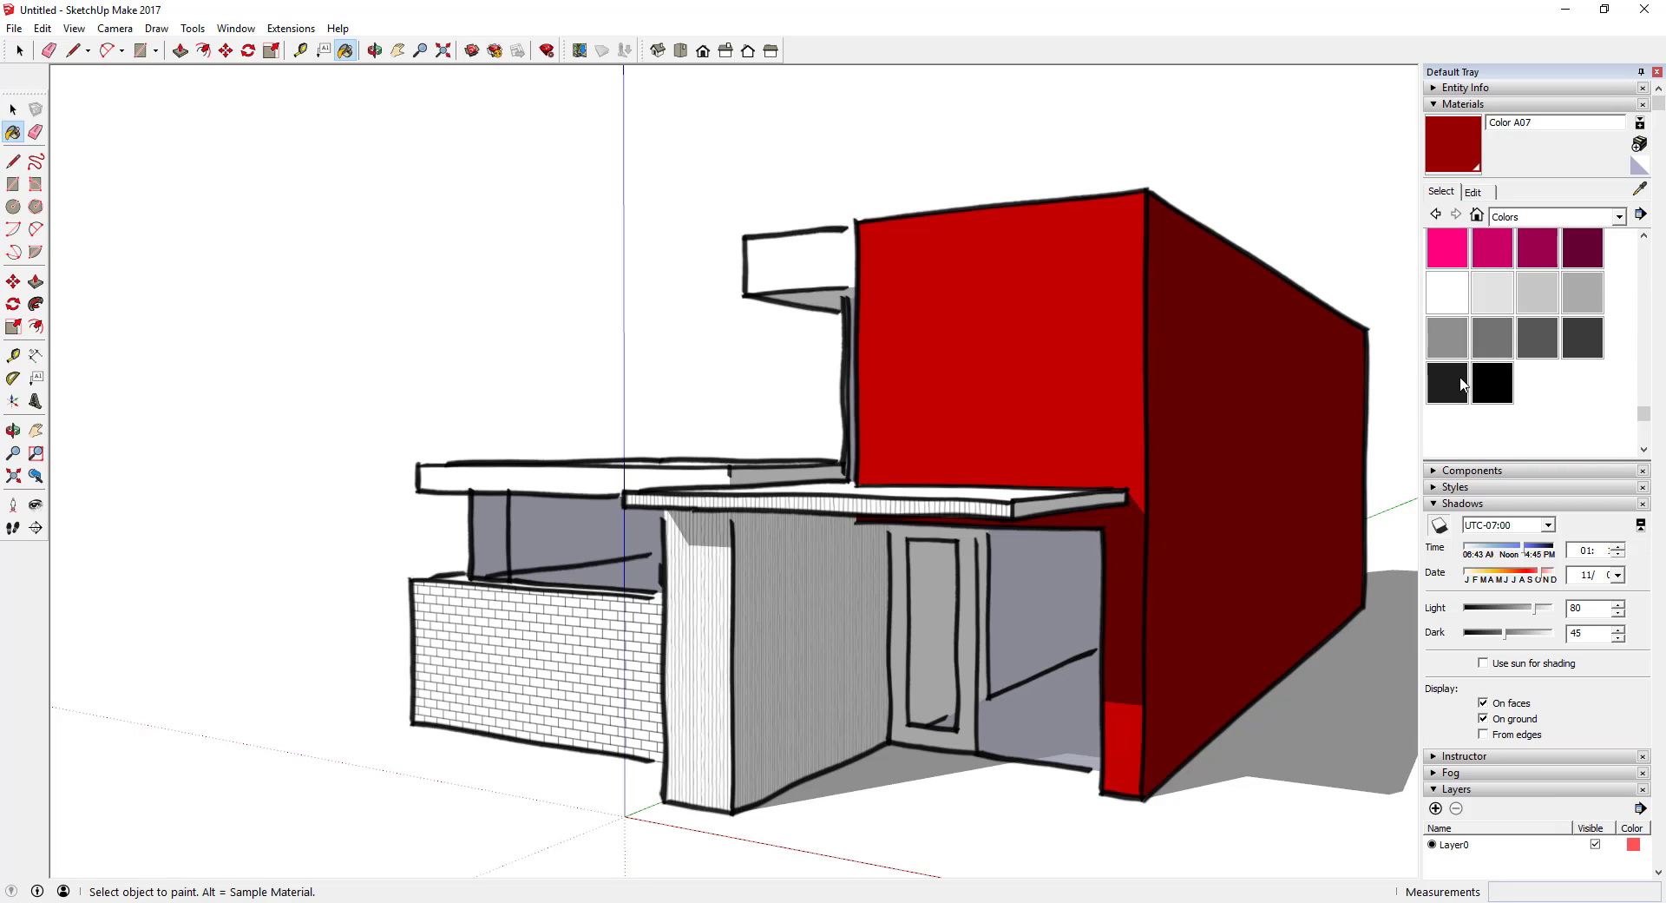
click(1447, 343)
click(804, 631)
click(699, 625)
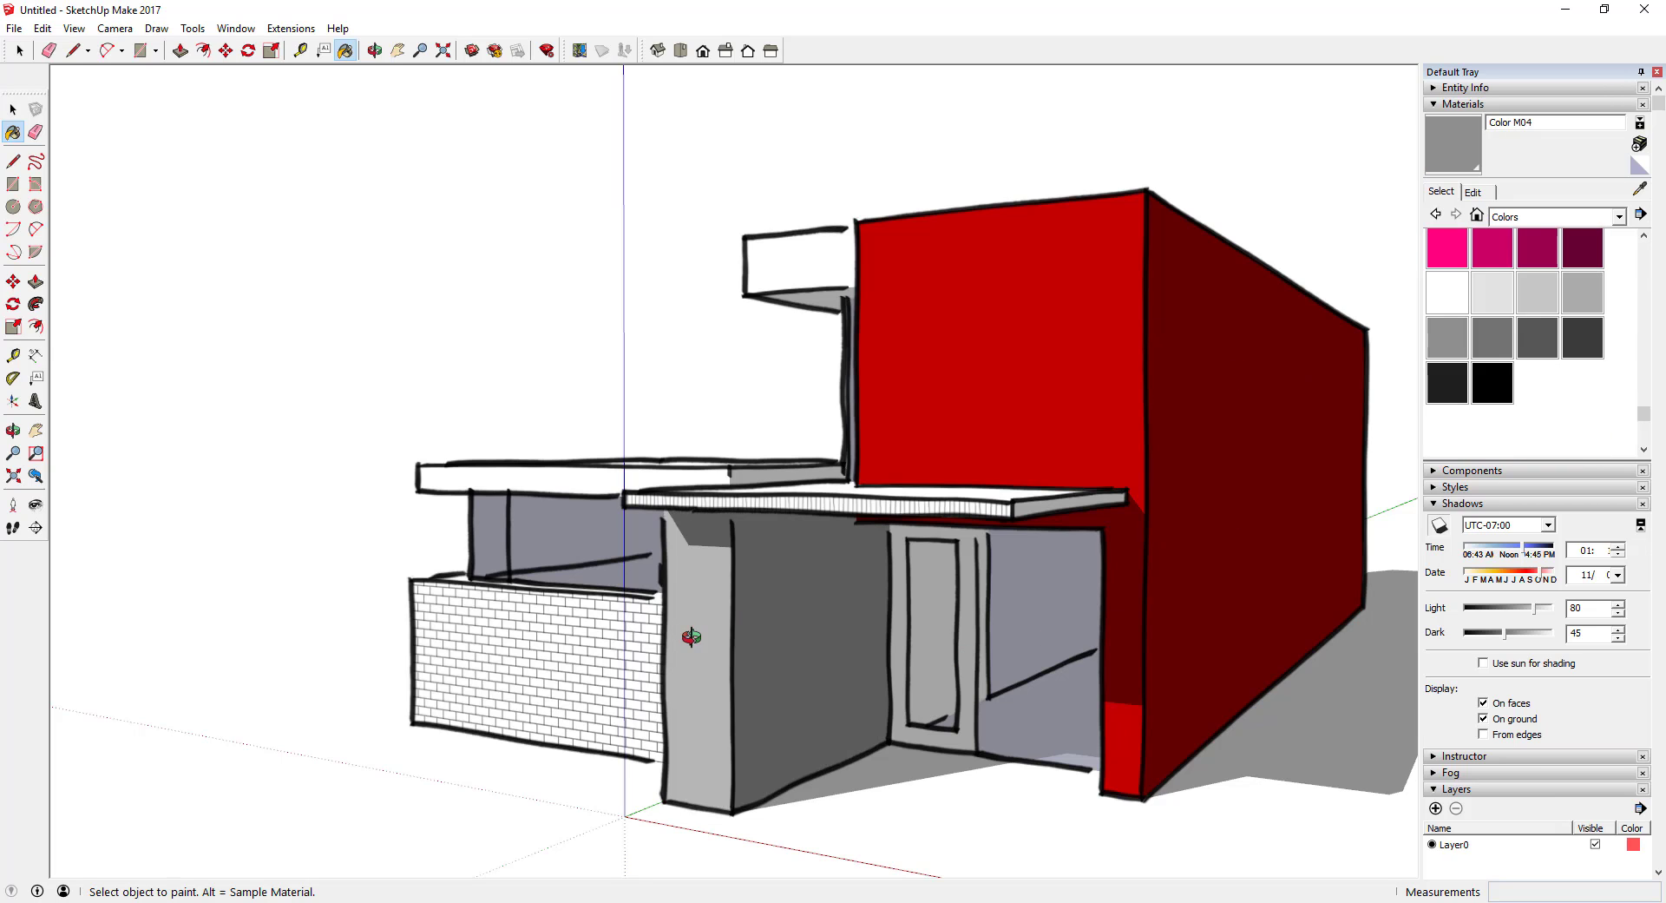
- Paint the entrance canopy with the light grey Color M01
mouse_move(688, 633)
middle_down()
mouse_move(1045, 639)
mouse_move(883, 533)
mouse_move(766, 546)
middle_up()
click(883, 533)
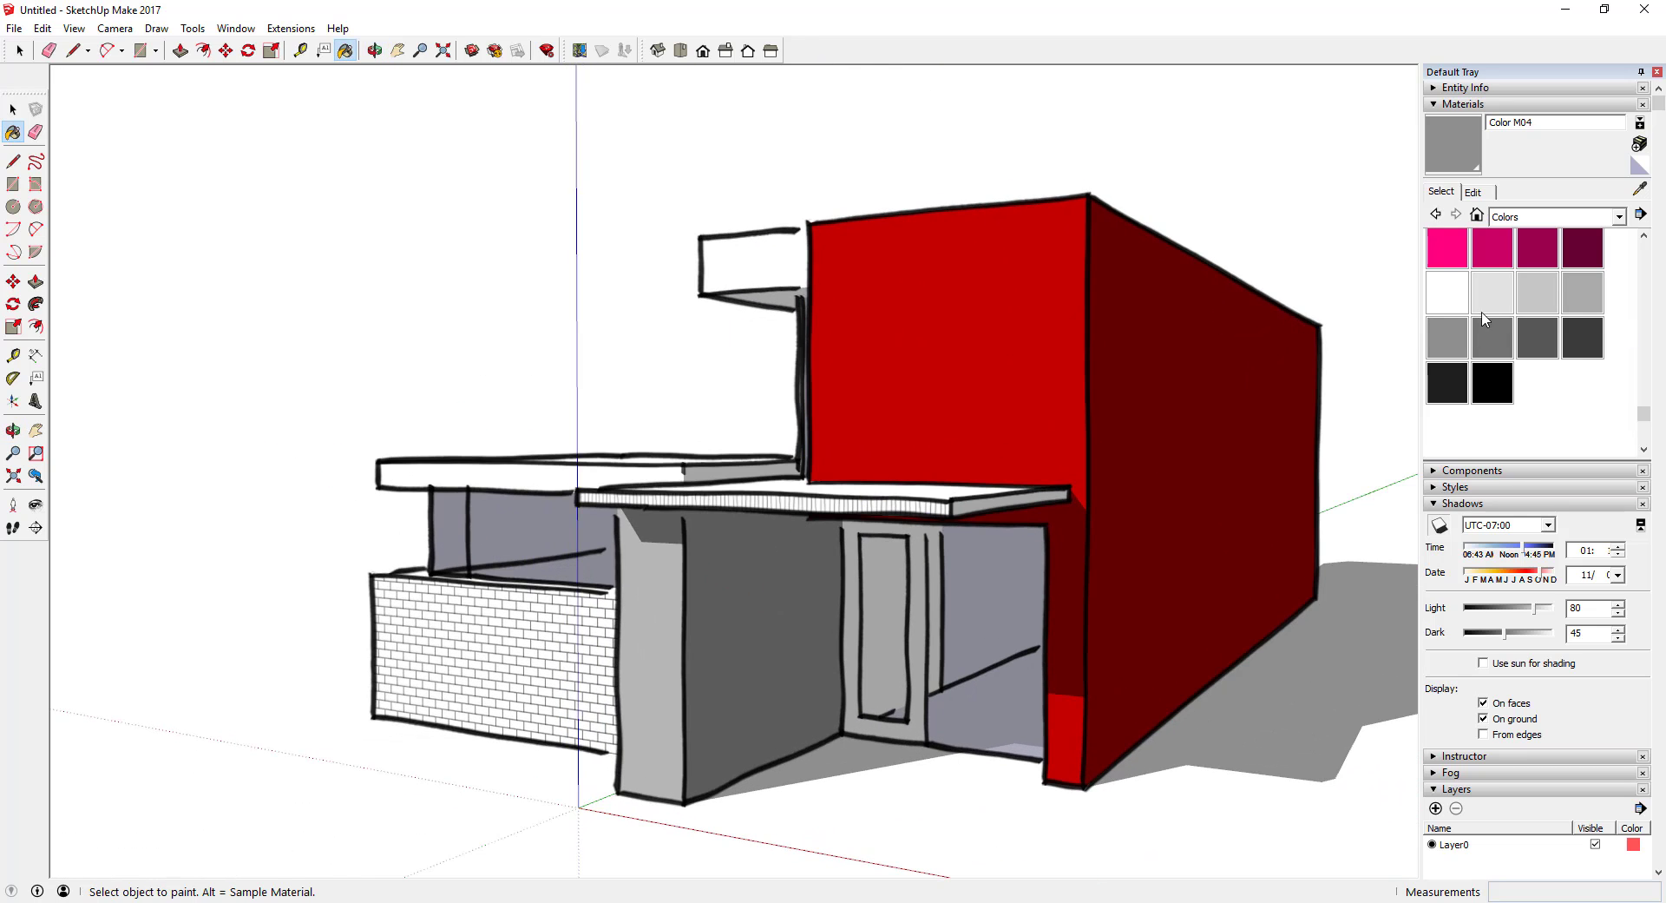
click(1485, 306)
click(915, 497)
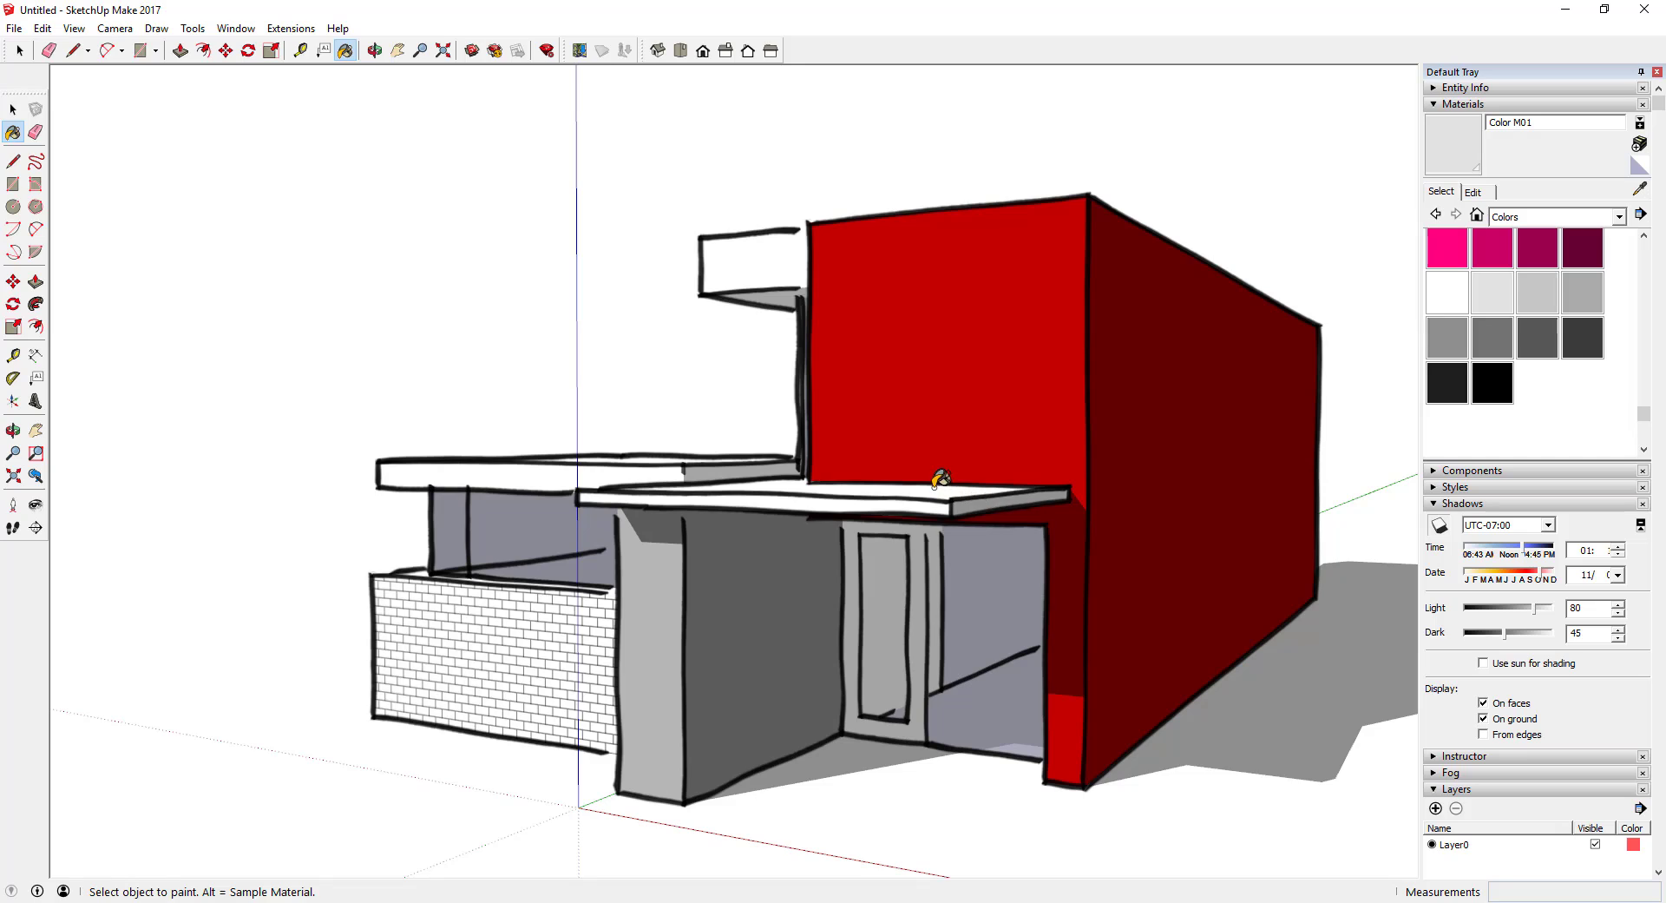
- Draw a circle on the ground beside the building and a three-segment line path rising from its center
middle_drag(940, 478, 1260, 689)
key(space)
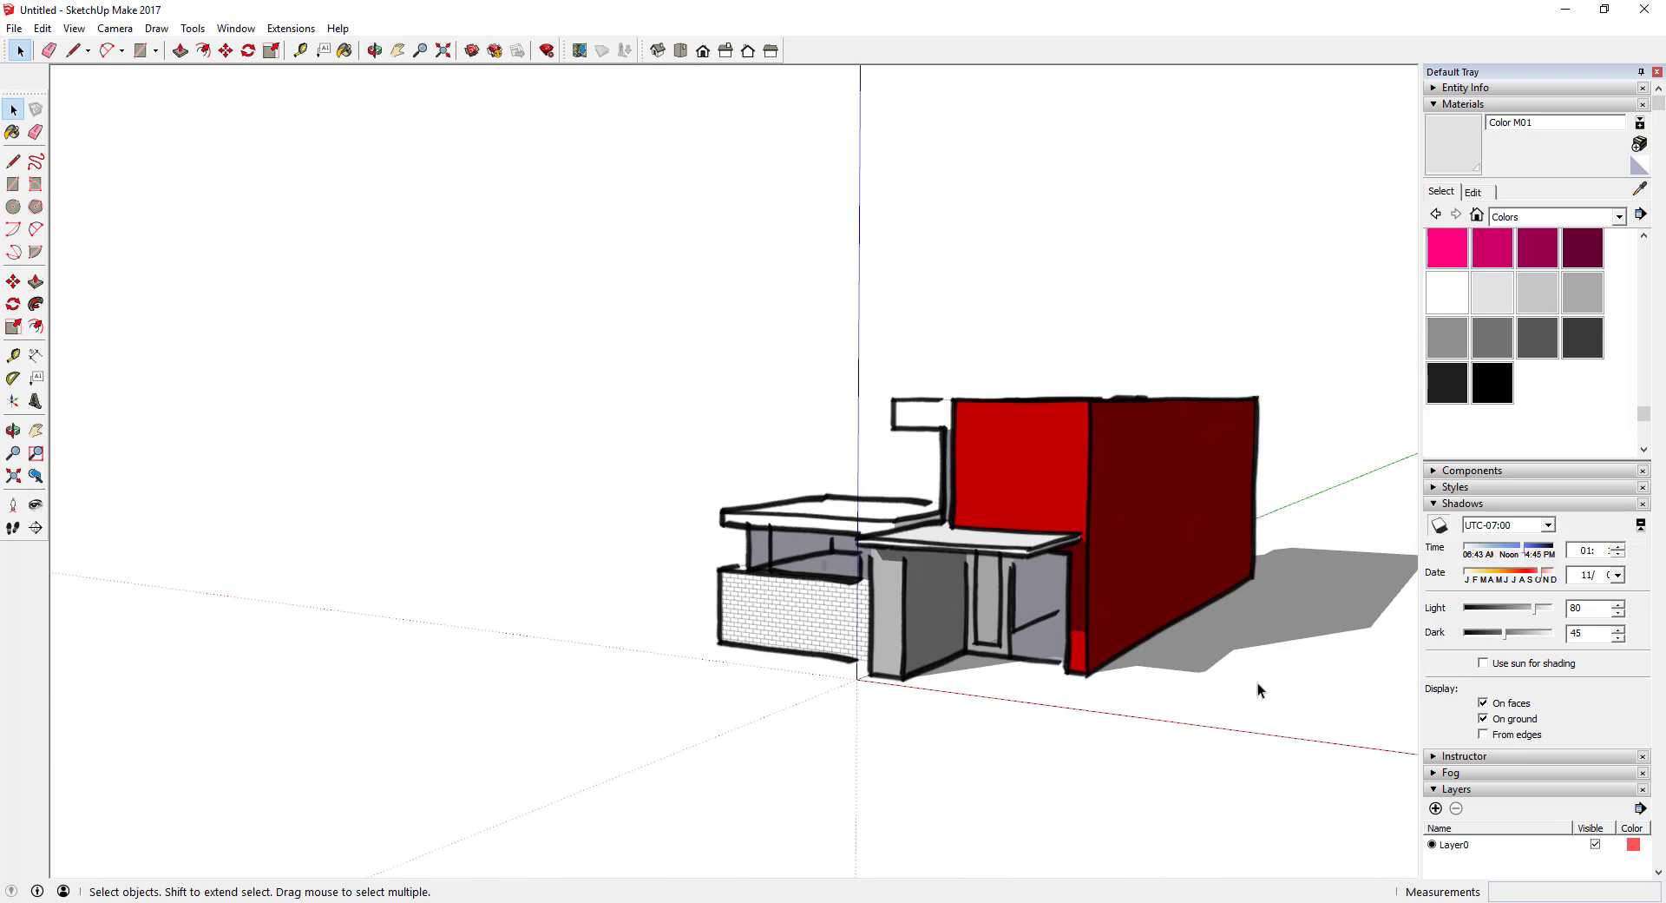
key(c)
key(l)
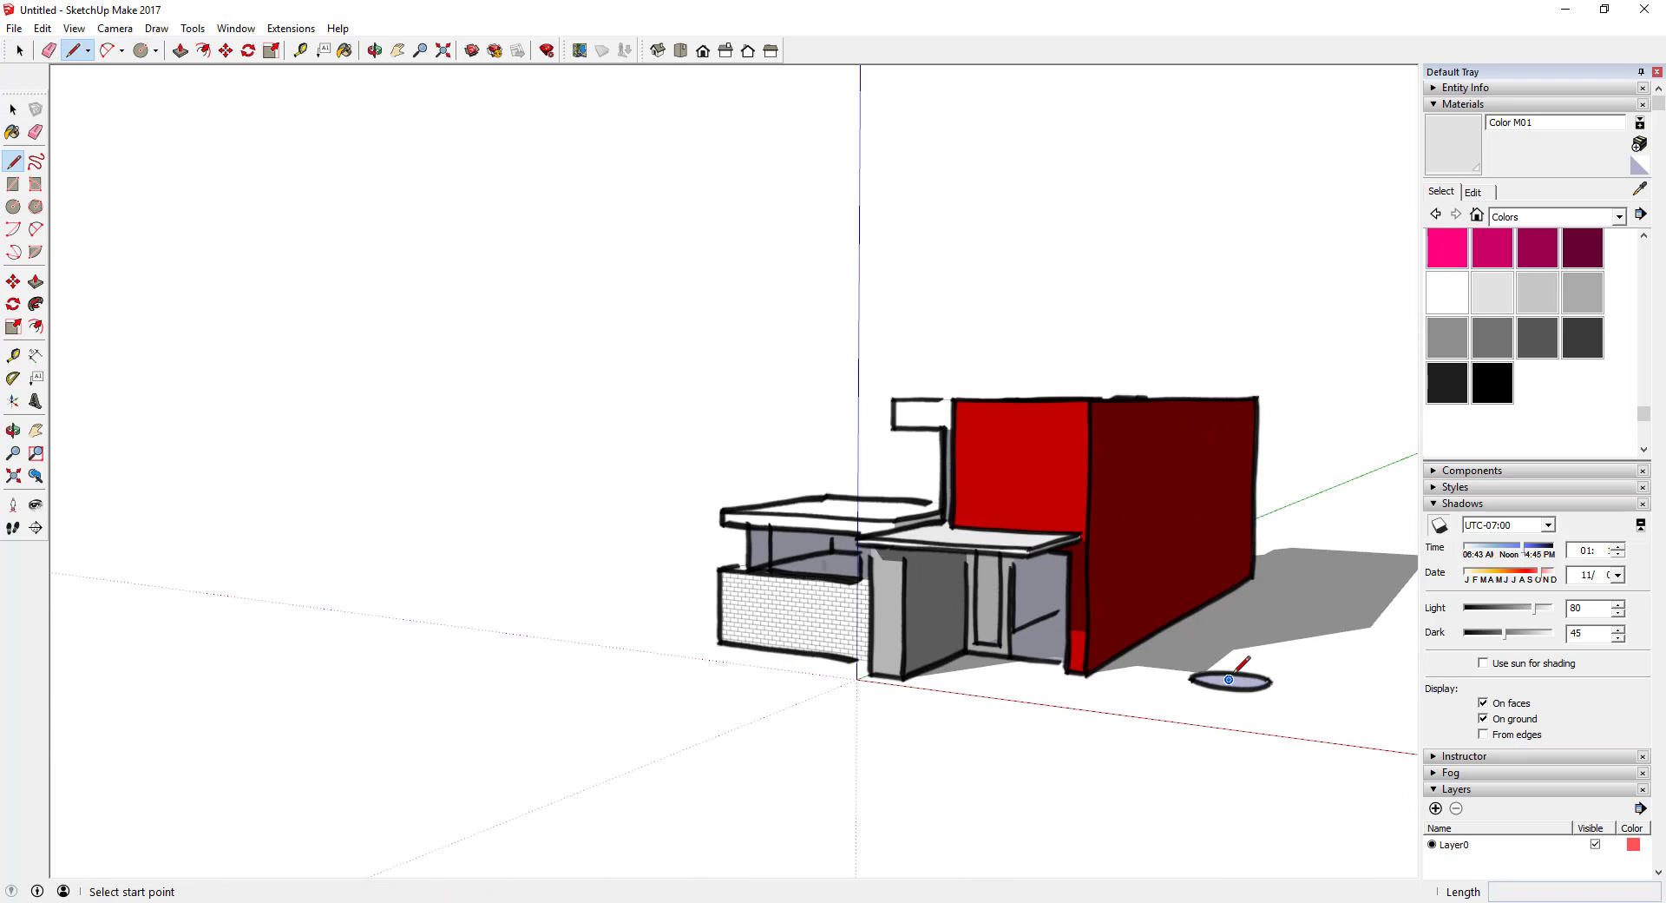
click(1229, 678)
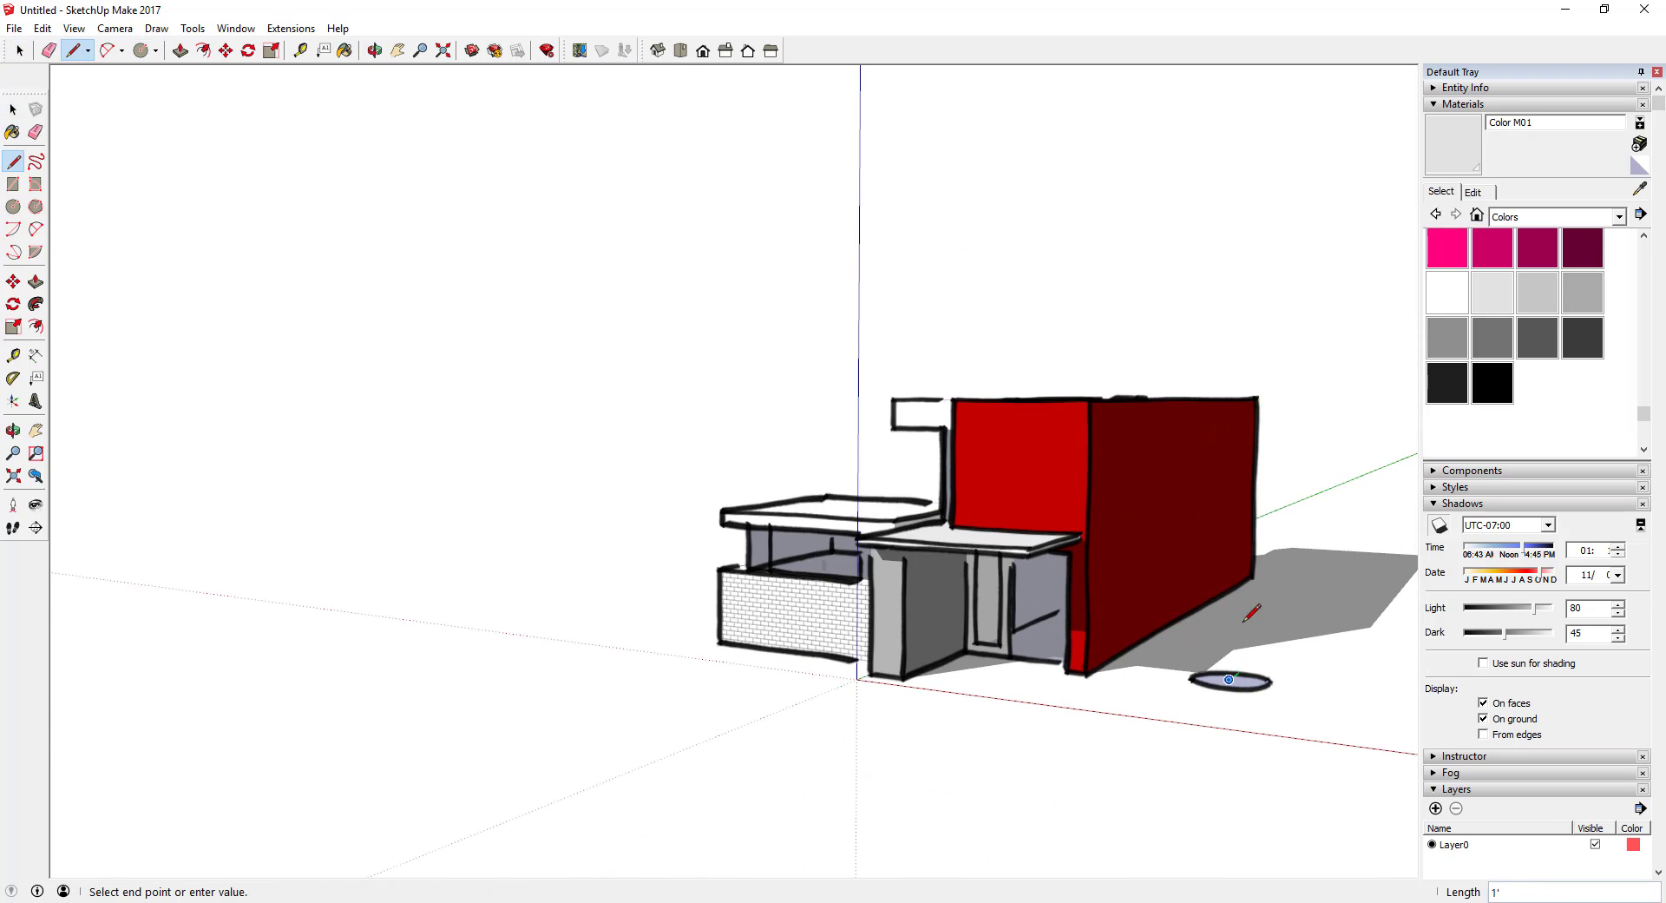
click(1371, 642)
key(space)
scroll(1351, 707, up, 3)
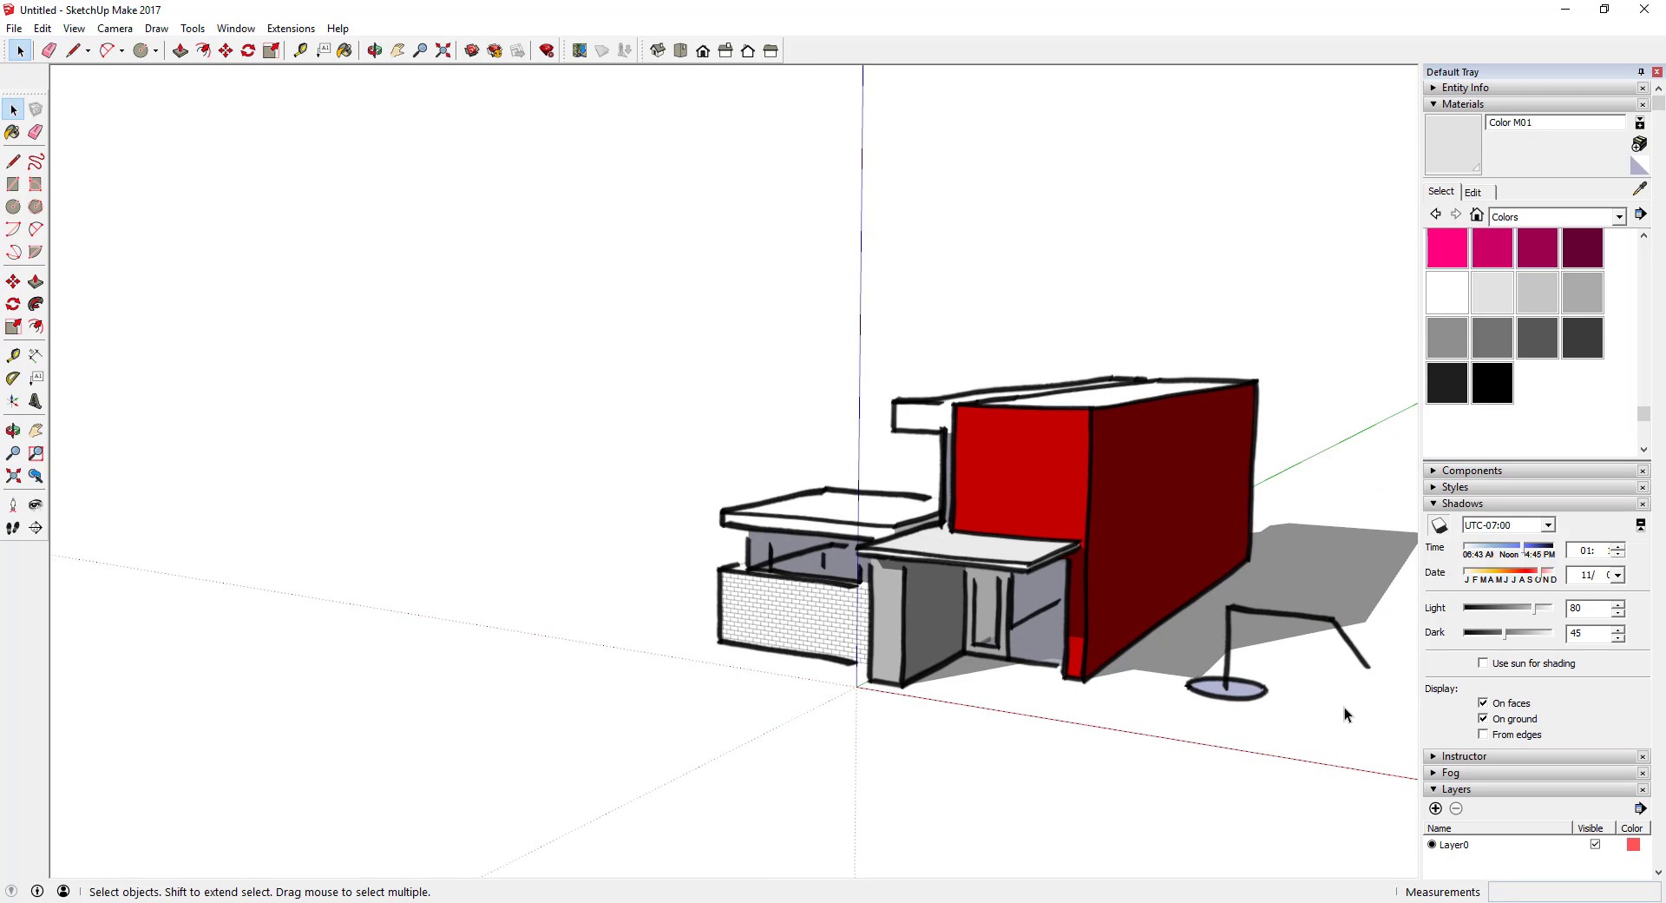
- Sweep the circle along the line path with Follow Me to form a bent pipe
ctrl+click(1180, 593)
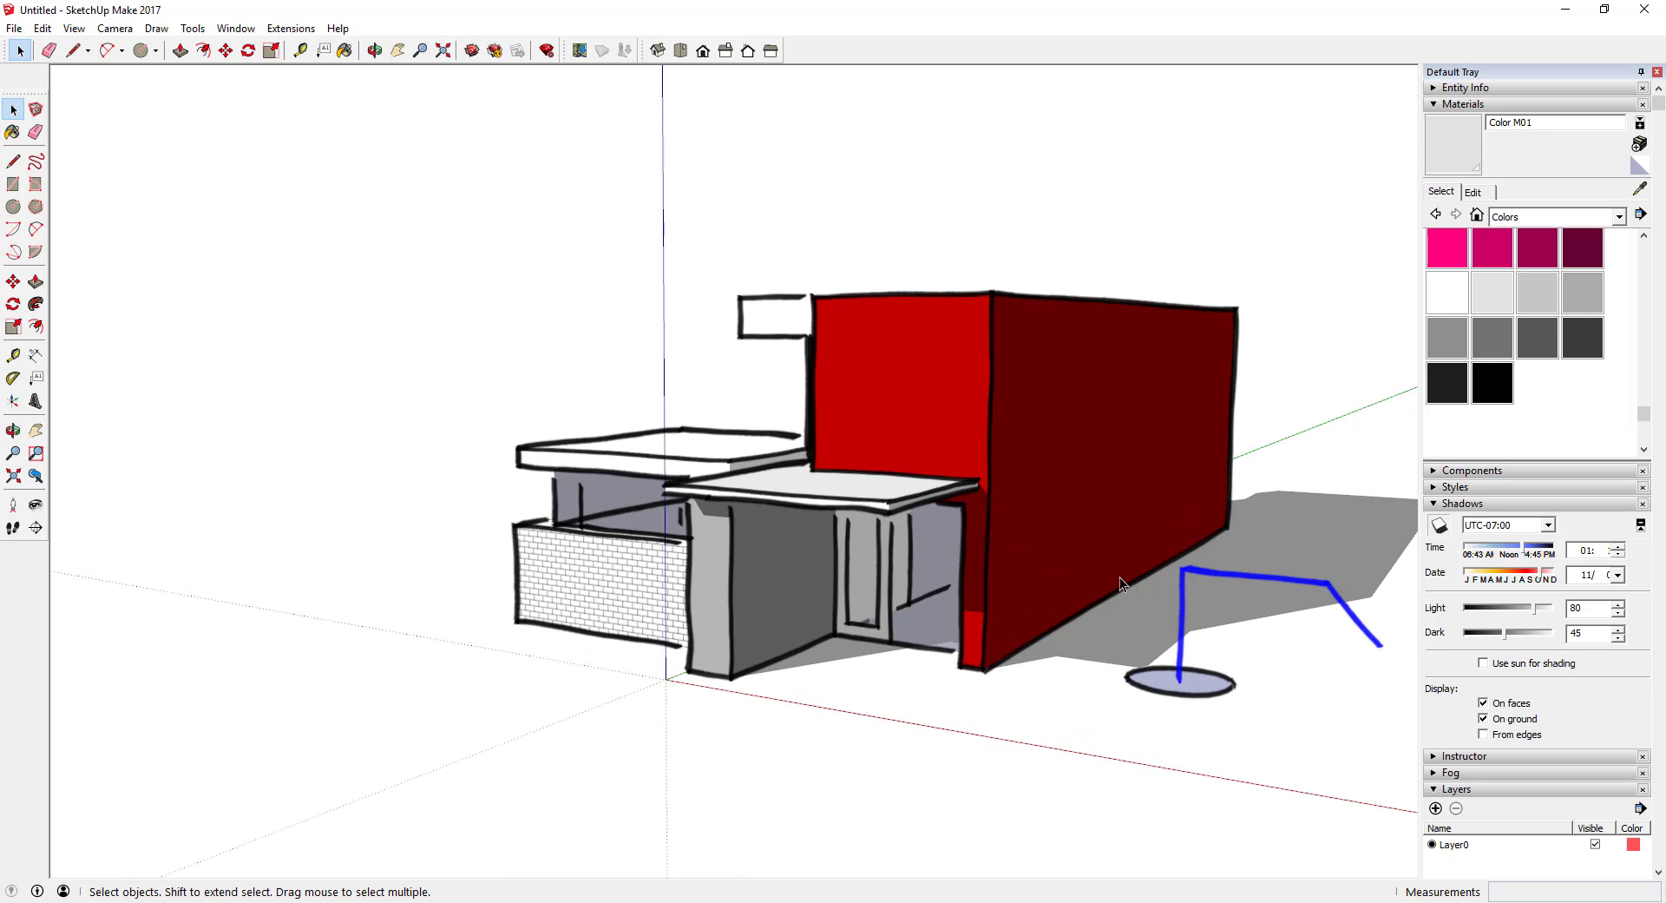
click(1187, 687)
middle_drag(1187, 688, 731, 560)
scroll(1280, 581, up, 3)
drag(809, 545, 925, 461)
key(space)
- Delete the entire bent pipe beside the building
drag(969, 524, 1316, 767)
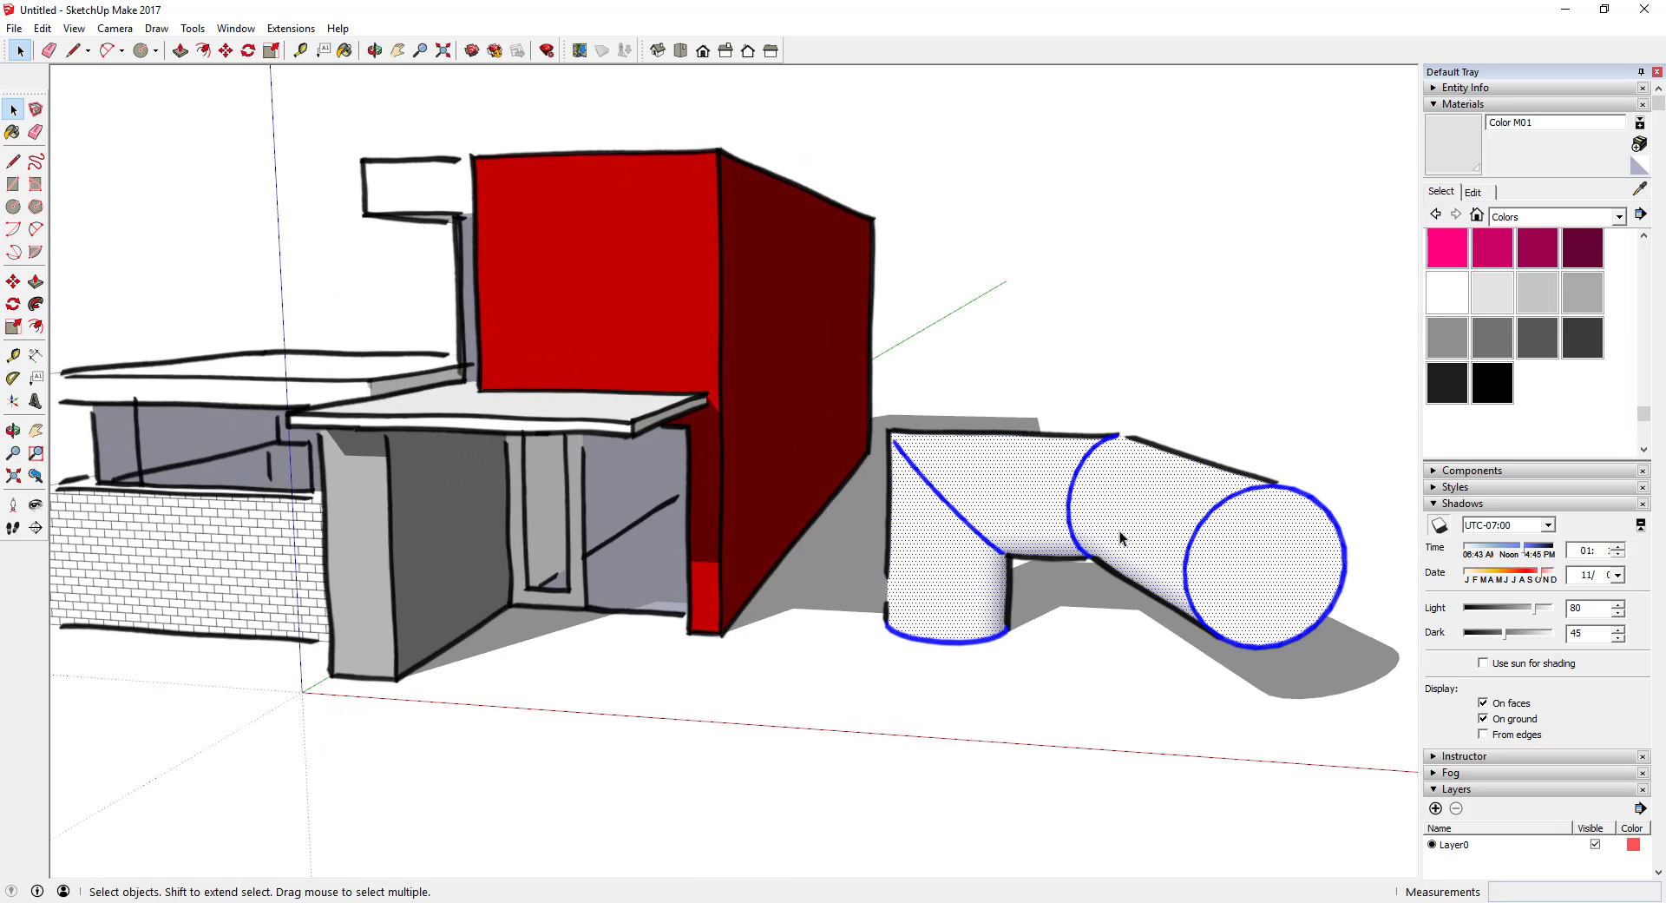
key(Delete)
scroll(1060, 414, down, 3)
middle_drag(1061, 414, 904, 413)
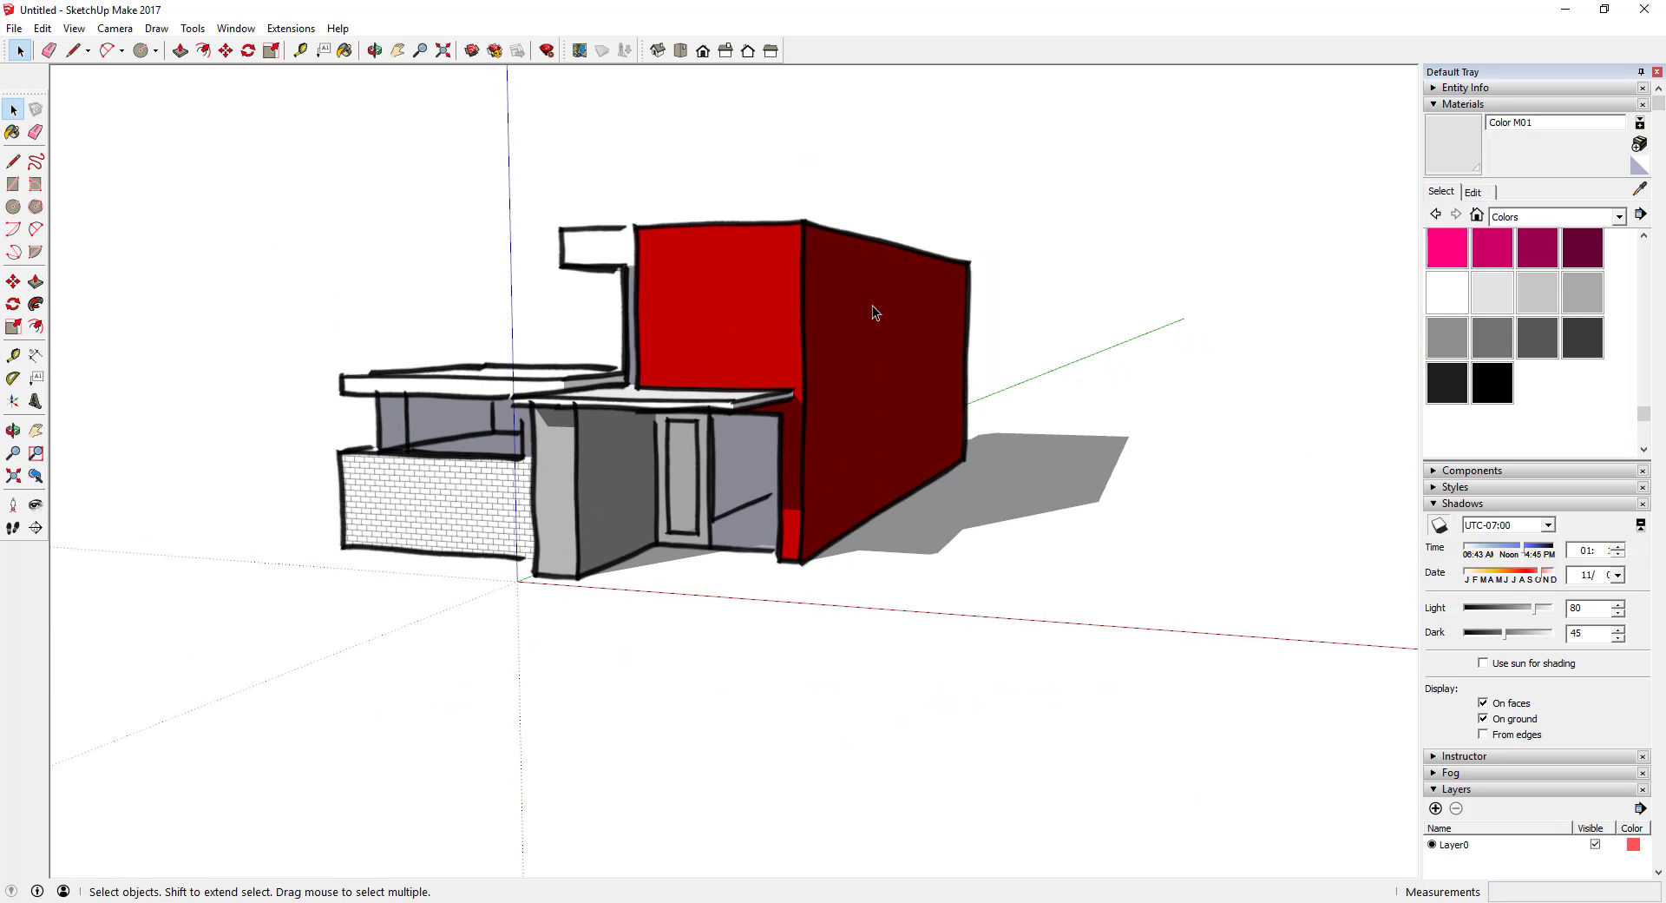
middle_drag(826, 376, 703, 318)
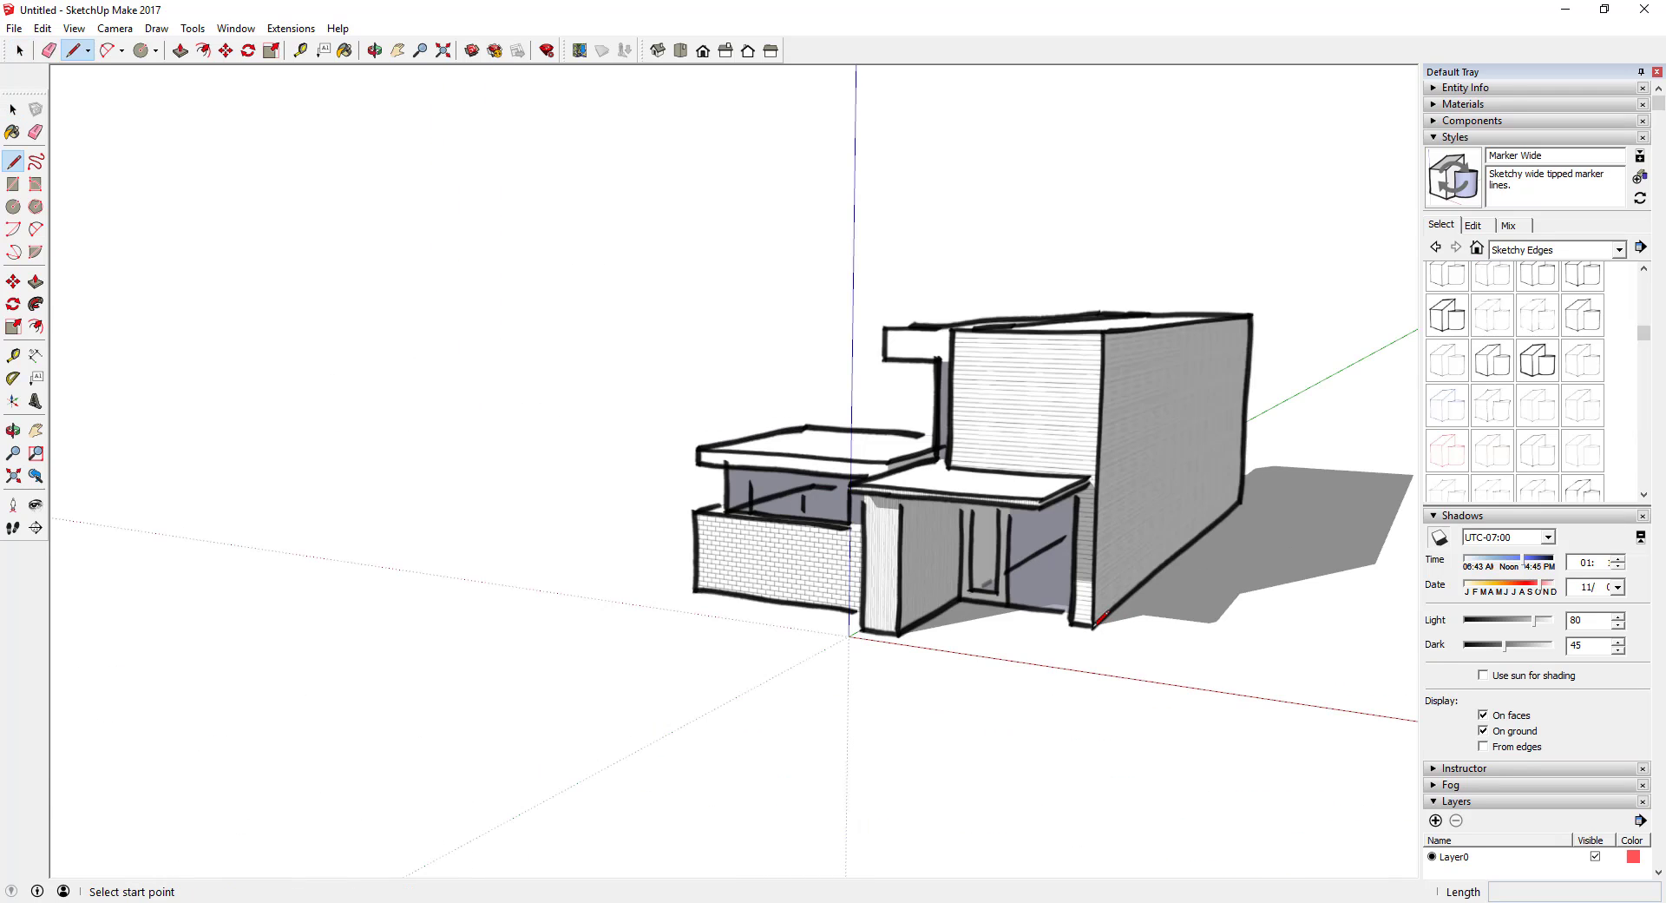
- Draw a driveway face on the ground, running forward along the green axis from the building's front corner and the freestanding wall's corner
click(1092, 625)
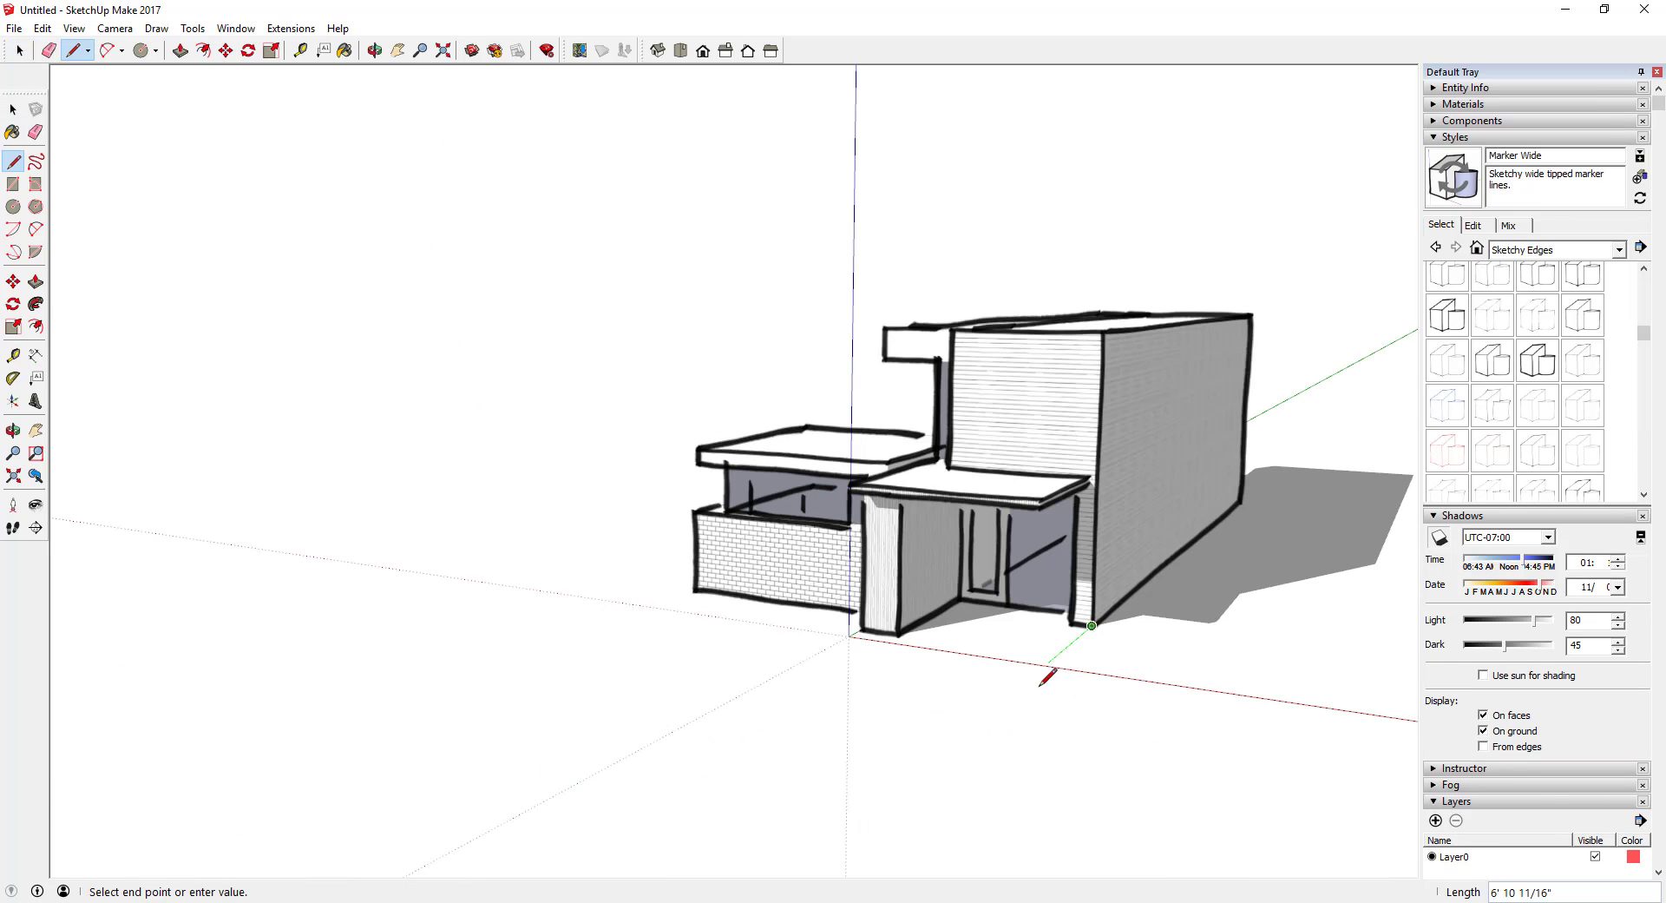
click(874, 811)
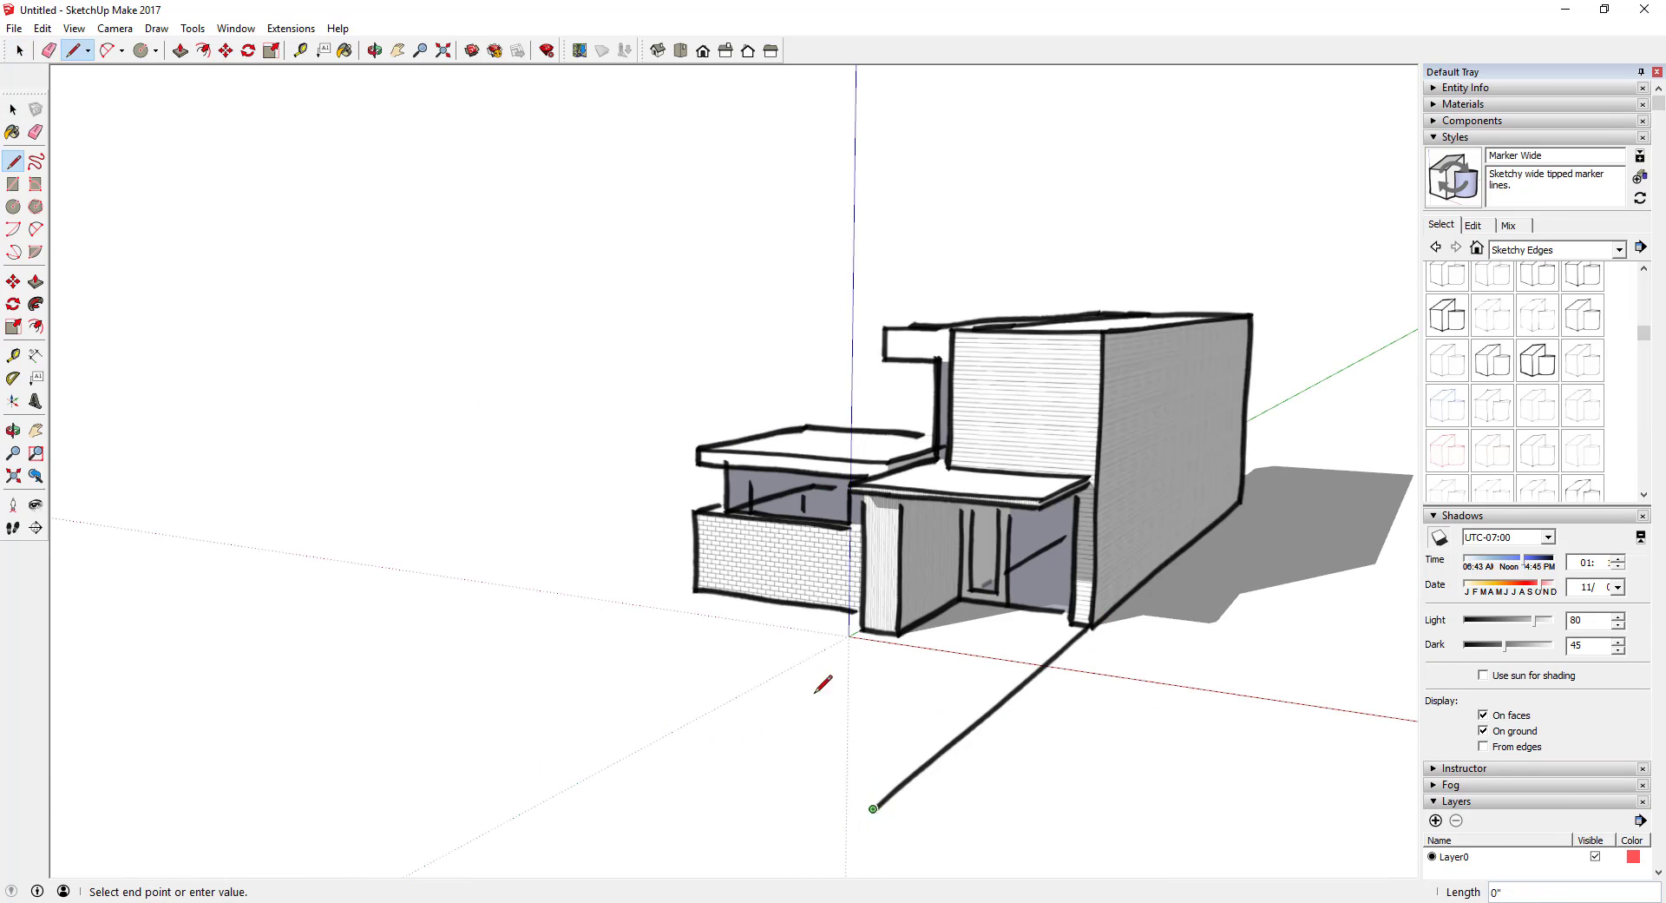
key(space)
key(l)
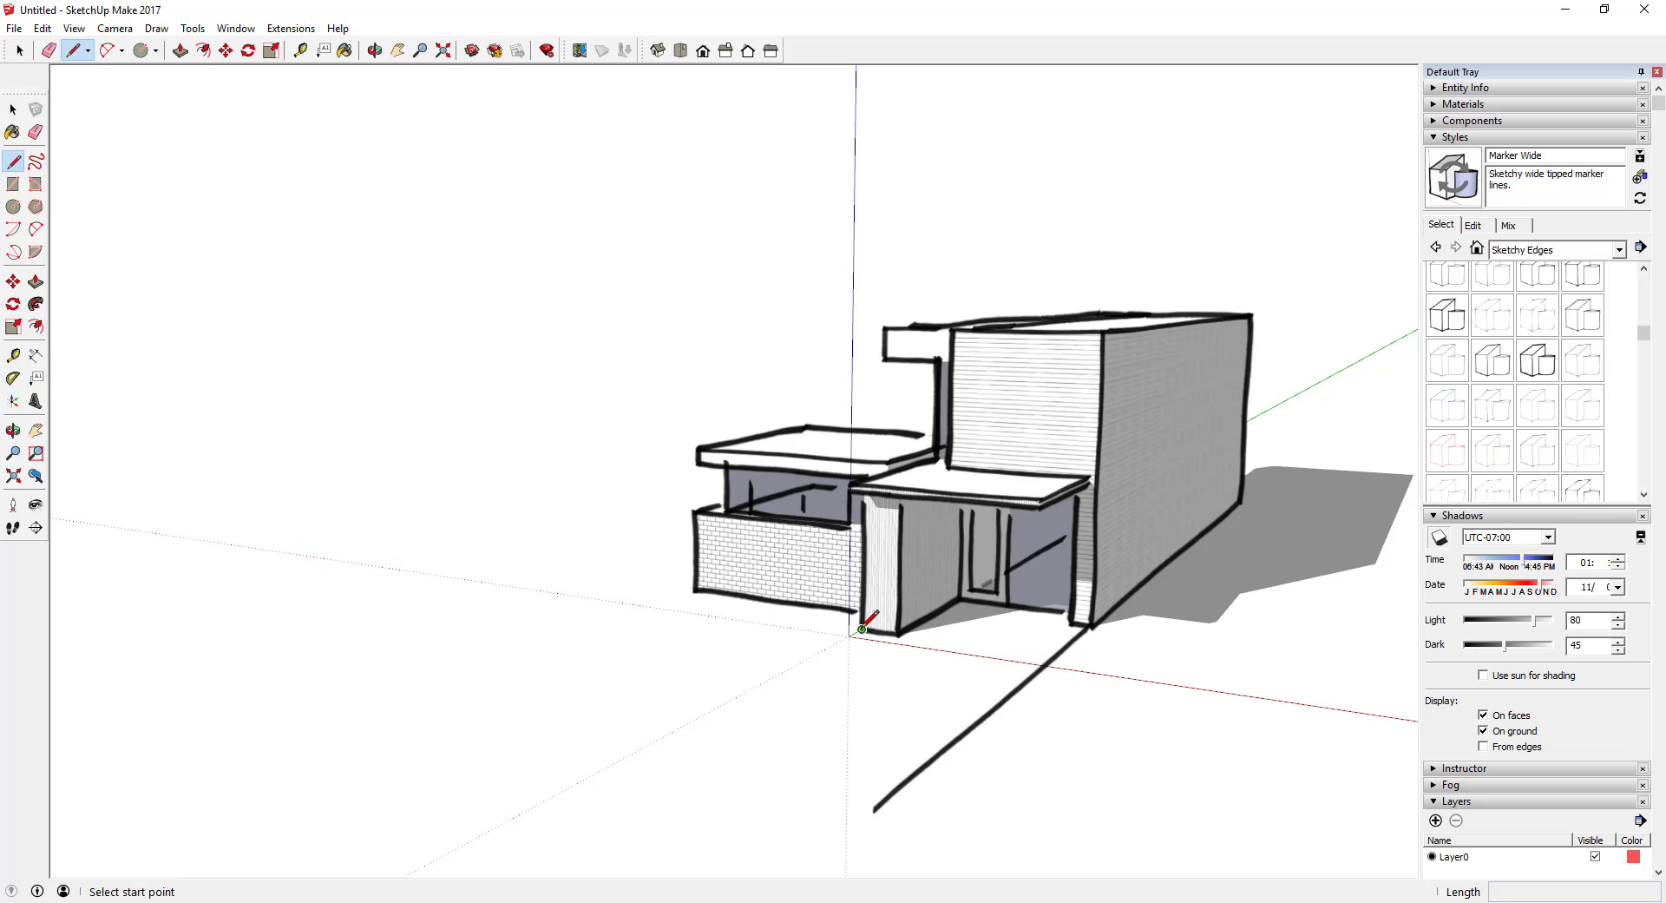
click(862, 628)
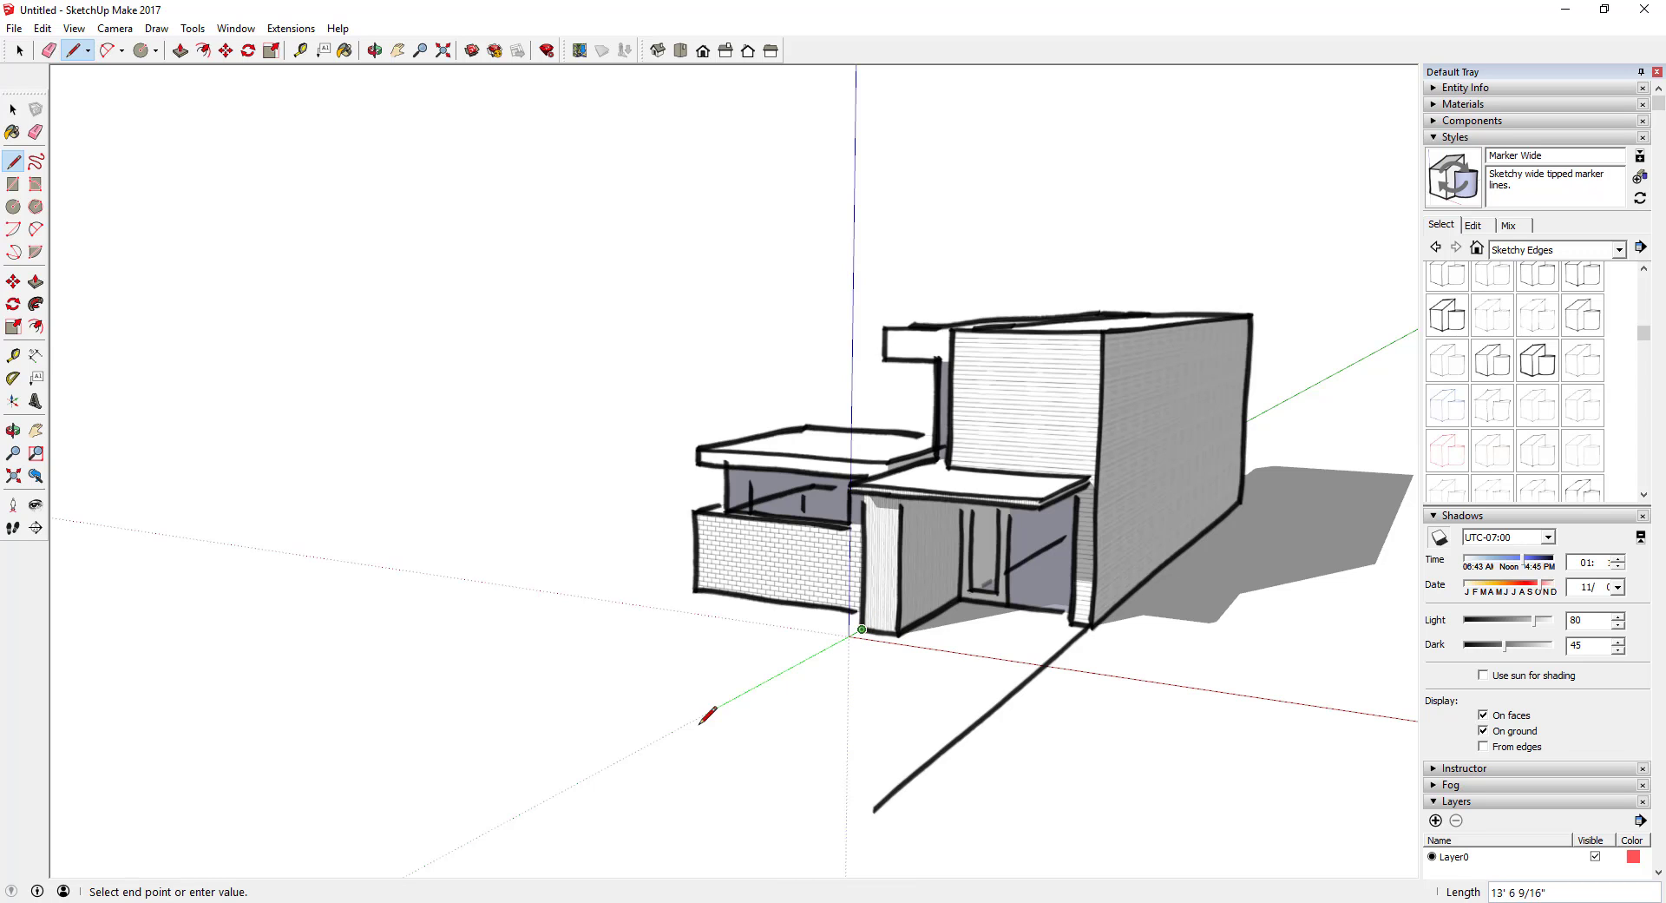
click(628, 754)
click(874, 811)
key(space)
- Paint the driveway face with the Brick English Bond material from the Patterns collection
click(968, 661)
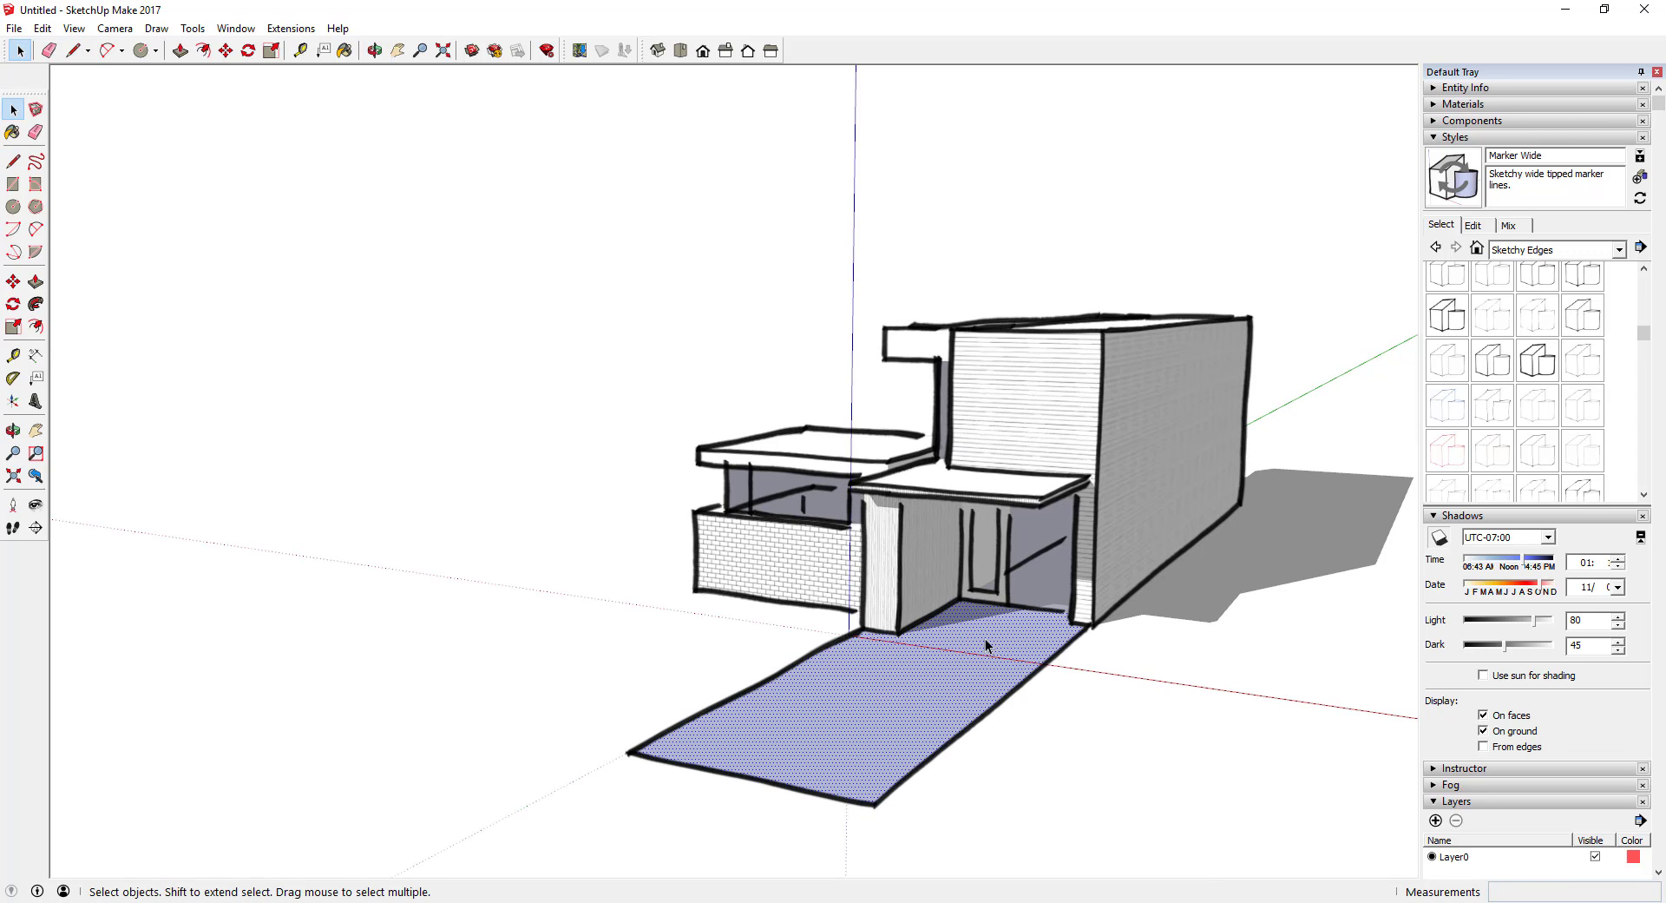
click(1434, 105)
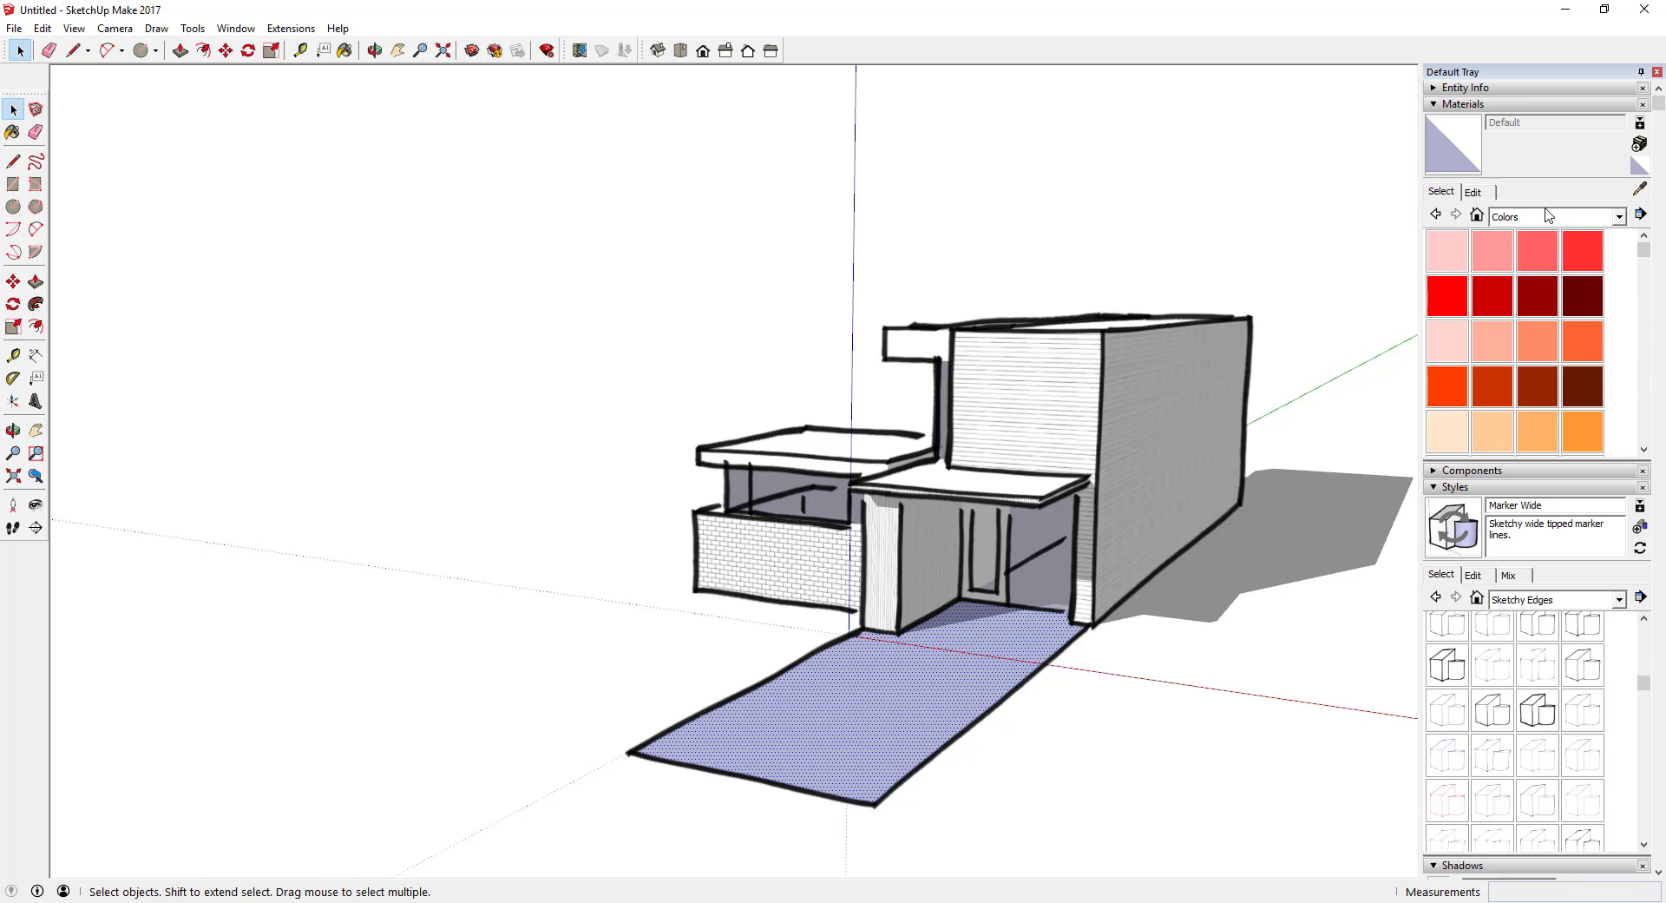
click(1549, 216)
click(1549, 330)
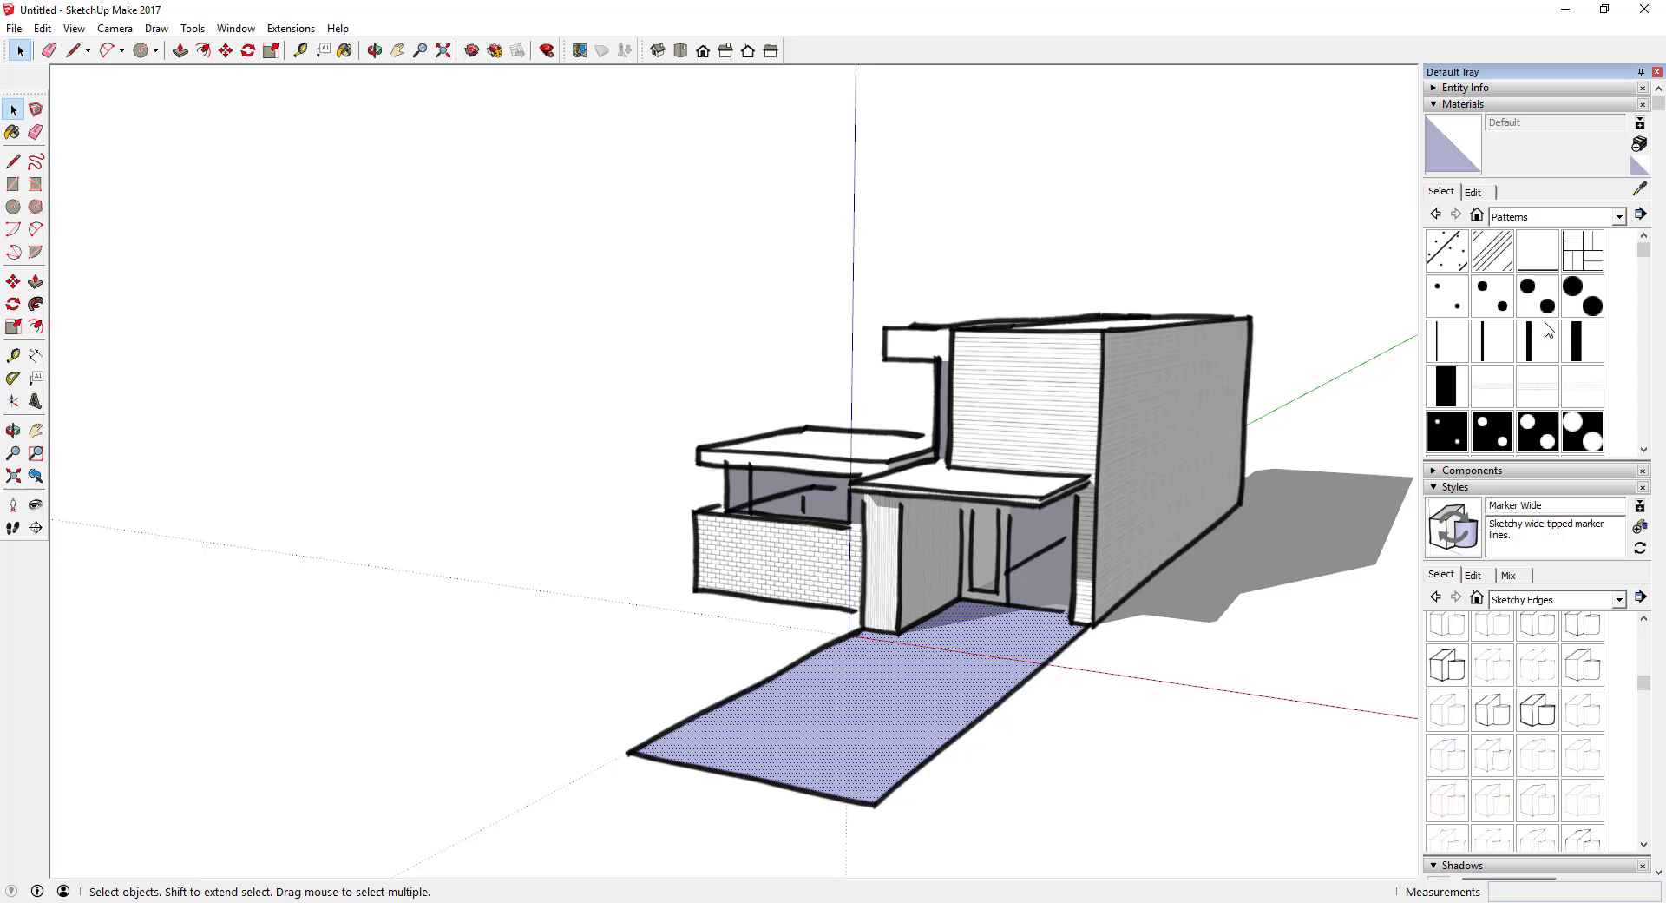
click(1579, 267)
scroll(1571, 295, down, 2)
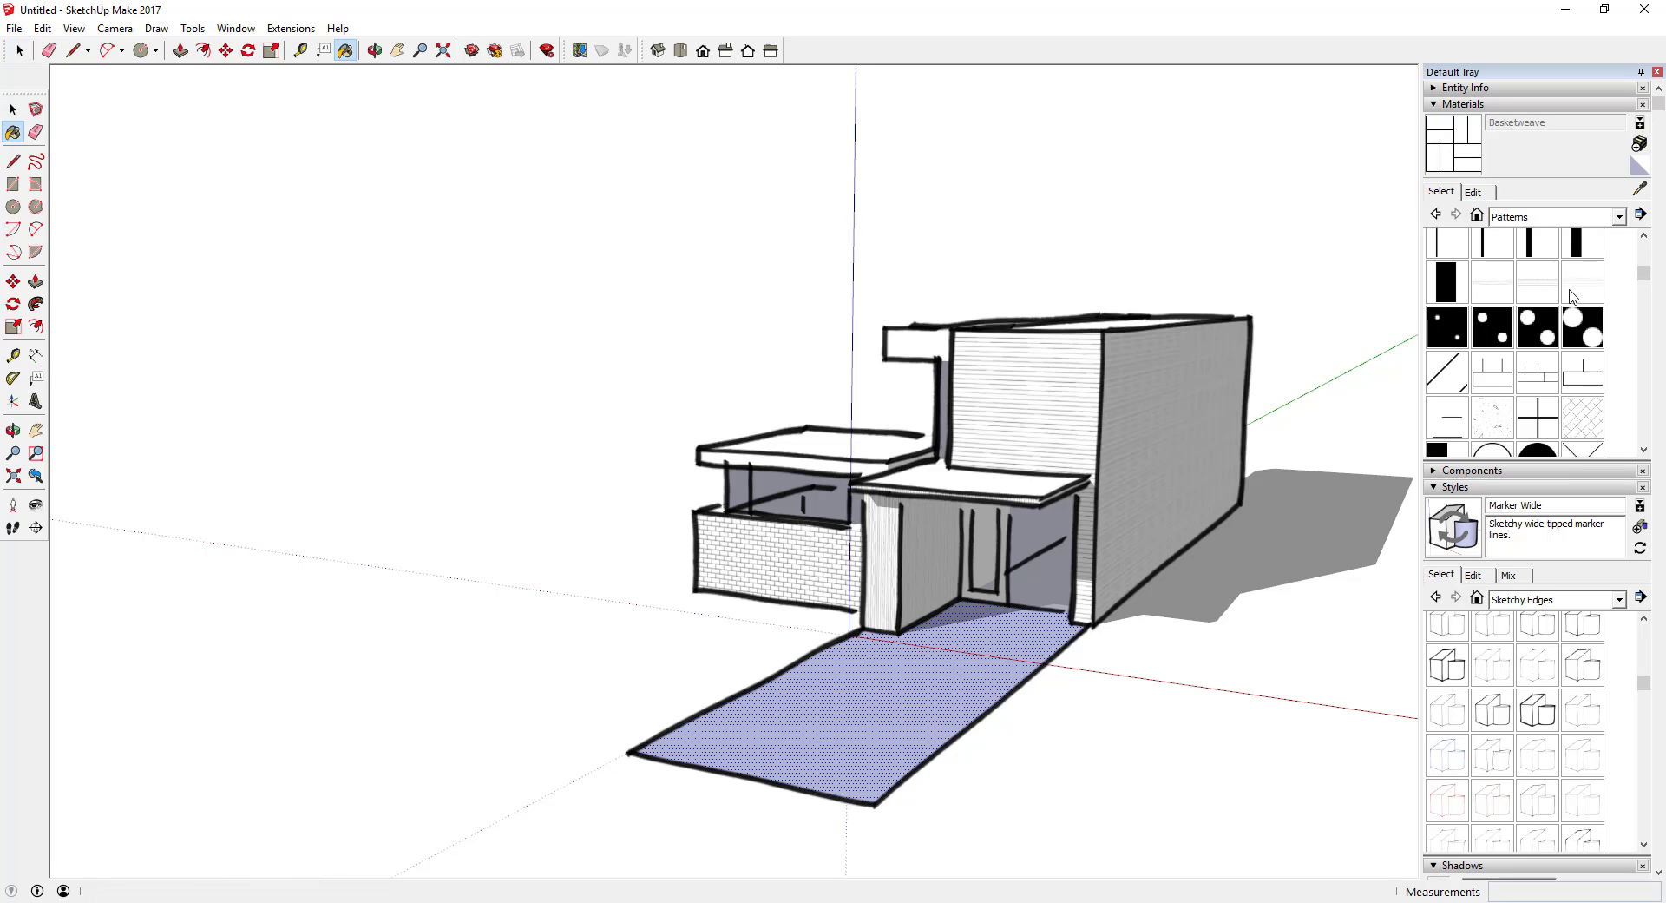
click(1583, 382)
click(941, 669)
- Set the width of the driveway's Brick English Bond texture to 2'
scroll(897, 714, up, 3)
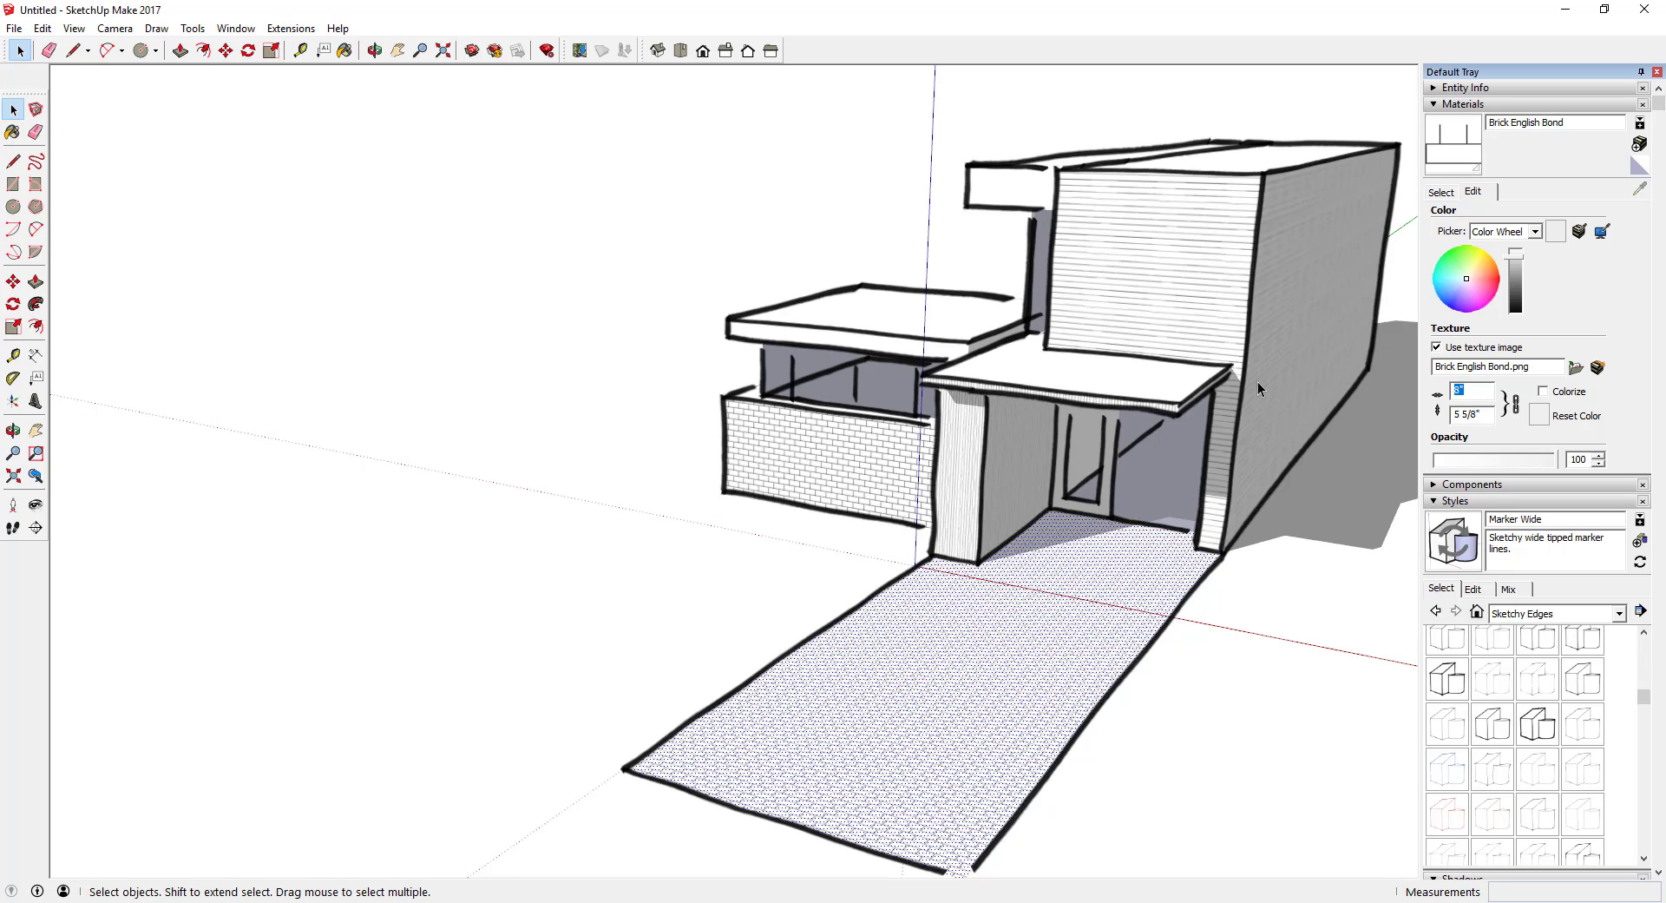
text(2')
key(Return)
middle_drag(990, 659, 1048, 664)
scroll(970, 632, up, 3)
scroll(1163, 342, down, 5)
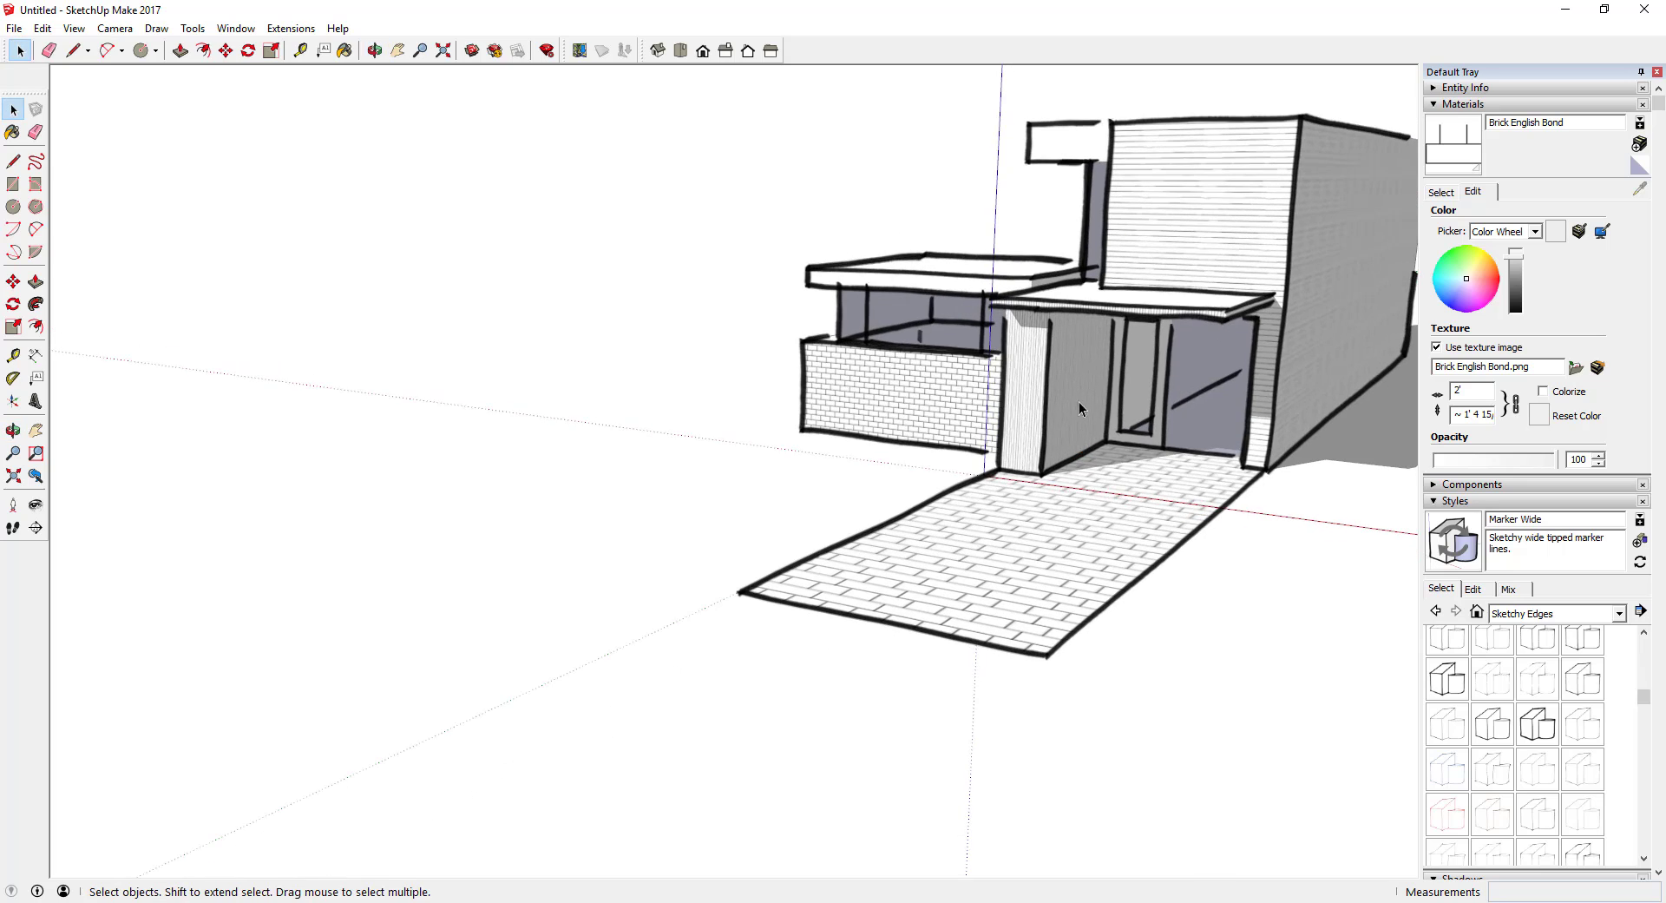
middle_drag(1305, 382, 1031, 409)
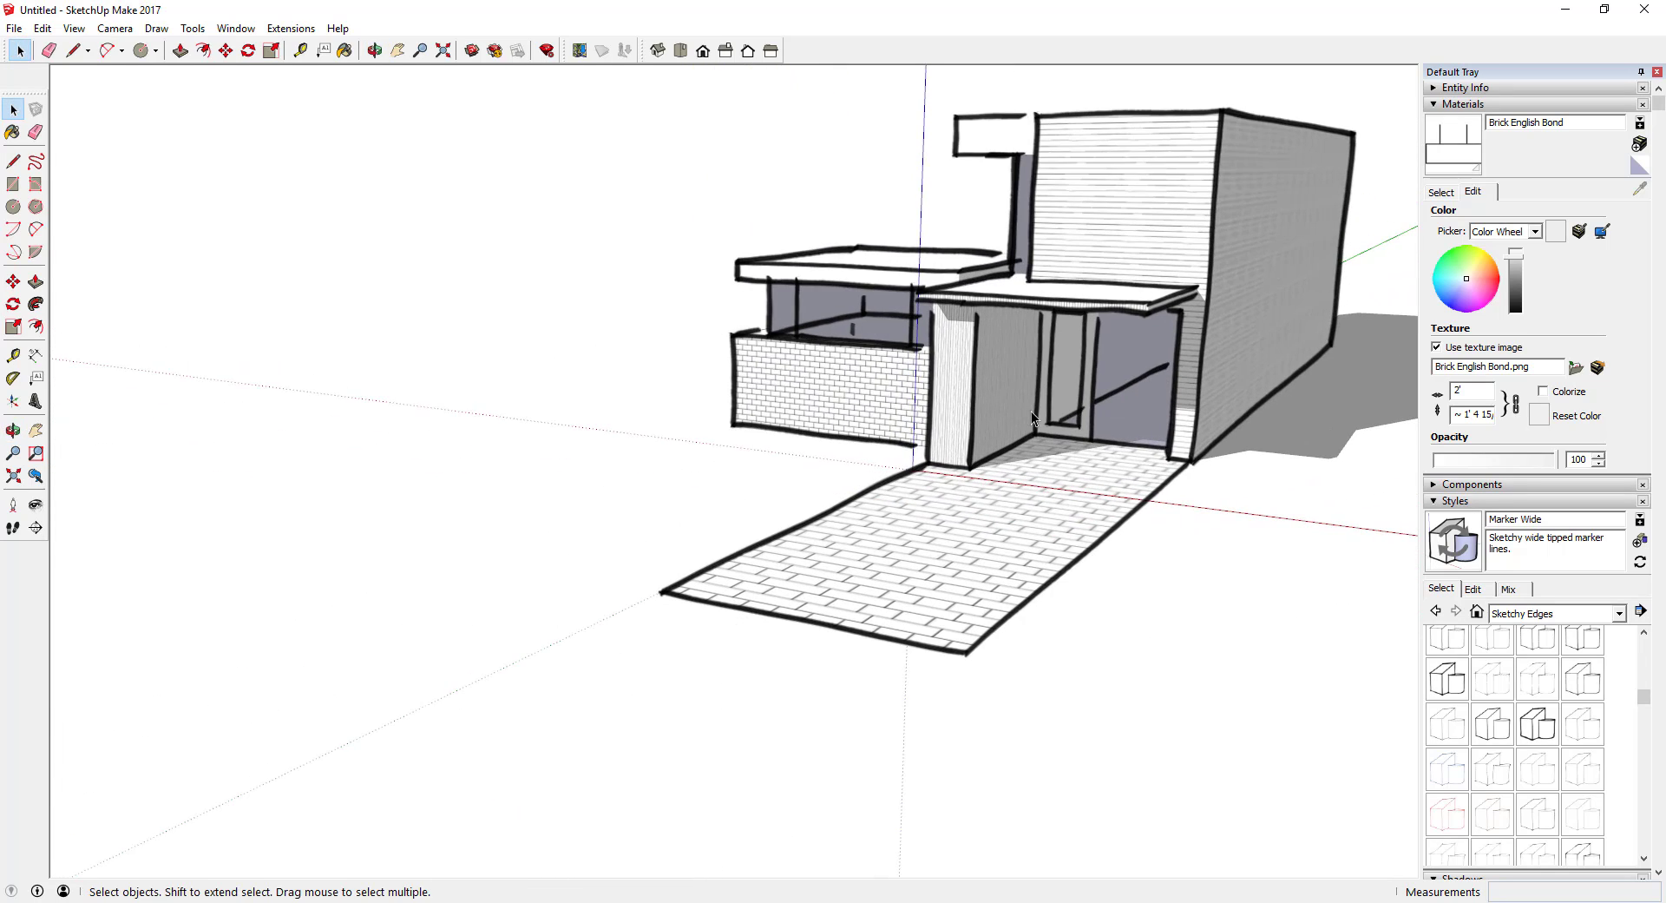
- Open the 3D Warehouse and search for "2d plants"
click(14, 28)
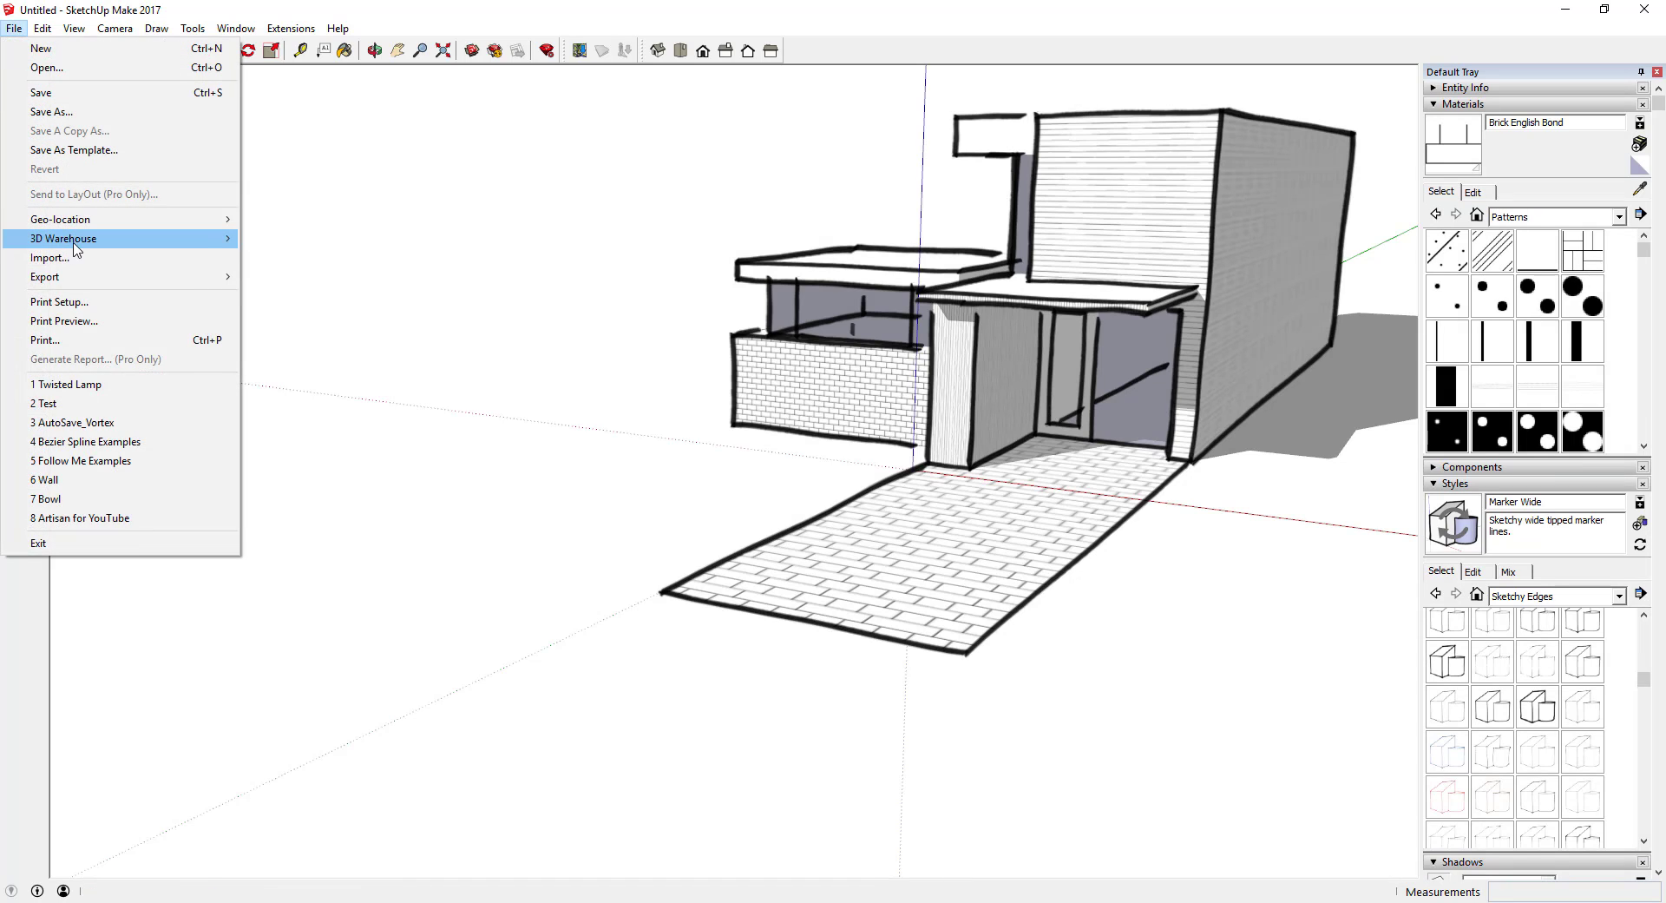
mouse_move(139, 231)
click(304, 238)
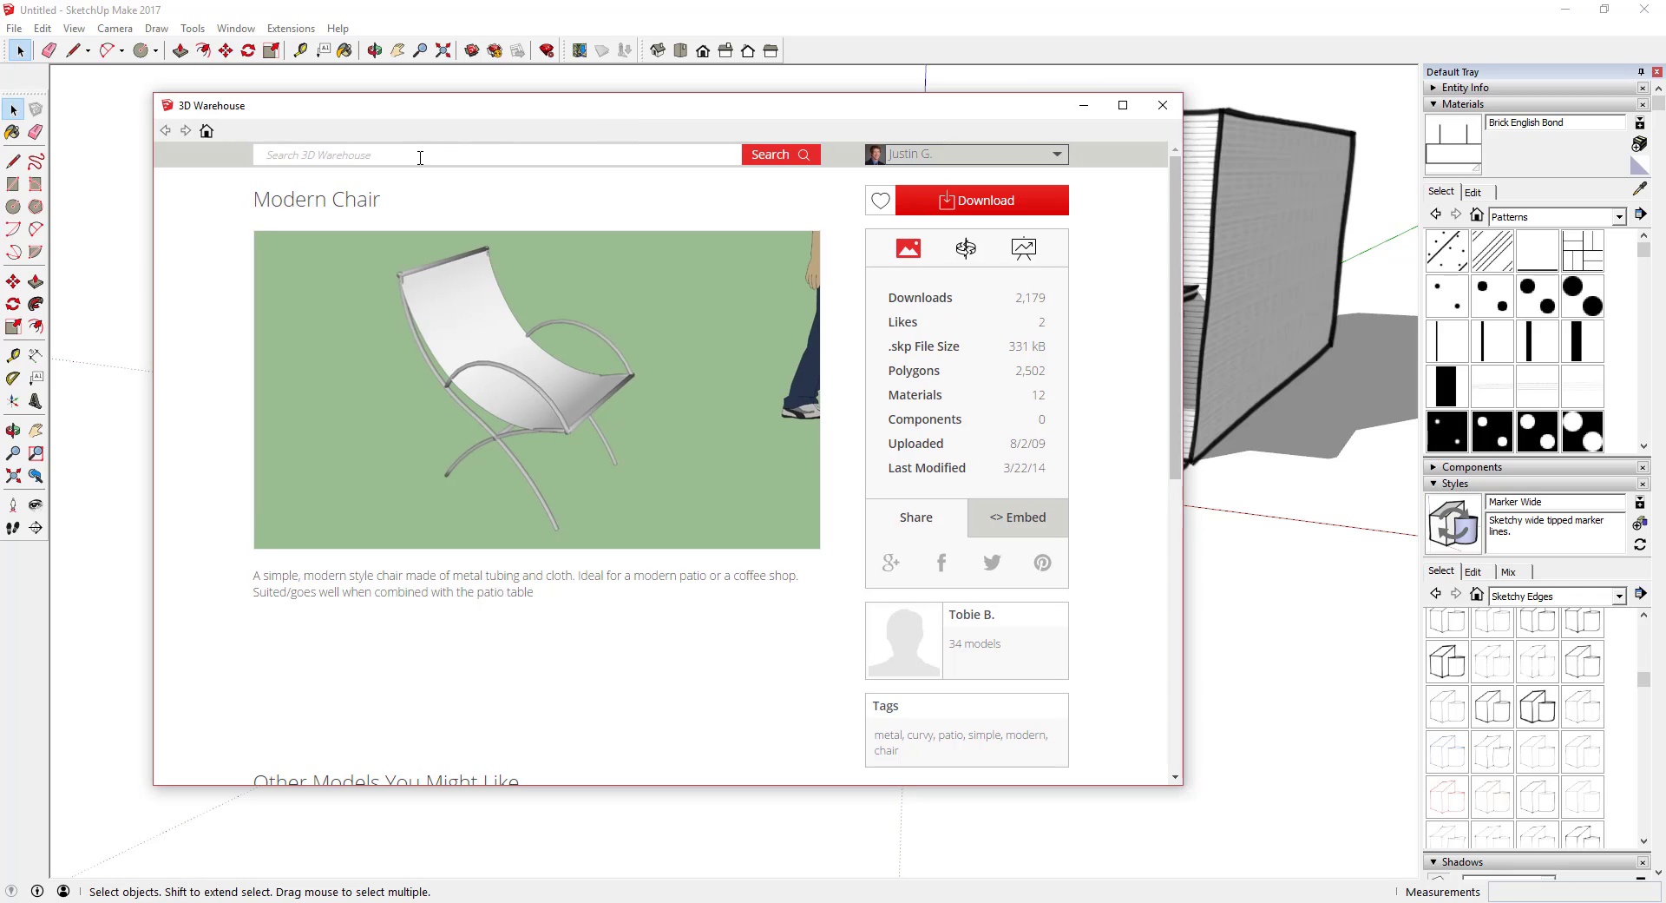
text(2s plant)
key(BackSpace)
key(BackSpace)
key(BackSpace)
key(BackSpace)
text(d plant)
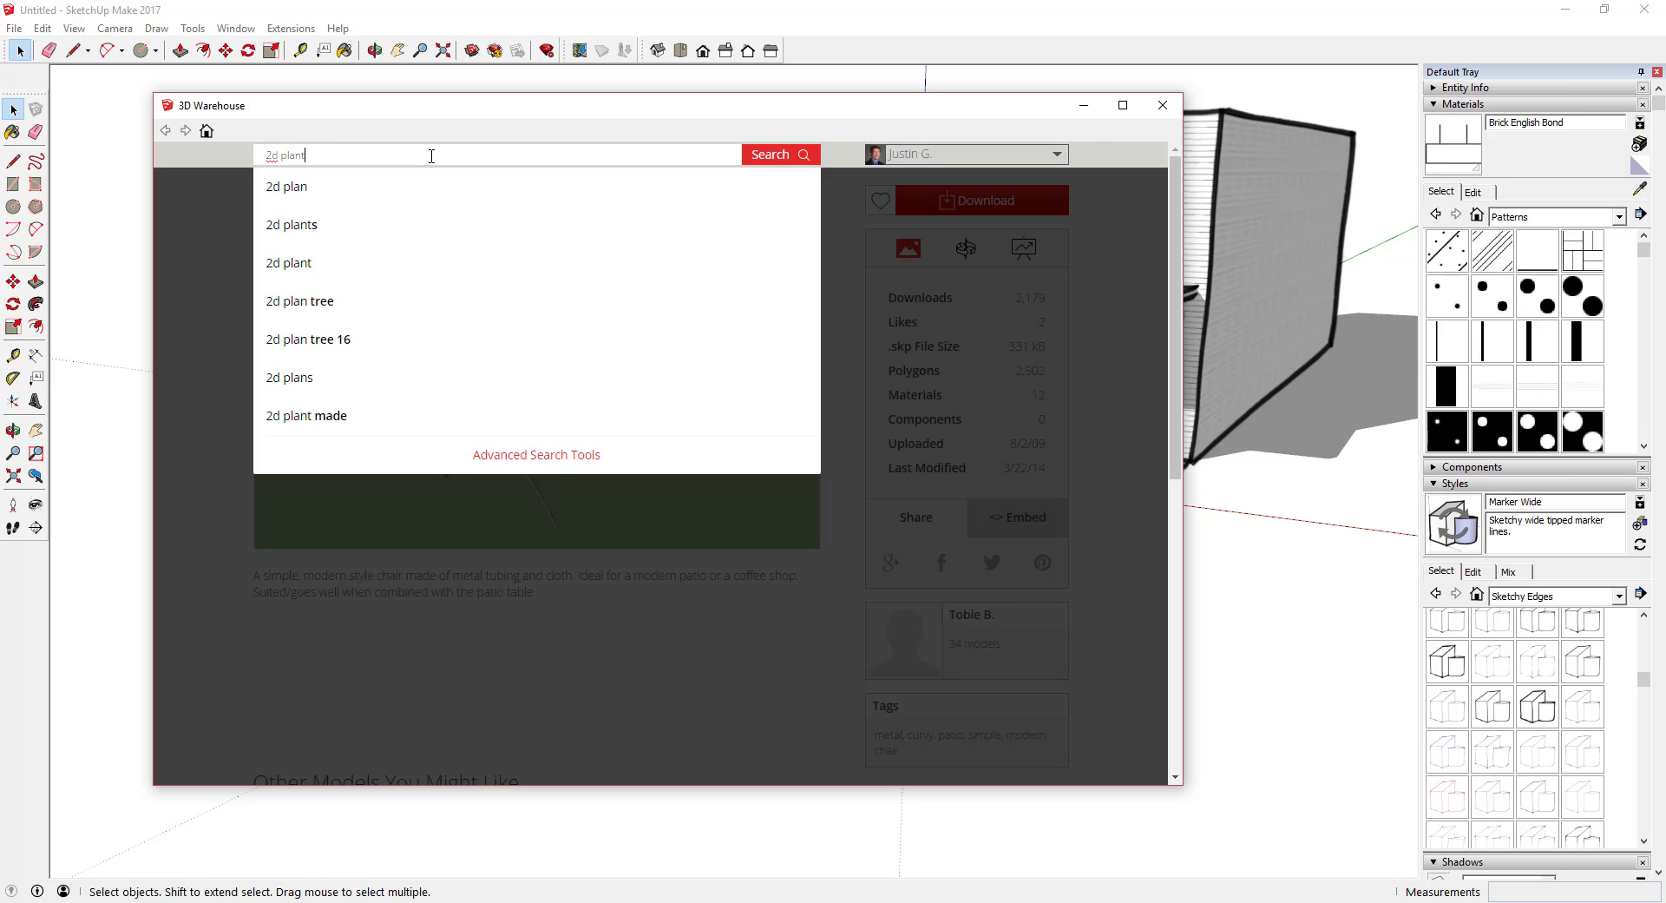
text(s)
key(Return)
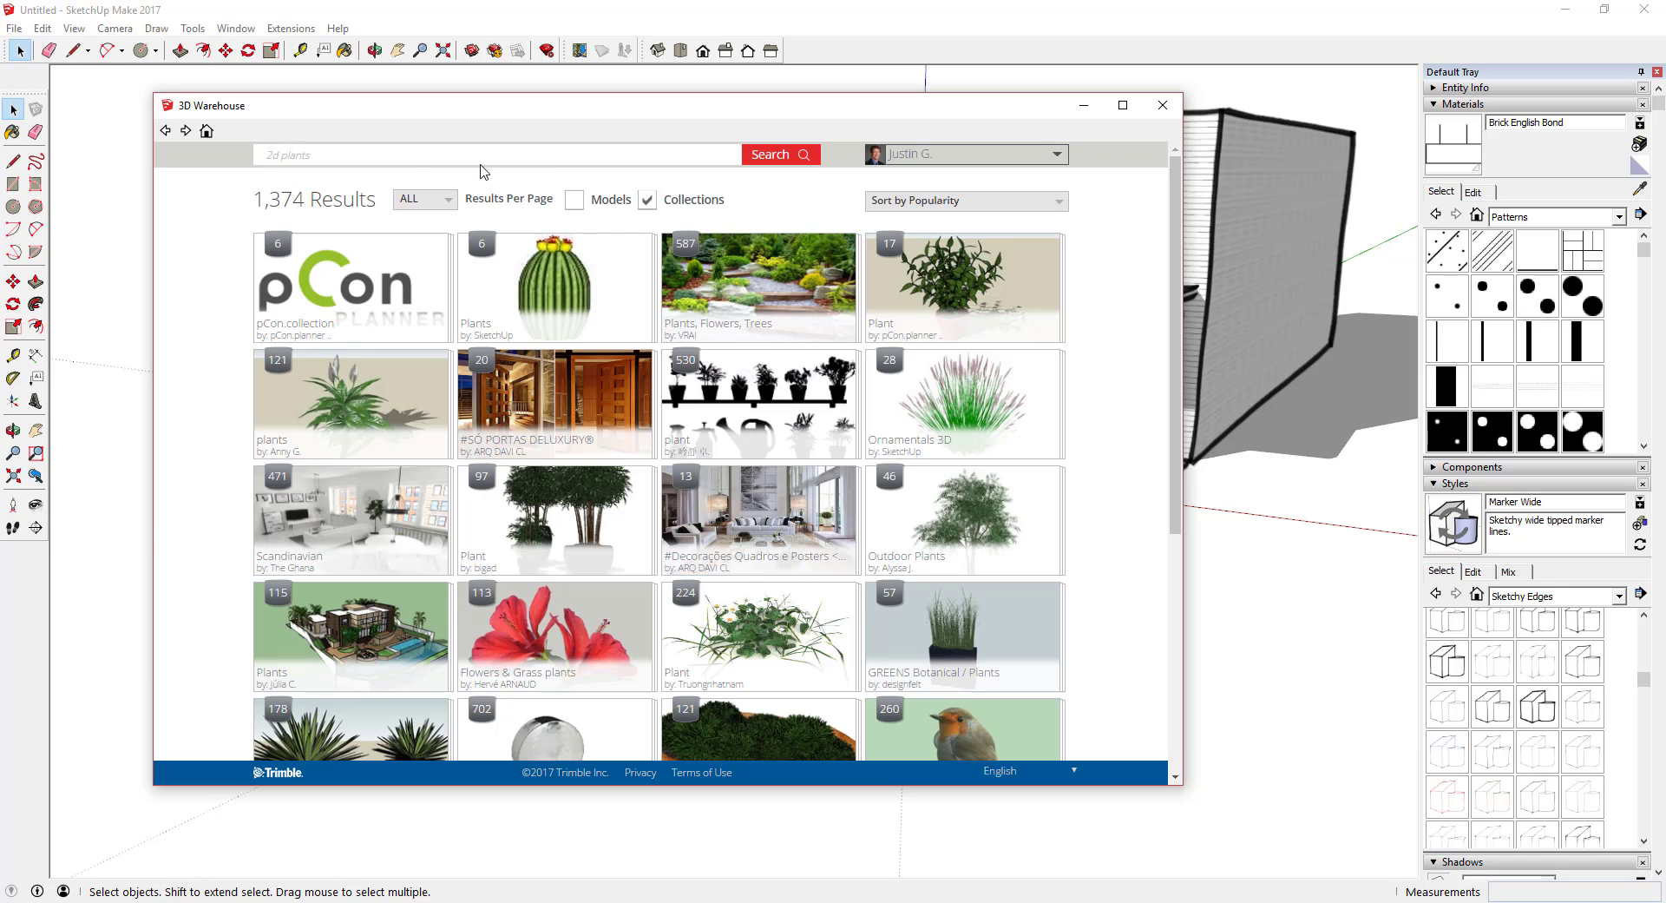
- Find the Sketchy low shrub among the 2D shrubs in SketchUp's Plants collection and download it directly into the model
click(524, 306)
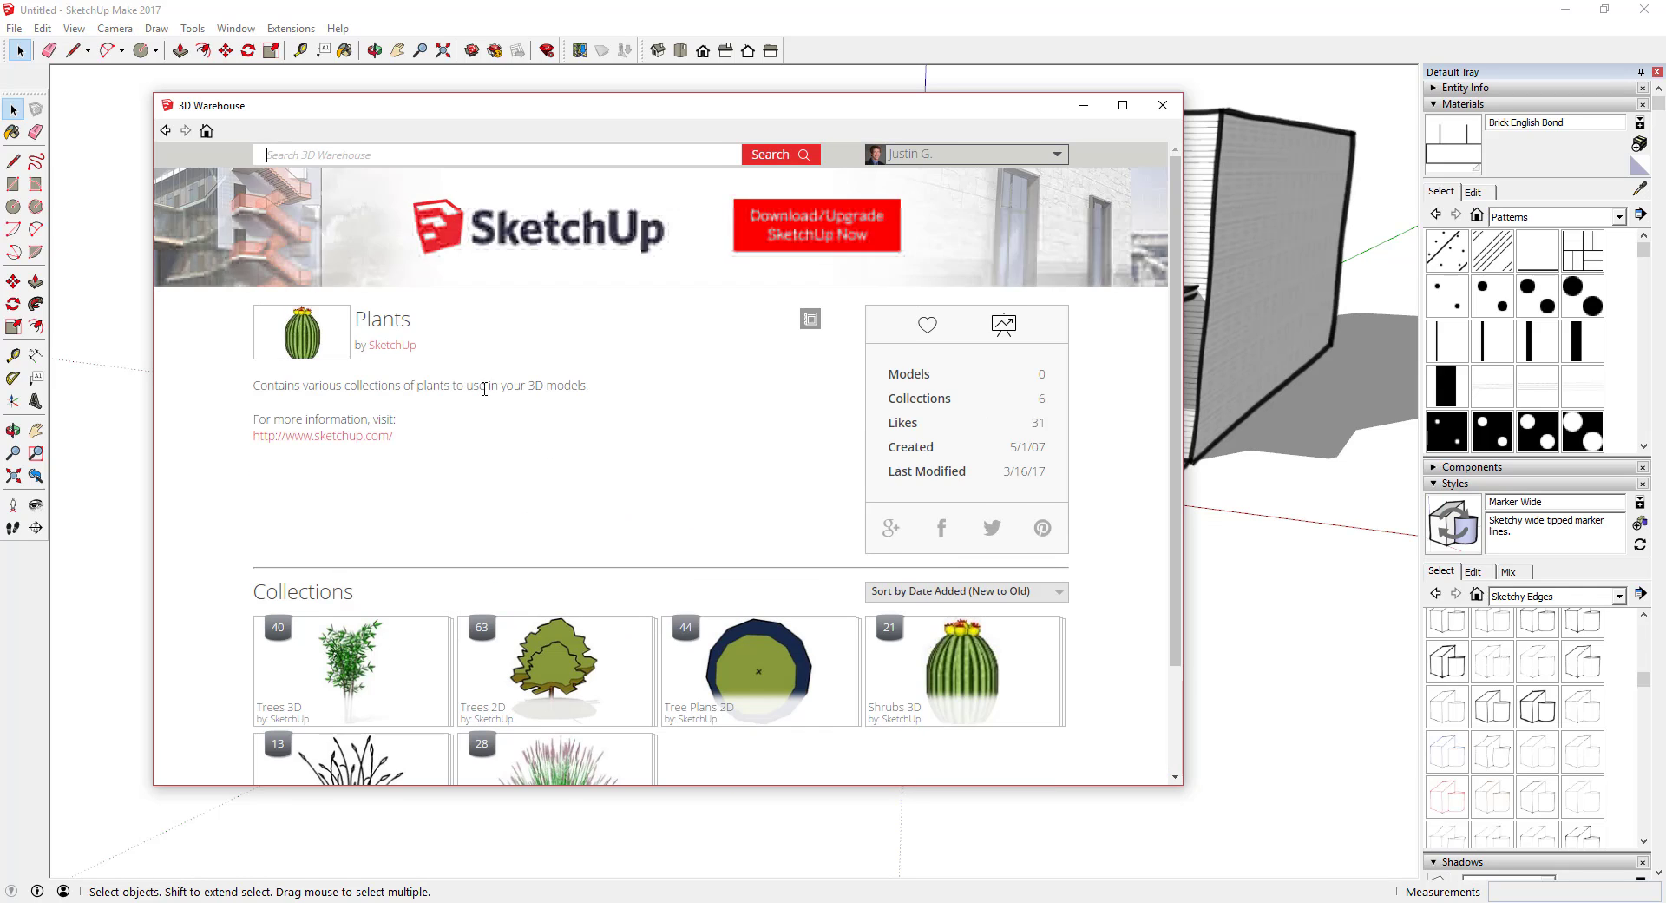
scroll(417, 521, down, 3)
click(353, 678)
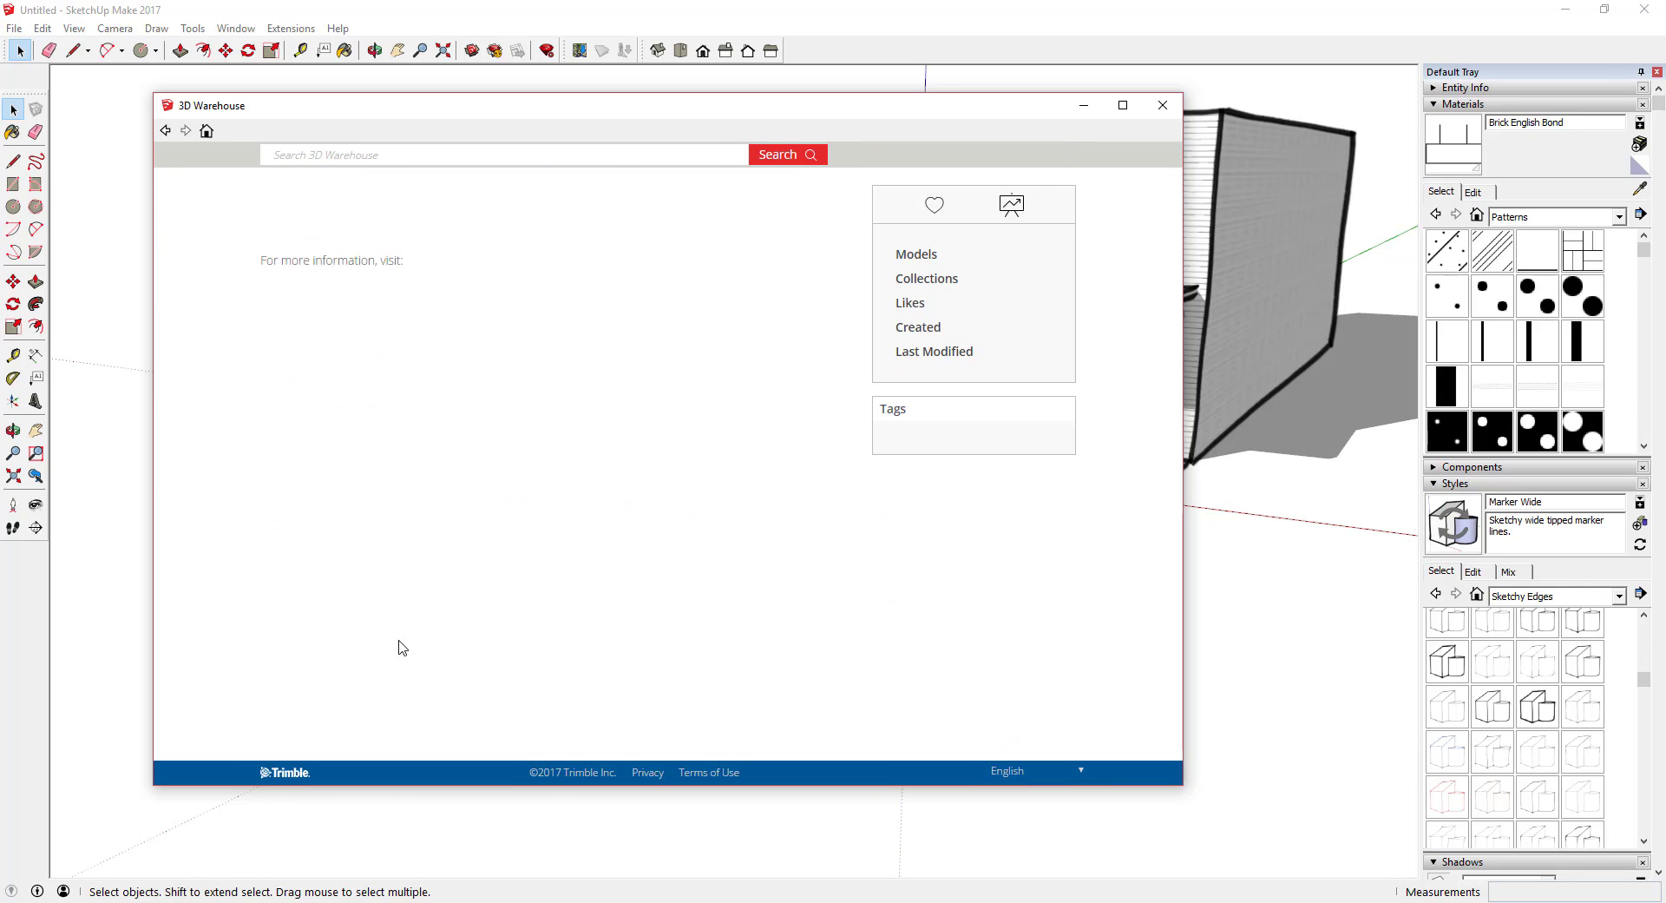
scroll(583, 350, down, 4)
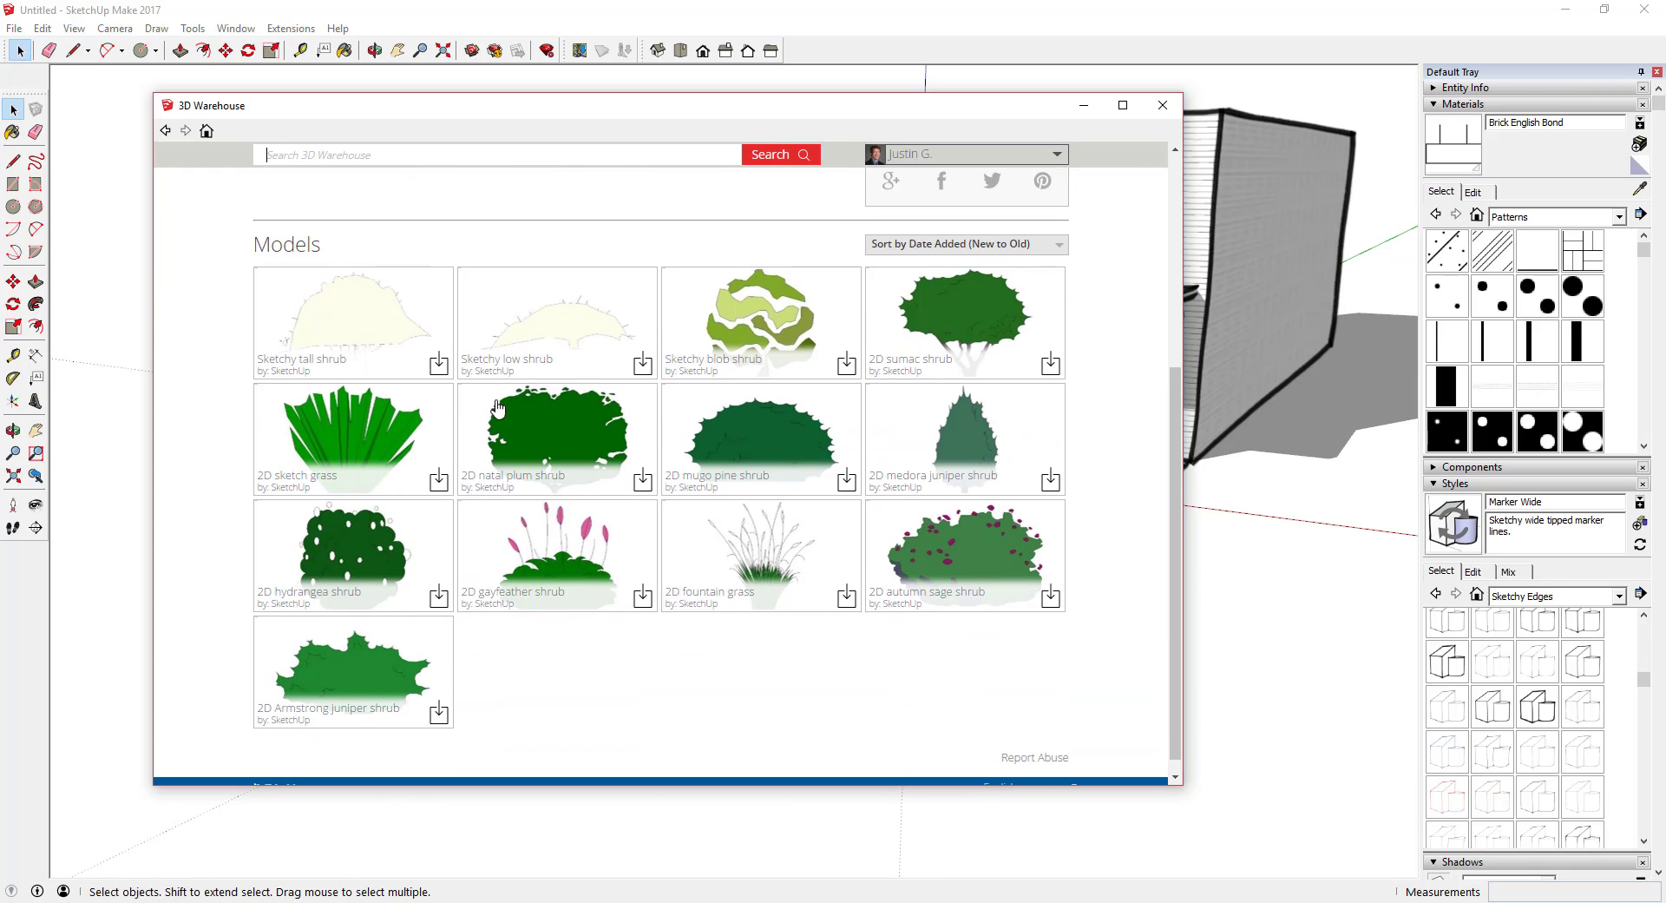
click(573, 335)
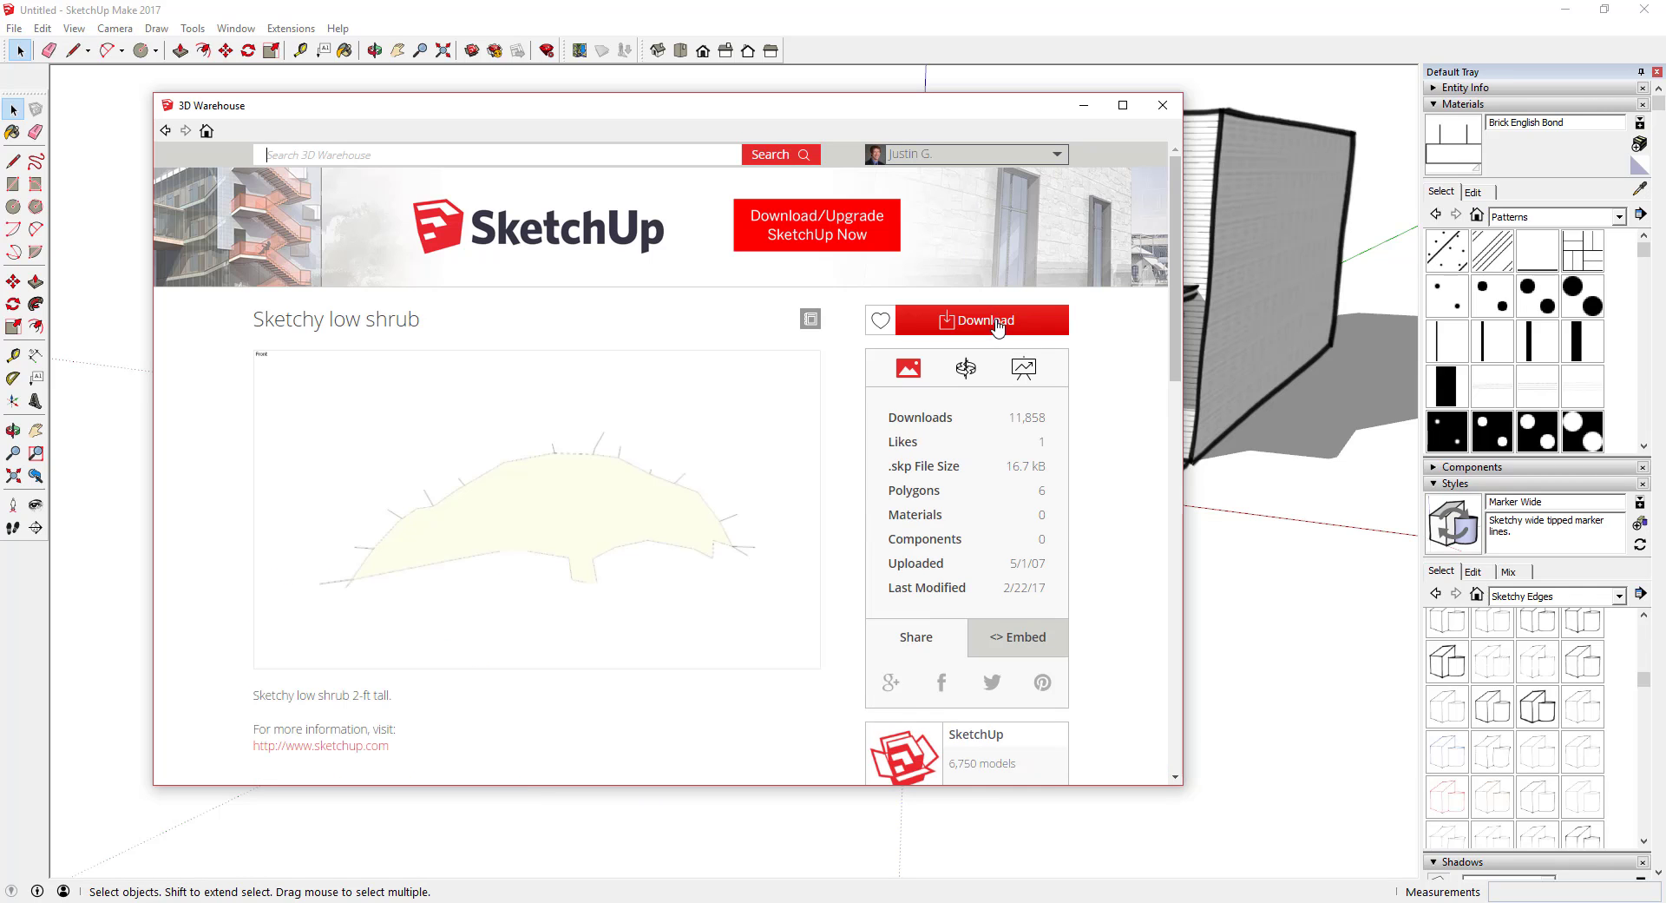
click(990, 320)
click(593, 489)
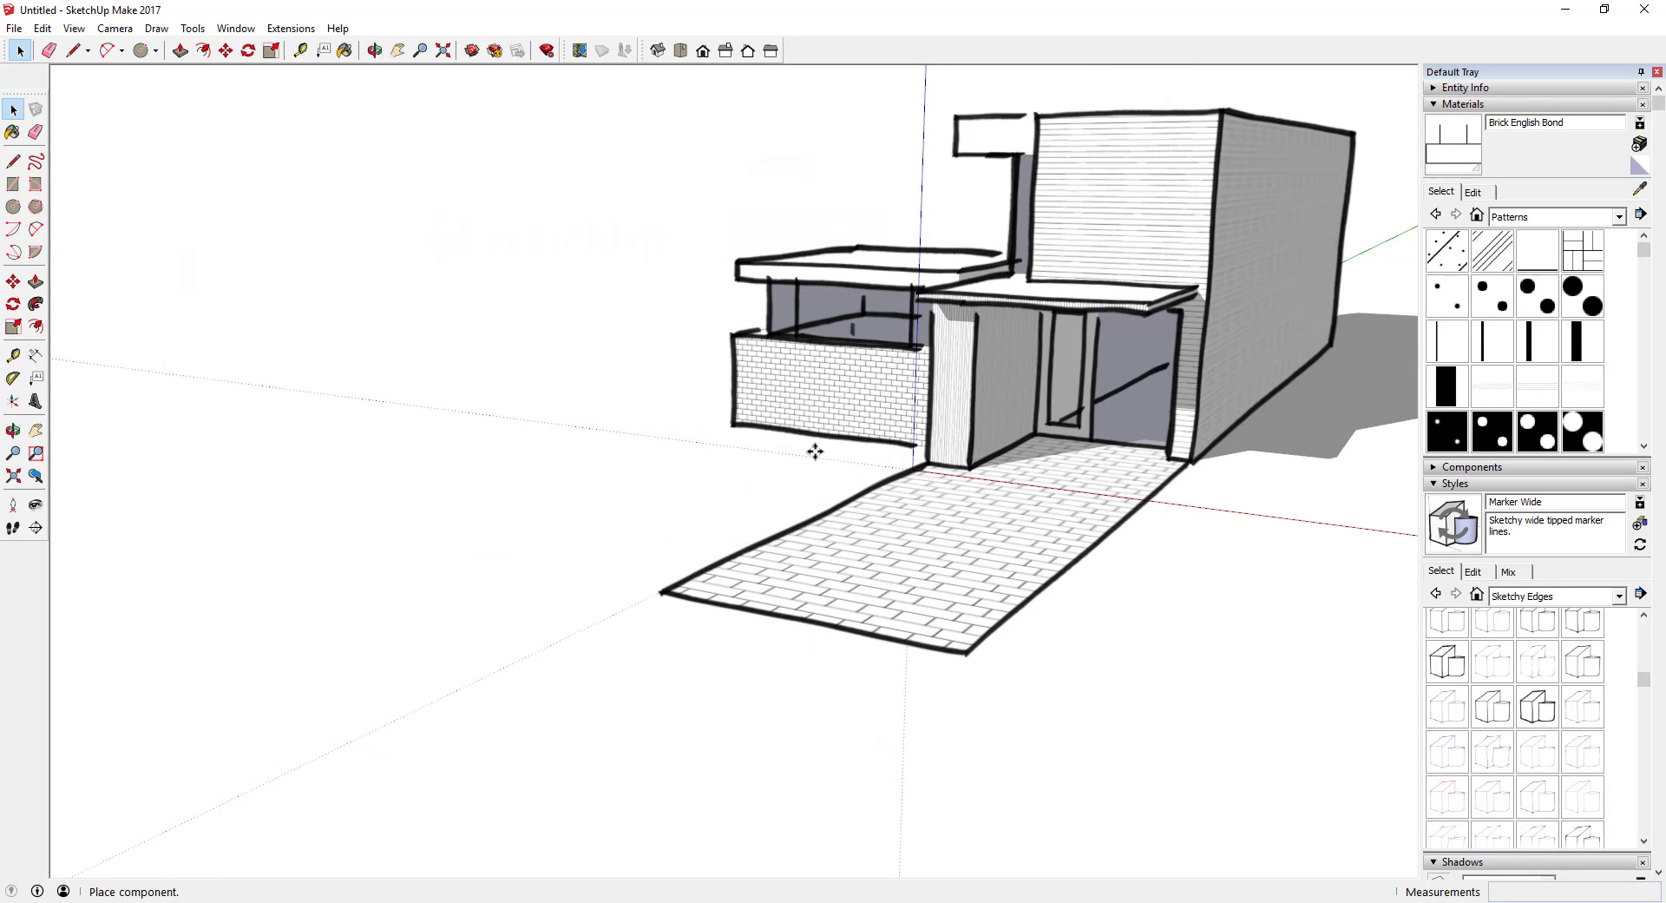
- Place the shrub near the driveway's inner corner and move it onto the ground beside the driveway edge, in front of the brick wall
click(889, 473)
scroll(1002, 441, up, 5)
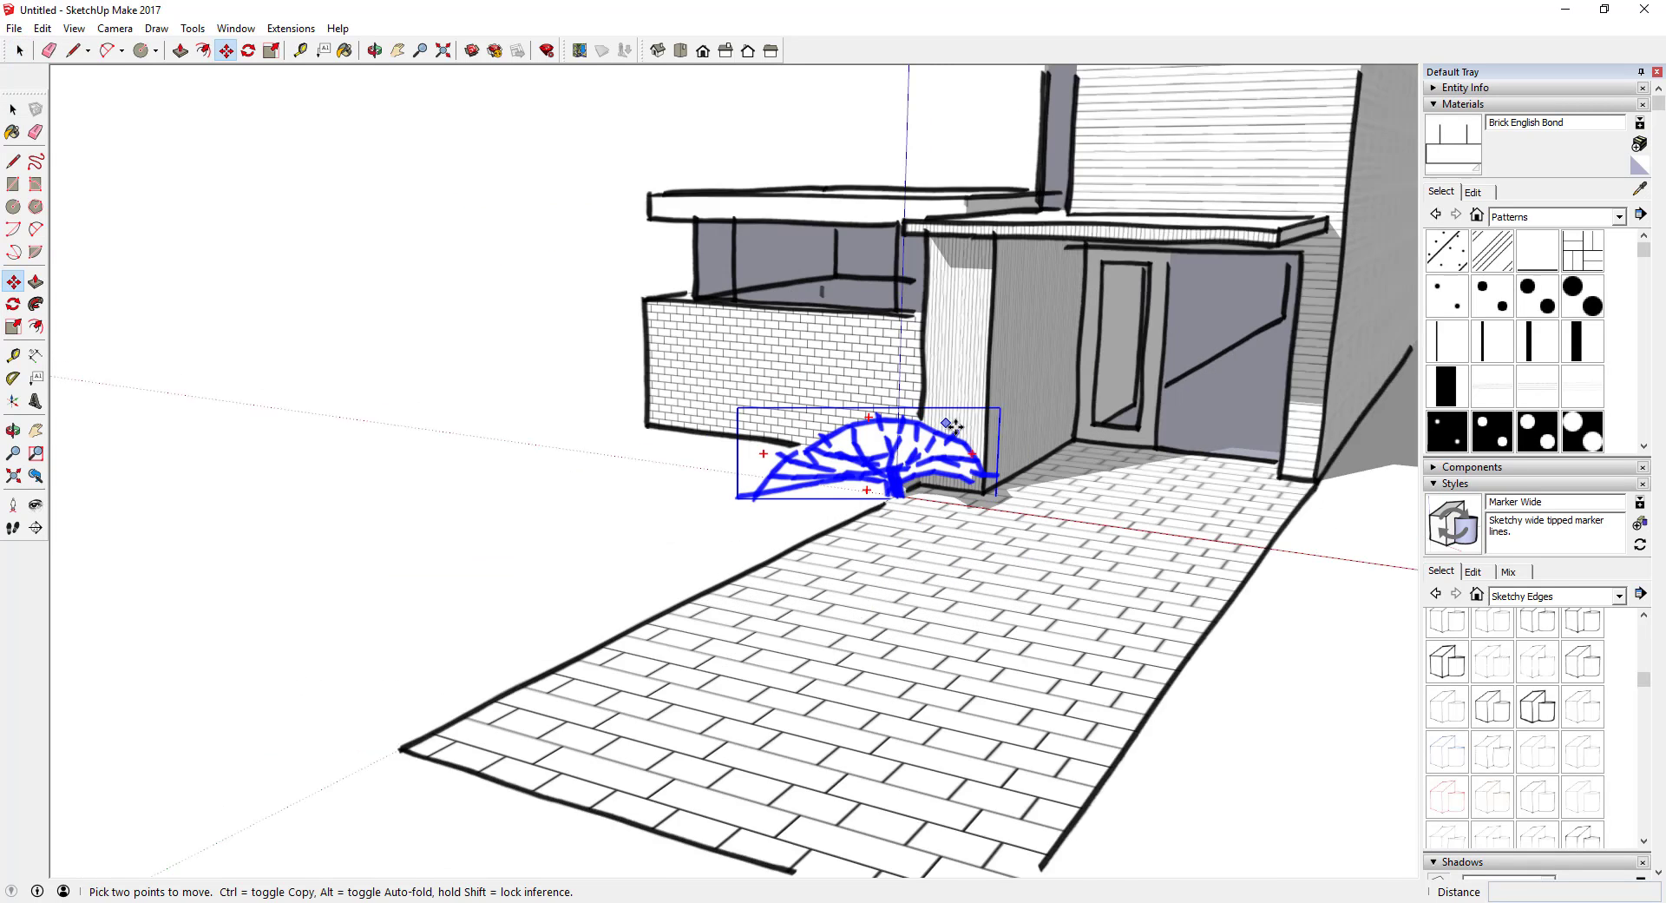
drag(1018, 399, 831, 495)
middle_drag(830, 494, 791, 517)
scroll(791, 516, up, 3)
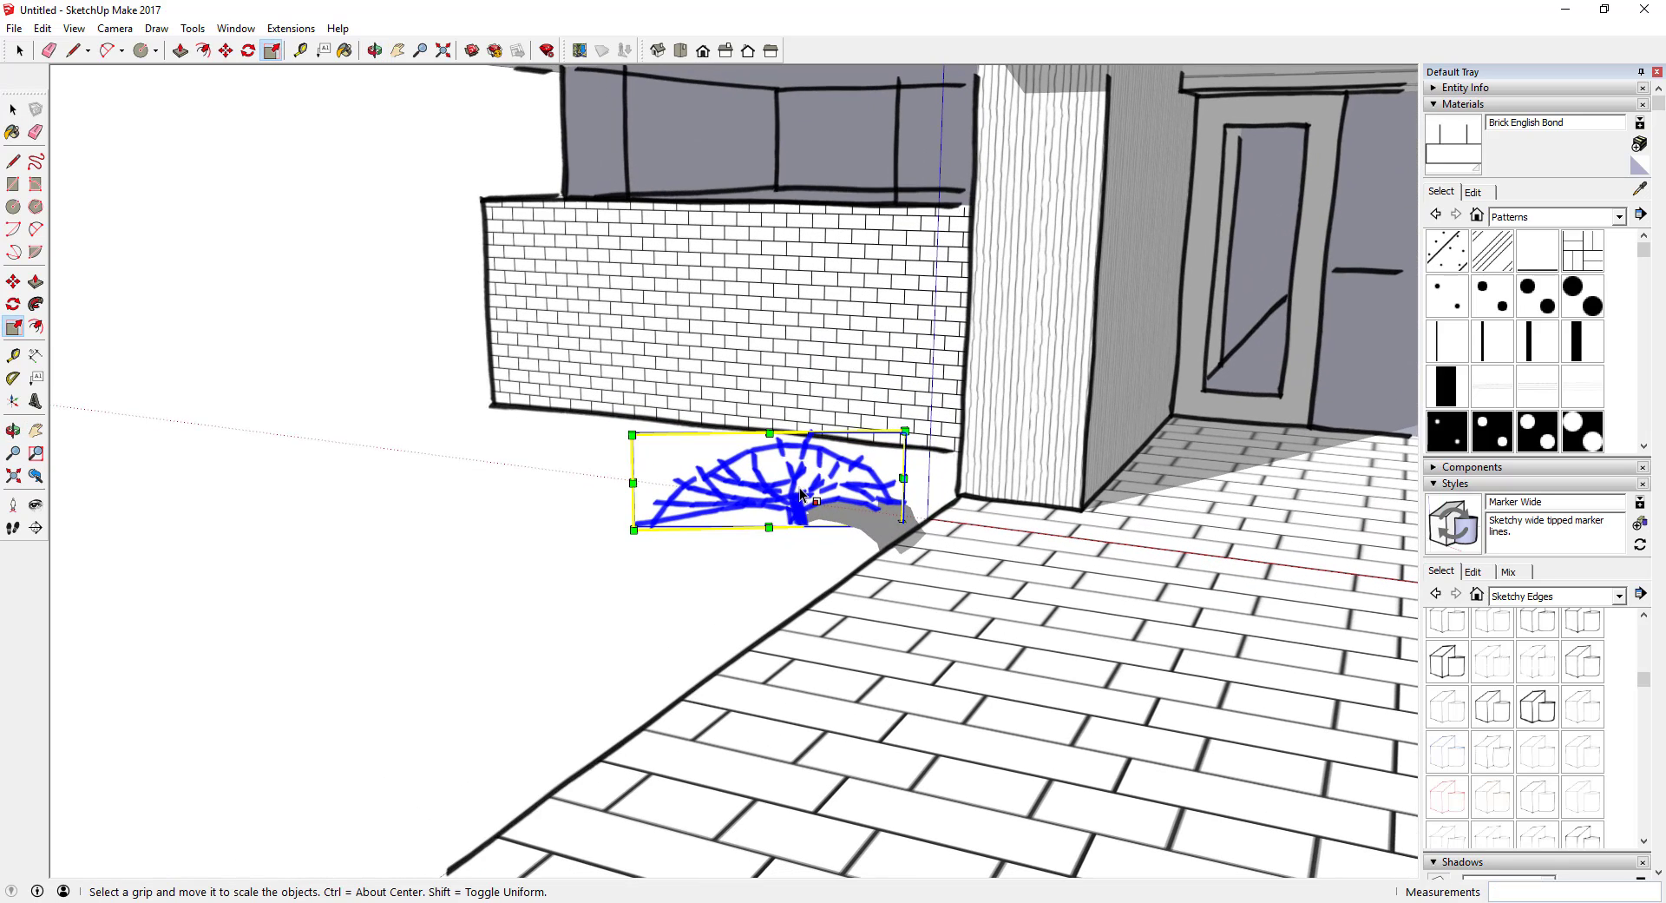
- Copy the shrub forward along the driveway's edge and multiply it with *4 into a row of four evenly spaced copies
key(m)
click(786, 517)
key(ctrl)
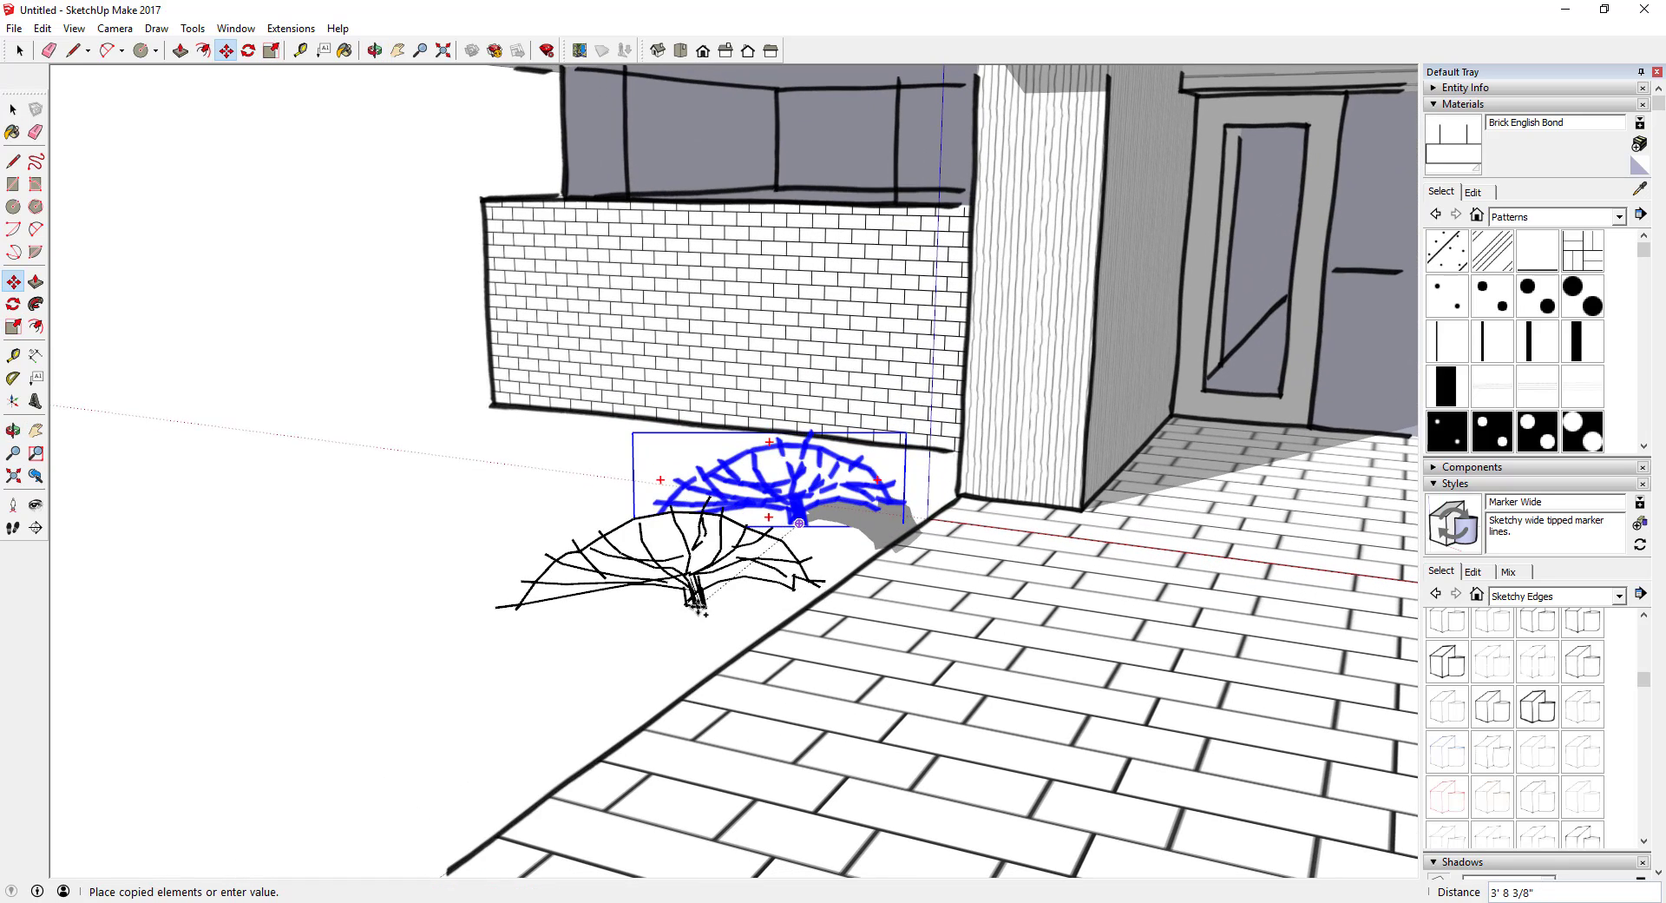
click(721, 555)
scroll(722, 556, down, 5)
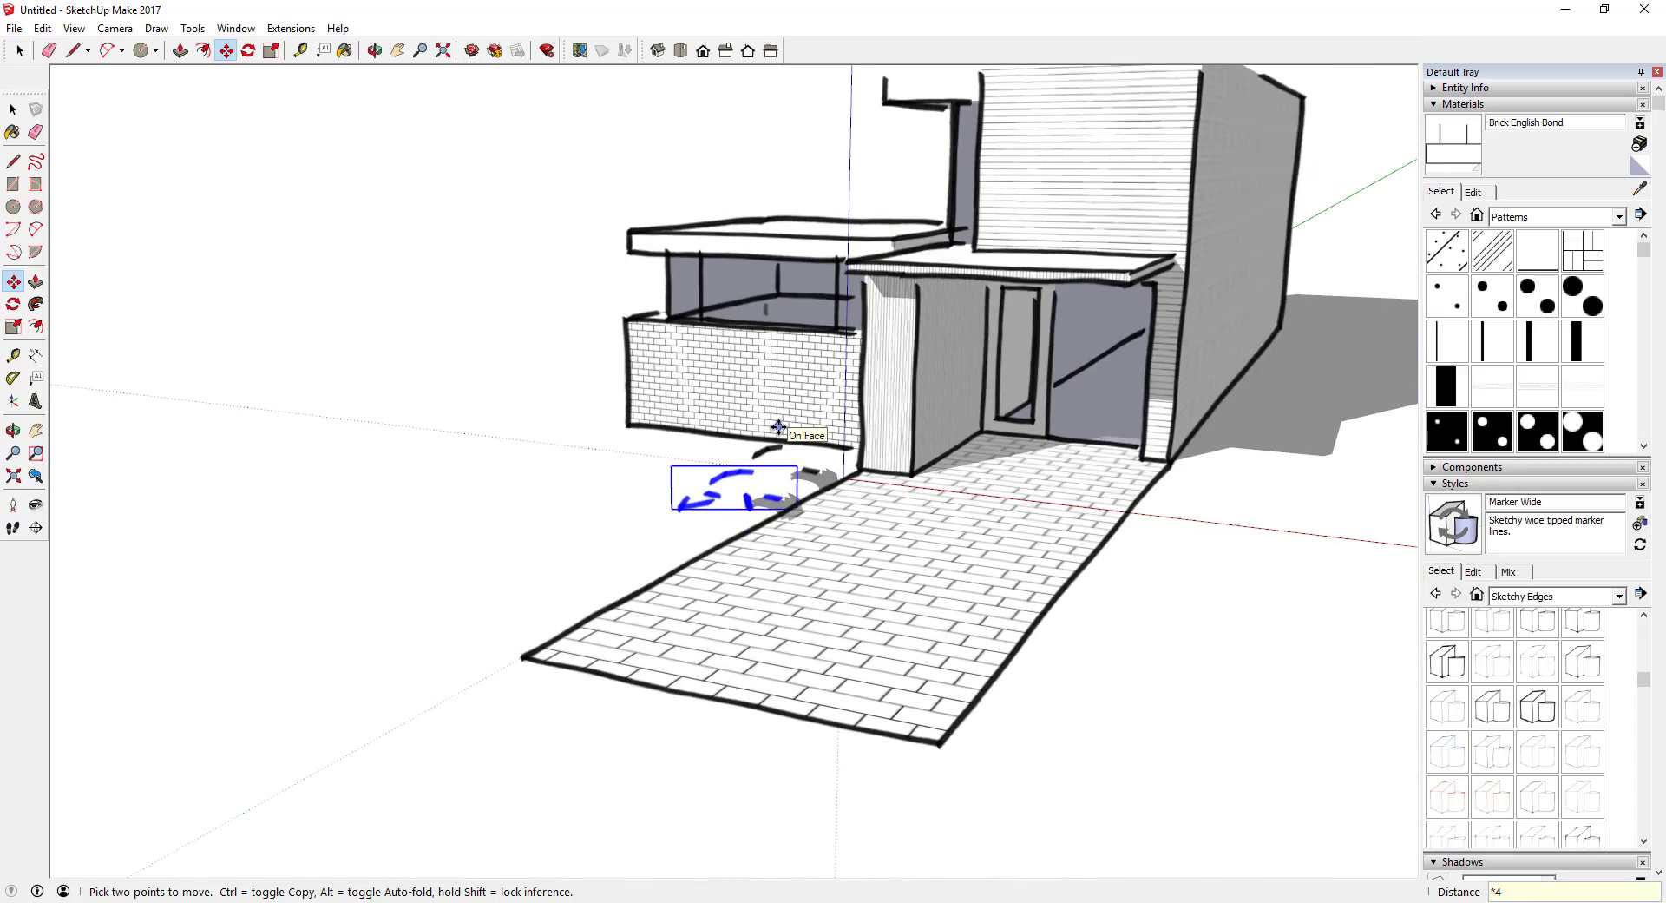
key(Return)
scroll(862, 466, up, 4)
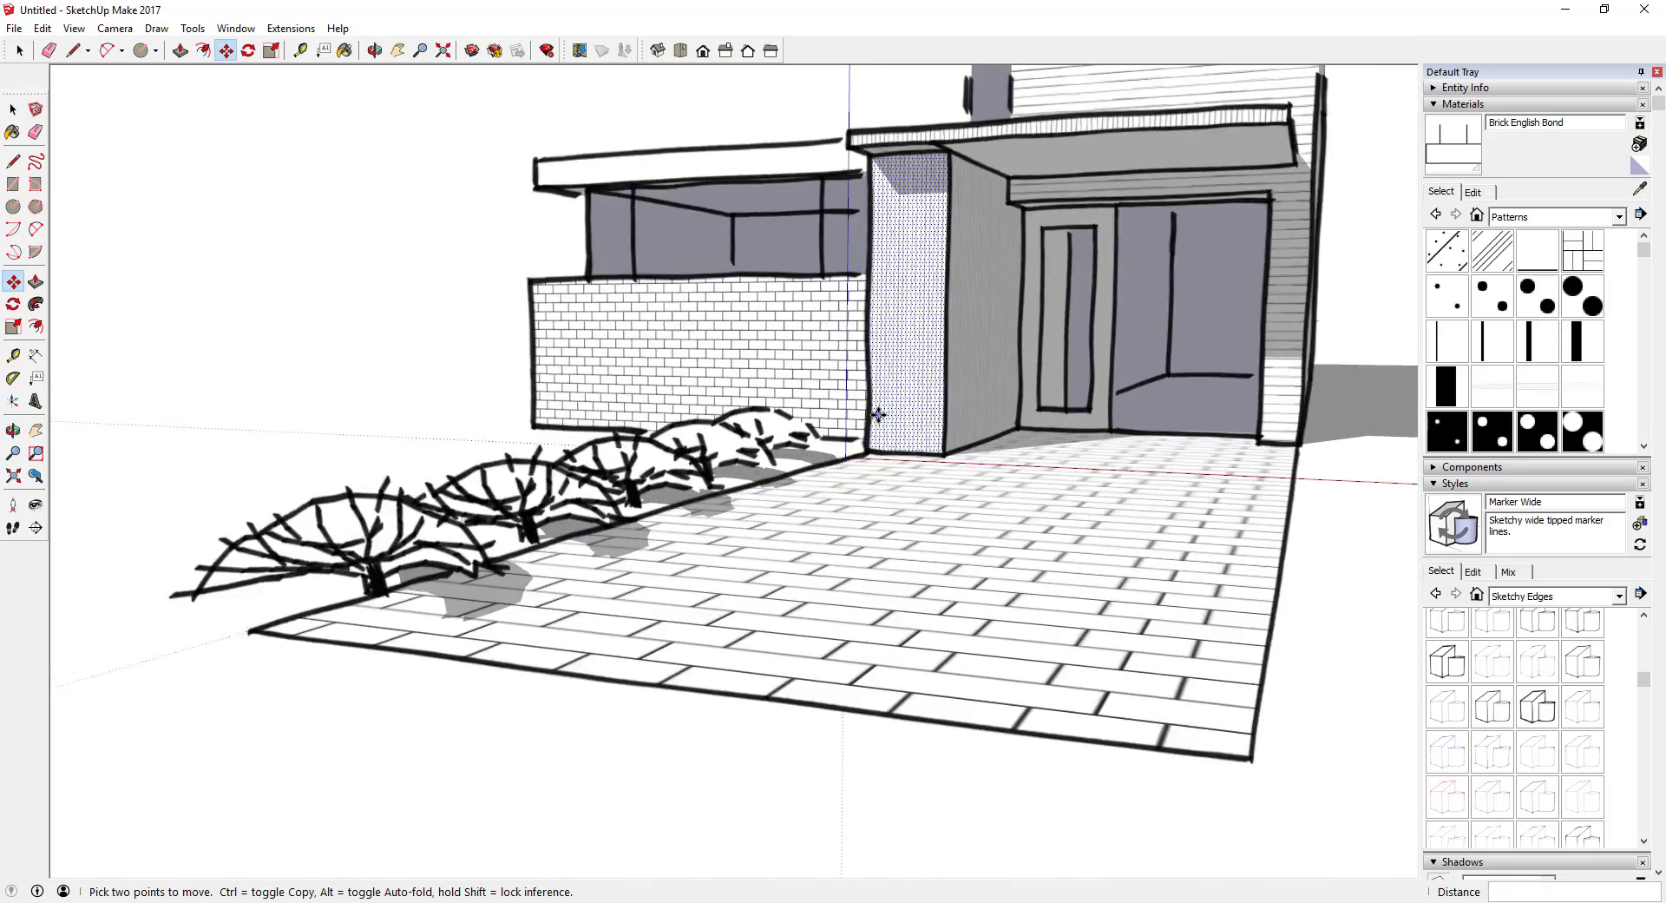
middle_drag(878, 415, 778, 484)
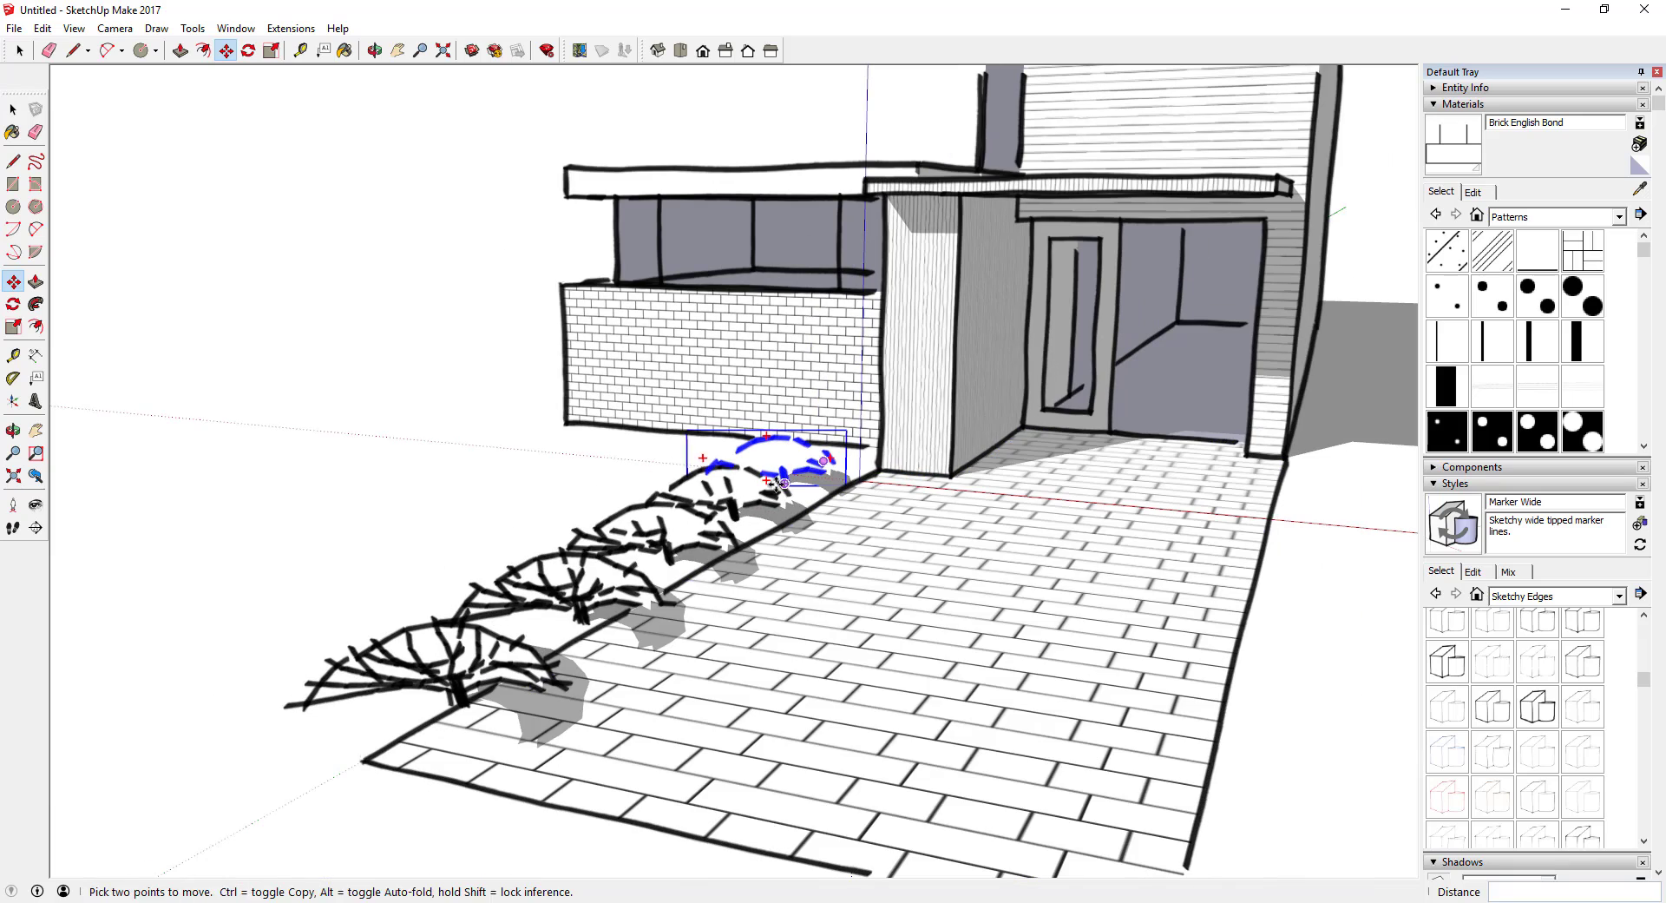
key(space)
key(m)
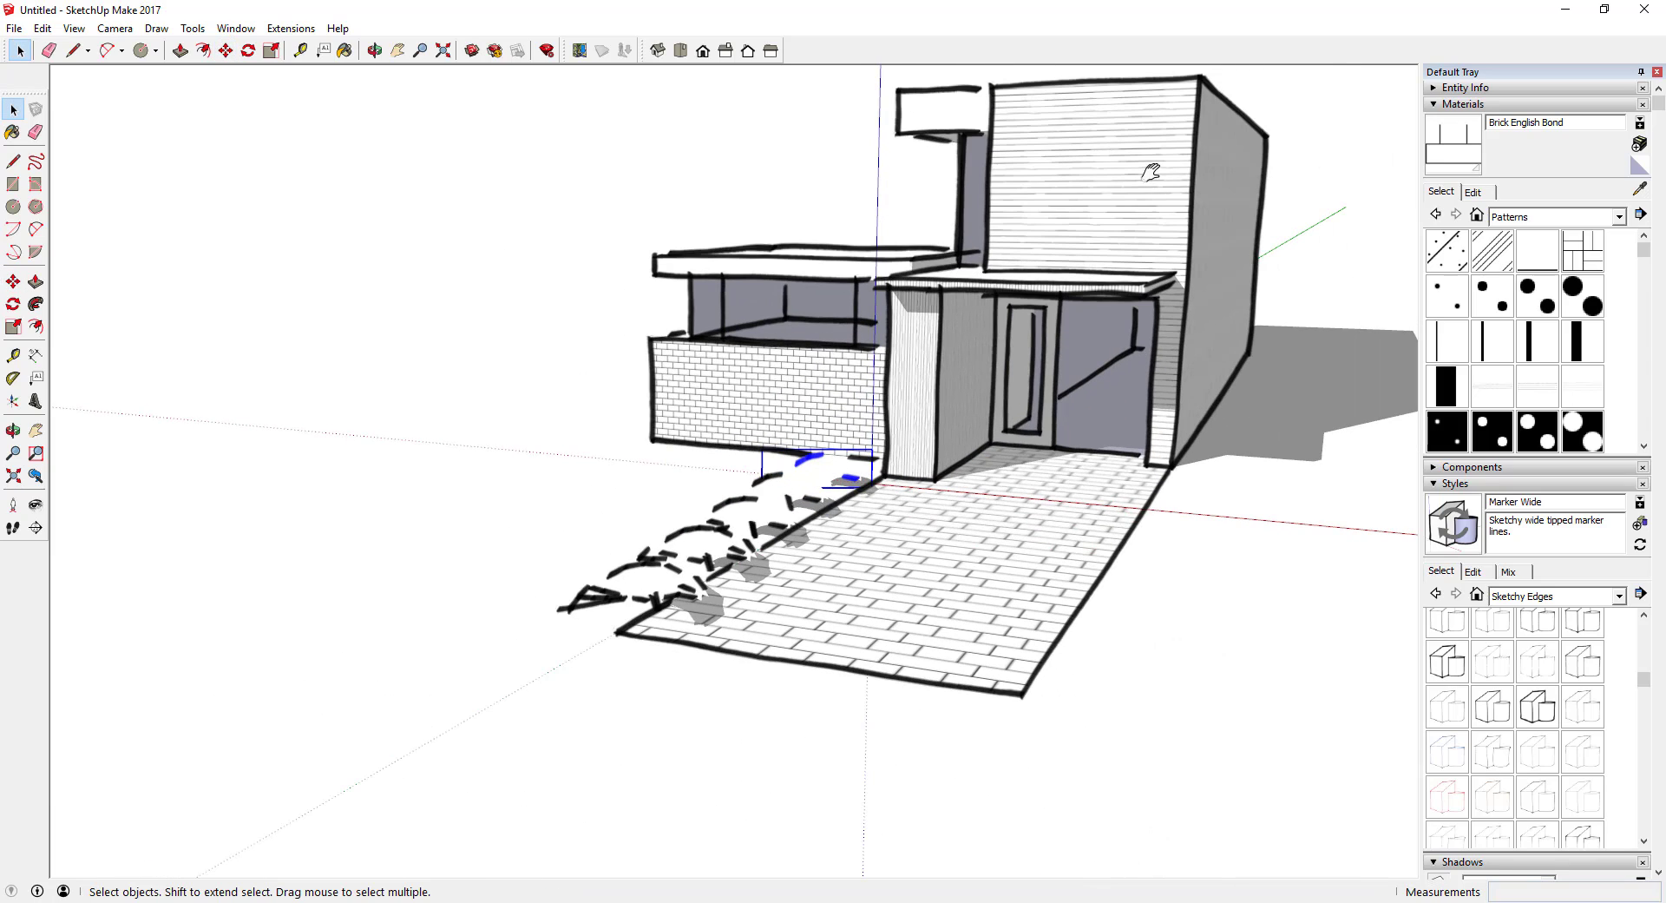
- Open the Marker Wide style's edge settings and raise the Level of Detail to its maximum
middle_drag(1150, 171, 1038, 367)
scroll(1007, 410, up, 3)
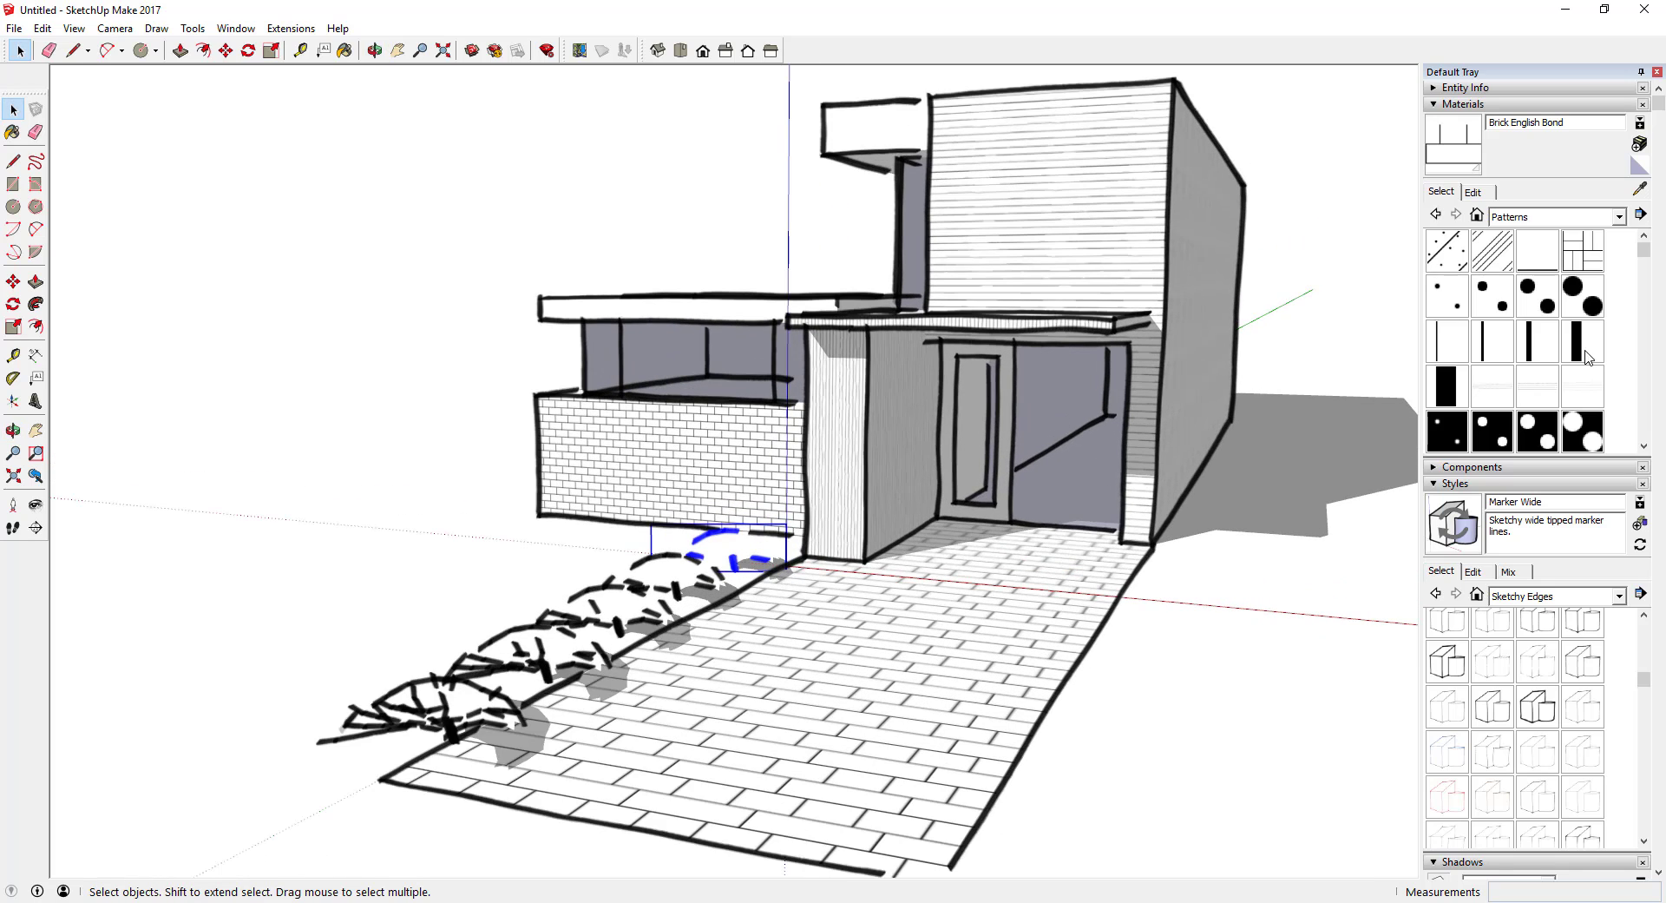
click(1476, 572)
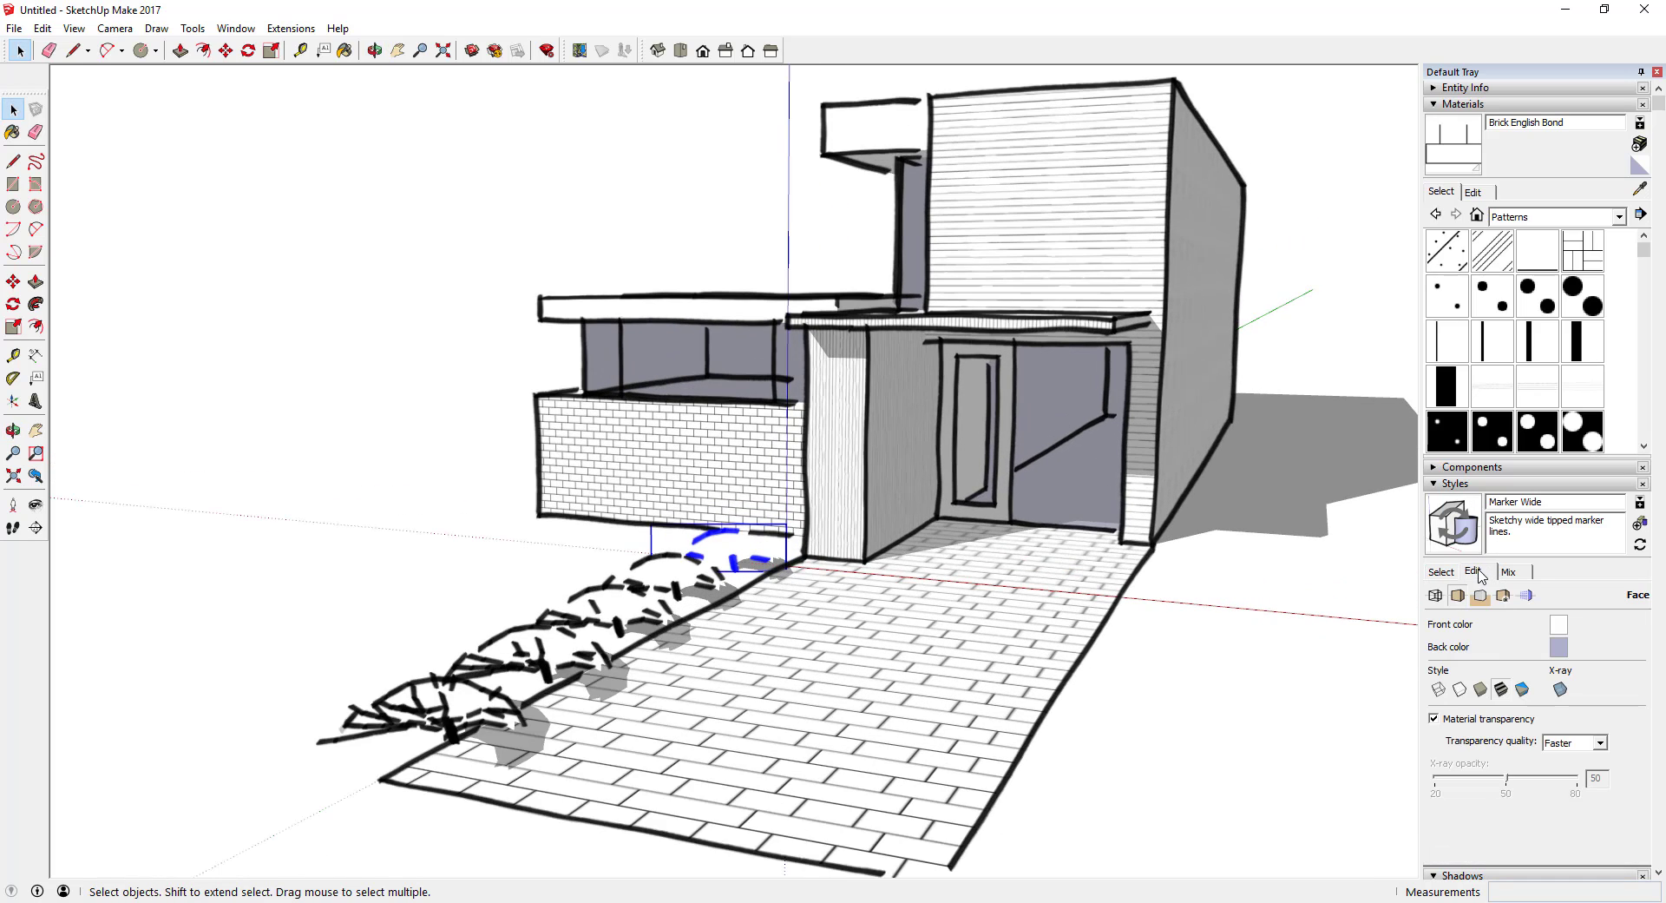
click(1435, 595)
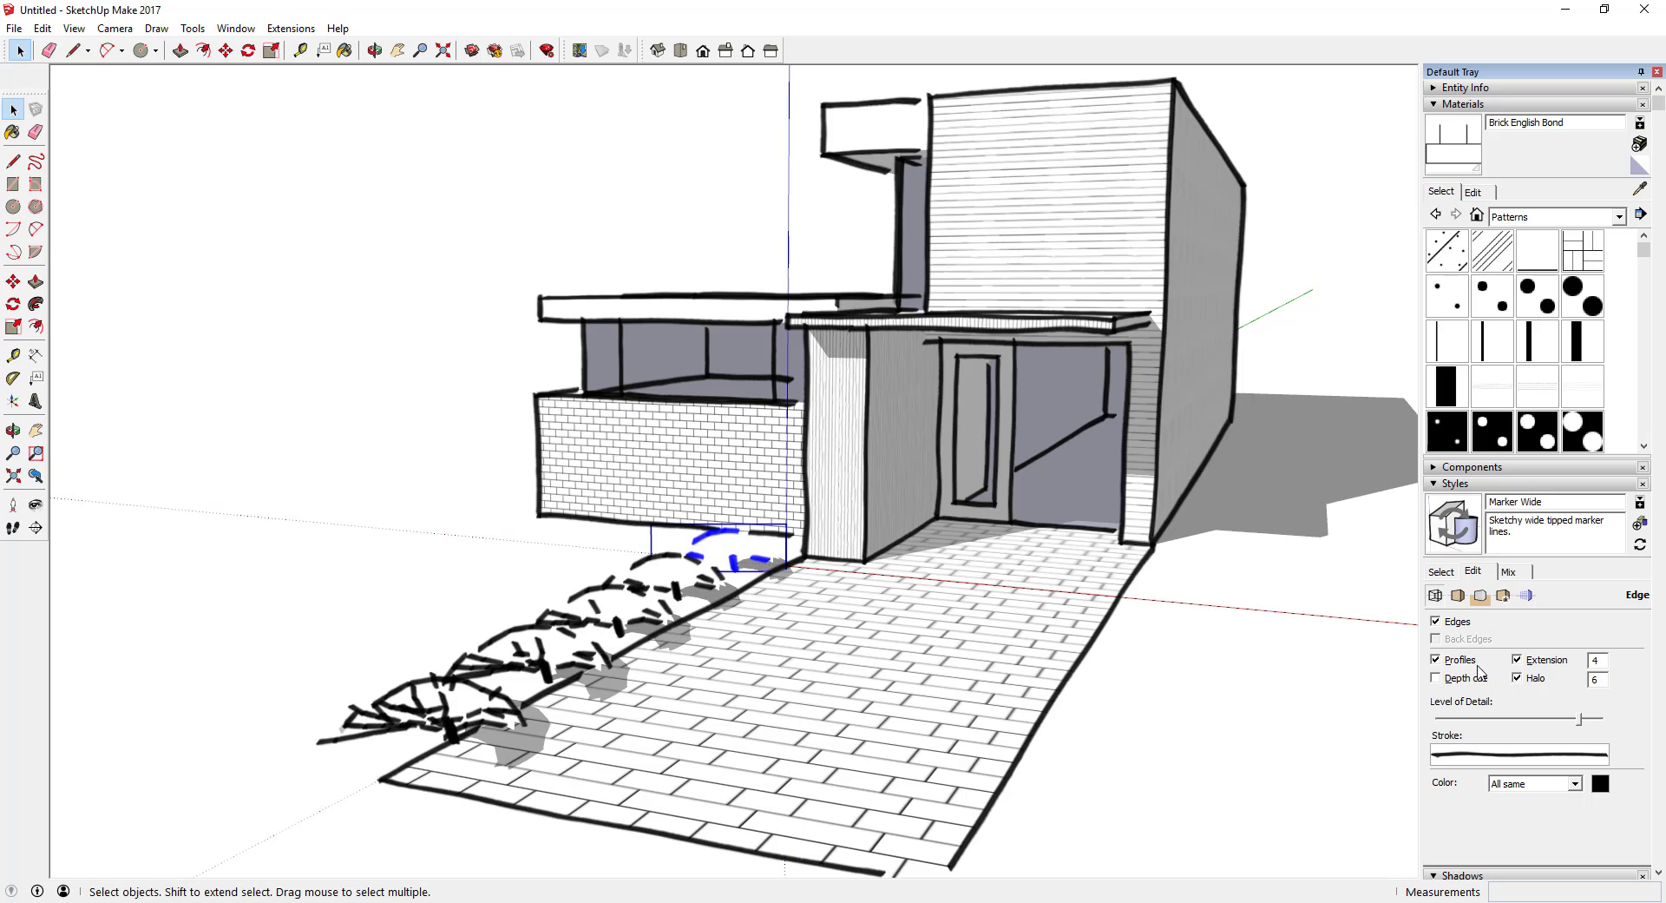
click(1458, 660)
mouse_move(1579, 720)
mouse_down()
mouse_move(1491, 724)
mouse_move(1613, 727)
mouse_move(1595, 727)
mouse_up()
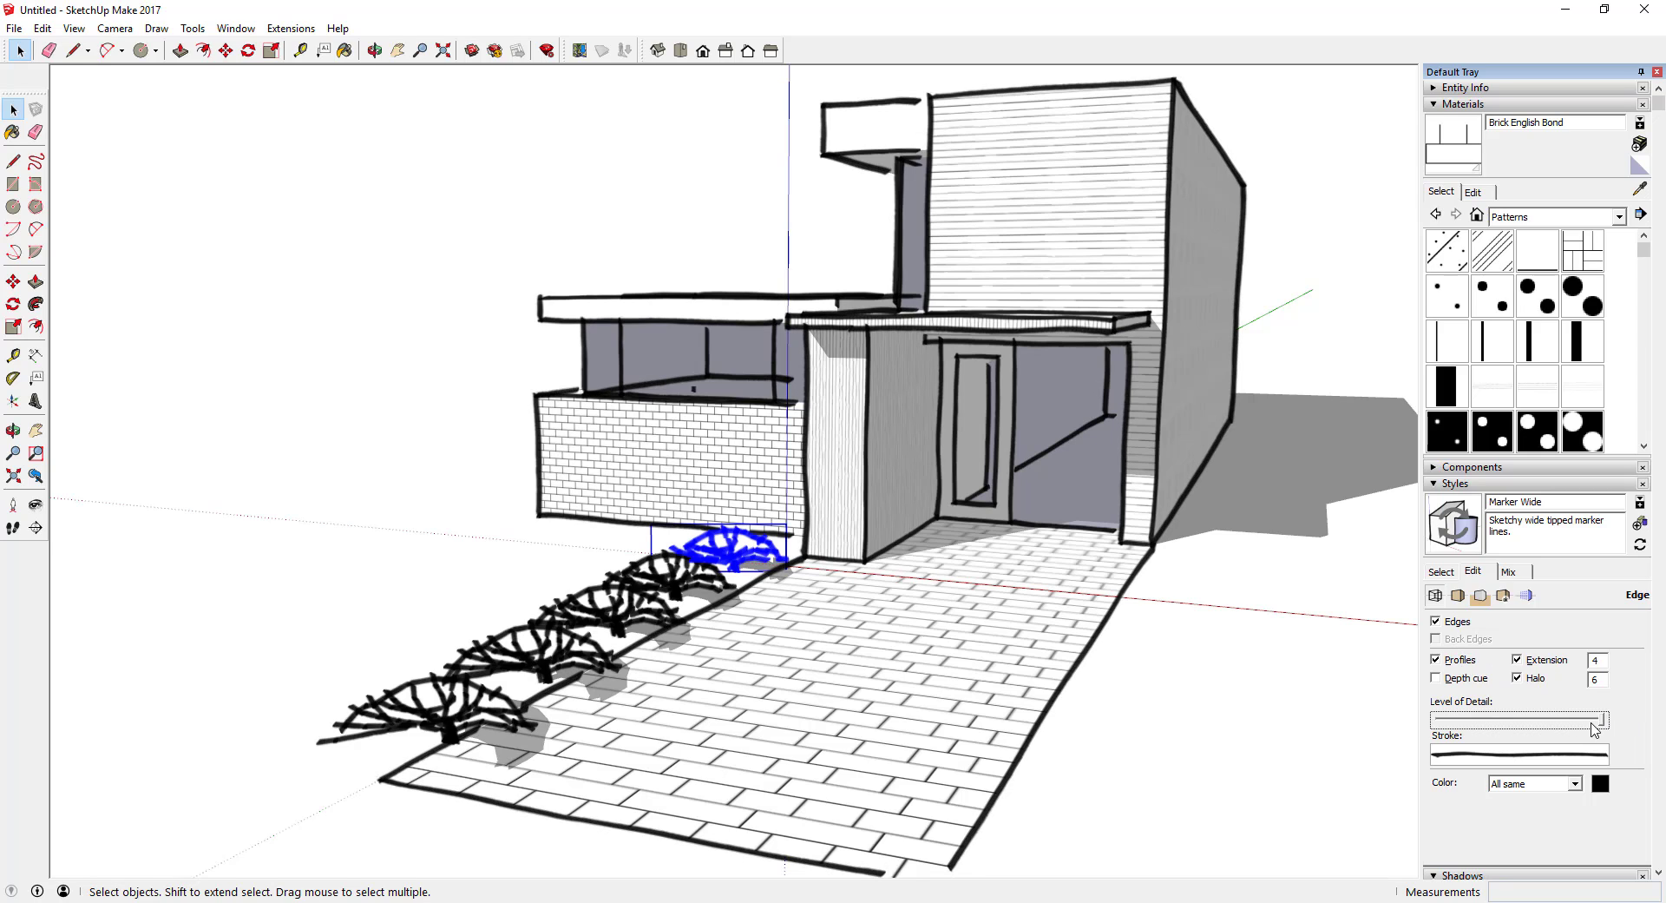
scroll(654, 608, up, 5)
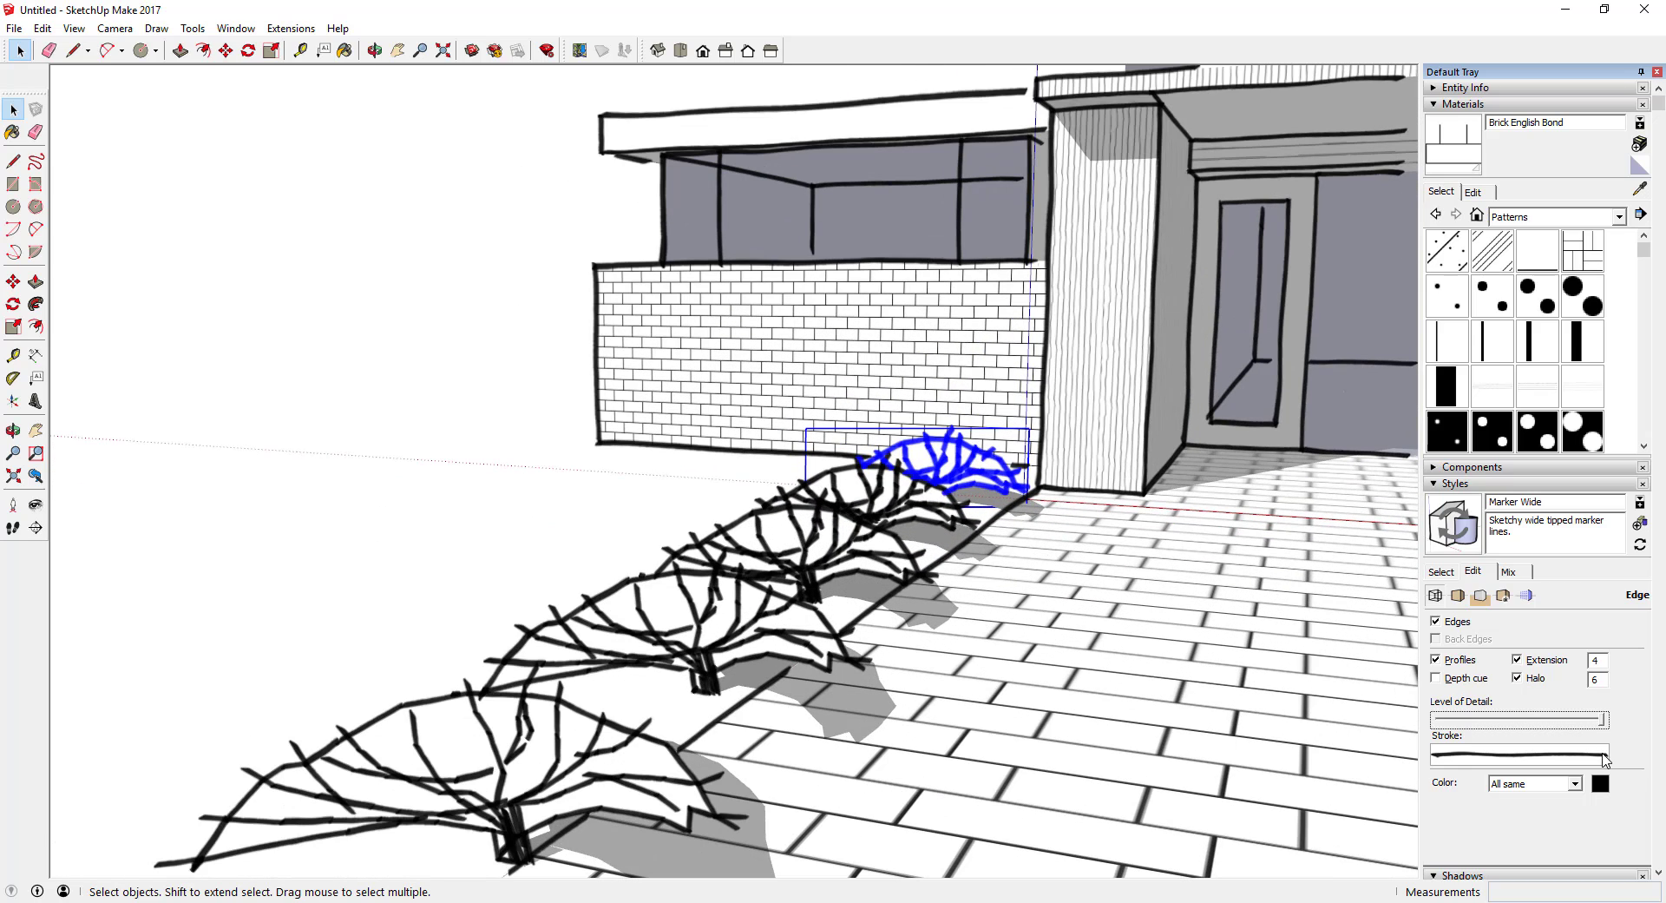
- Lower the edge Level of Detail to near its minimum and raise it back to near its maximum
drag(1606, 722, 1467, 727)
click(1513, 727)
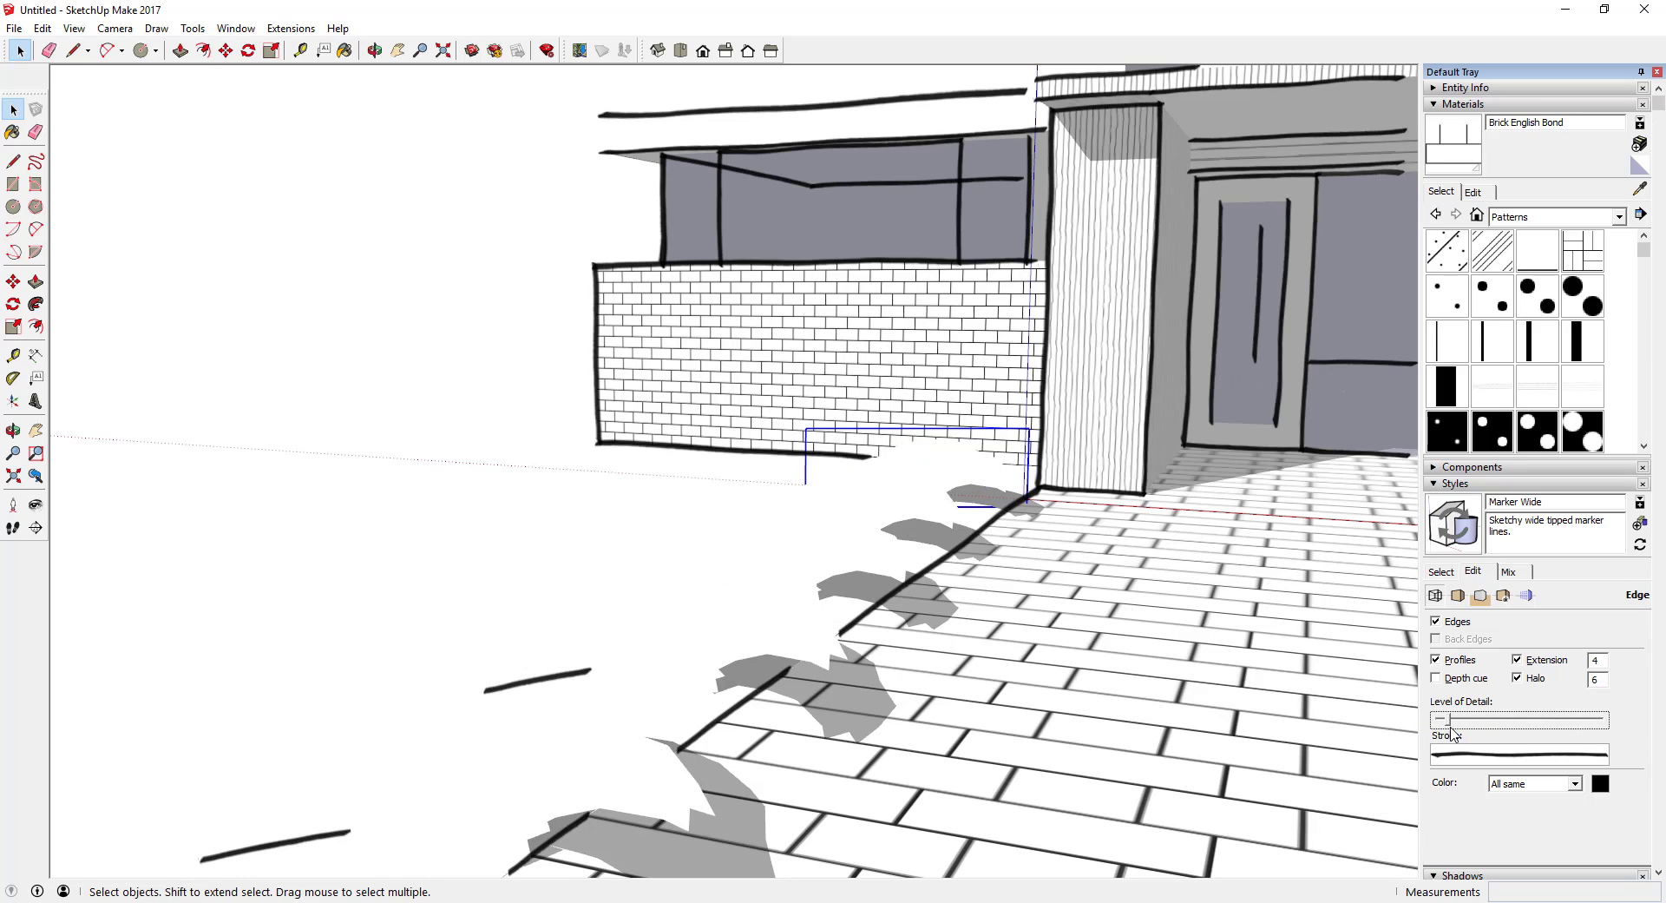
drag(1451, 729, 1600, 727)
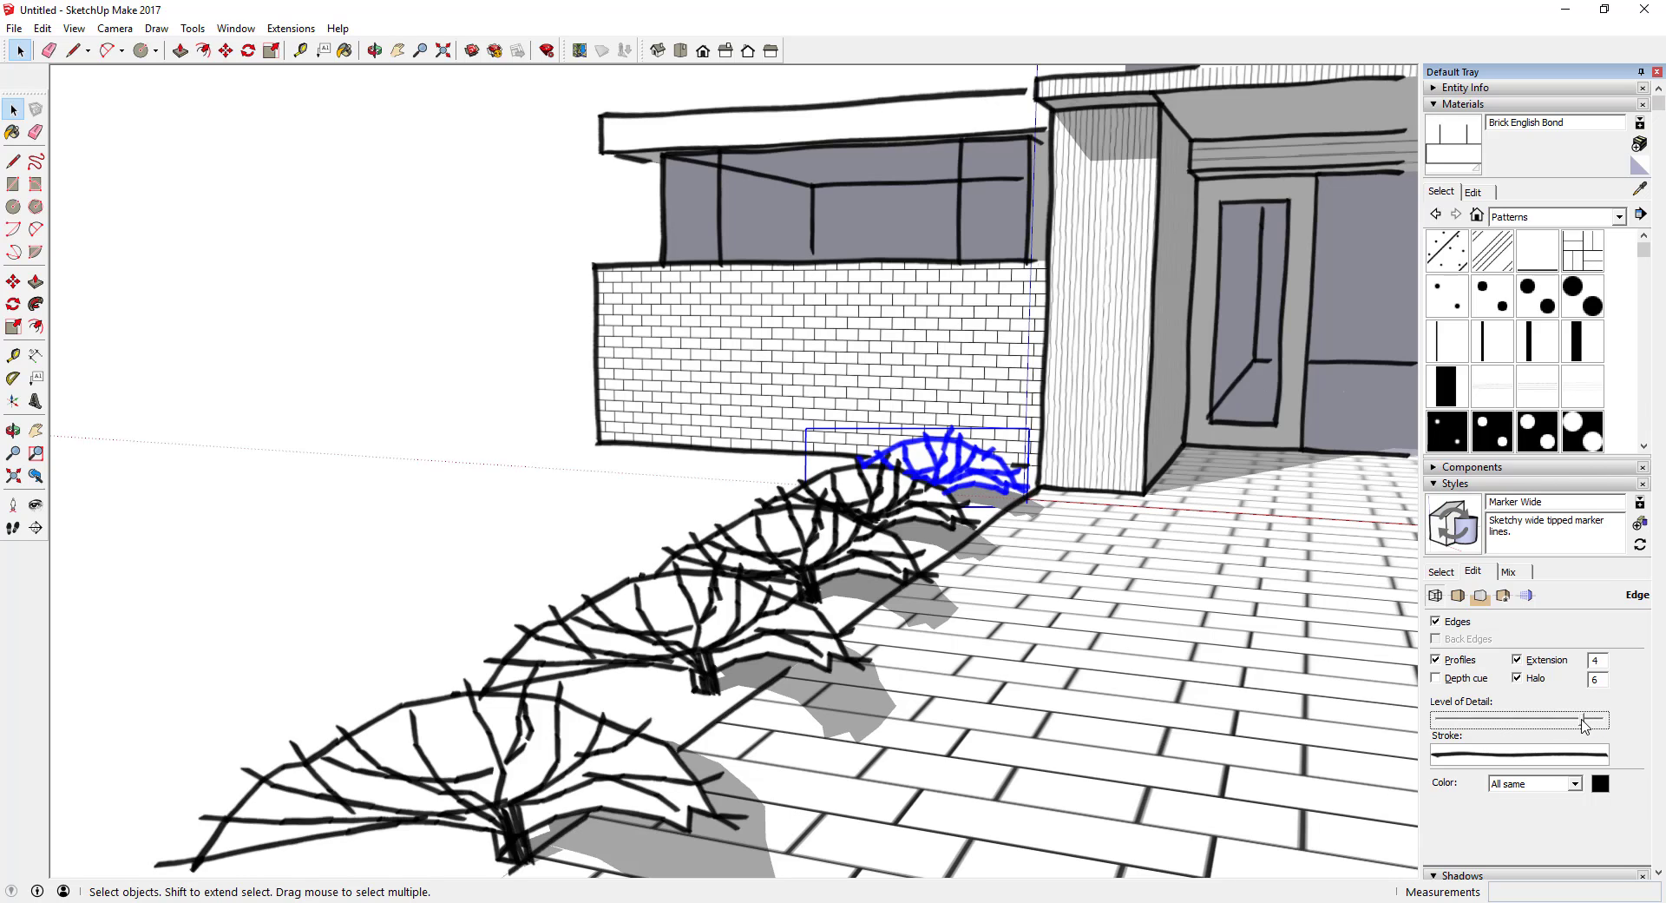
- Switch the style's edge extensions off and on again, and do the same with the display of all edges
click(1518, 660)
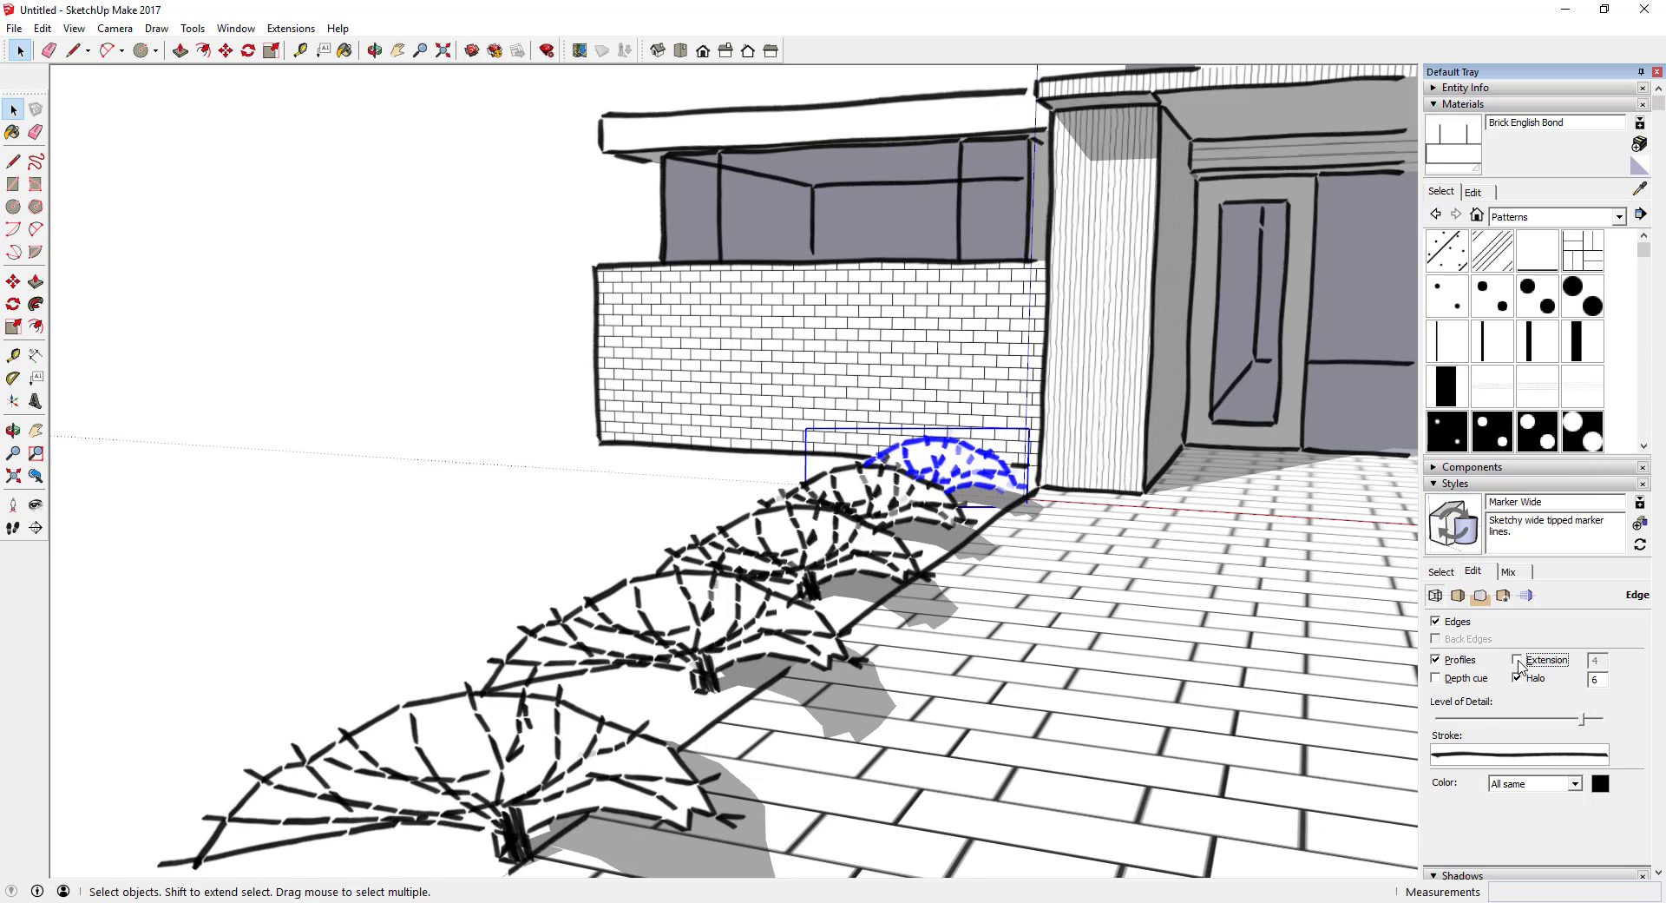
click(1519, 661)
middle_drag(1321, 673, 1194, 415)
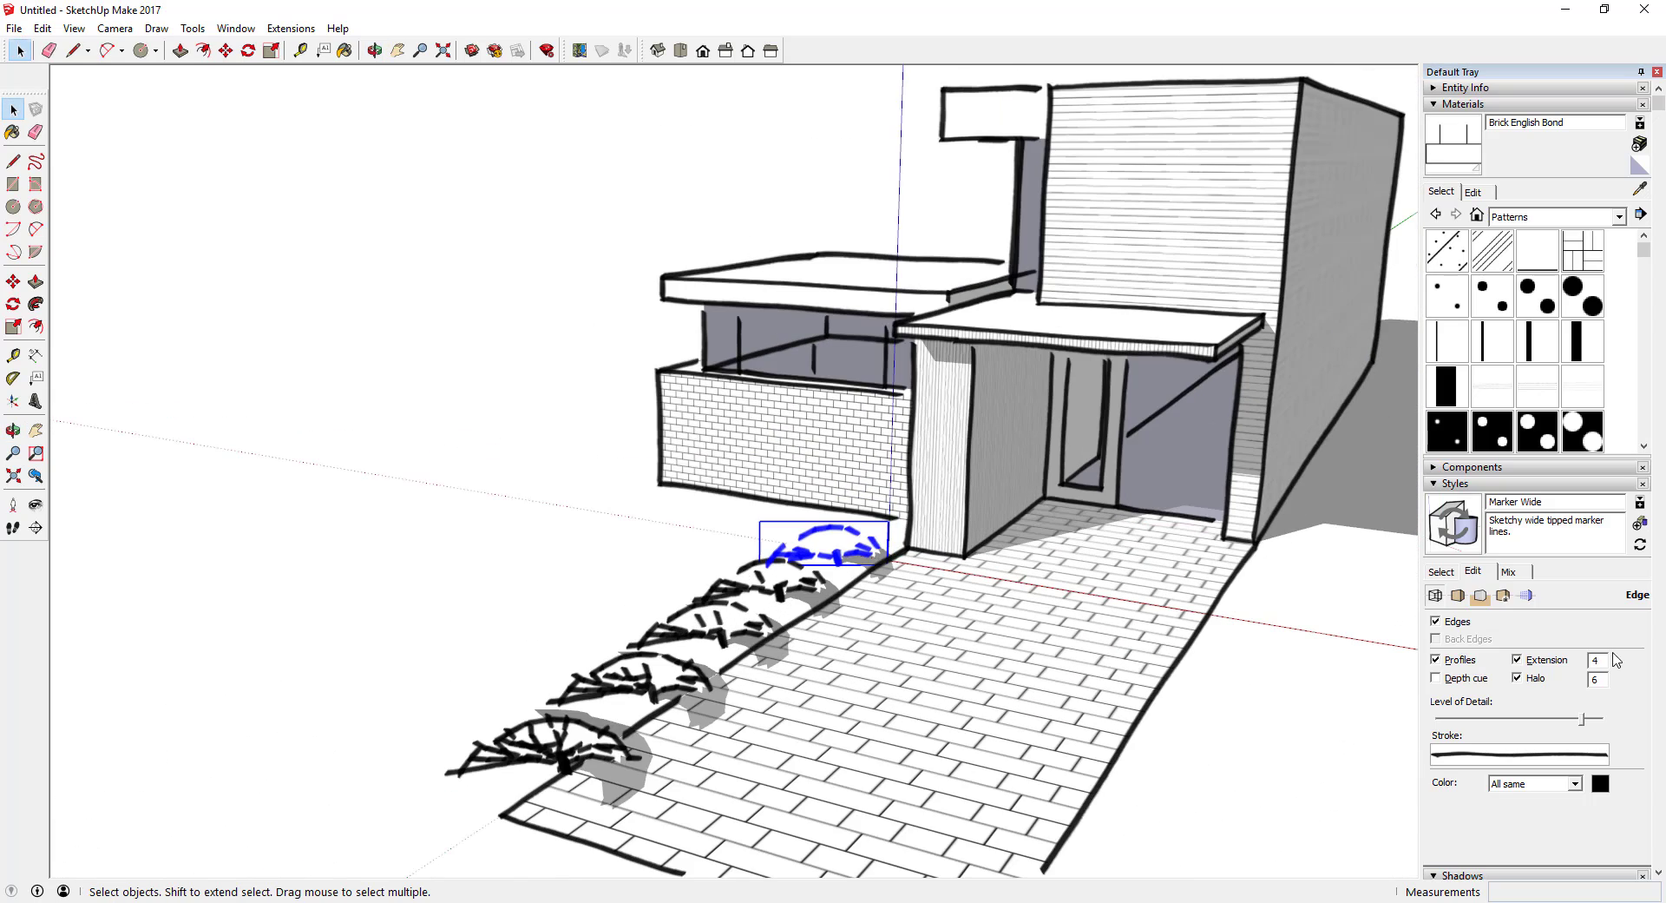
click(1436, 621)
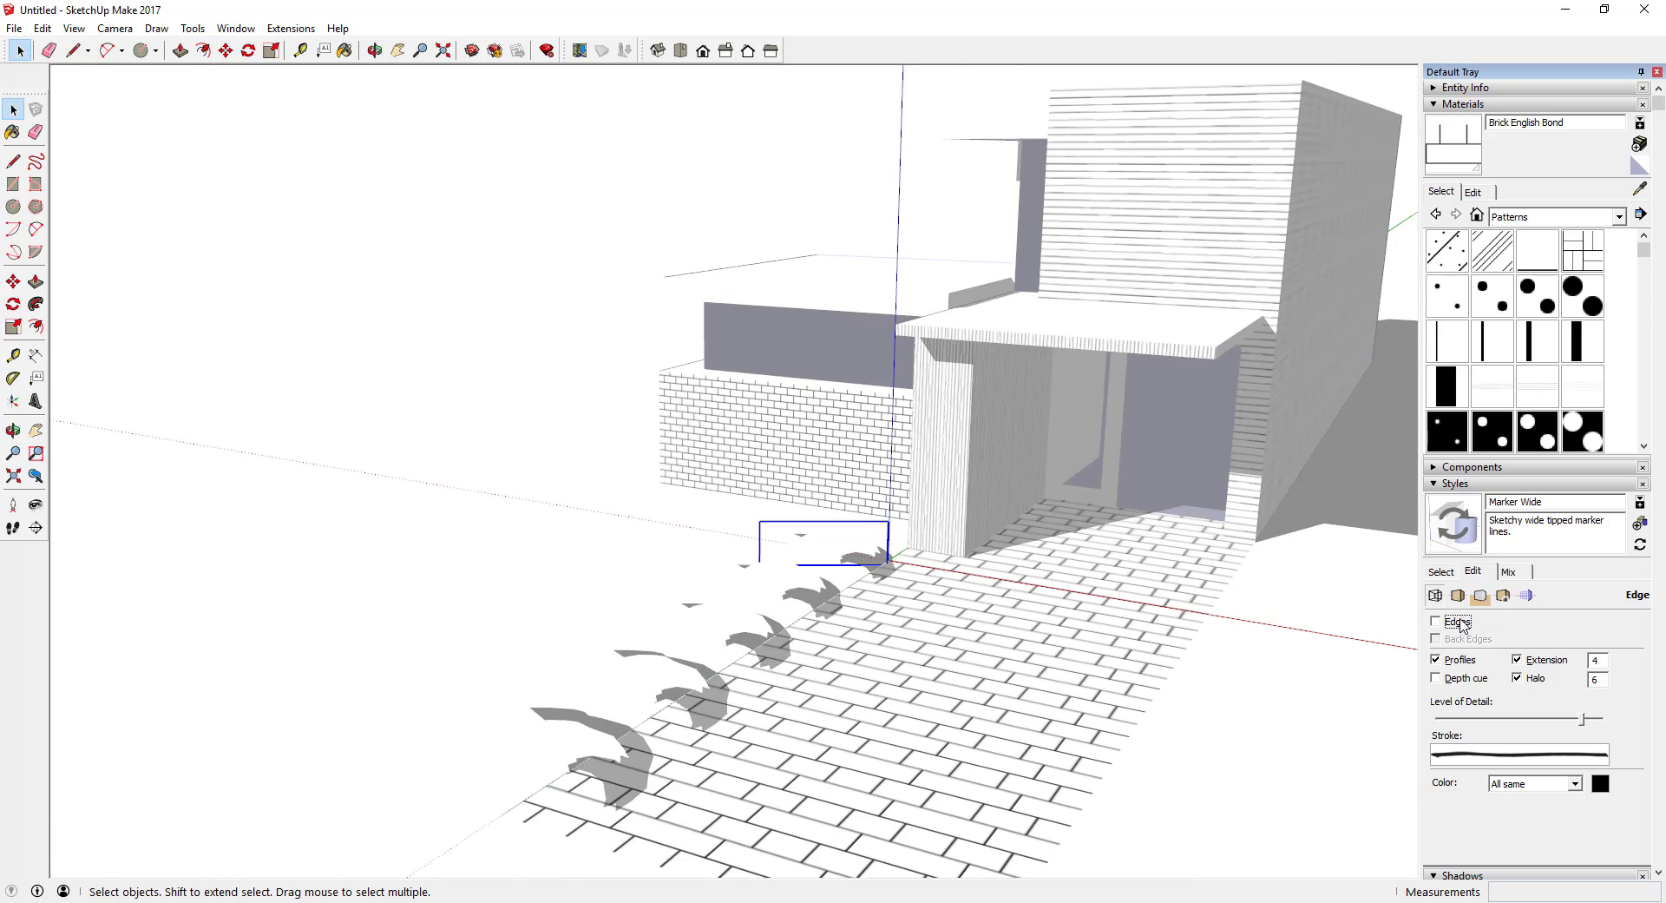
click(1462, 622)
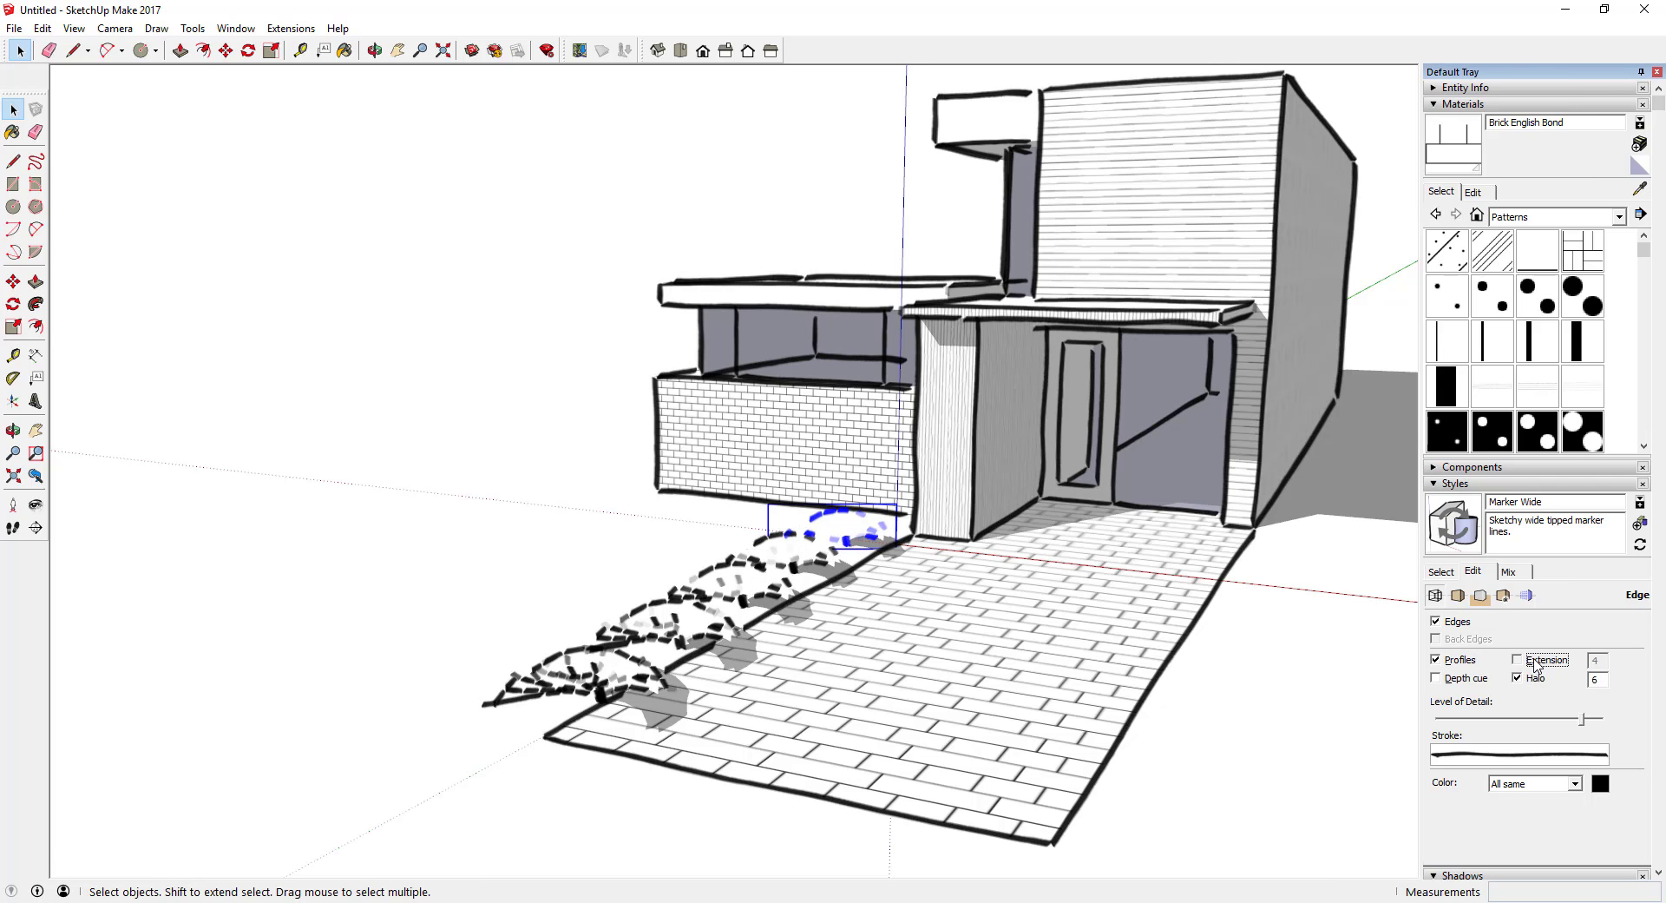